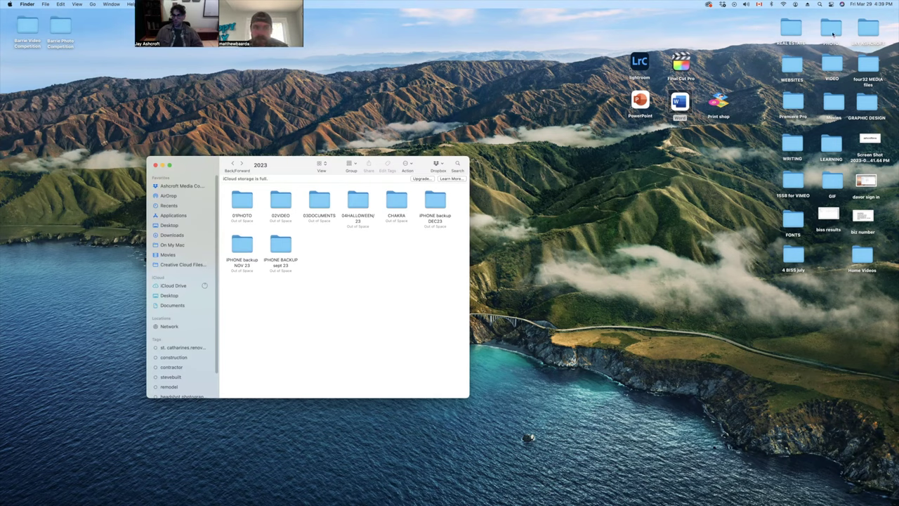
Step: Look through the desktop's PHOTO folder down to the client folders in 2024 > 00ToBeFinished, and close its window
double_click(830, 29)
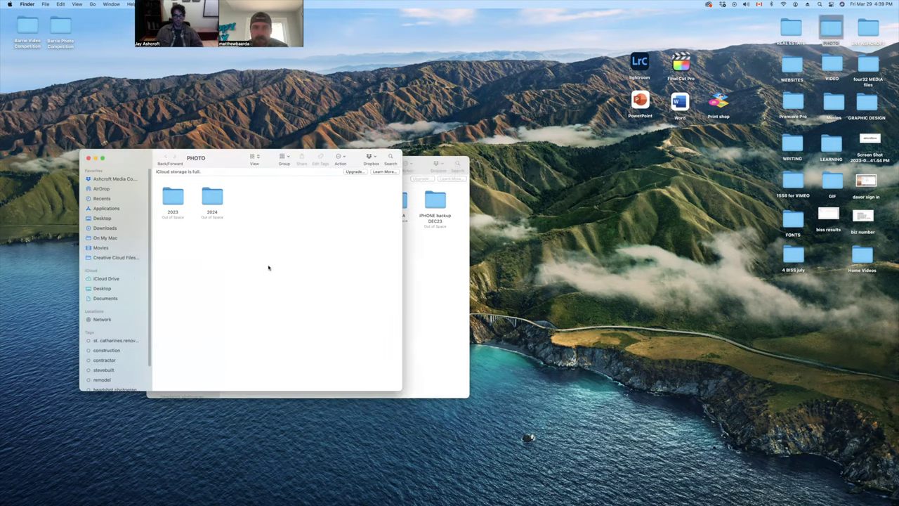
left_click_drag(212, 150, 424, 103)
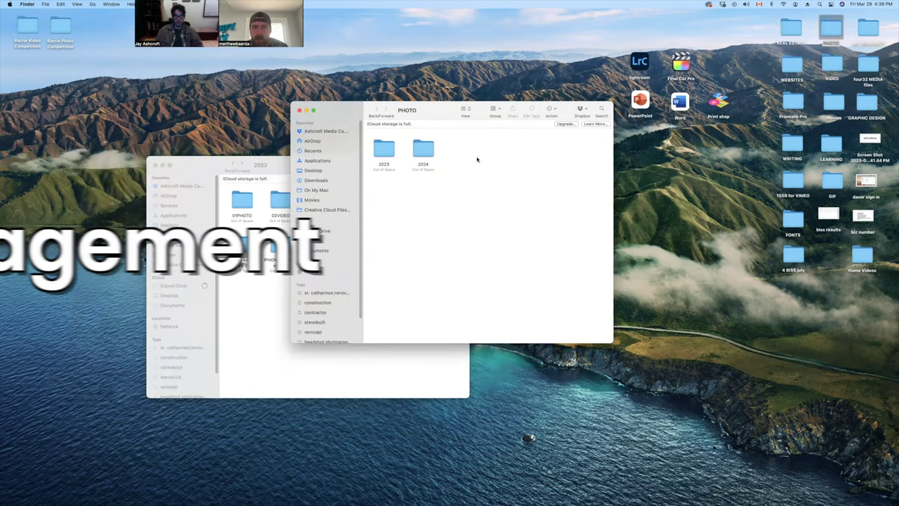
double_click(419, 152)
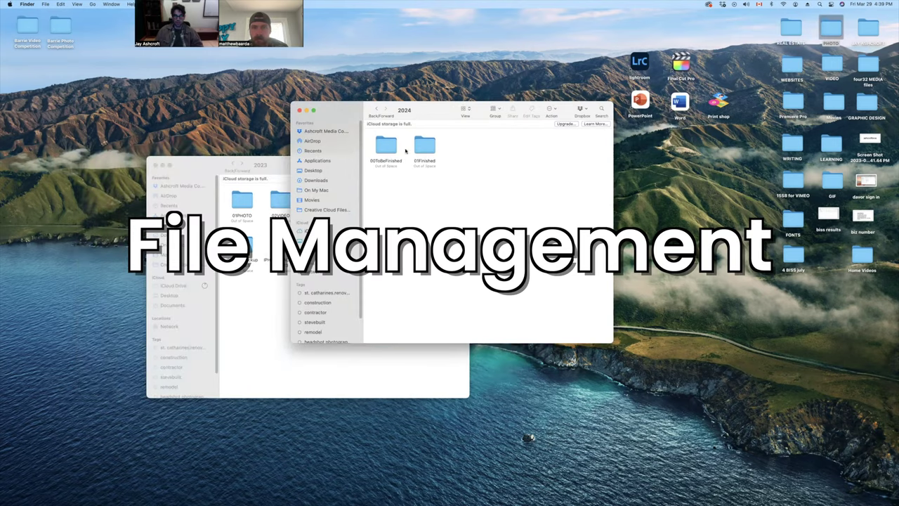
double_click(395, 148)
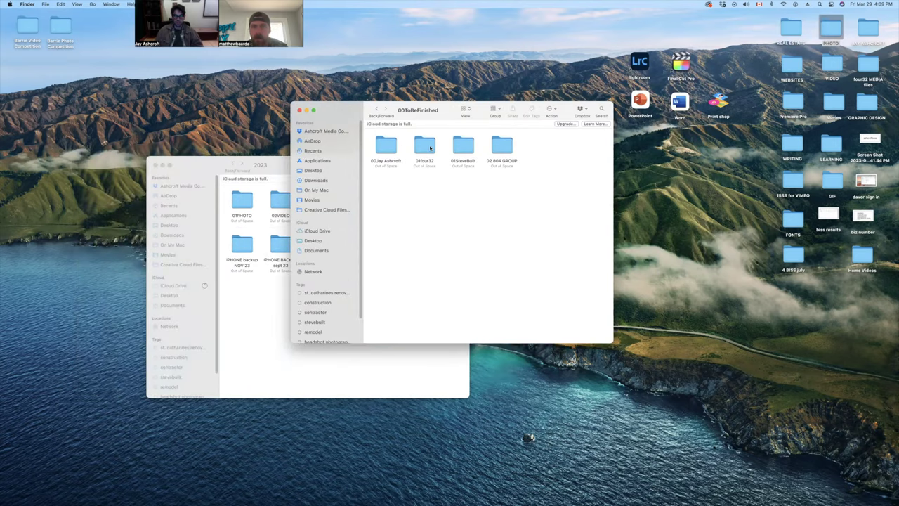
double_click(384, 144)
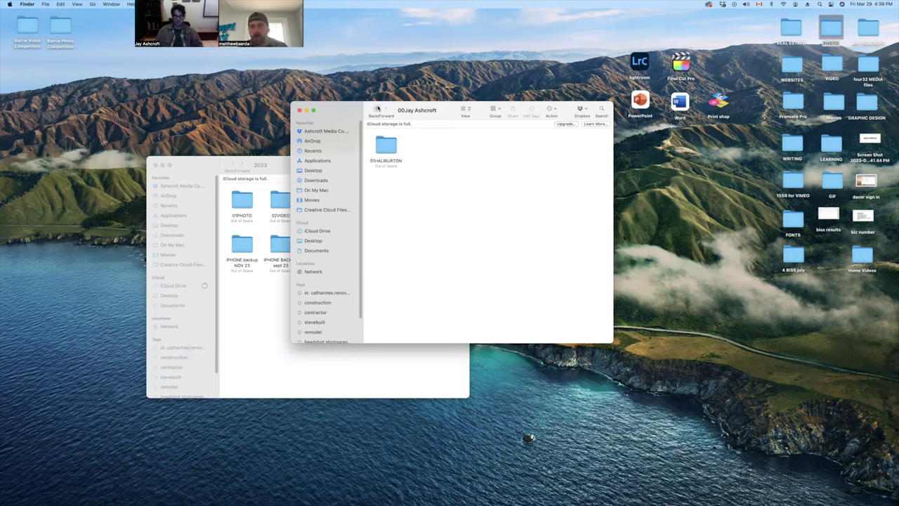
left_click(377, 109)
left_click(376, 109)
left_click(300, 111)
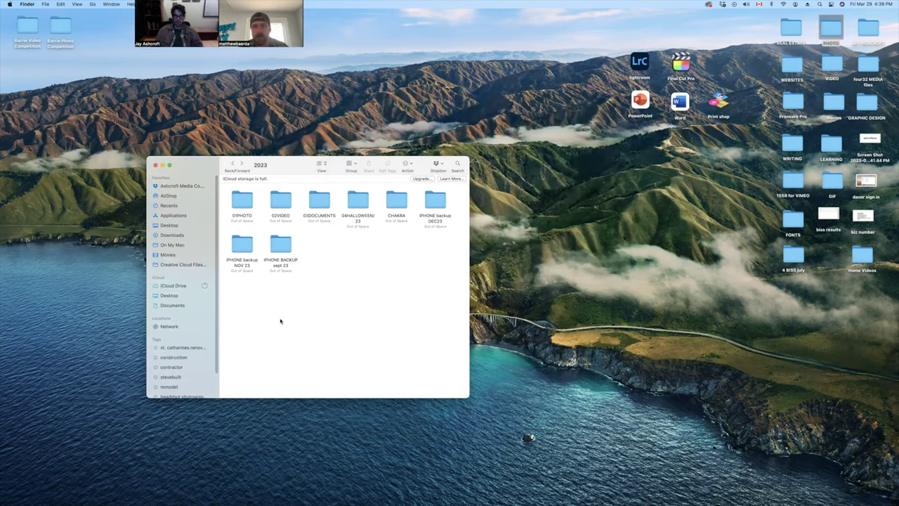
Step: In the 2023 folder, open 01PHOTO > 00ToBeFinished > 19first days north and look through its raw photos
double_click(236, 203)
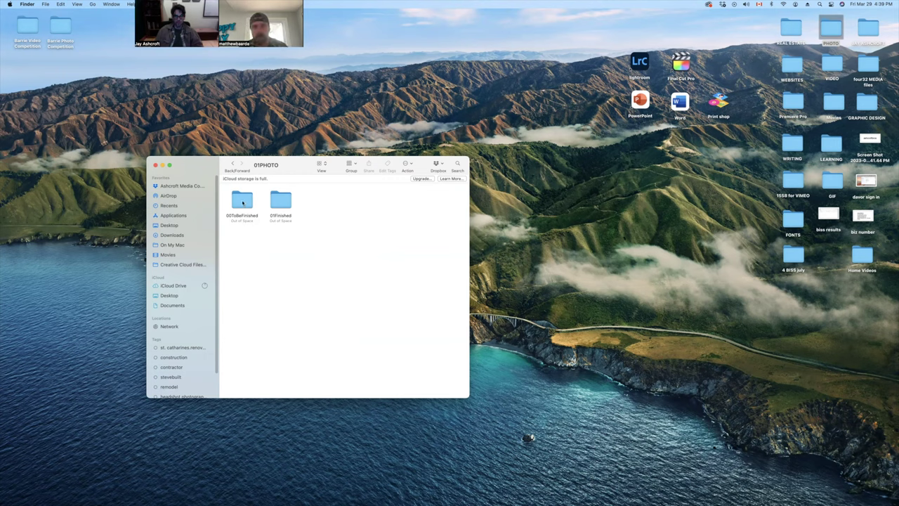
double_click(234, 202)
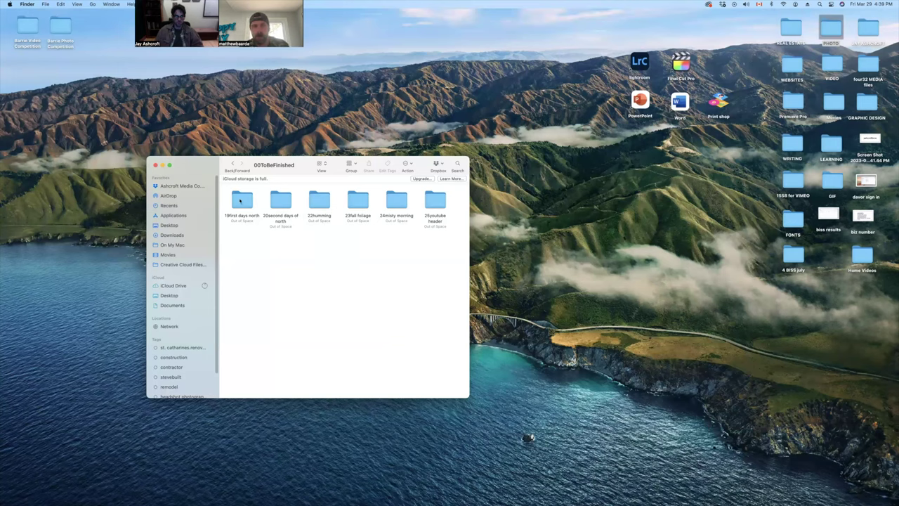
double_click(240, 201)
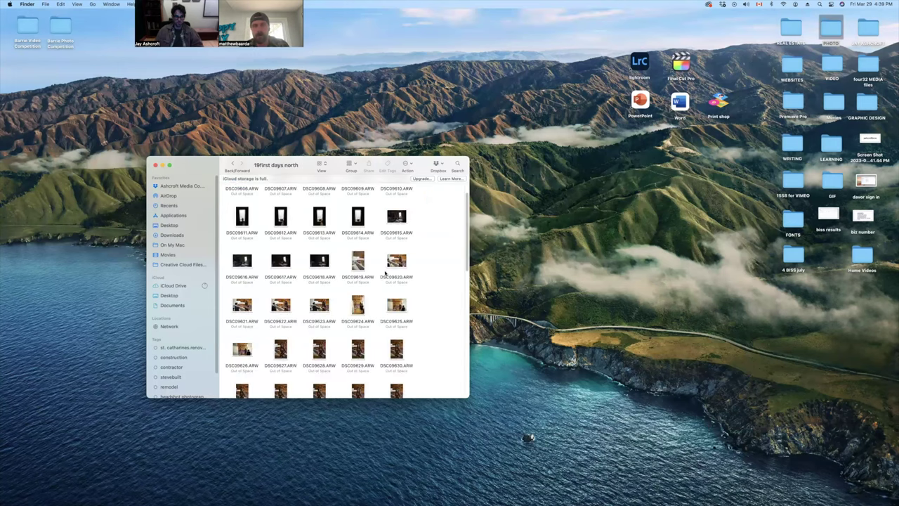
scroll(395, 288, "down", 10)
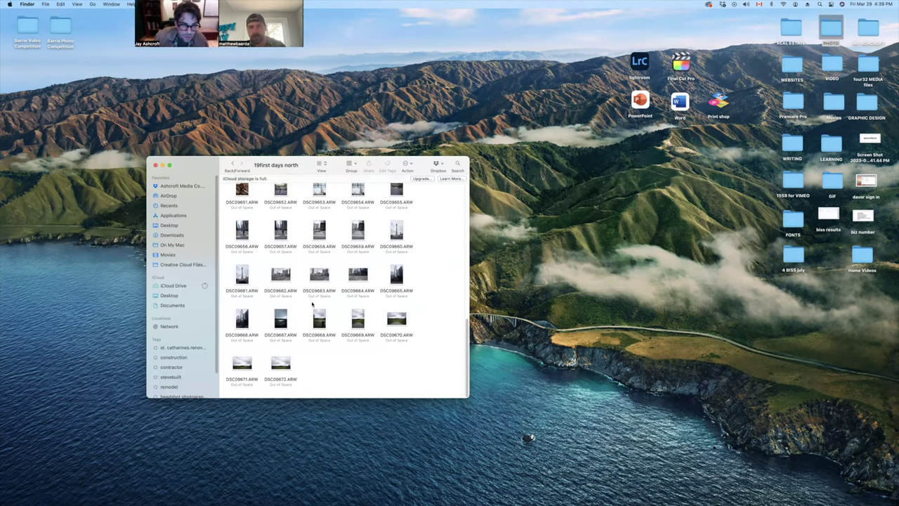
scroll(309, 300, "up", 3)
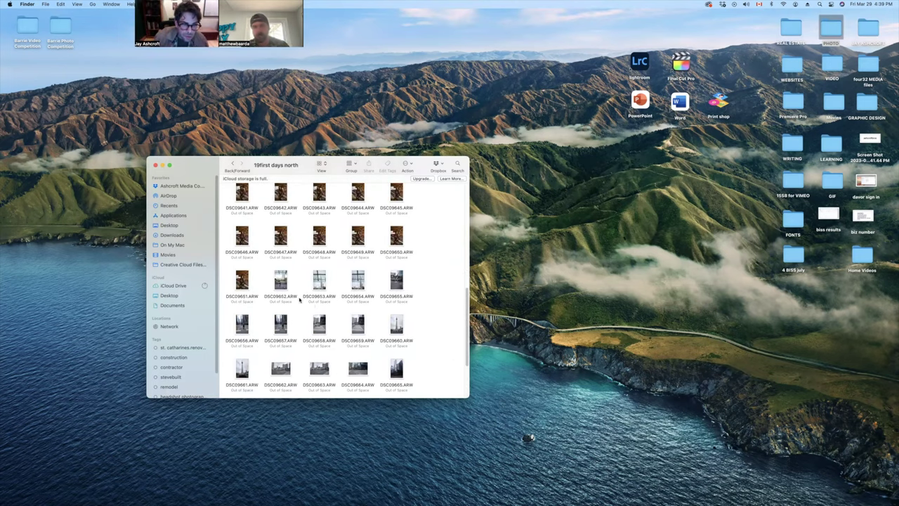
Step: Look through the raw photos in the 20second days of north folder and return to 00ToBeFinished
left_click(232, 163)
double_click(279, 202)
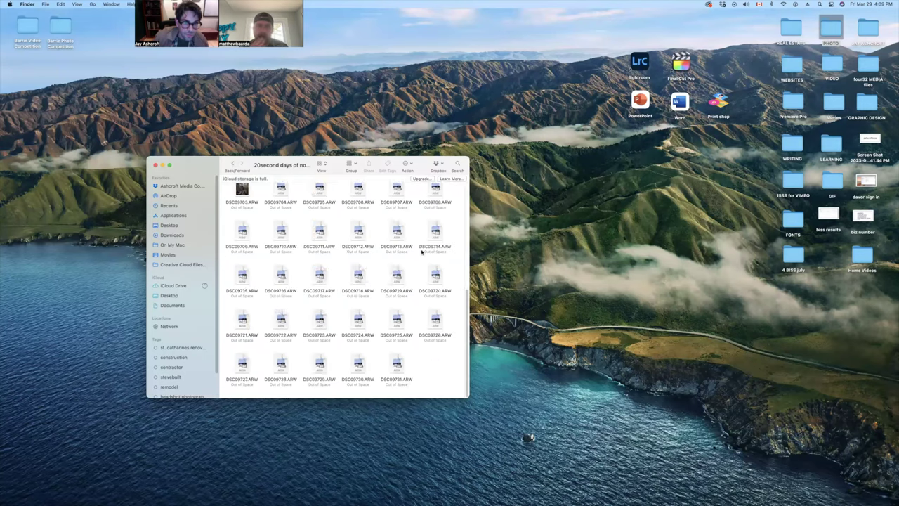
scroll(418, 278, "up", 2)
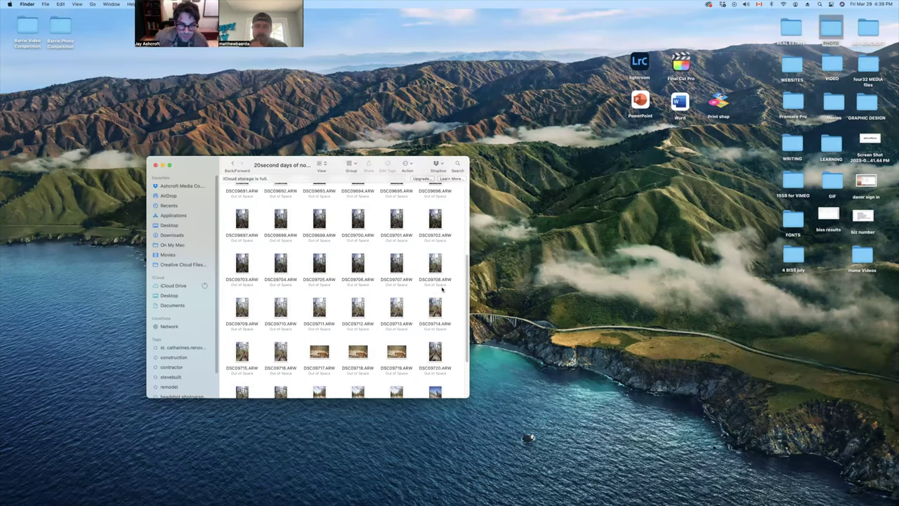
key("super+bracketleft")
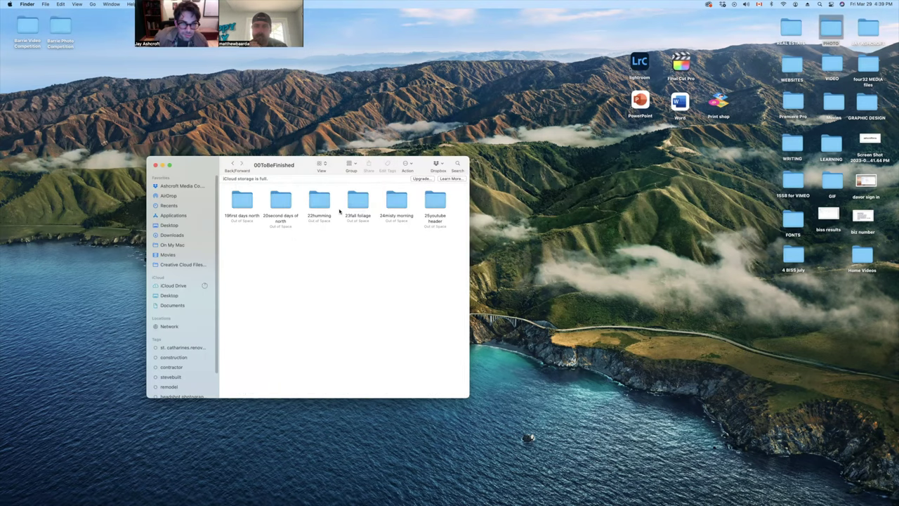
Step: Look through the raw photos in the 23fall foliage folder and close the folder window
left_click(355, 204)
key("super+Down")
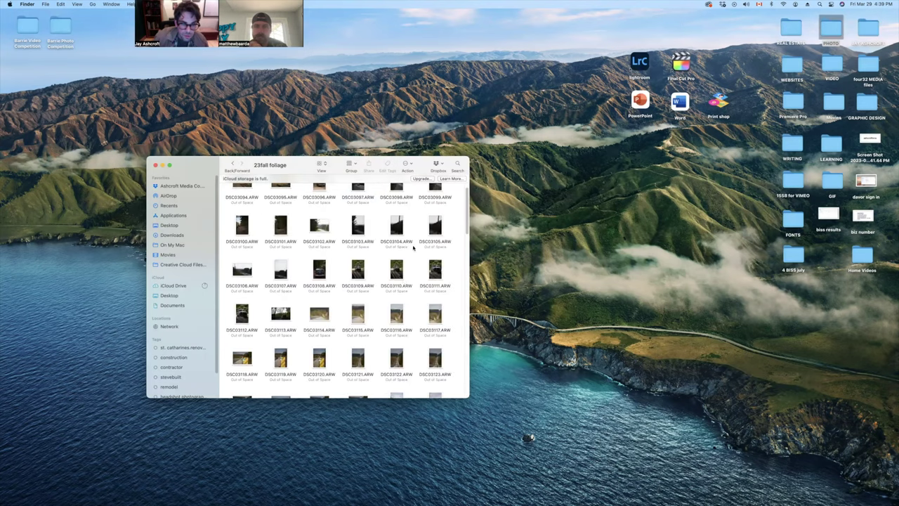
scroll(379, 252, "up", 1)
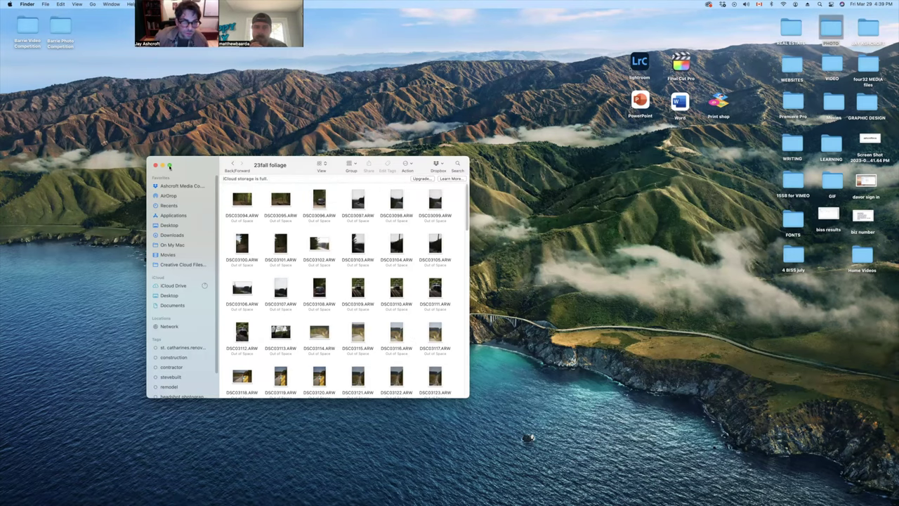
left_click(232, 164)
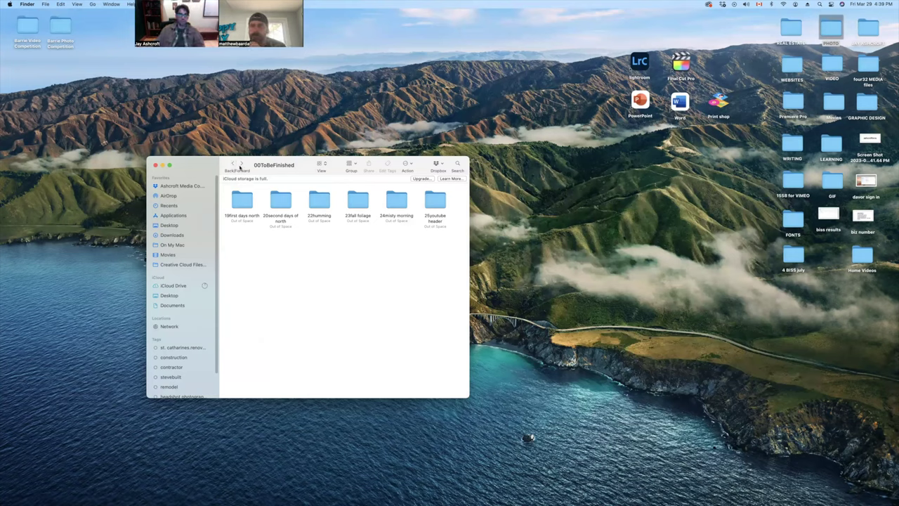
left_click(155, 165)
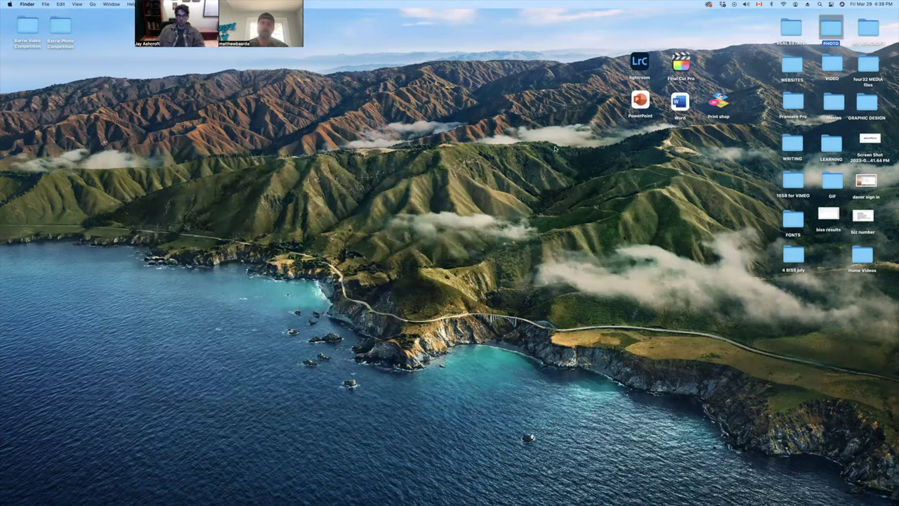
Step: Switch to Lightroom Classic, start a photo import and expand the Desktop folder in the import source tree
mouse_move(660, 482)
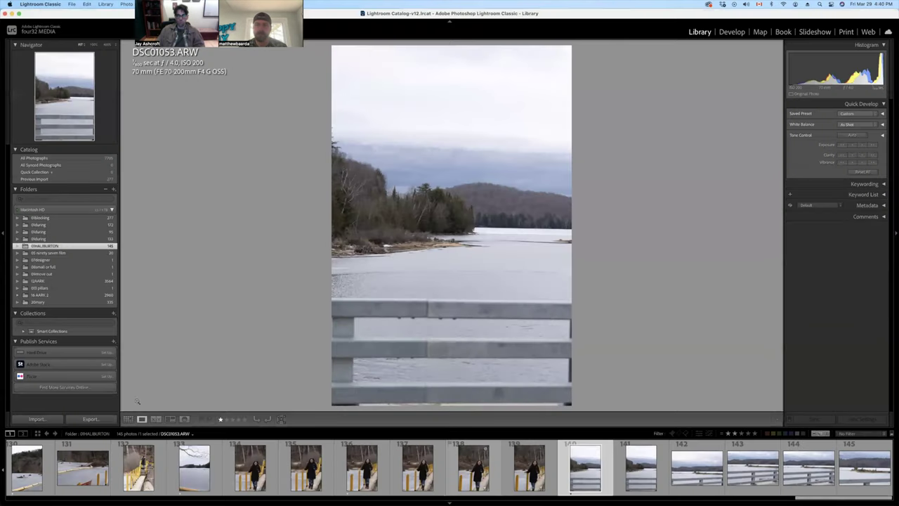
left_click(37, 418)
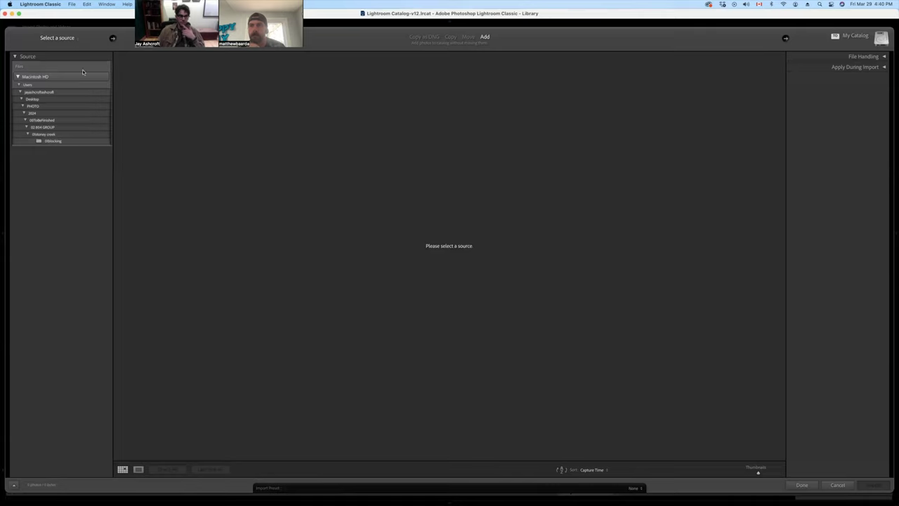
left_click(23, 106)
left_click(28, 99)
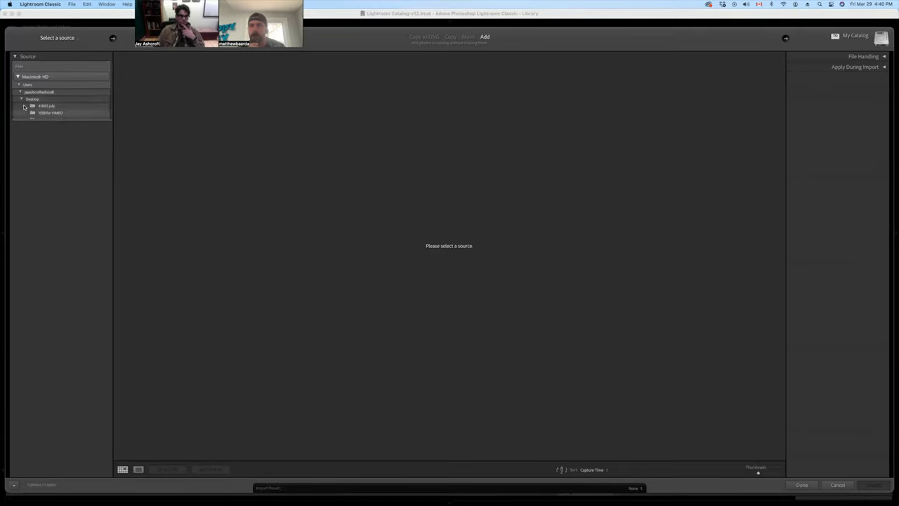
left_click(21, 99)
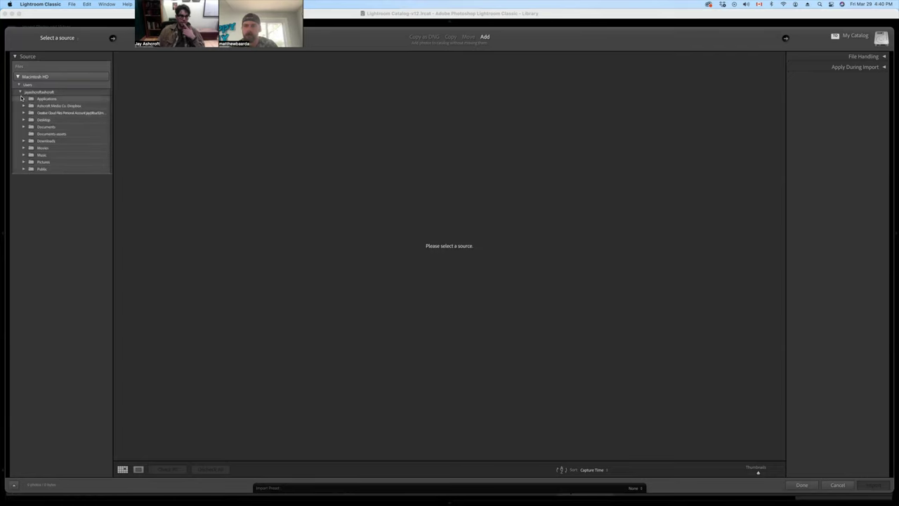
left_click(23, 121)
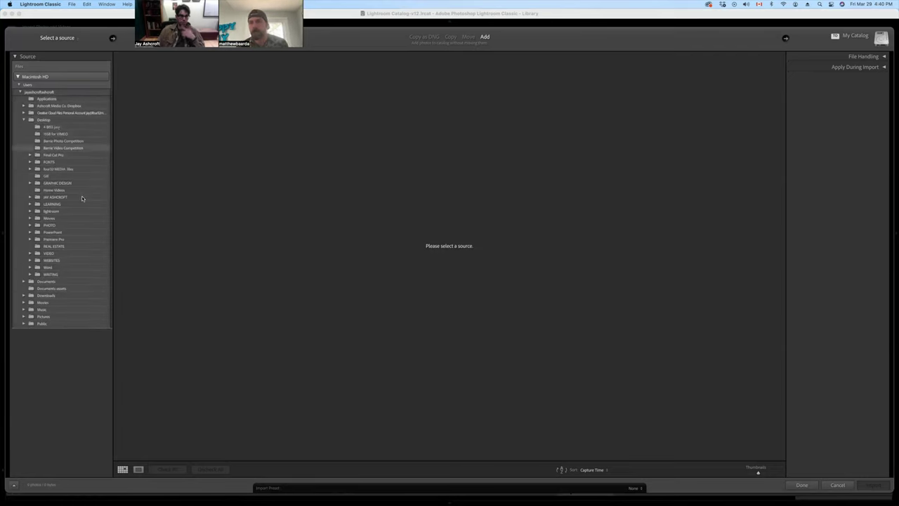
Step: Import all photos from 23fall foliage, found in the personal desktop folder under 2023 > 01PHOTO > 00ToBeFinished
left_click(31, 197)
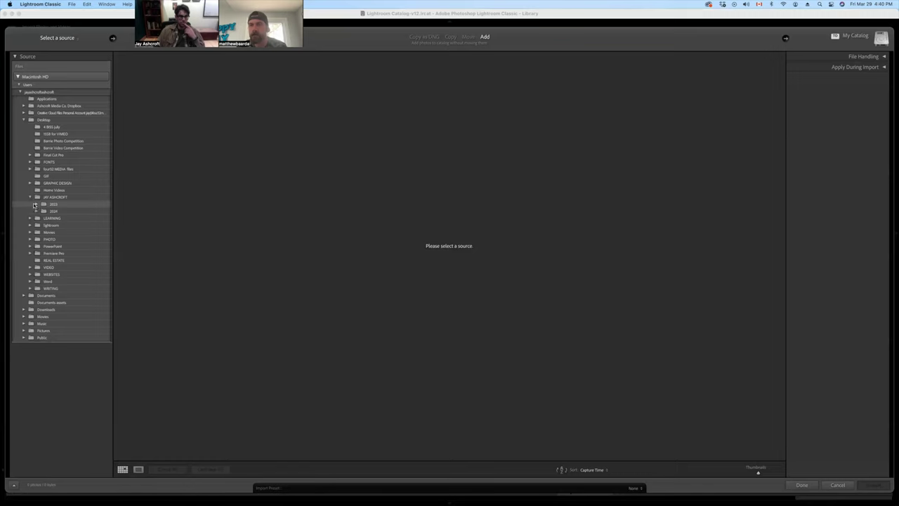
left_click(36, 204)
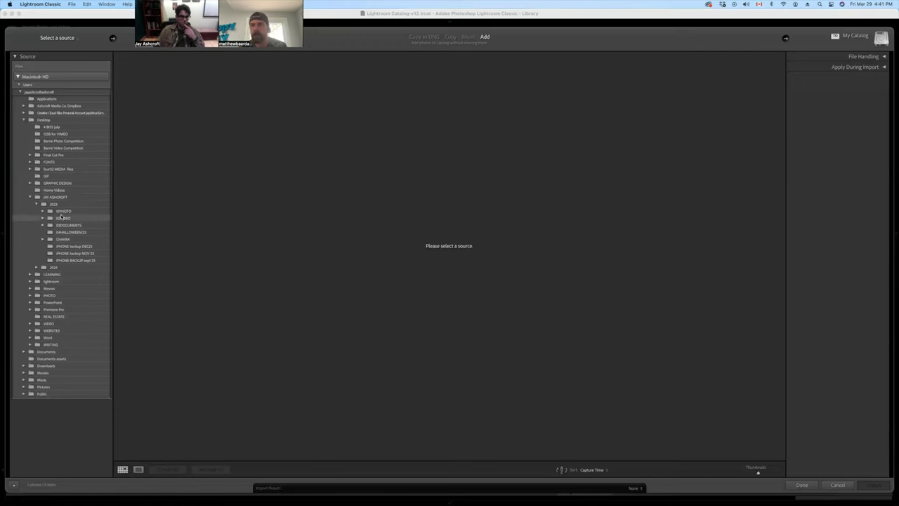
left_click(42, 211)
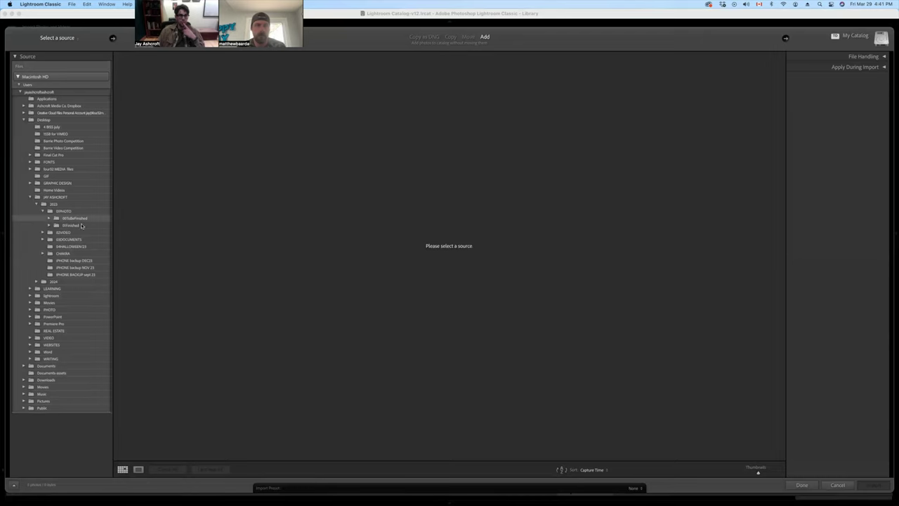
left_click(70, 217)
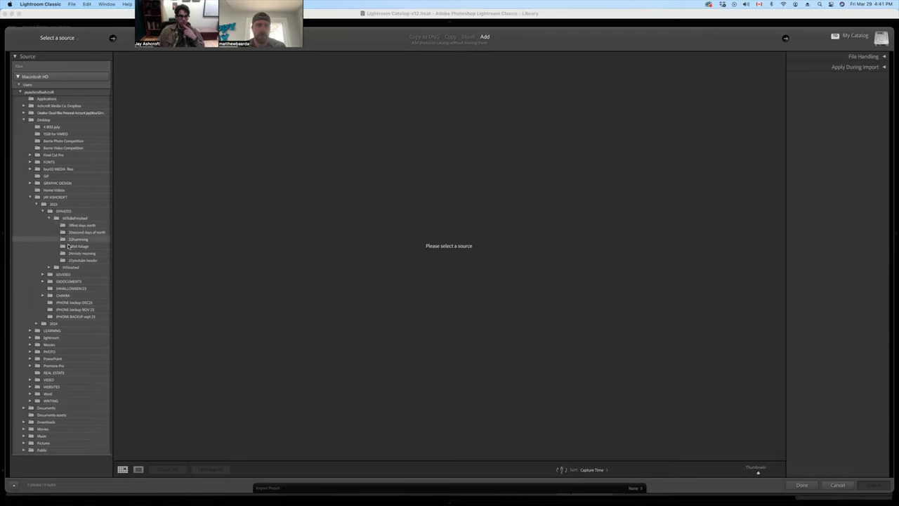
left_click(72, 248)
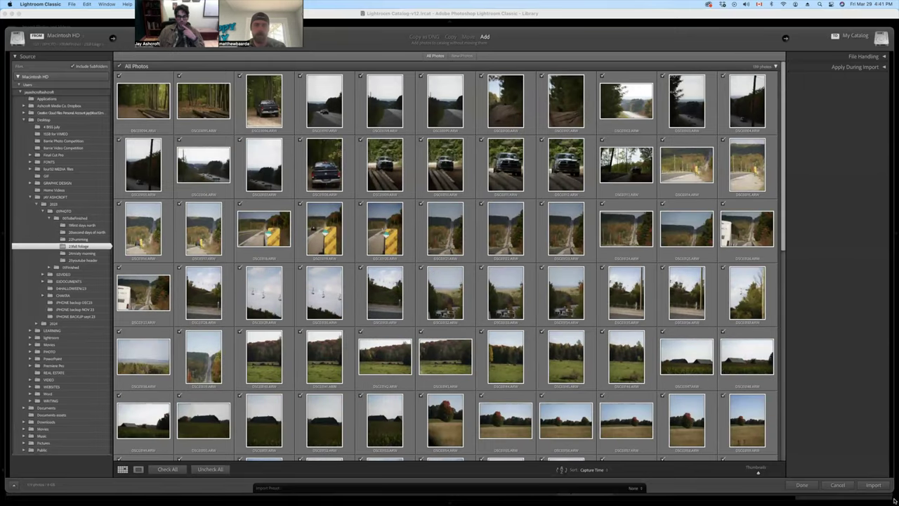
left_click(873, 485)
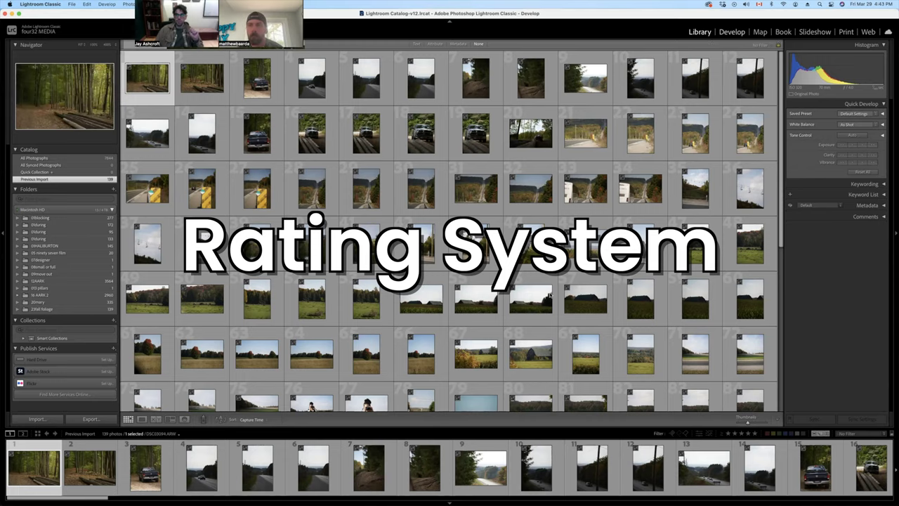
Step: View the imported photos in the Develop module and give the third photo, the parked pickup truck, a one-star rating
key("d")
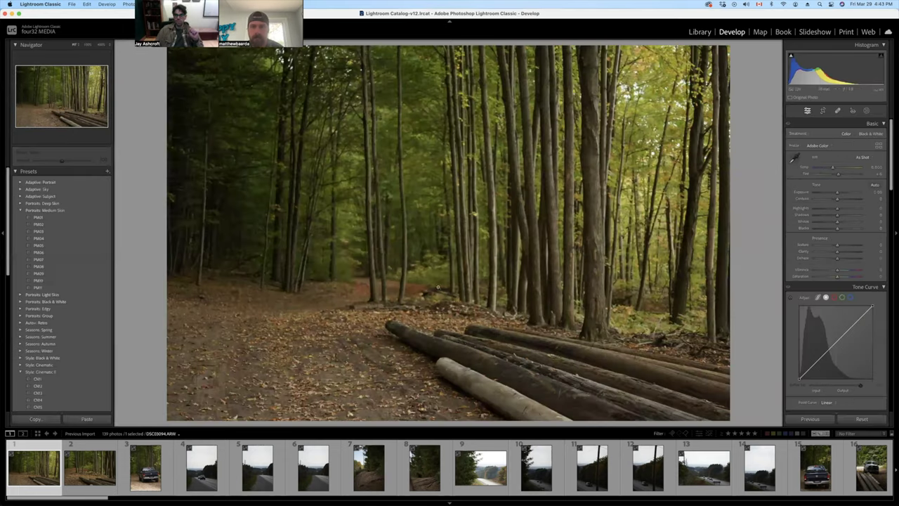
left_click(71, 446)
left_click(32, 470)
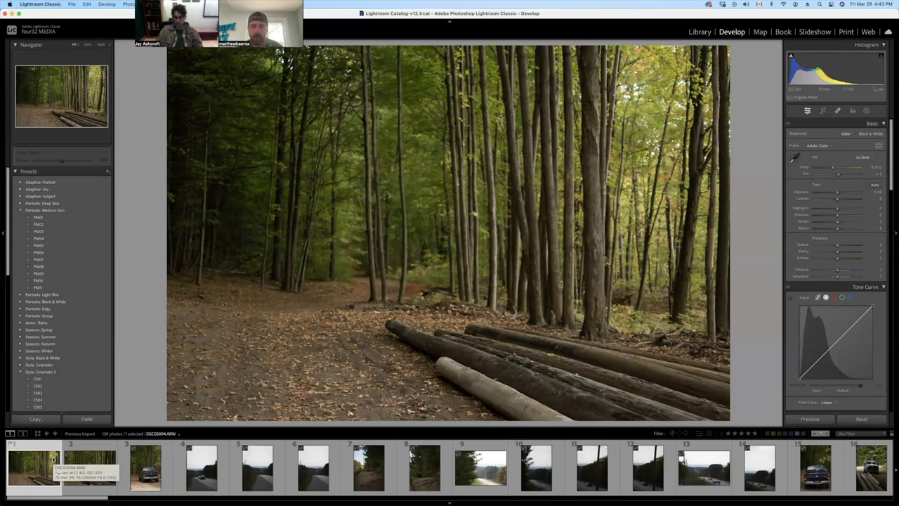
key("Right")
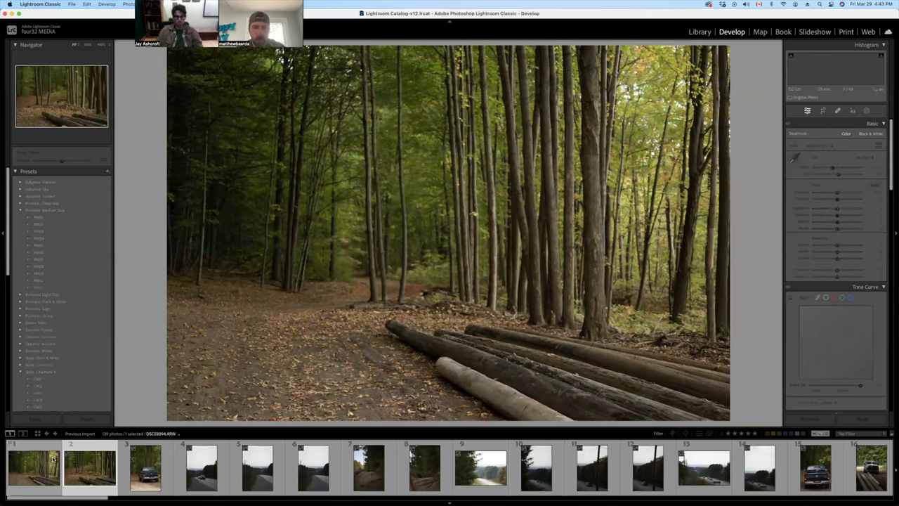
key("Right")
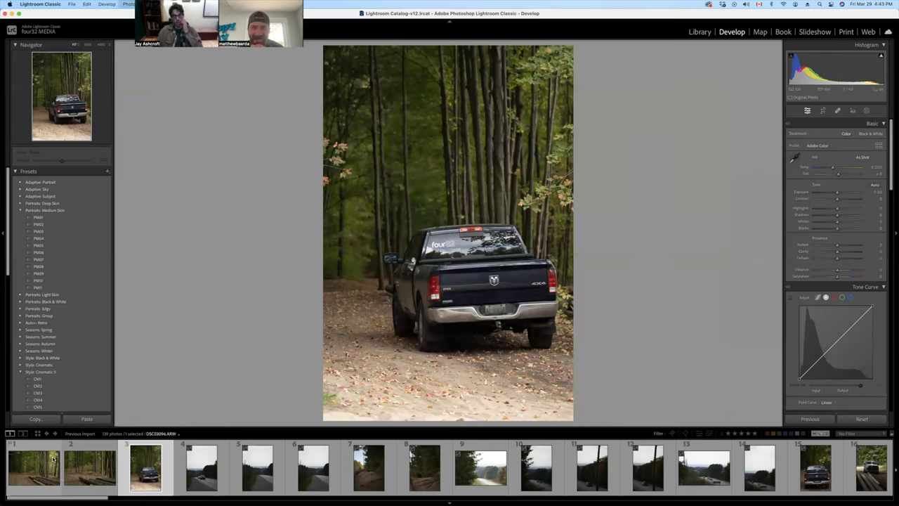
key("1")
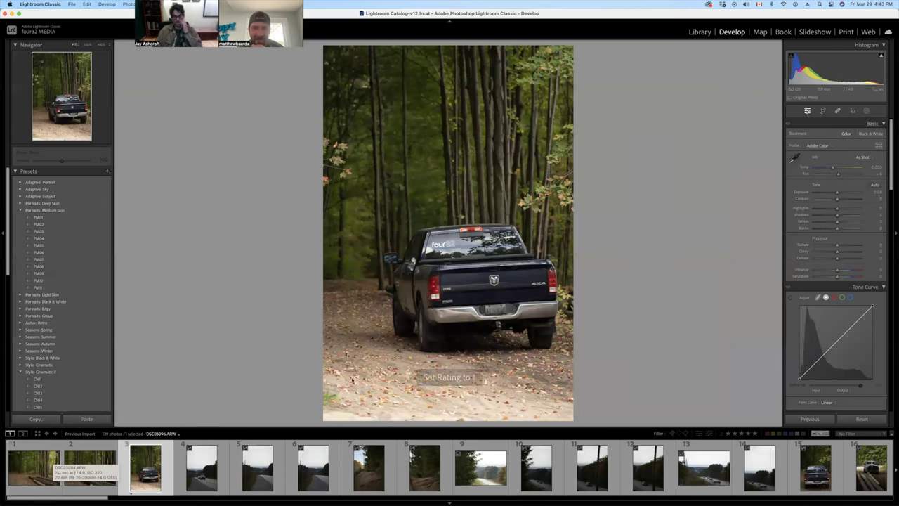
left_click(131, 490)
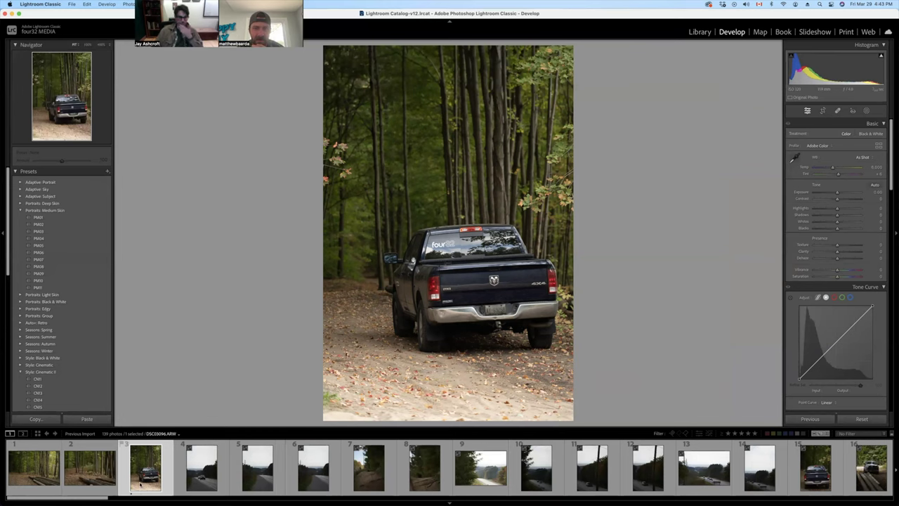
Step: Move ahead to the sixth photo, the empty road with utility poles, and give it a one-star rating
key("Right")
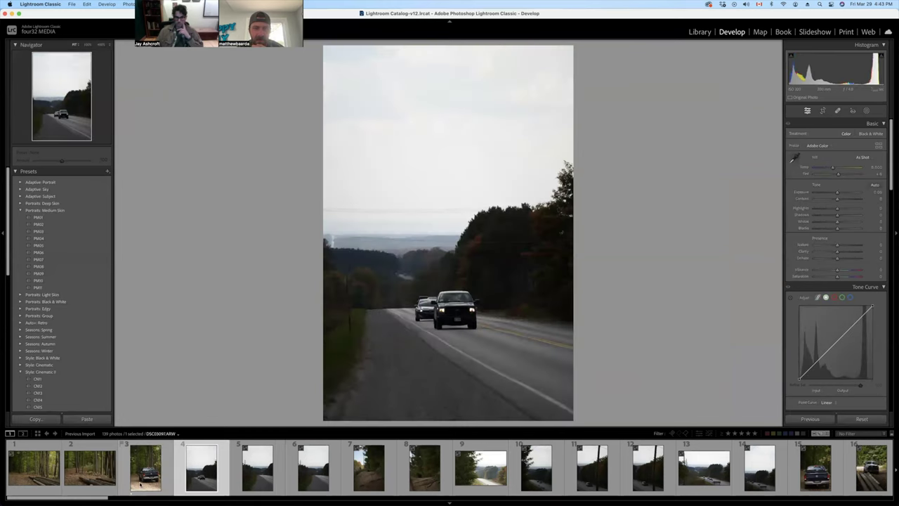
key("Right")
key("Right")
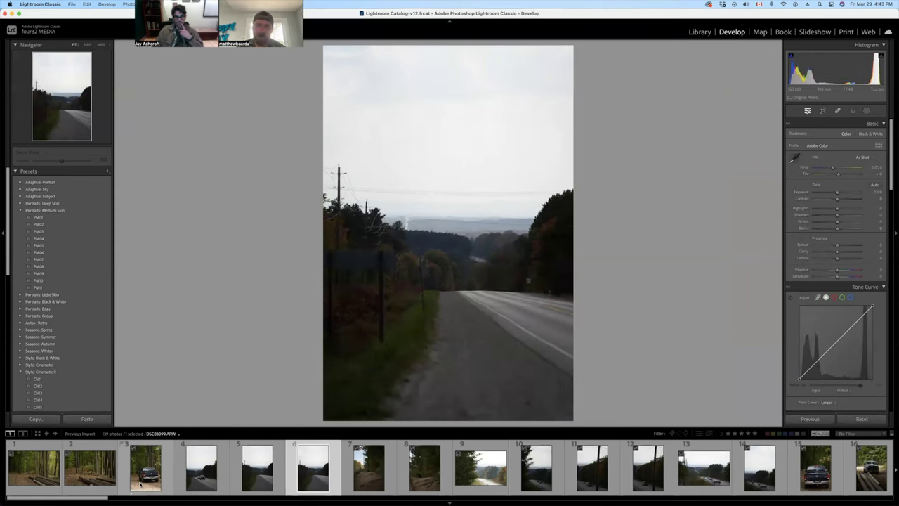
key("1")
Step: Review the following photos and give the tenth photo, the road beside a tall dark tree, a one-star rating
key("Right")
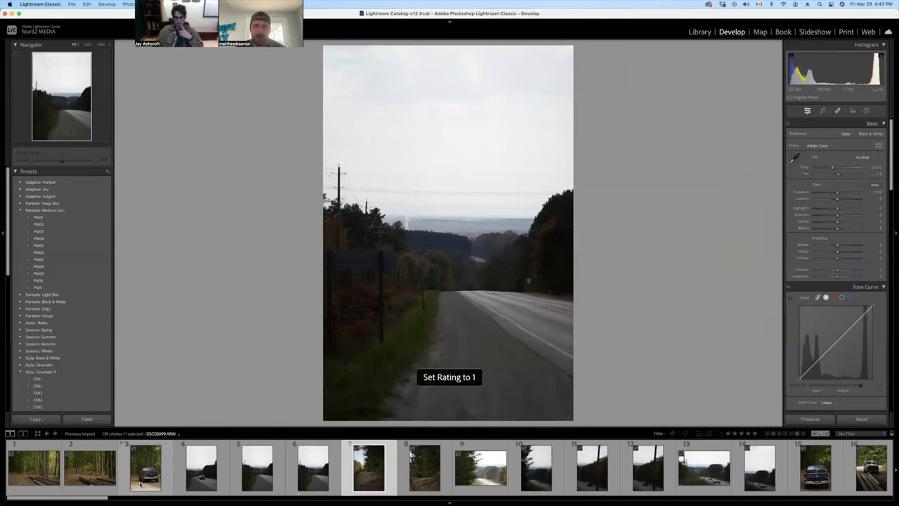
key("Right")
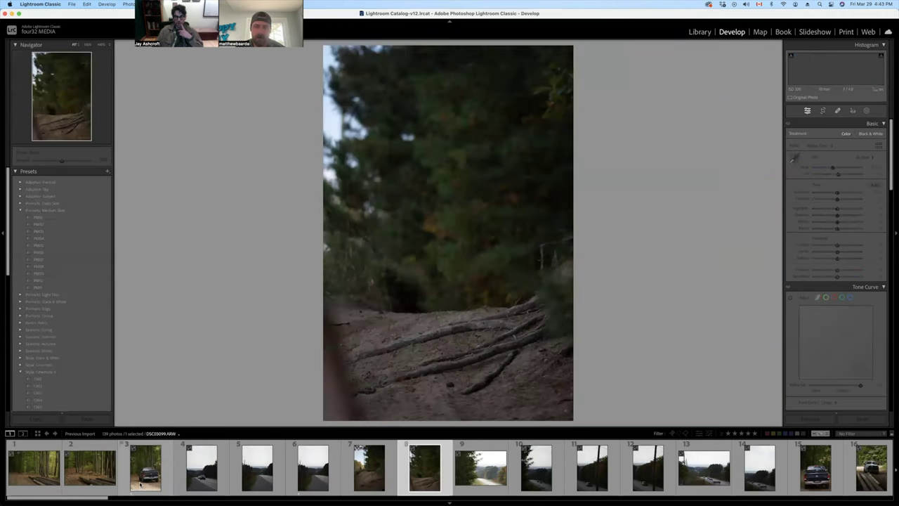
key("Right")
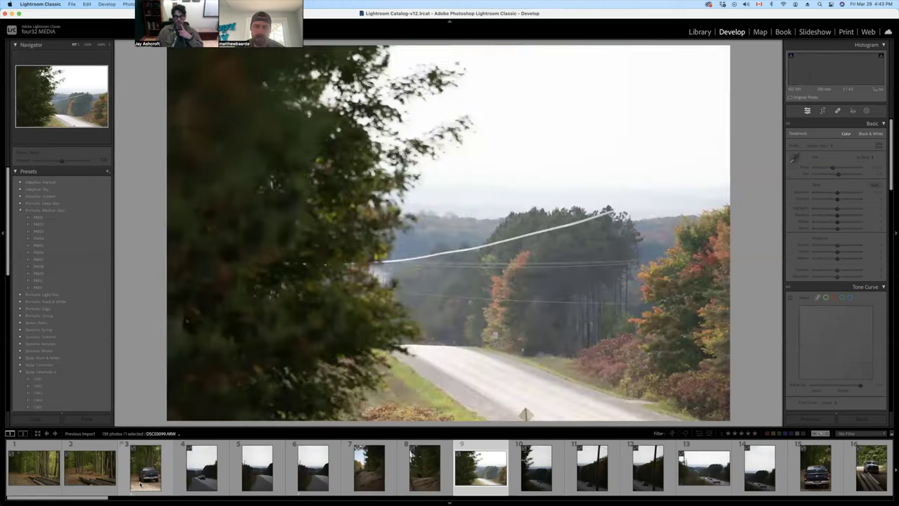
key("Right")
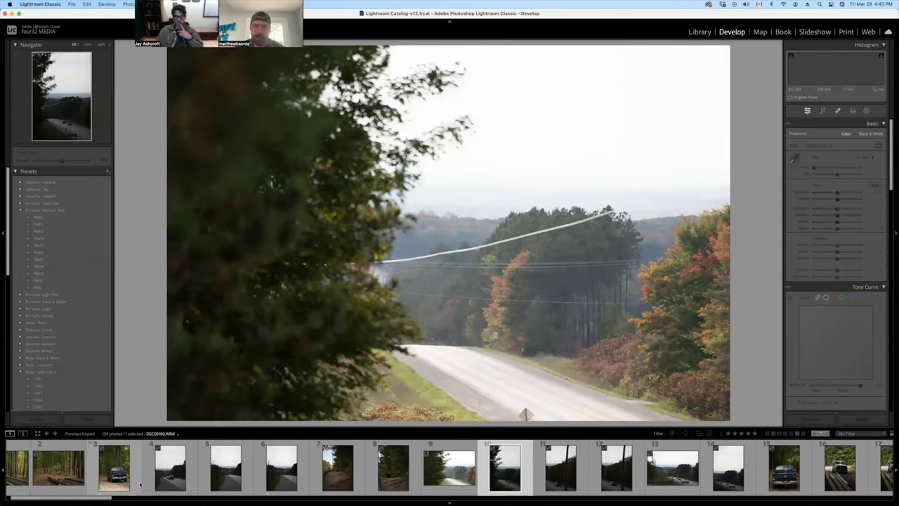
key("1")
Step: Skip the utility-pole shots and give the thirteenth photo, the landscape view of cars on the hill road, one star
key("Right")
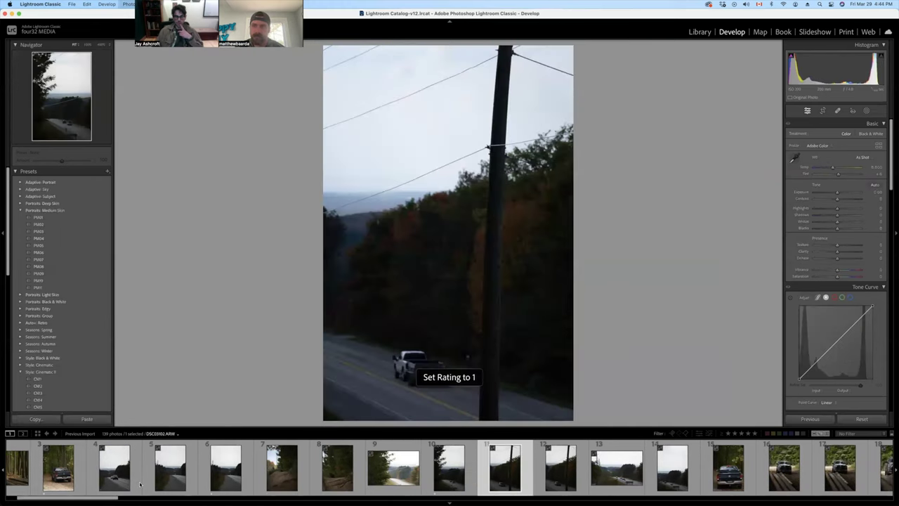
key("Right")
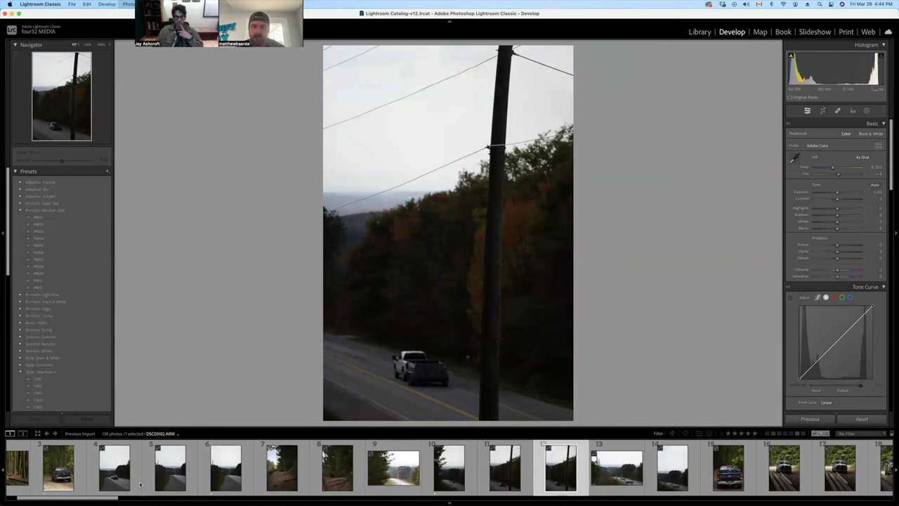
key("Right")
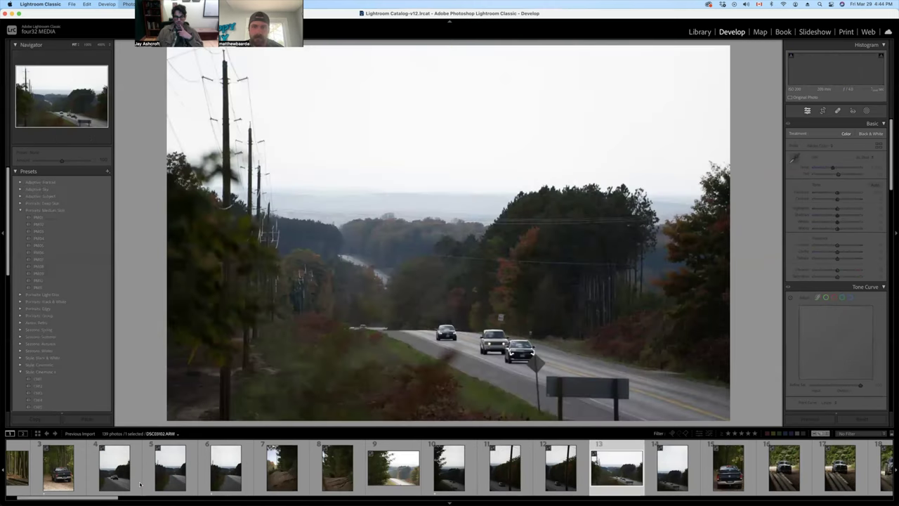
key("1")
Step: Pass over the pickup truck and distant road photos and give the yellow striped roadside marker close-up a one-star rating
key("Right")
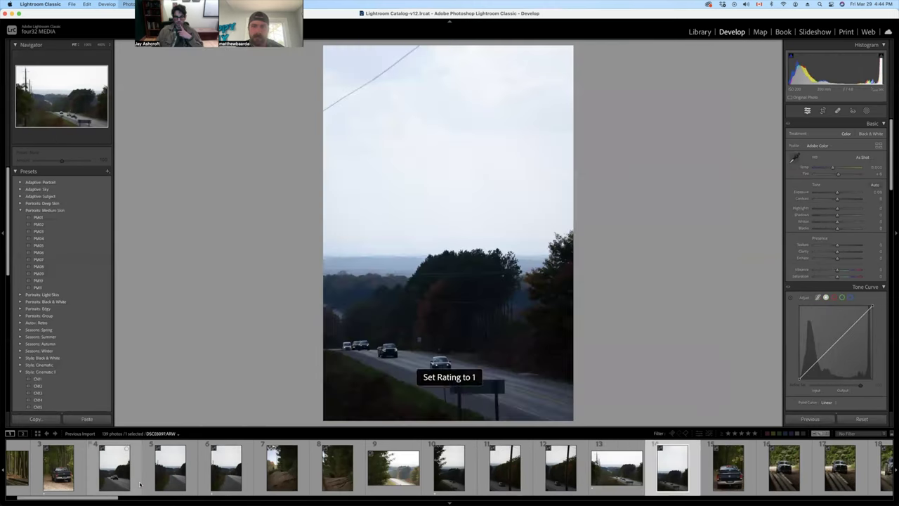
key("Right")
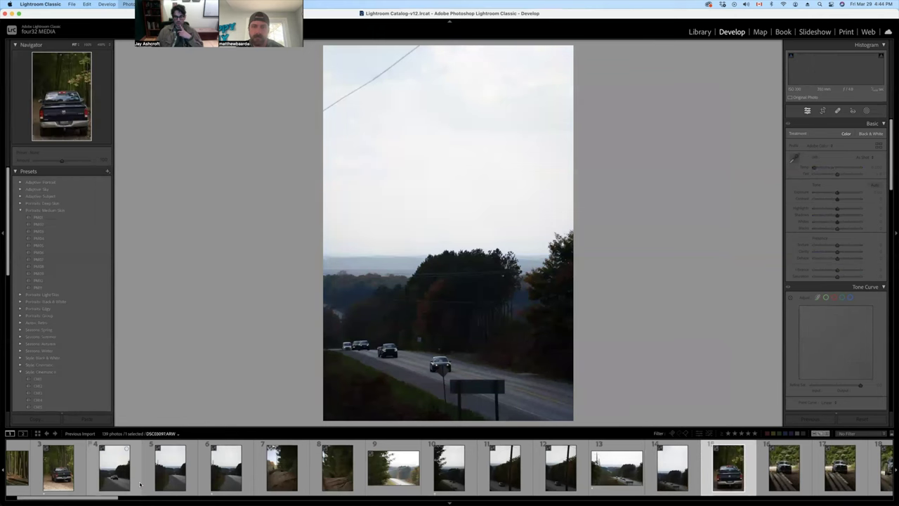
key("Right")
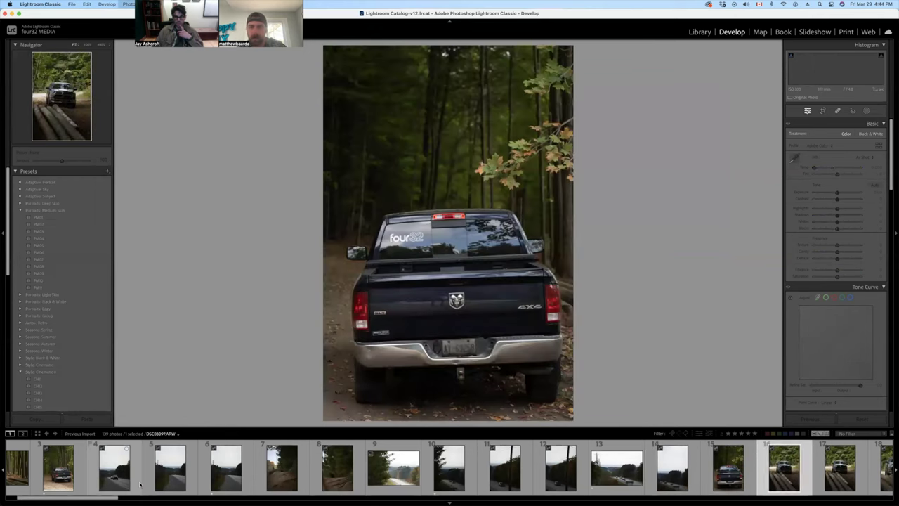
key("Right")
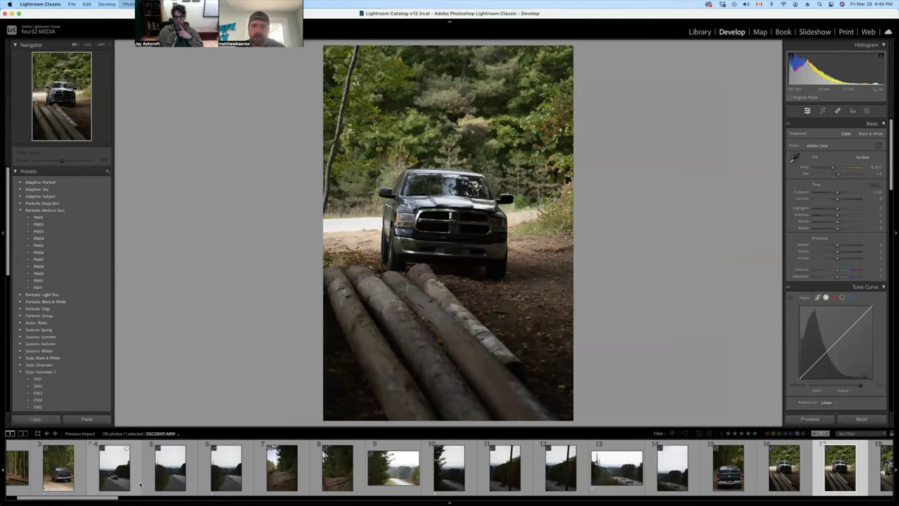
key("Right")
key("Right")
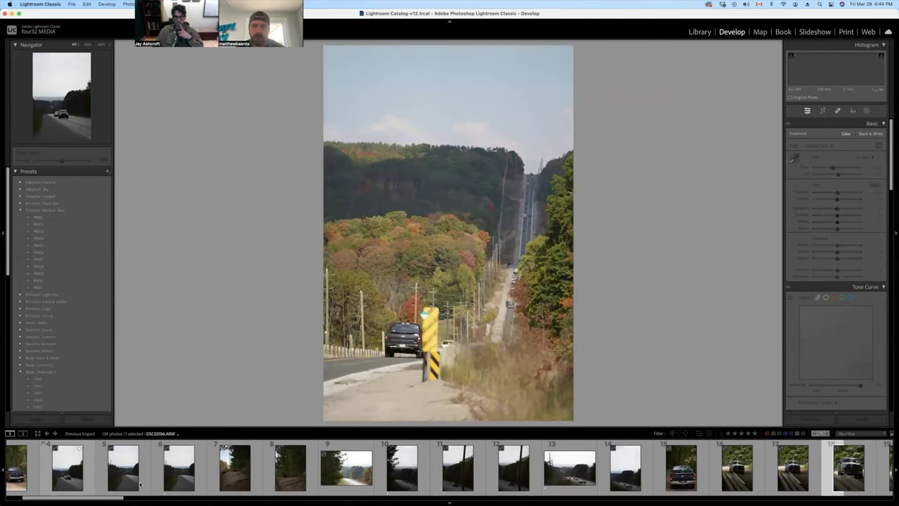
key("Right")
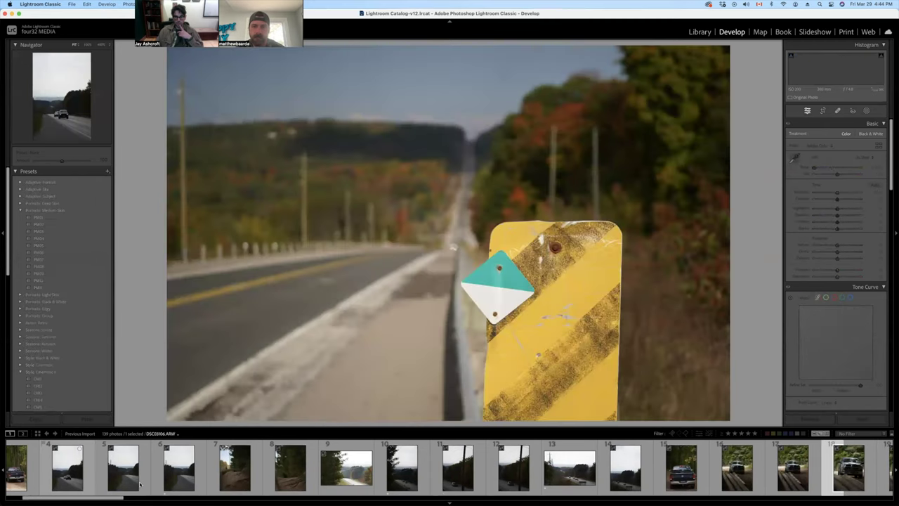
key("1")
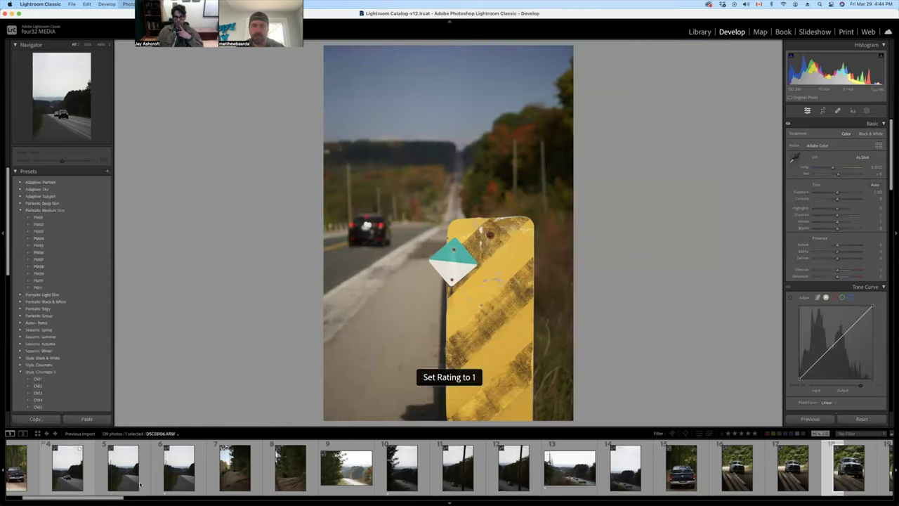
Step: Continue past the bus photos and give the portrait valley view above the white building a one-star rating
key("Right")
key("Right")
key("Right")
key("Right")
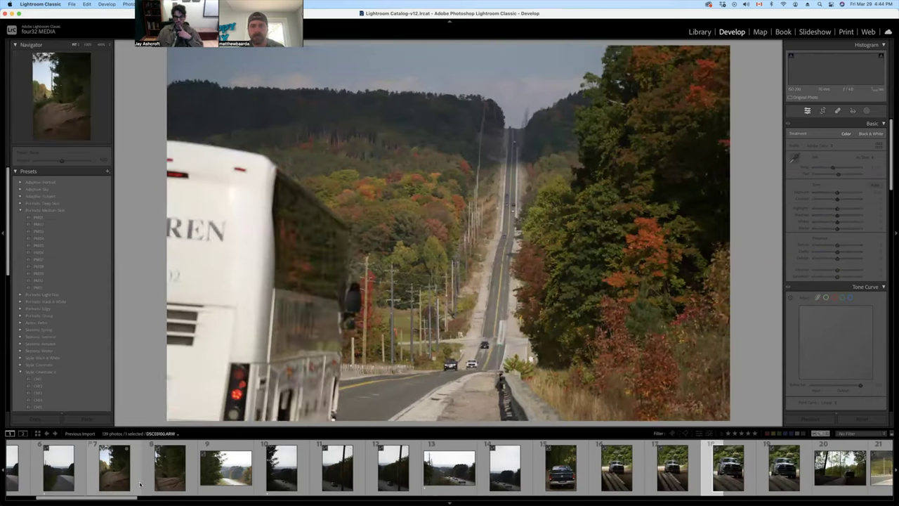
key("Right")
key("Right")
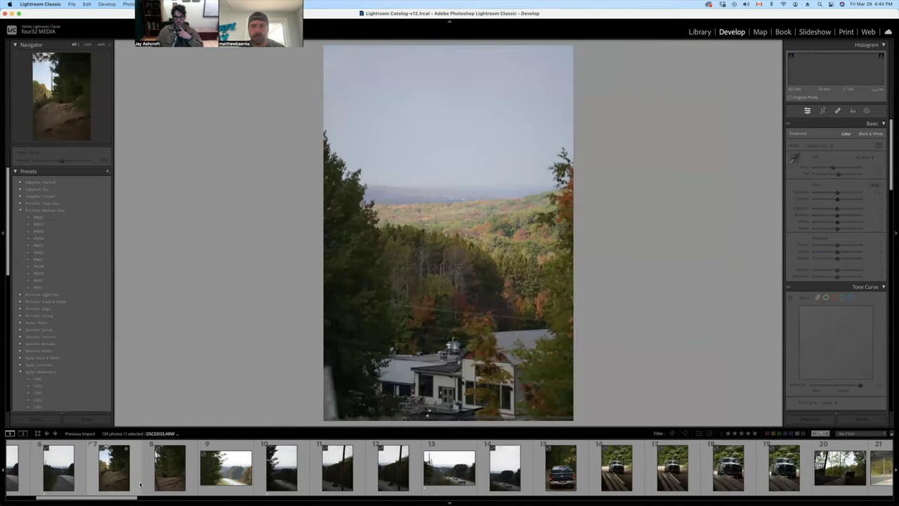
key("1")
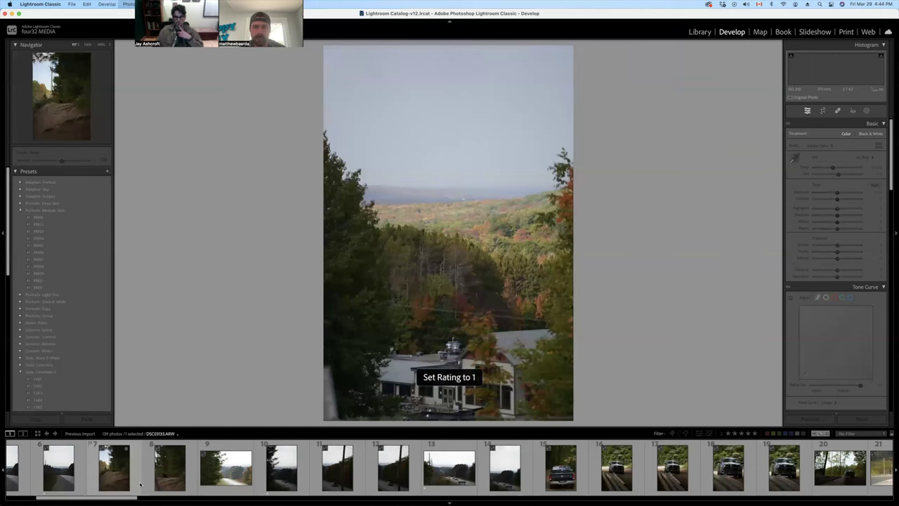
Step: Continue past the horse pasture photo and give the photo of the green-roofed barn behind the cornfield one star
key("Right")
key("Right")
key("Right")
key("Right")
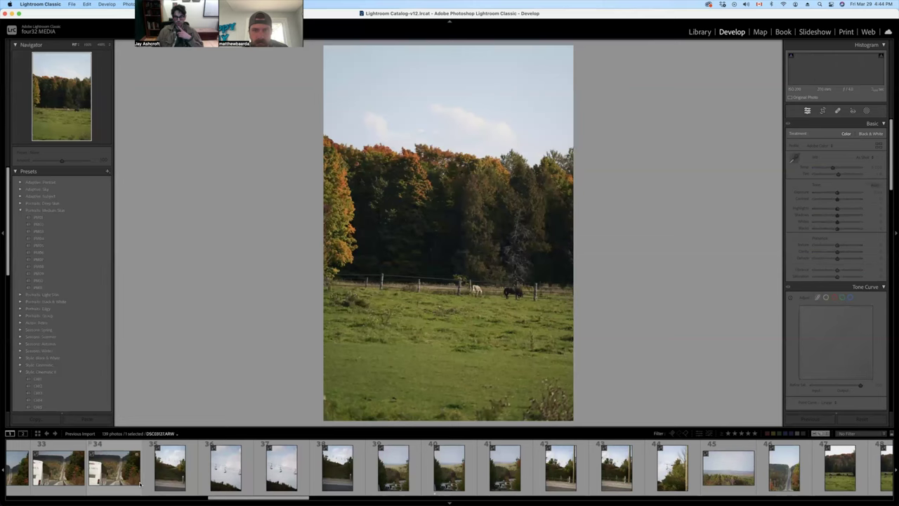
key("Right")
key("Right")
key("Right")
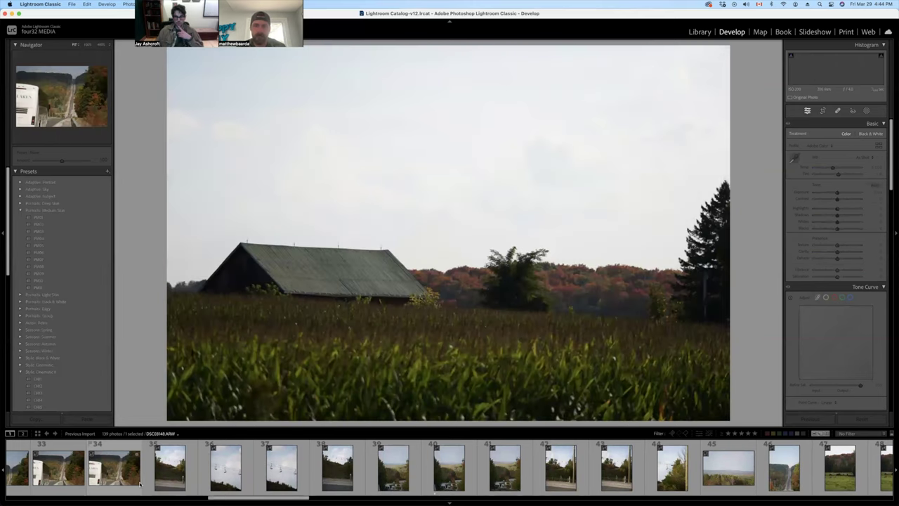
key("1")
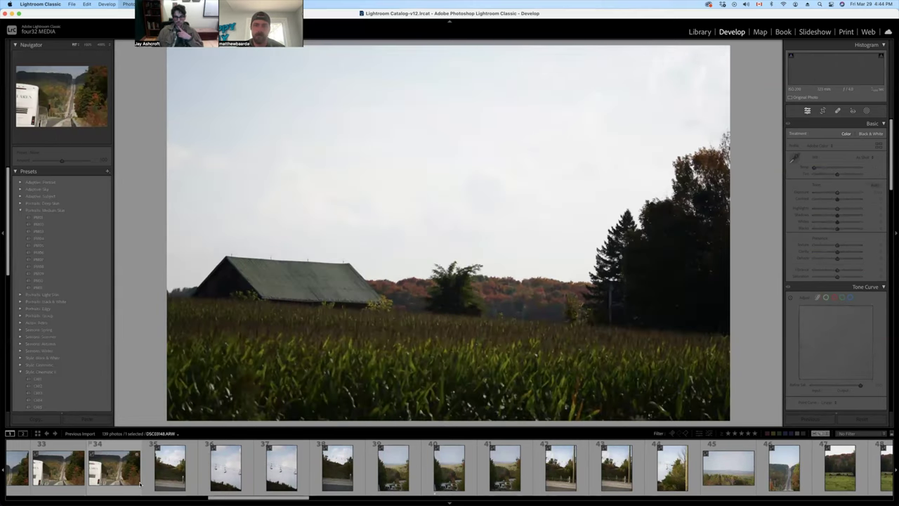
Step: Review the barn, field and forest photos and give photo 89, the dark tree-lined road, a one-star rating
key("Right")
key("Right")
key("Right")
key("Right")
key("Right")
key("Right")
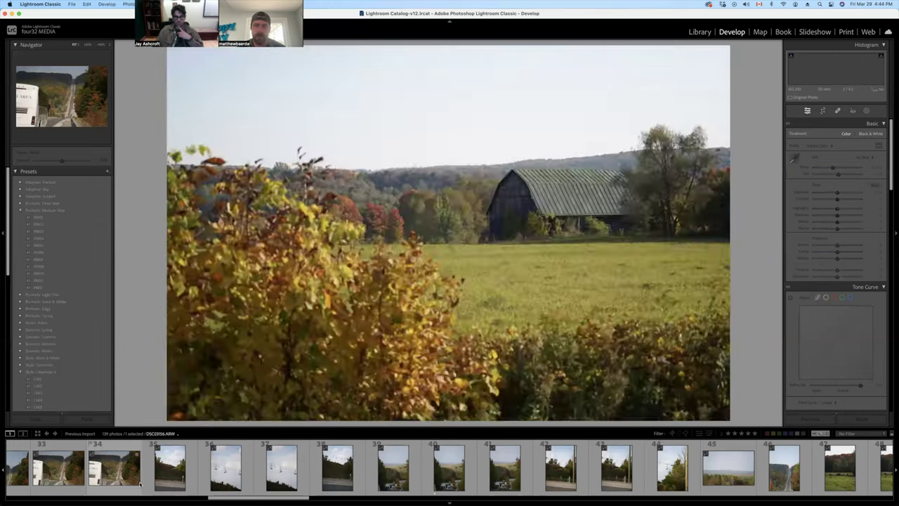
key("Right")
key("Right")
key("Right")
key("Right")
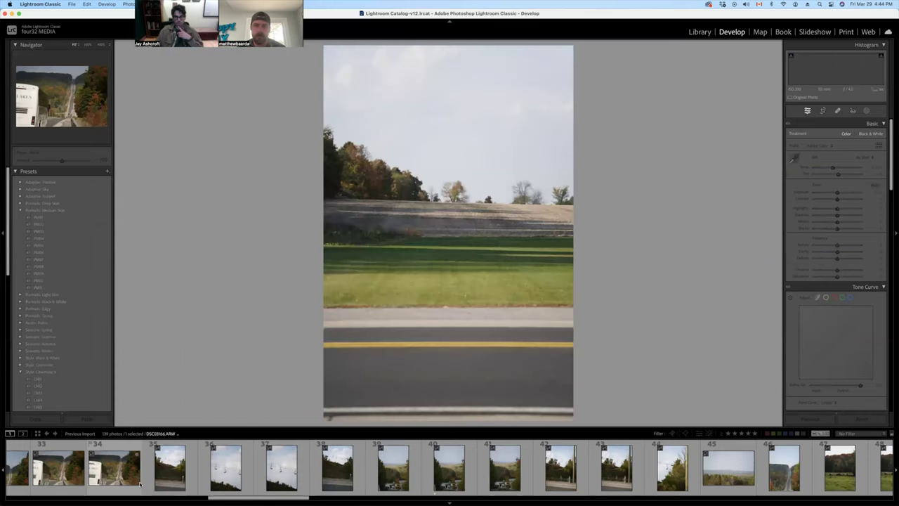
key("Right")
key("Right")
key("Right")
key("Right")
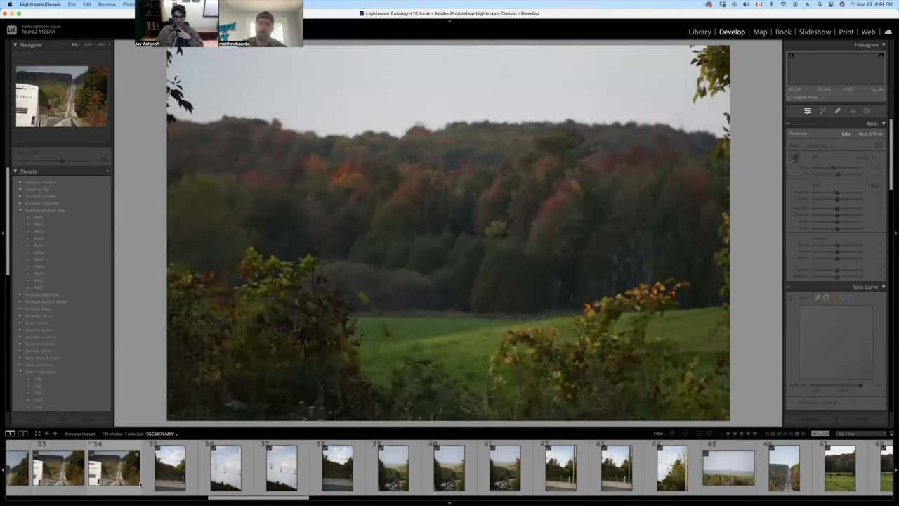
key("Right")
key("Right")
key("Right")
key("Right")
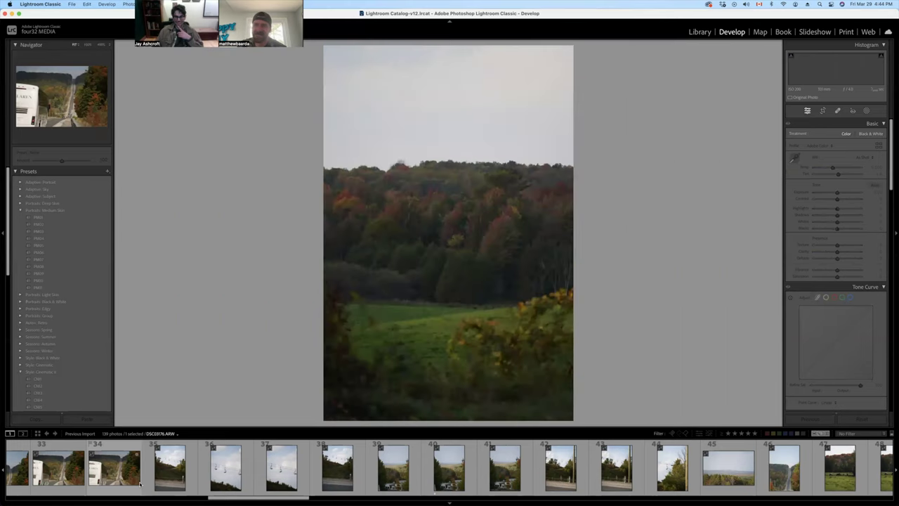
key("Right")
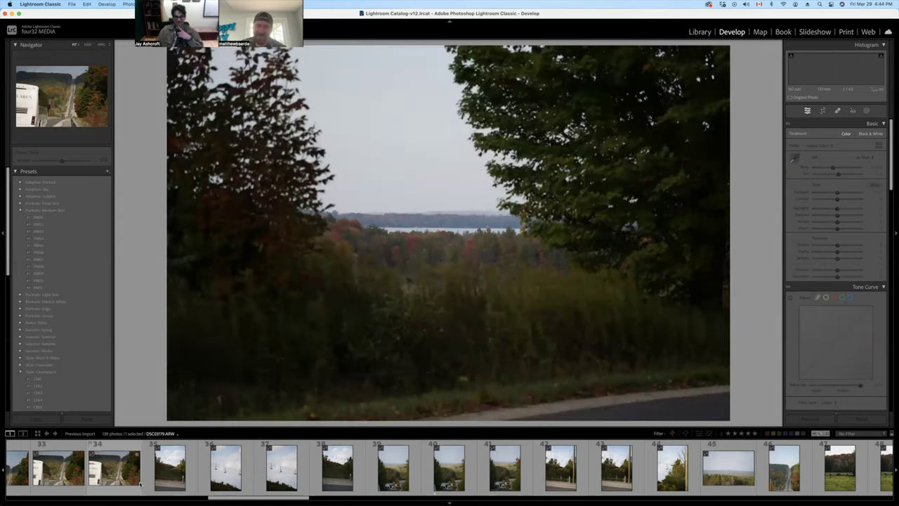
key("Right")
key("Right")
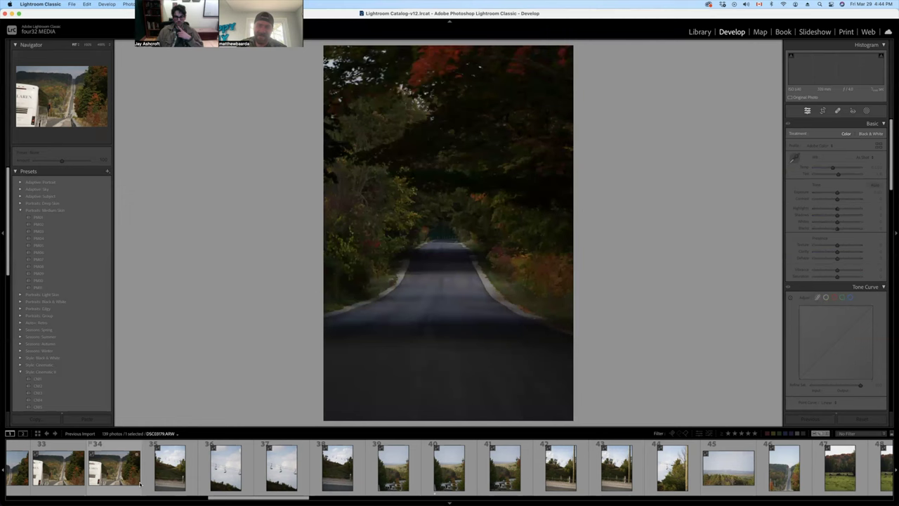
key("1")
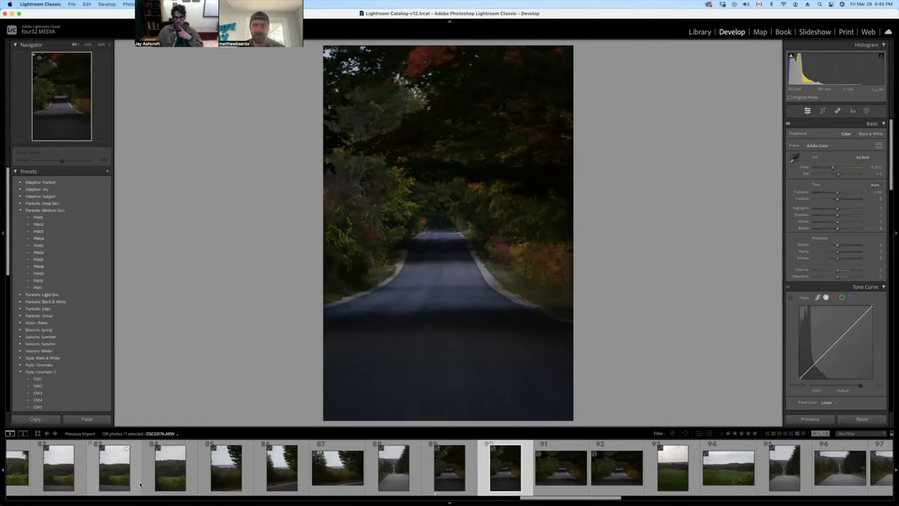
Step: Skip the similar road and field shots and give photo 96, the landscape view down the hilly road, one star
key("Right")
key("Right")
key("Right")
key("Right")
key("Right")
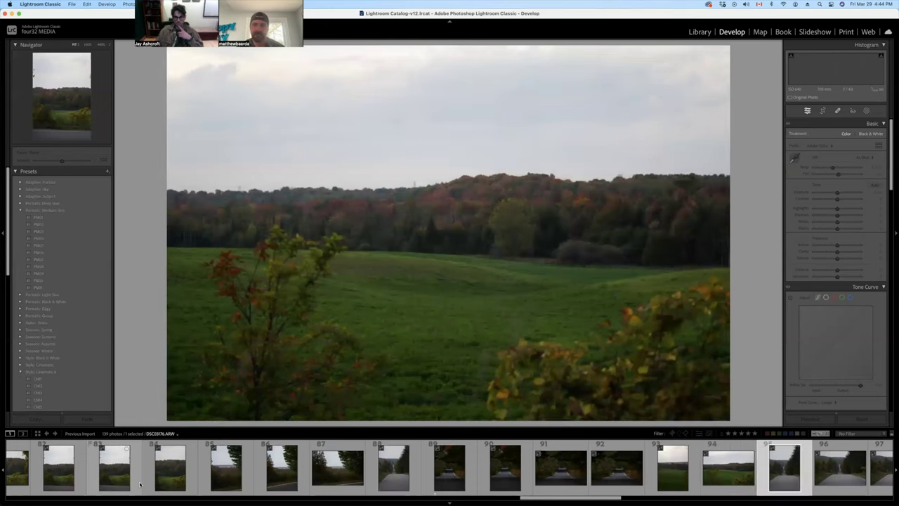
key("Right")
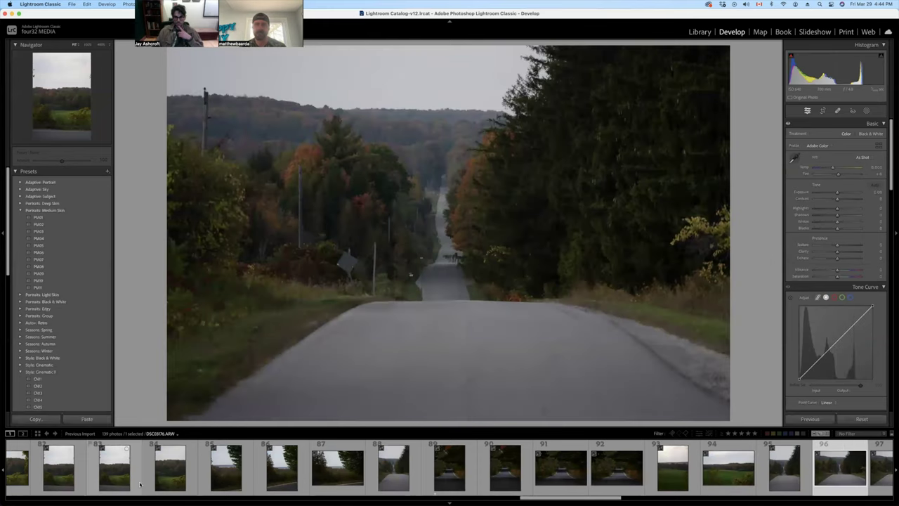
key("1")
Step: Pass over the hillside and photographer shots and give the portrait photo of the green field framed by trees one star
key("Right")
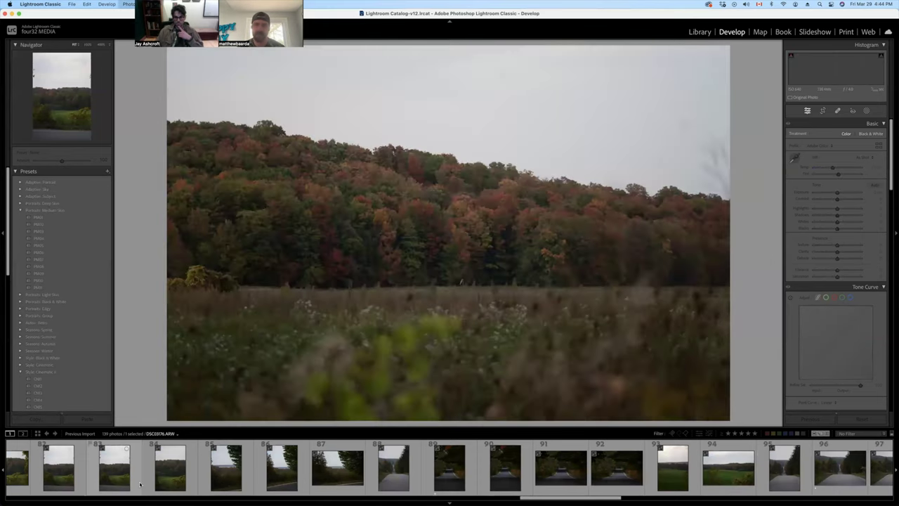
key("Right")
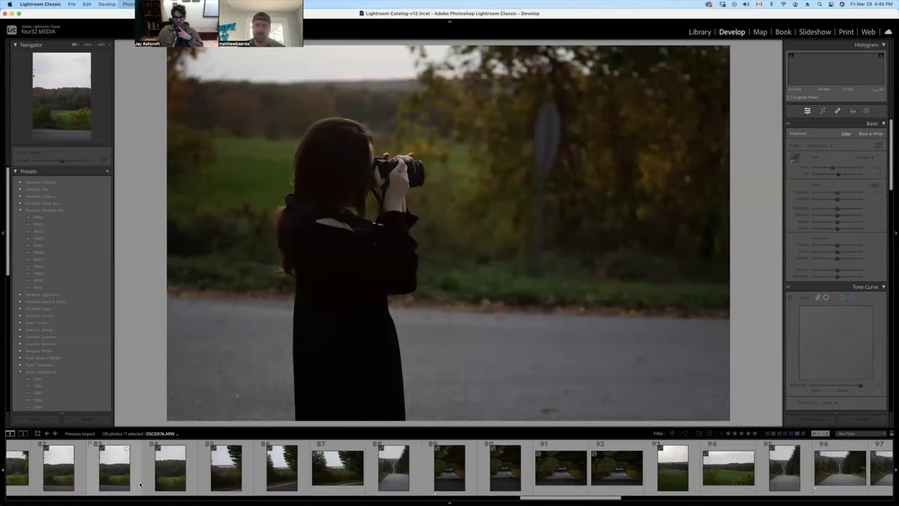
key("Right")
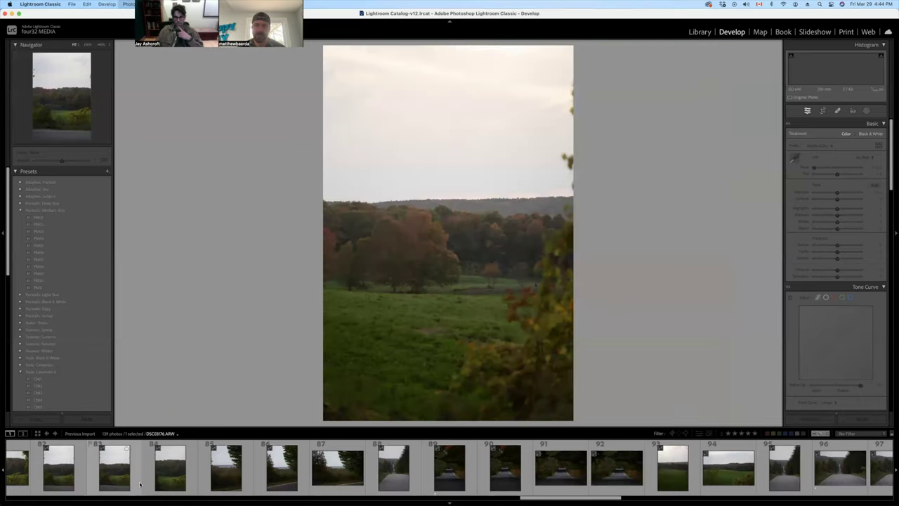
key("Right")
key("1")
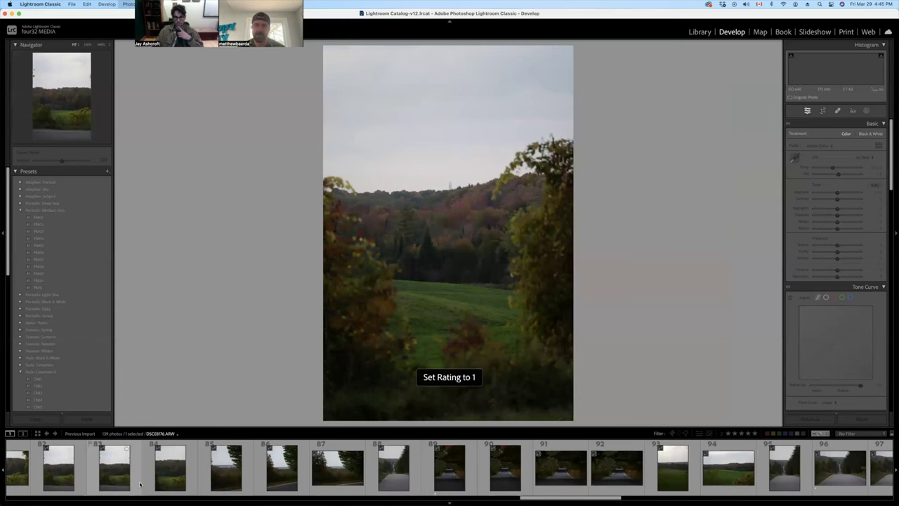
Step: Give one star to the landscape photo of the weathered barn and the portrait photo of the autumn forest edge beside the field
key("Right")
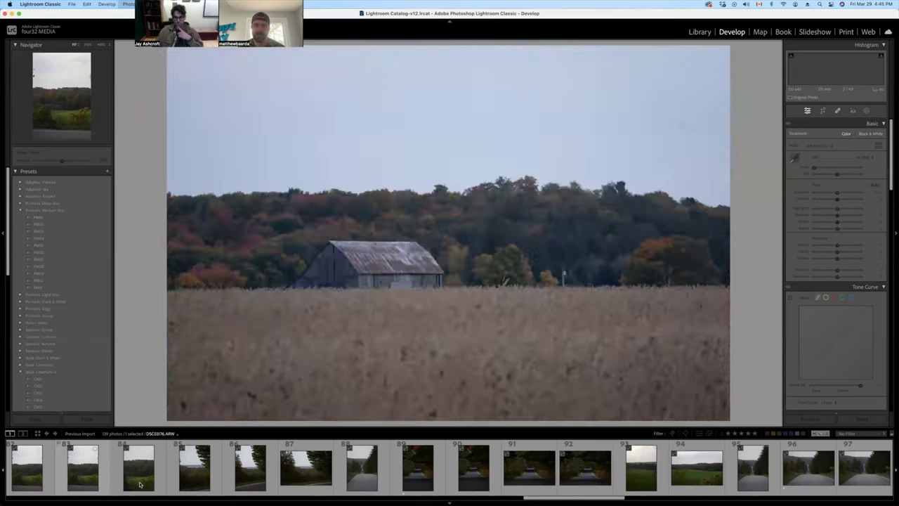
key("1")
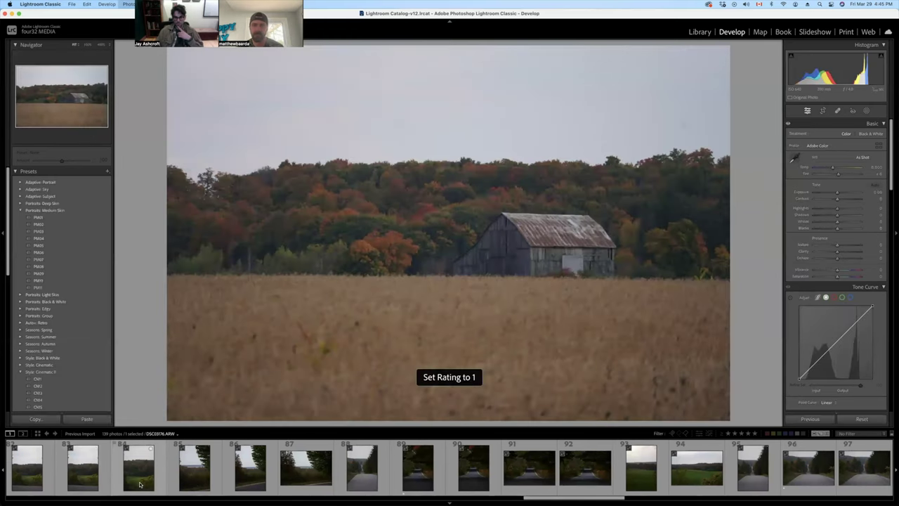
key("Right")
key("Right")
key("Right")
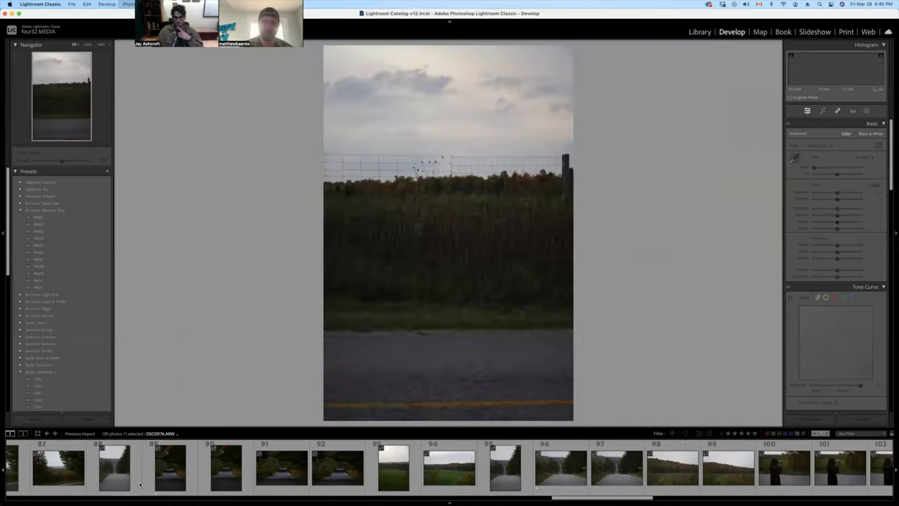
key("1")
key("Right")
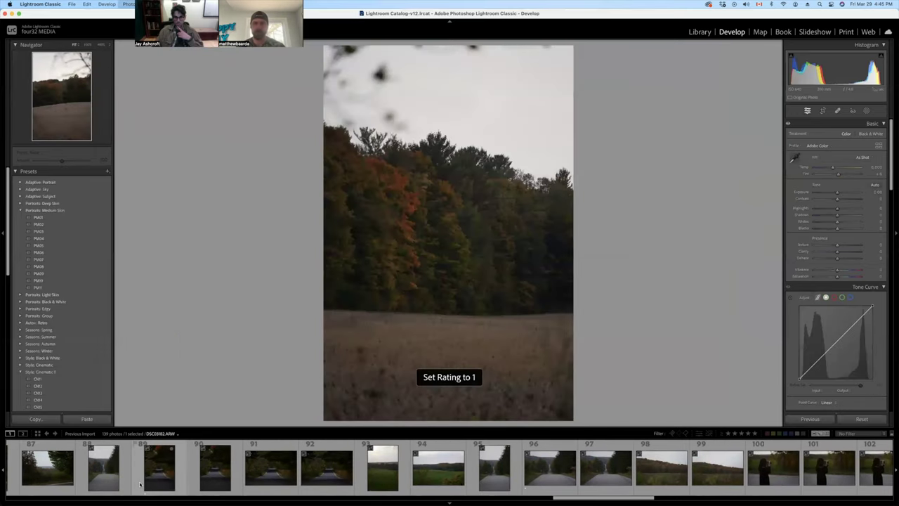
Step: Review the remaining field and road photos and give one star to the cloudy sunset field and photo 135, the dusk road
key("Right")
key("Right")
key("Right")
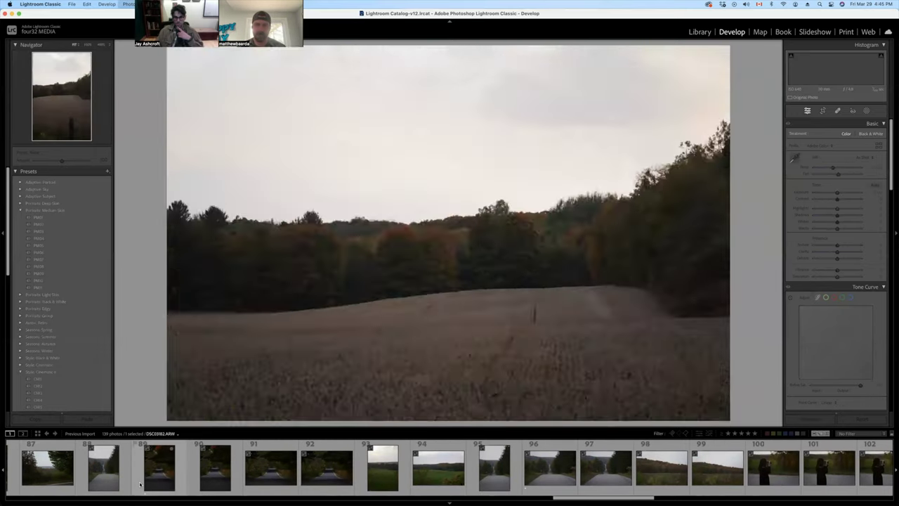
key("Right")
key("Right")
key("Right")
key("Right")
key("Right")
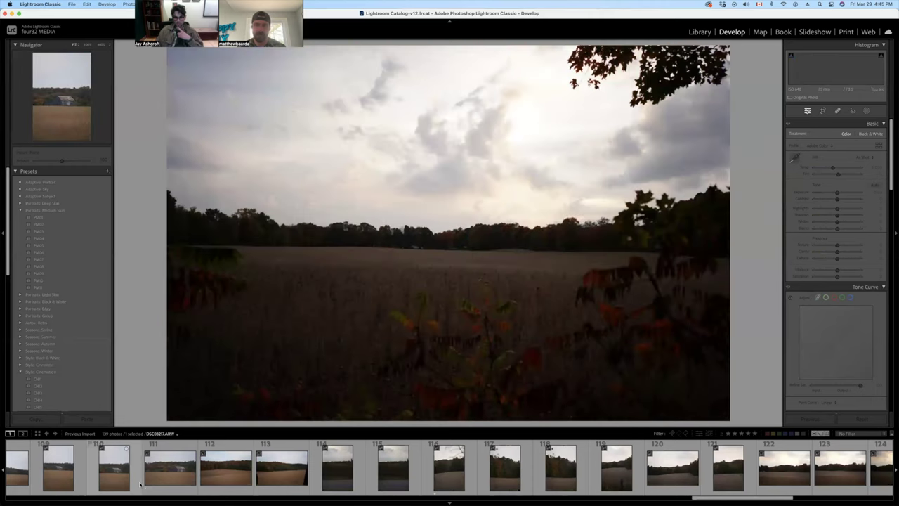
key("1")
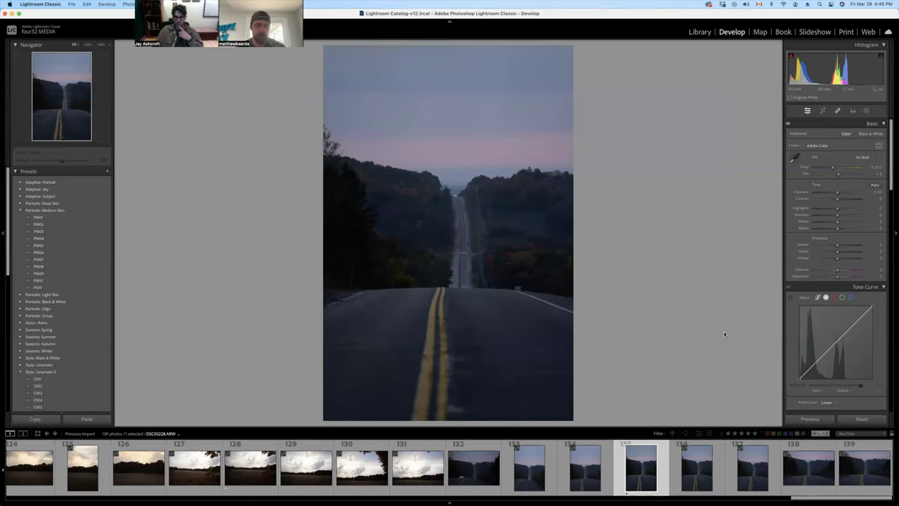
Step: Filter the filmstrip to photos rated one star and higher
left_click(727, 433)
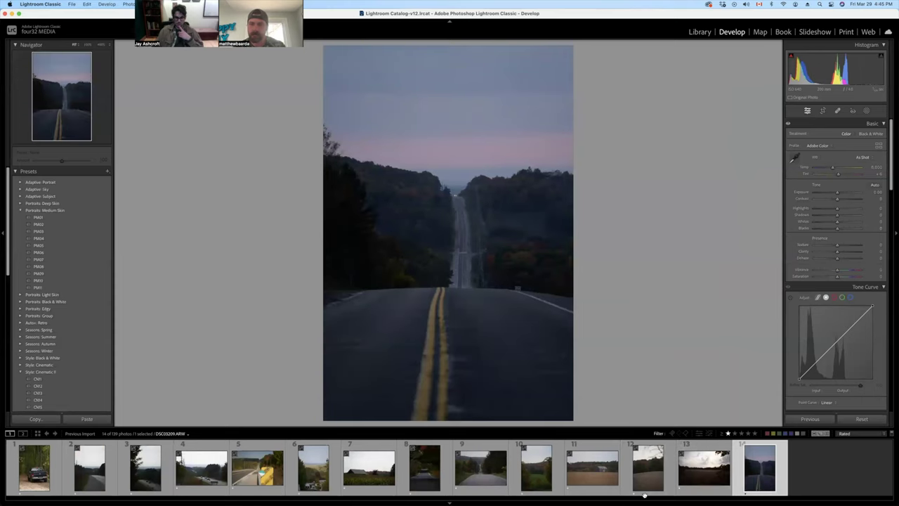
Step: Select photos 9 and 10, the hilly road and the framed green field, and raise each rating to two stars
left_click(480, 469)
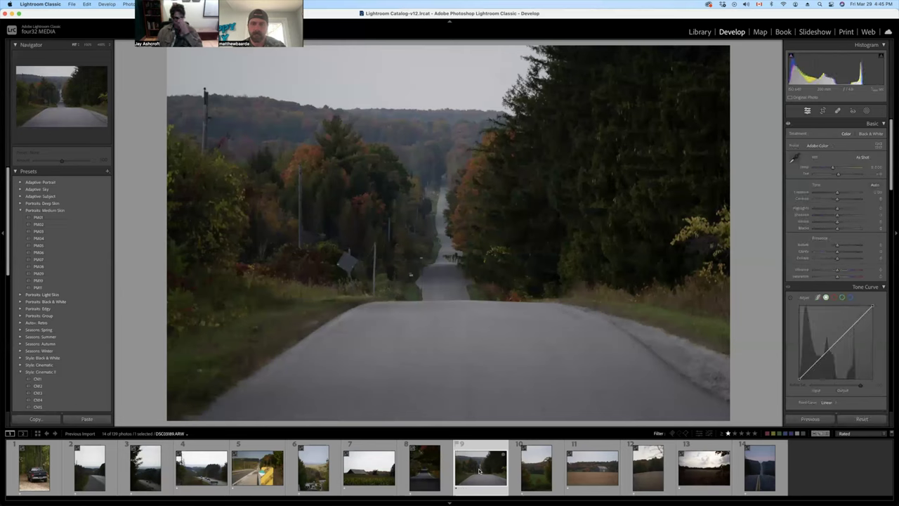
left_click(537, 469, "super")
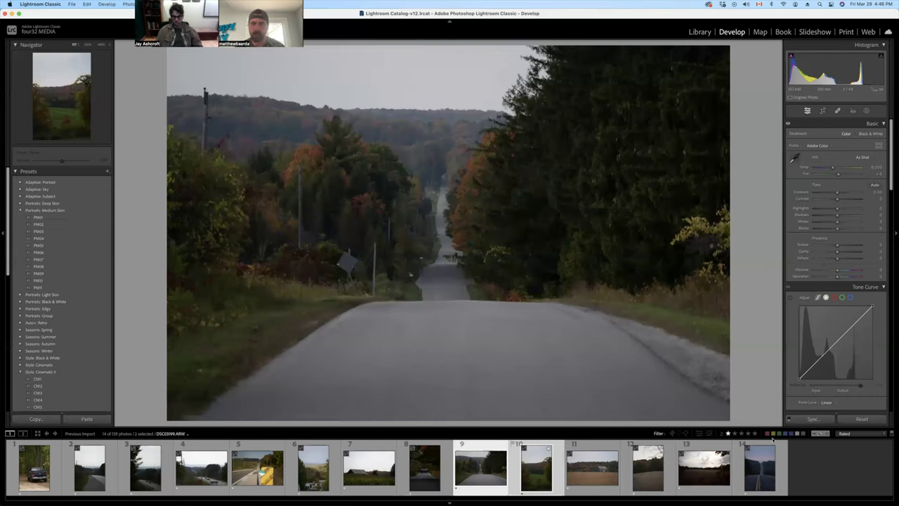
key("2")
left_click(532, 479)
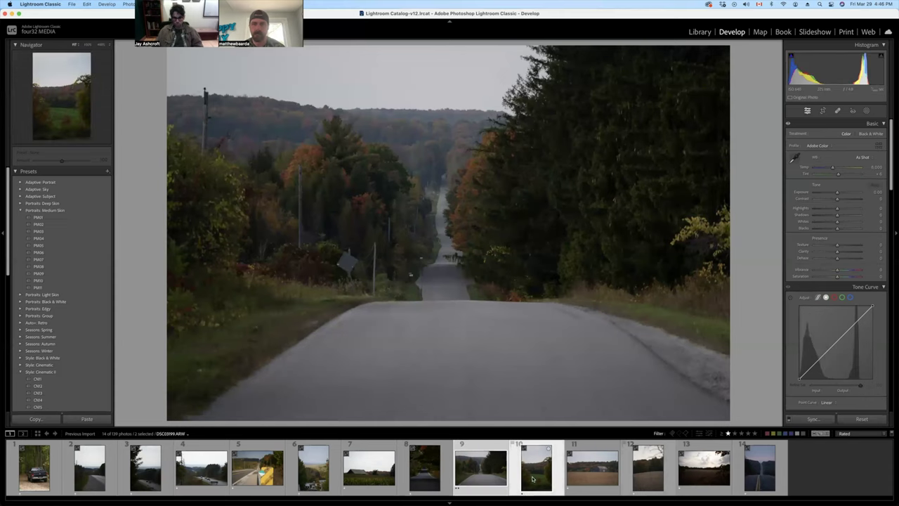
key("2")
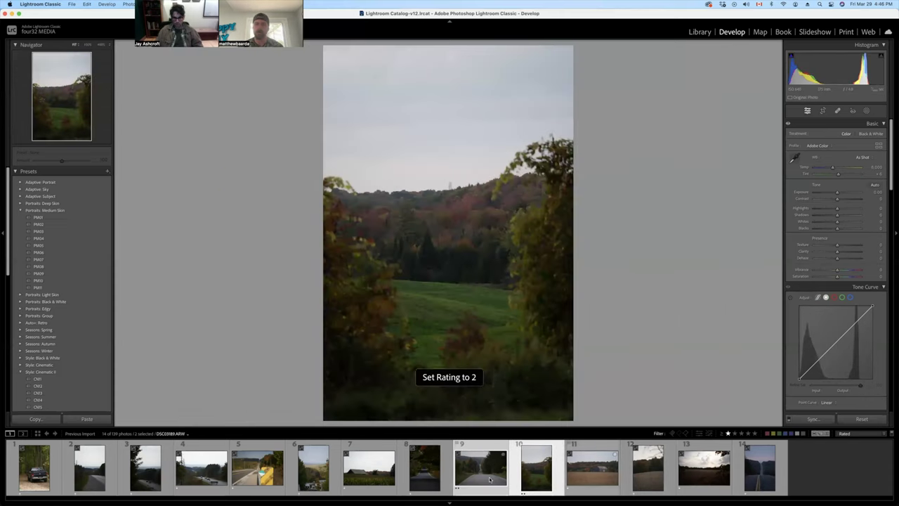
Step: Filter the filmstrip to two stars and higher and convert the hilly road and green field photos to black and white
left_click(734, 433)
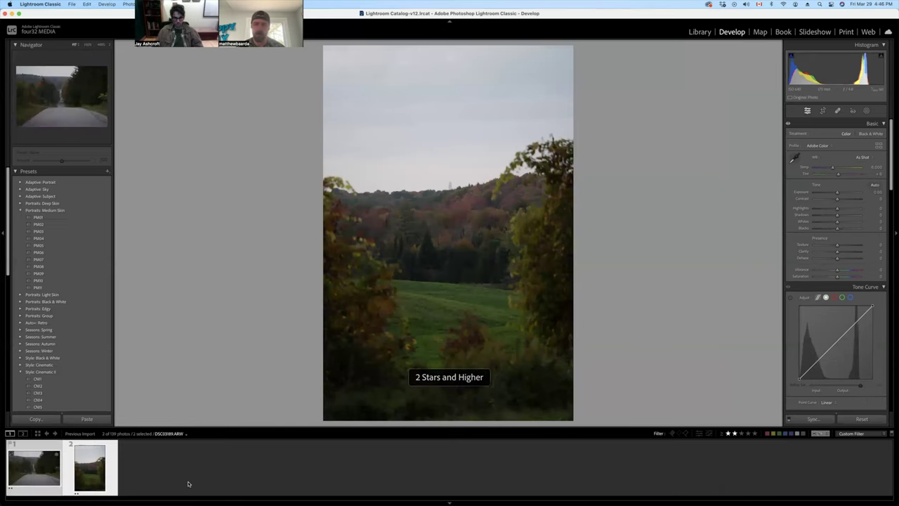
left_click(217, 467)
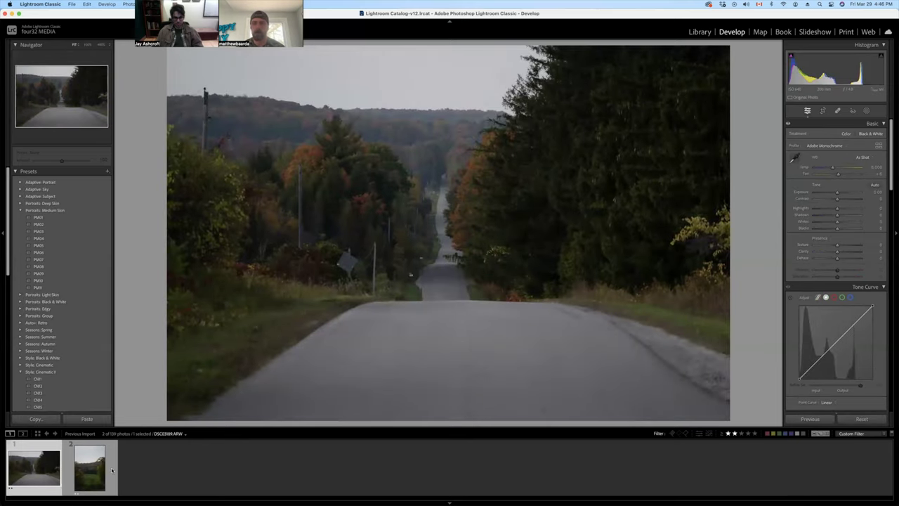
left_click(102, 470)
key("v")
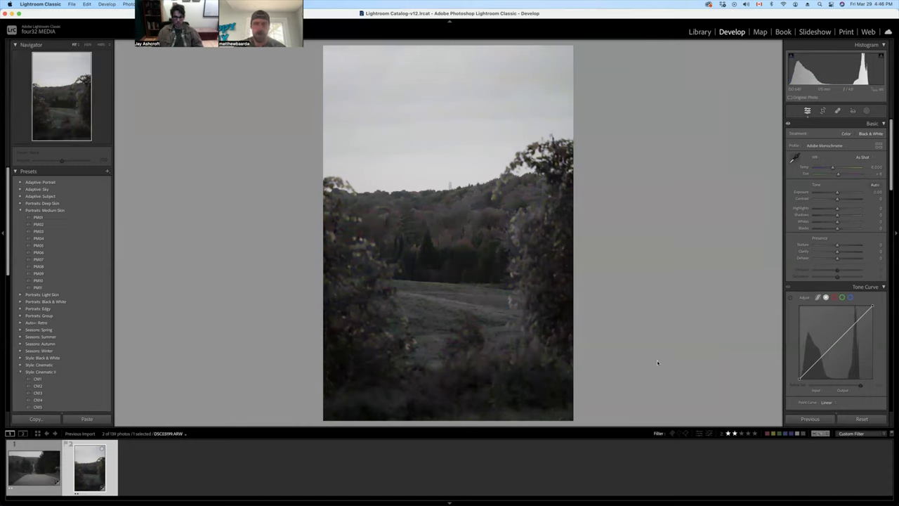
Step: Set the filter back to one star and change its rule so the rating is equal to one star
left_click(727, 434)
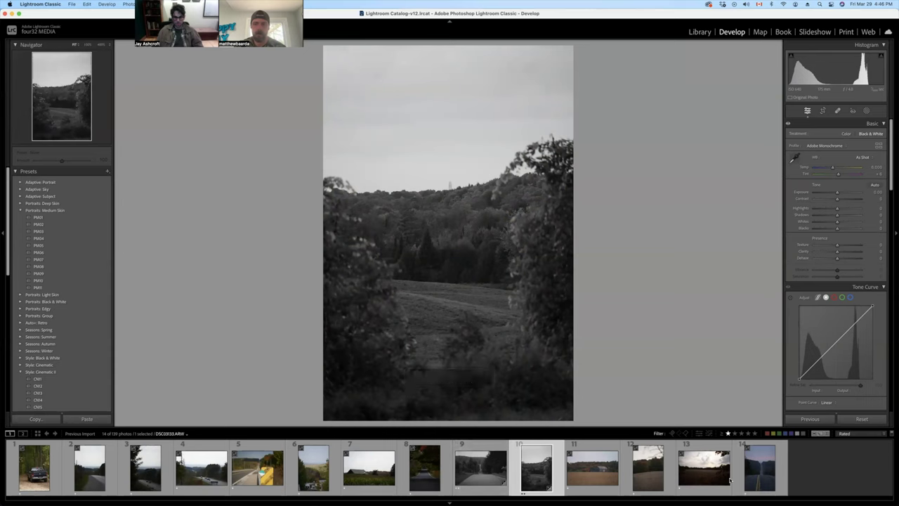
left_click(721, 433)
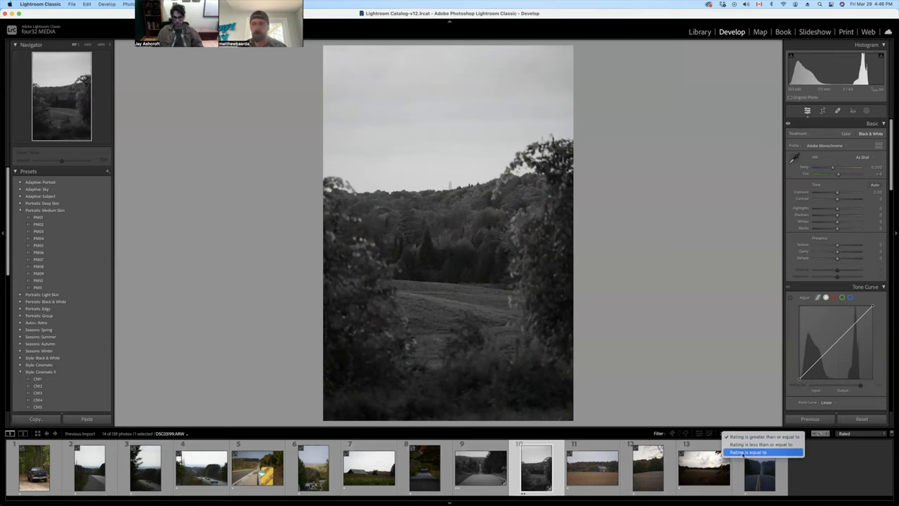
left_click(743, 452)
key("1")
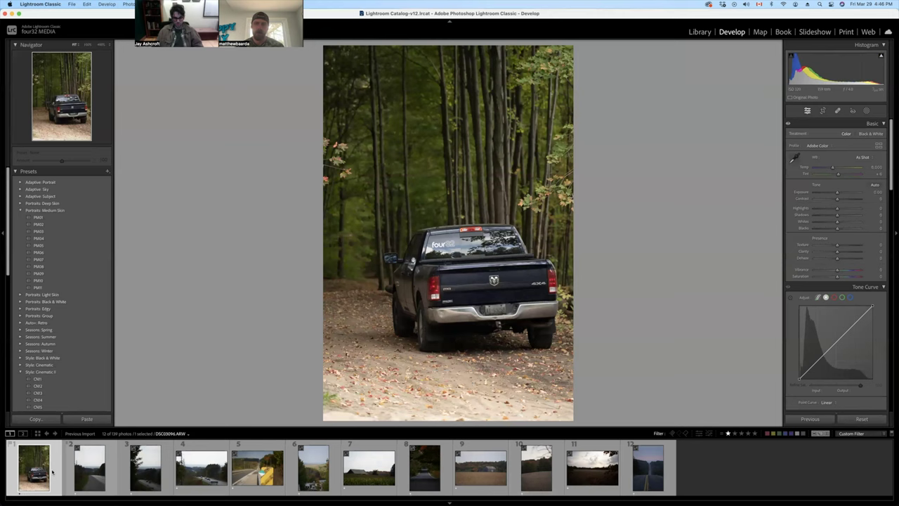
Step: Undo the filter changes, the black-and-white conversions and the two-star ratings on the hilly road and green field photos
key("super+z")
key("super+z")
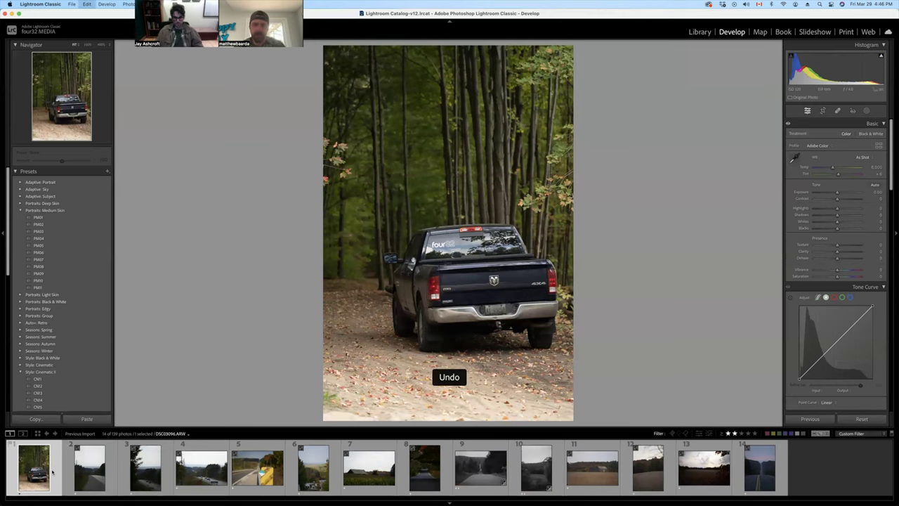
key("super+z")
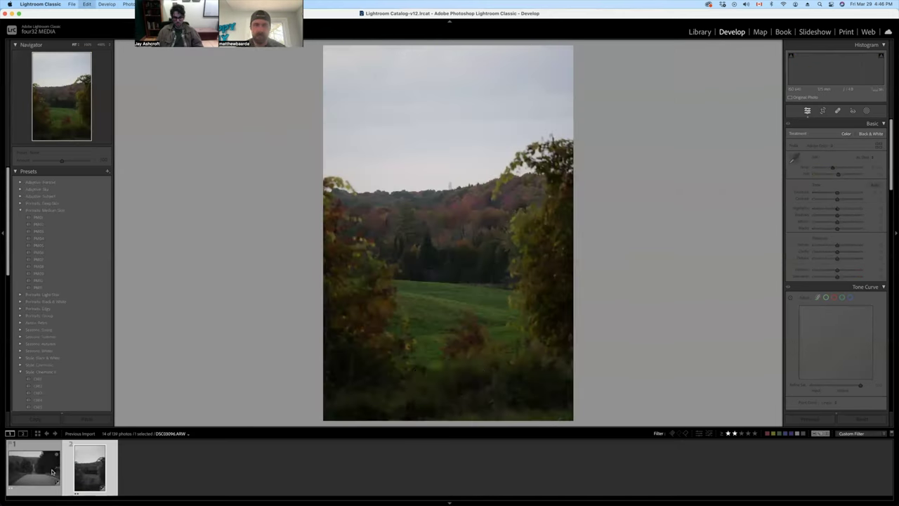
key("super+z")
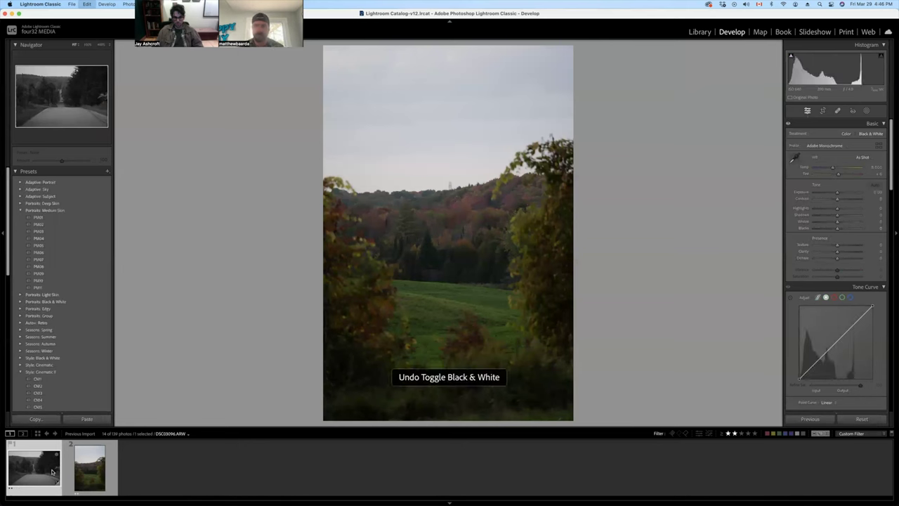
key("super+z")
key("super+z")
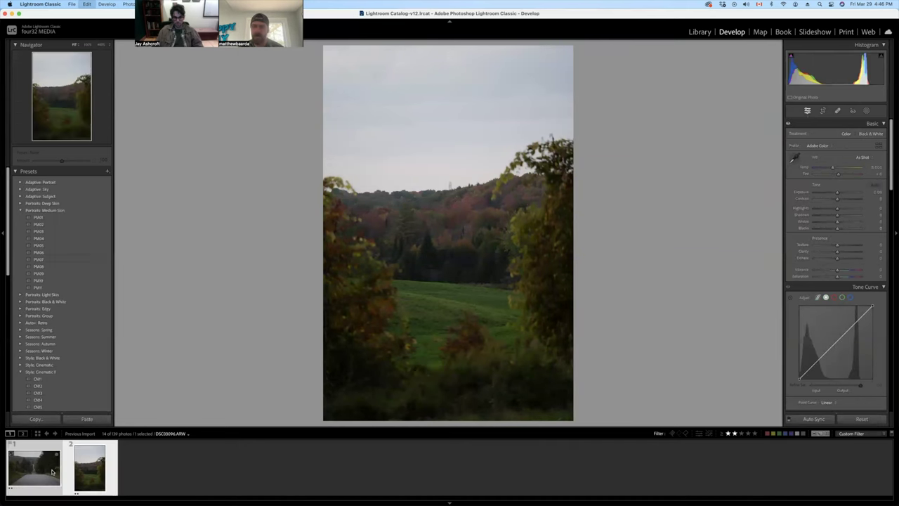
key("super+z")
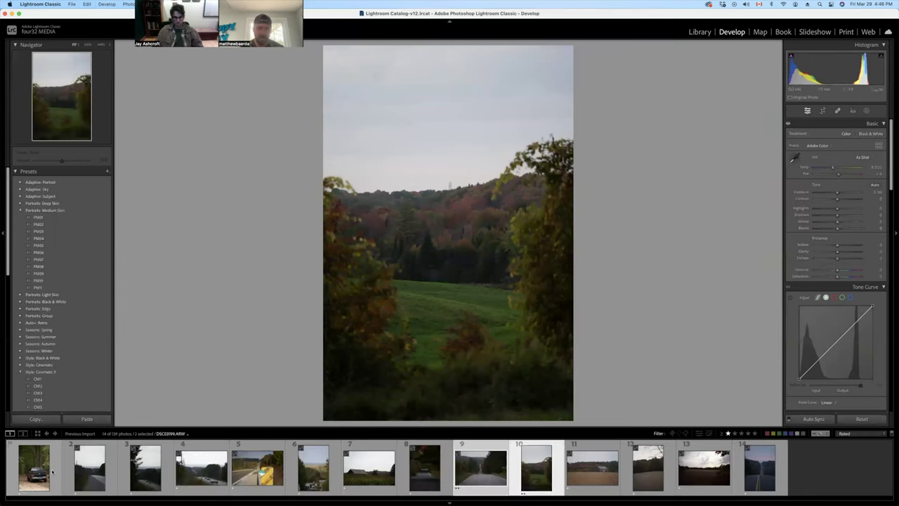
key("super+z")
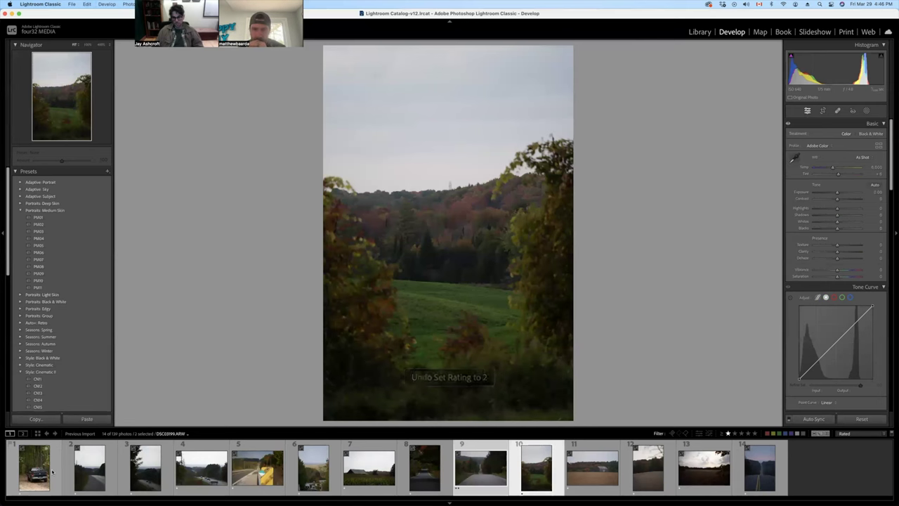
key("super+z")
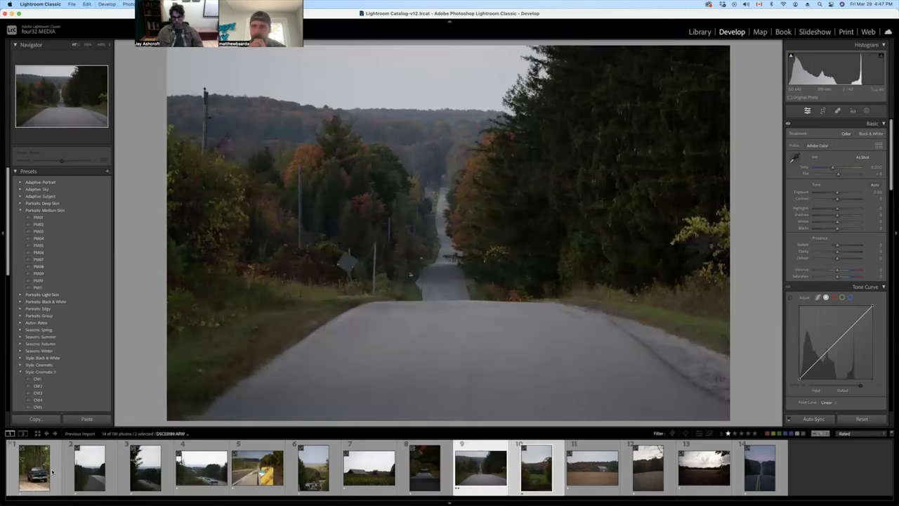
key("super+z")
Step: Compare the one-star candidates: the building and forest view, dark tree-lined road, green-roofed barn, truck and dusk road
left_click(299, 477)
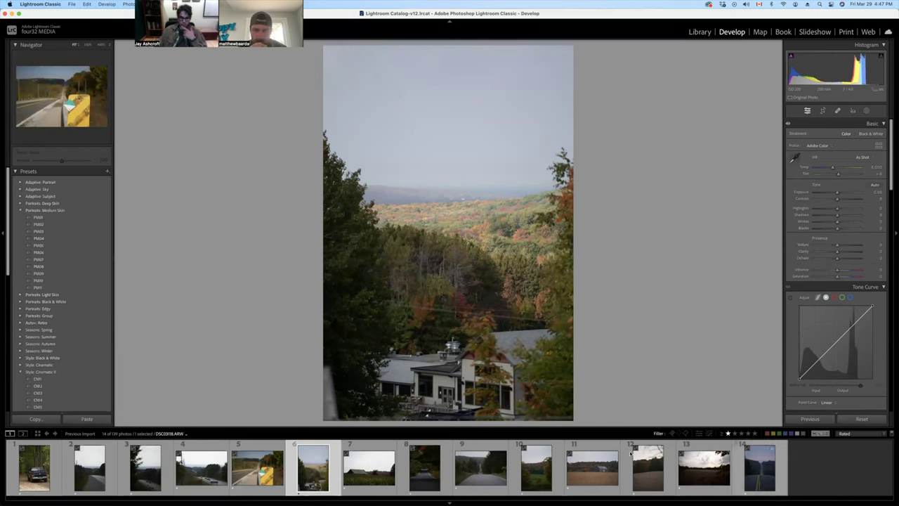
left_click(425, 476)
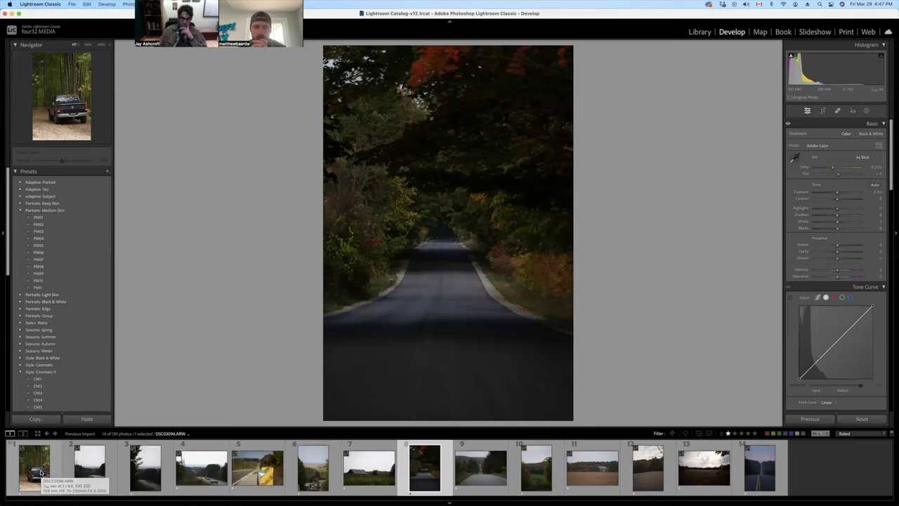
left_click(365, 467)
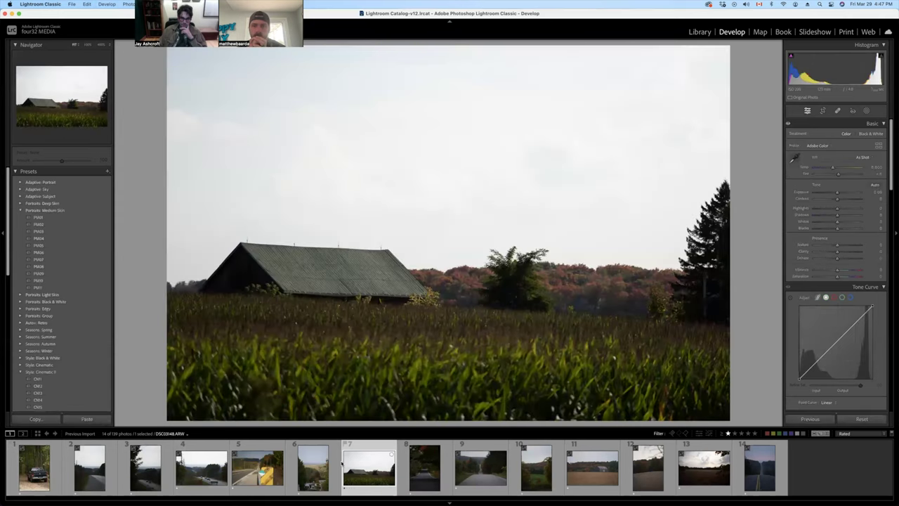
left_click(34, 467)
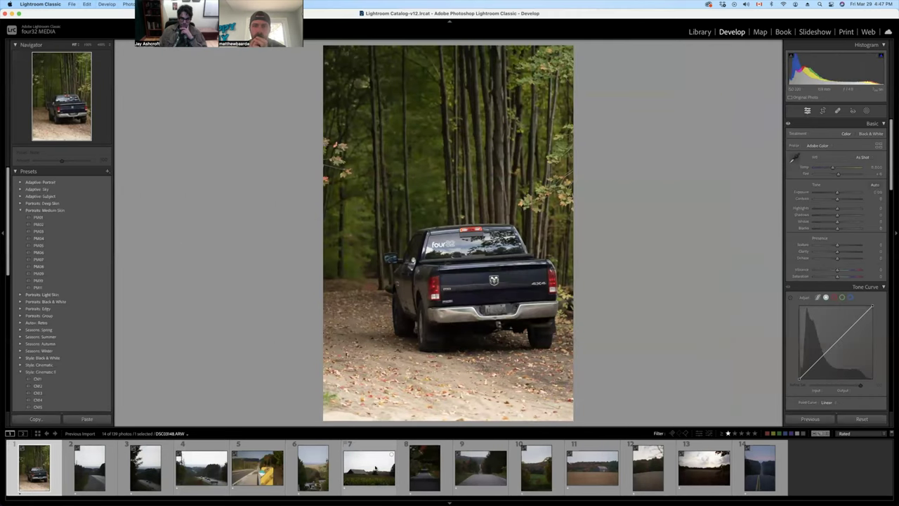
left_click(436, 469)
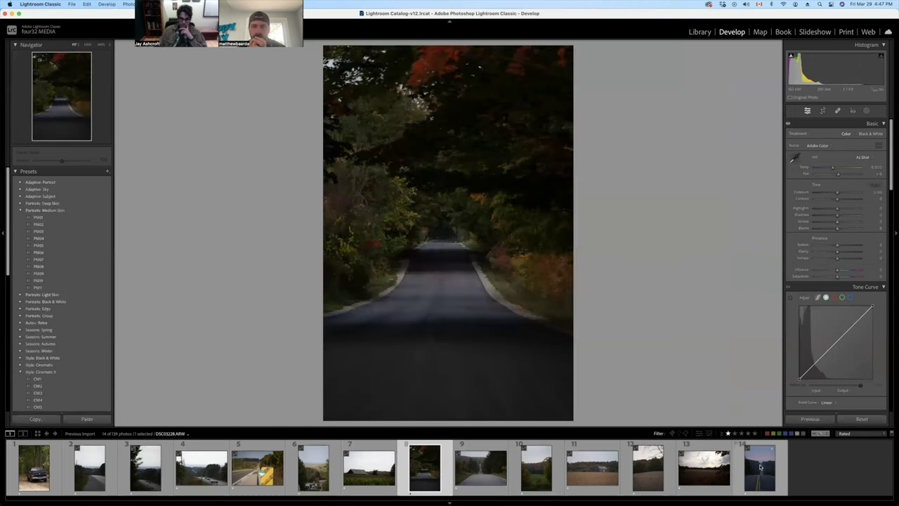
left_click(760, 467)
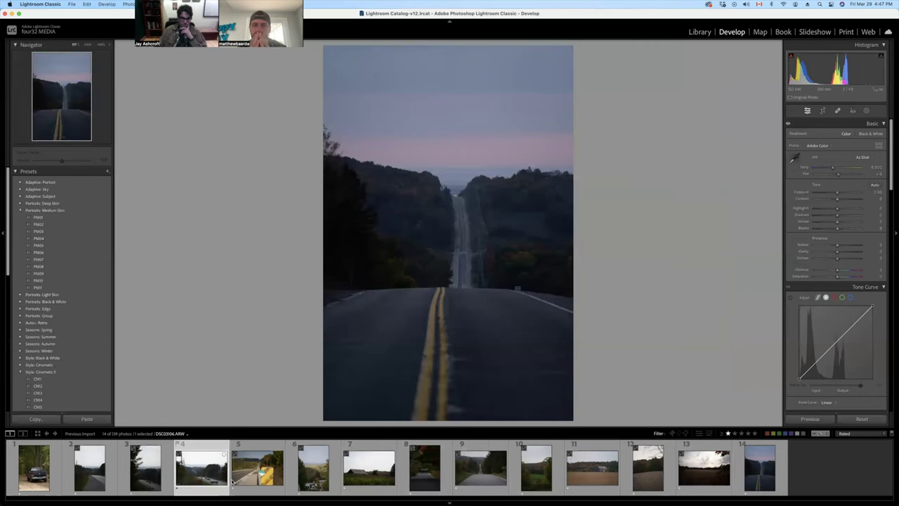
Step: Open photo 4, the highway with cars, and set its Calibration red primary hue to +11 and blue primary hue to -10
left_click(225, 480)
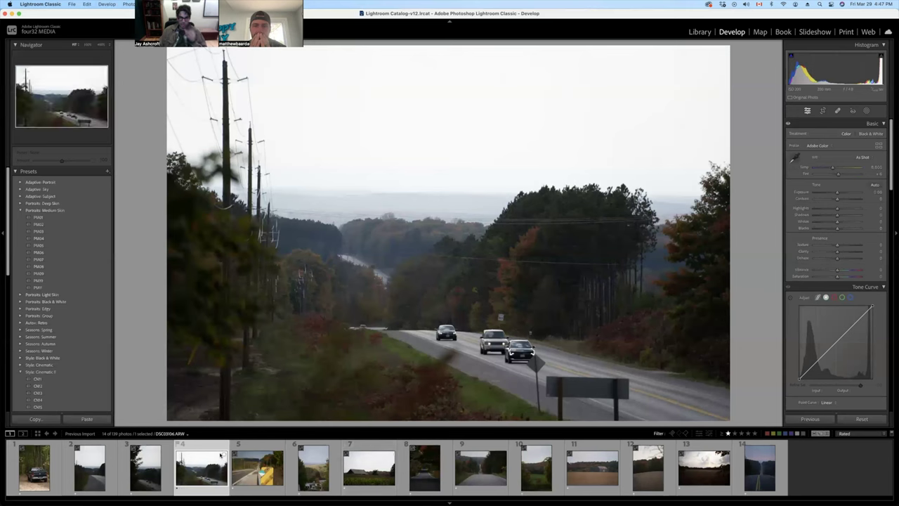
scroll(836, 351, "down", 10)
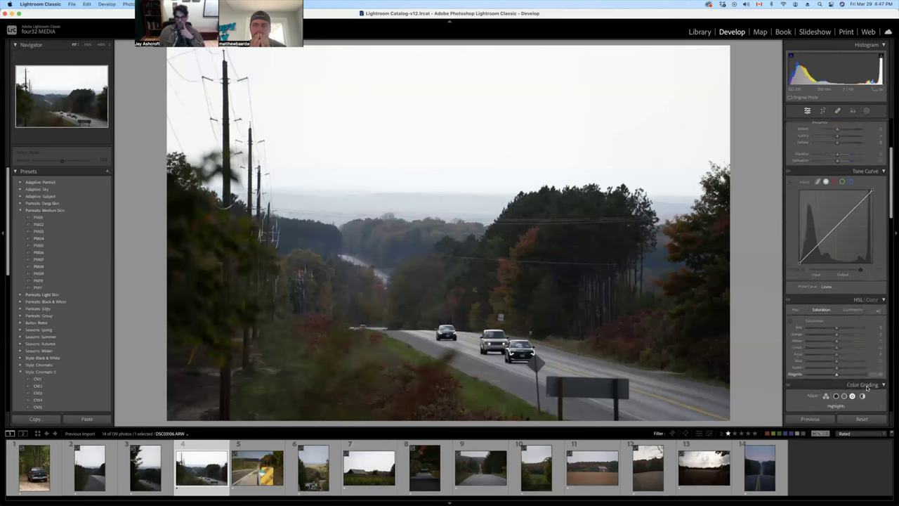
scroll(853, 368, "down", 5)
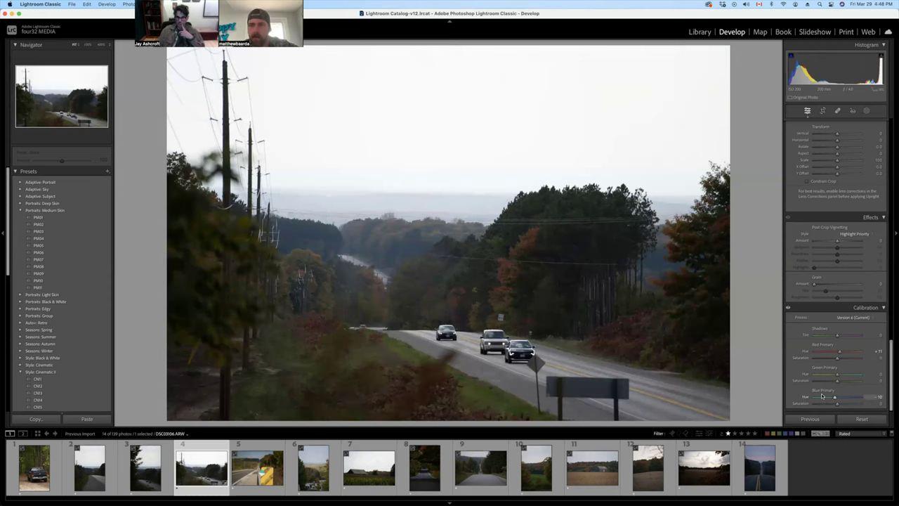
scroll(827, 379, "up", 5)
scroll(825, 367, "up", 8)
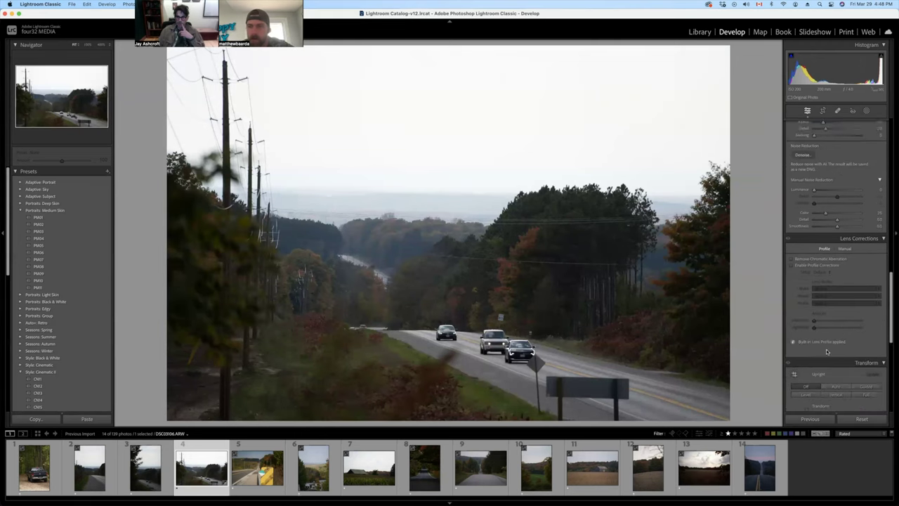
Step: Lower the orange saturation of the highway photo to about -6 in the HSL adjustments
scroll(826, 351, "up", 8)
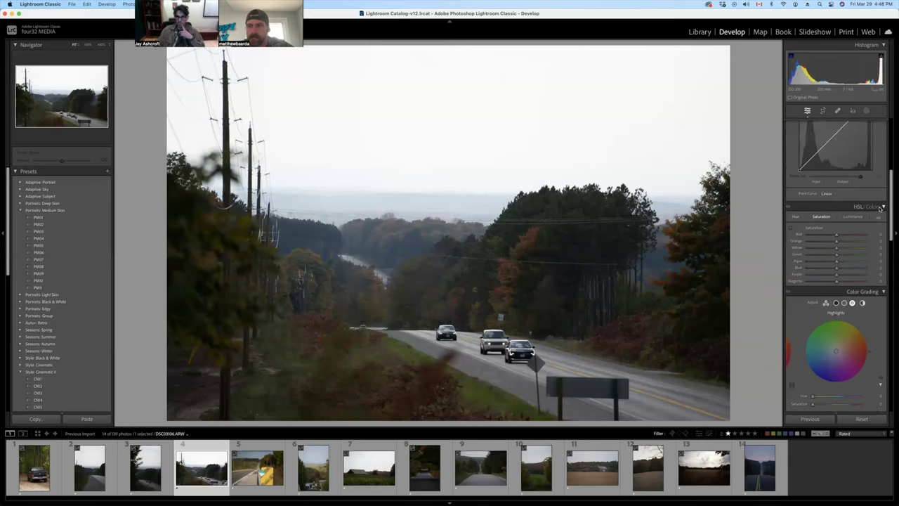
left_click_drag(836, 241, 835, 242)
left_click_drag(835, 242, 835, 243)
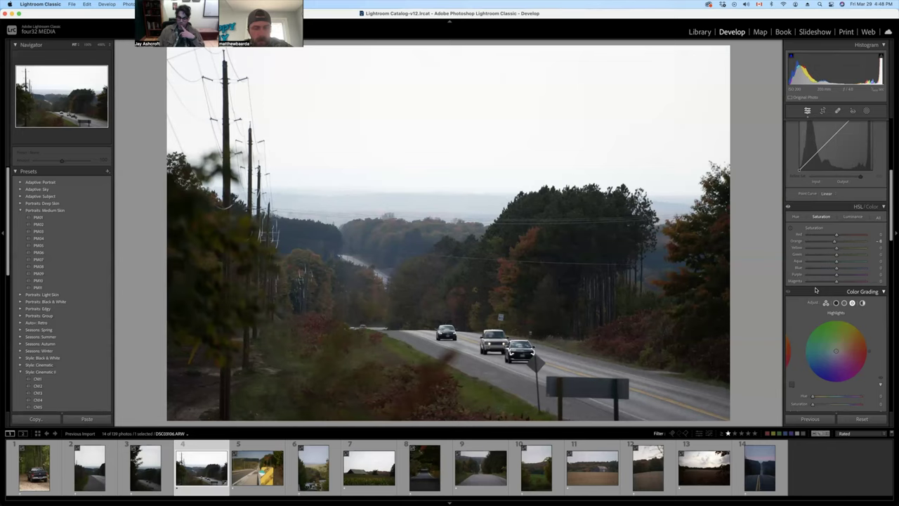
Step: Compare the original and edited versions of the highway photo to judge the calibration and orange saturation changes
key("backslash")
key("backslash")
key("backslash")
key("backslash")
key("backslash")
key("backslash")
key("backslash")
key("backslash")
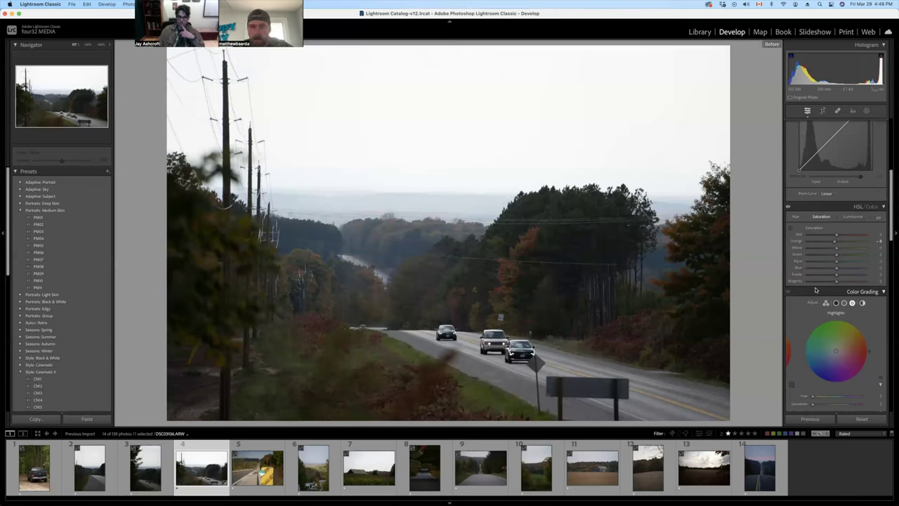
key("backslash")
key("backslash")
key("backslash")
key("backslash")
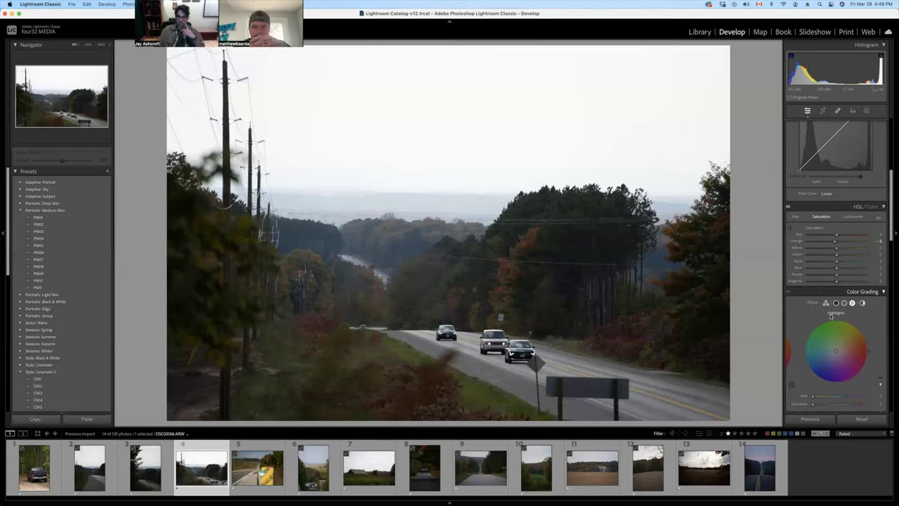
Step: Set the photo's exposure to about -0.25, highlights to -45, shadows to +8 and blacks to -8
scroll(818, 295, "up", 5)
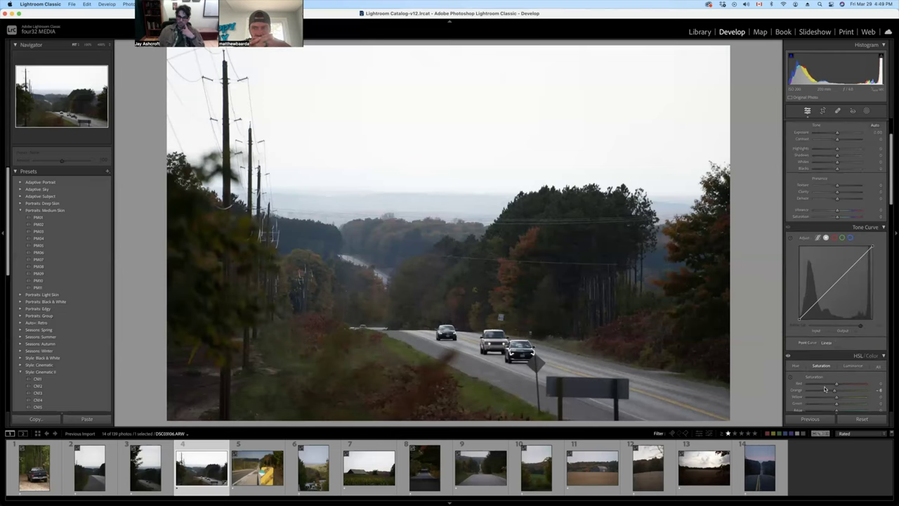
scroll(853, 394, "down", 1)
scroll(837, 316, "up", 3)
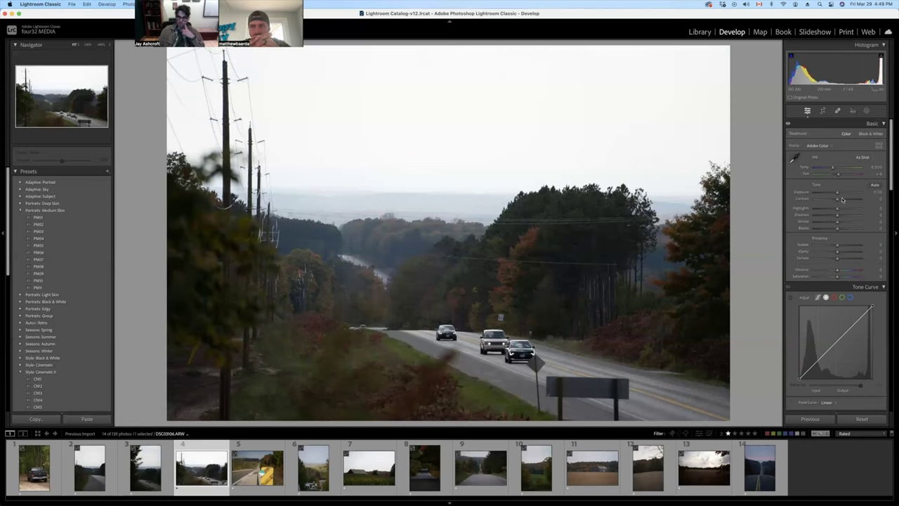
left_click_drag(837, 195, 837, 200)
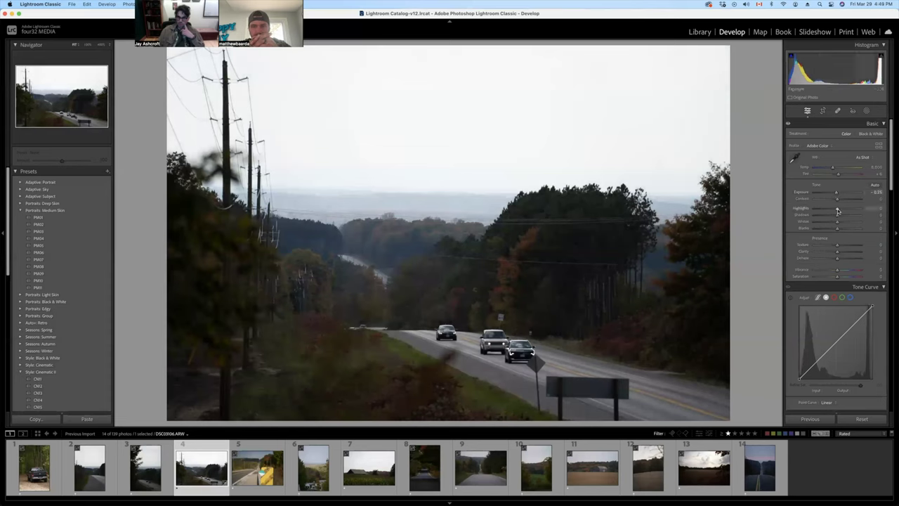
left_click_drag(837, 211, 835, 230)
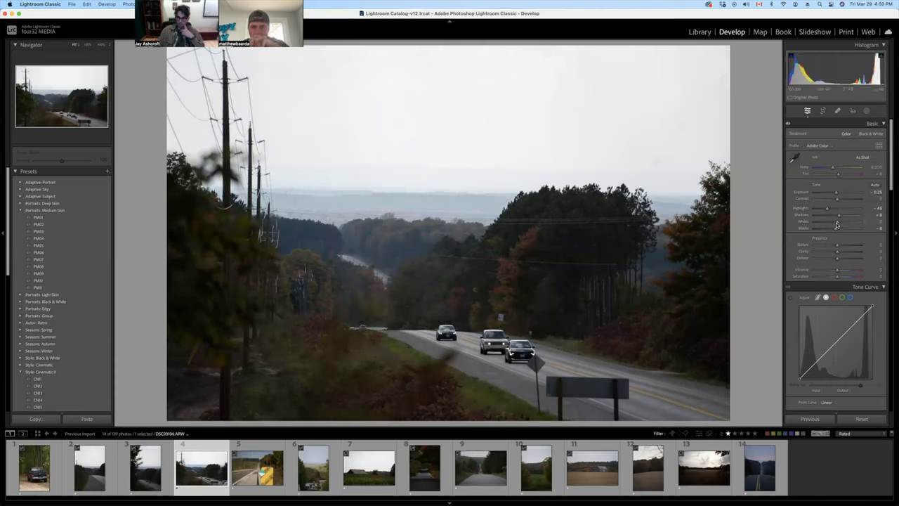
Step: Set whites to +12, contrast to +5, vibrance to +3 and saturation to +9
left_click_drag(837, 225, 840, 225)
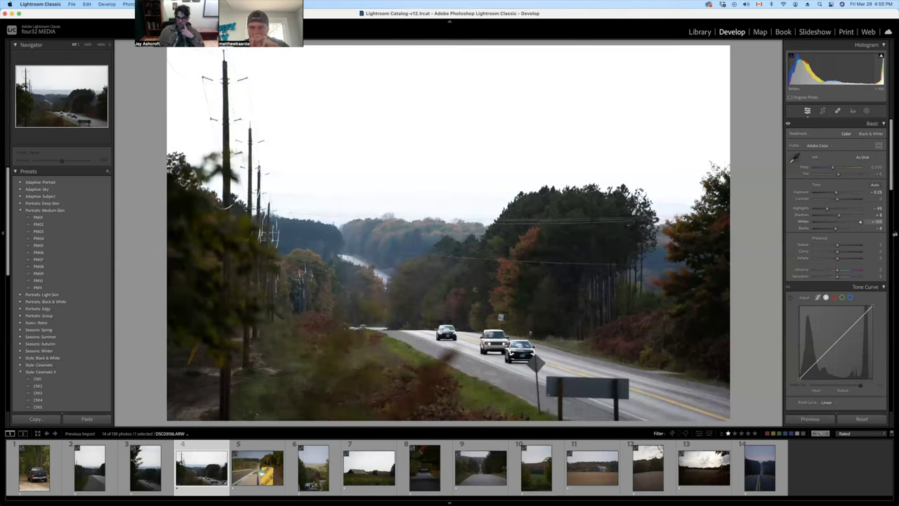
left_click_drag(894, 221, 837, 226)
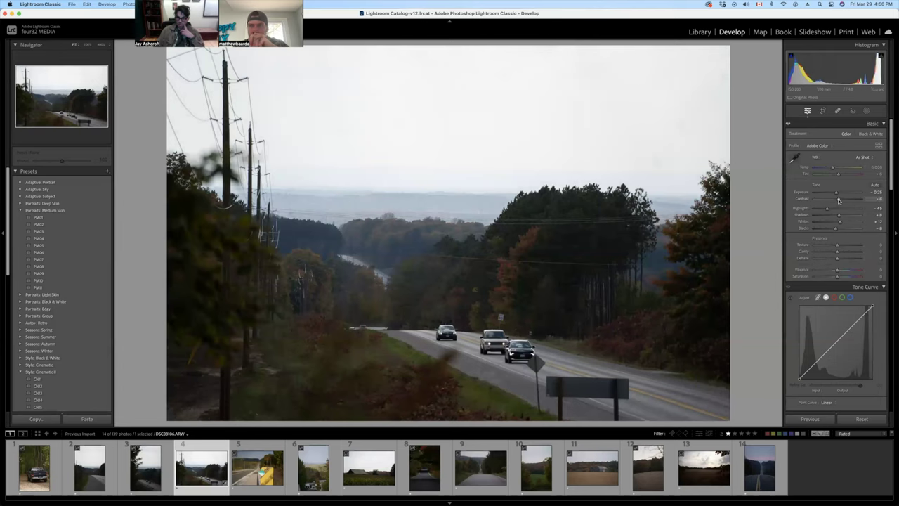
left_click_drag(836, 194, 839, 194)
left_click_drag(836, 271, 840, 278)
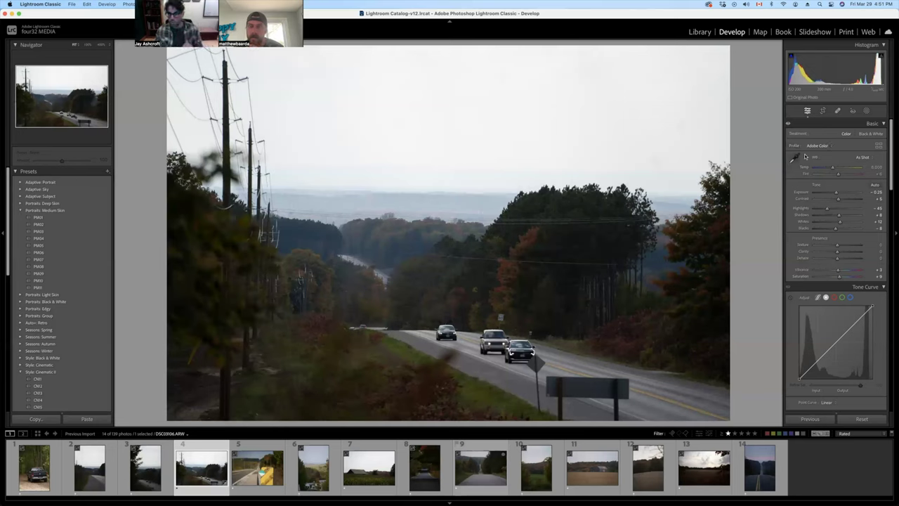
Step: Try a cooler and a much warmer white balance temperature on the highway photo, resetting each attempt
left_click_drag(832, 168, 828, 168)
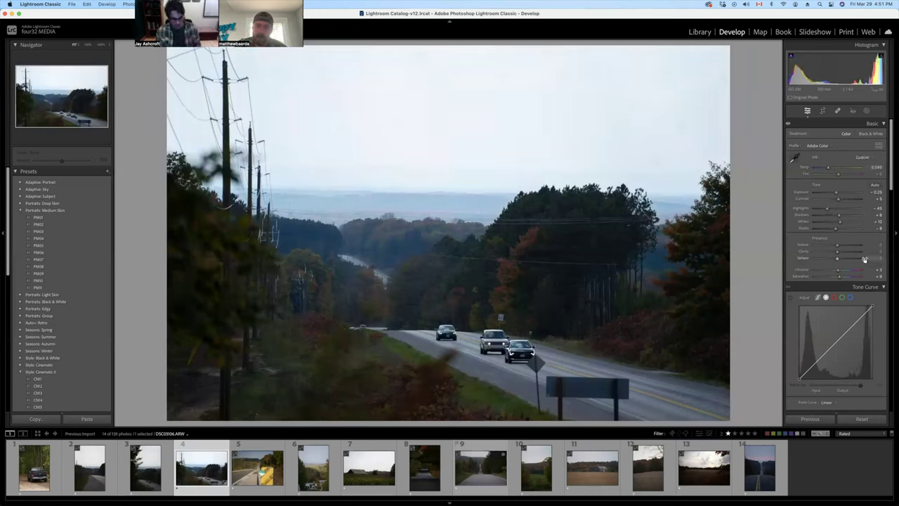
key("super+z")
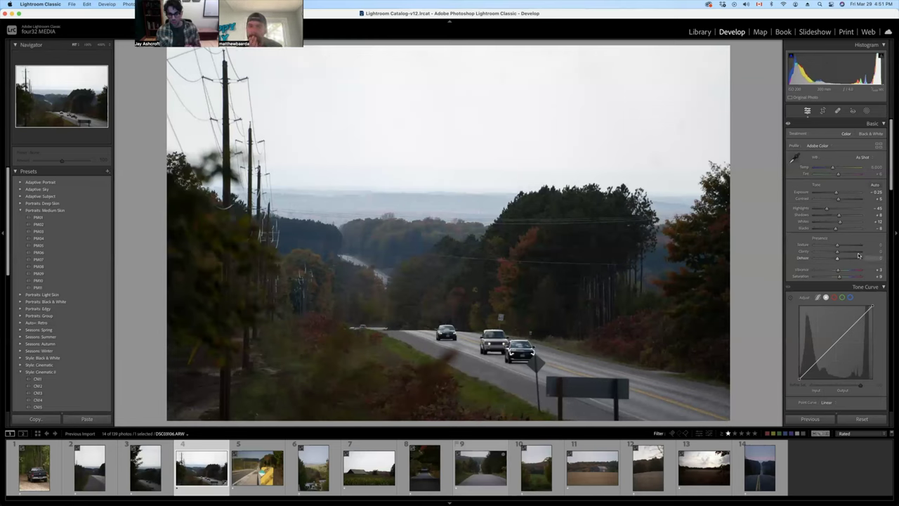
left_click_drag(827, 168, 850, 170)
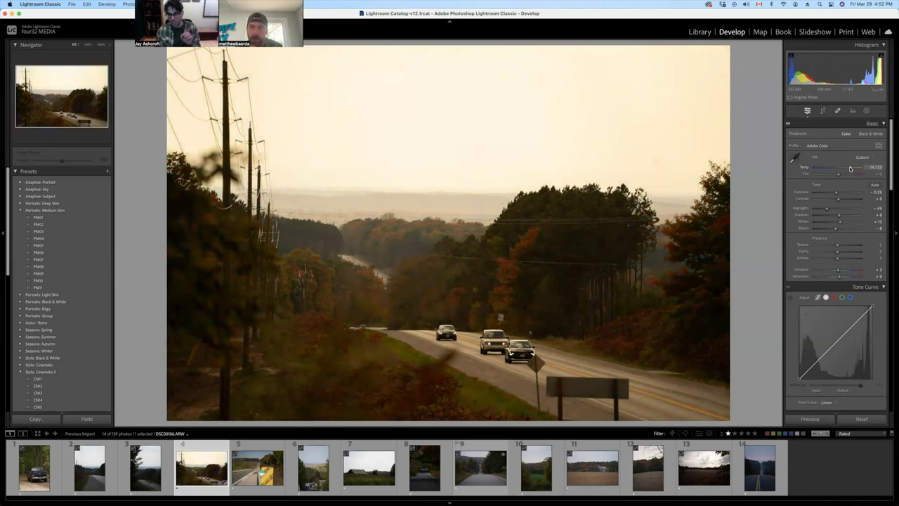
double_click(850, 170)
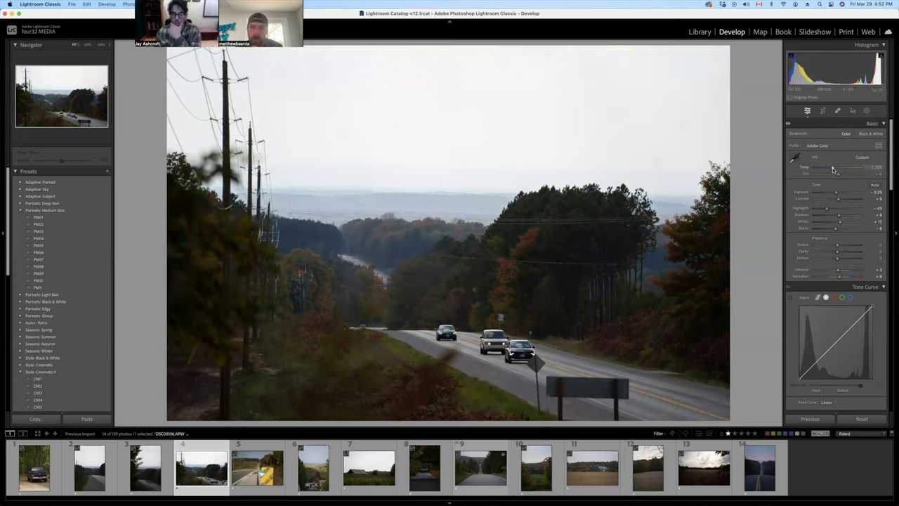
Step: Fine-tune the white balance to a temperature of 6,214 and a tint of +9, and set the exposure to -0.20
left_click_drag(833, 169, 835, 170)
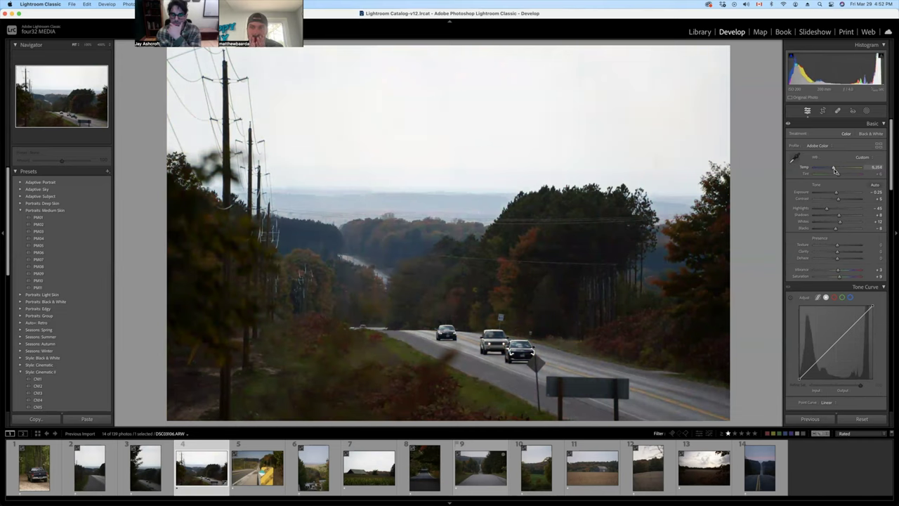
left_click_drag(835, 171, 839, 164)
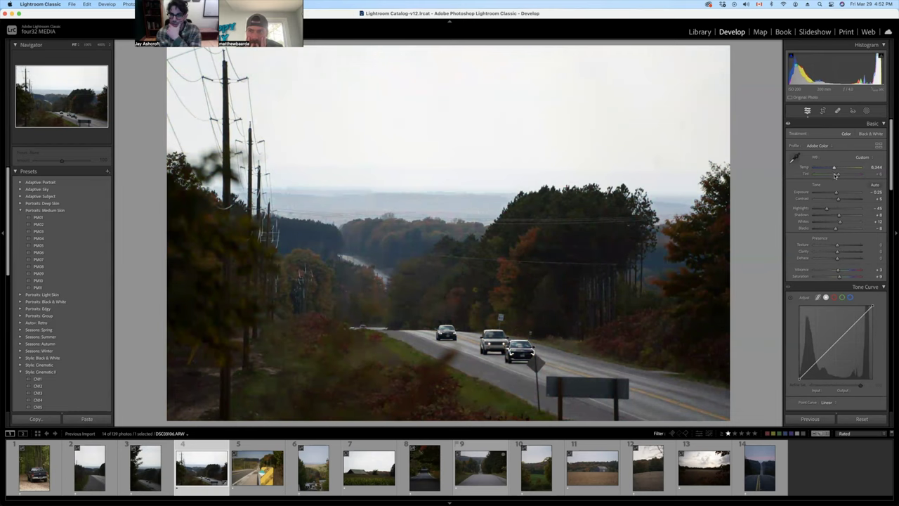
left_click_drag(837, 175, 837, 175)
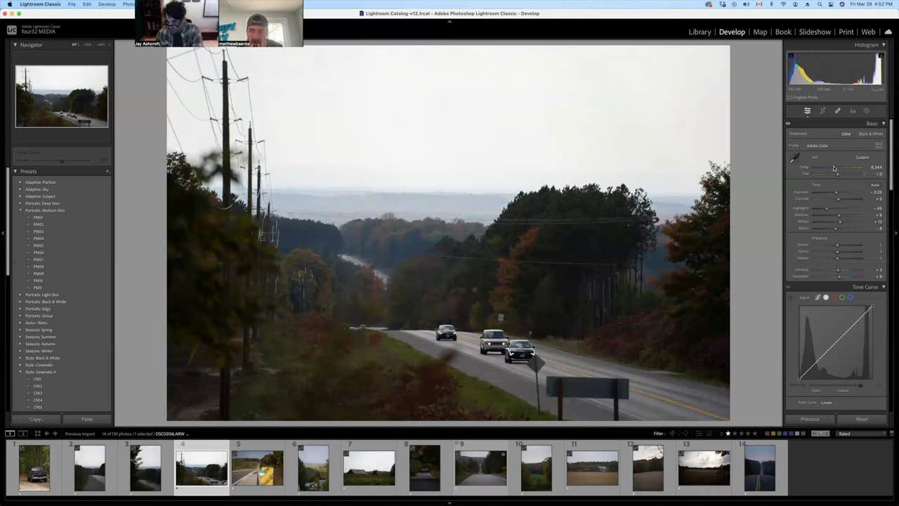
left_click_drag(834, 168, 832, 169)
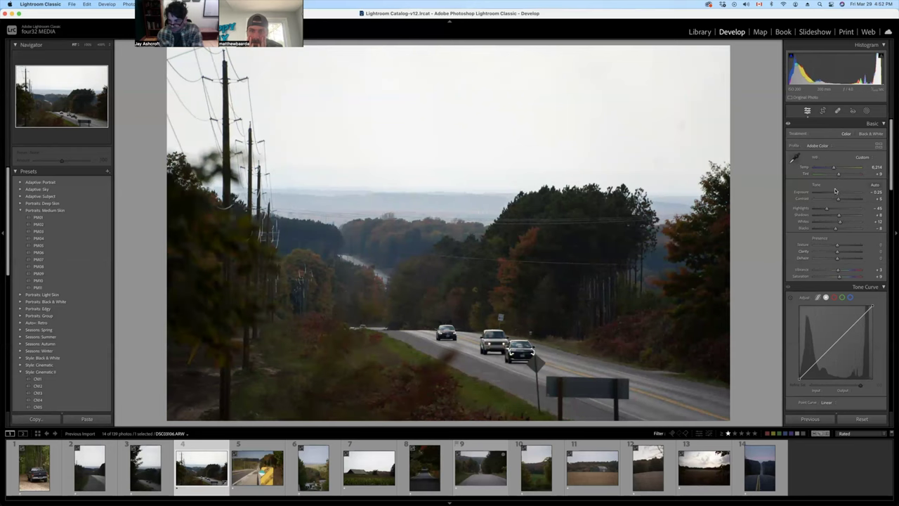
left_click_drag(837, 193, 836, 192)
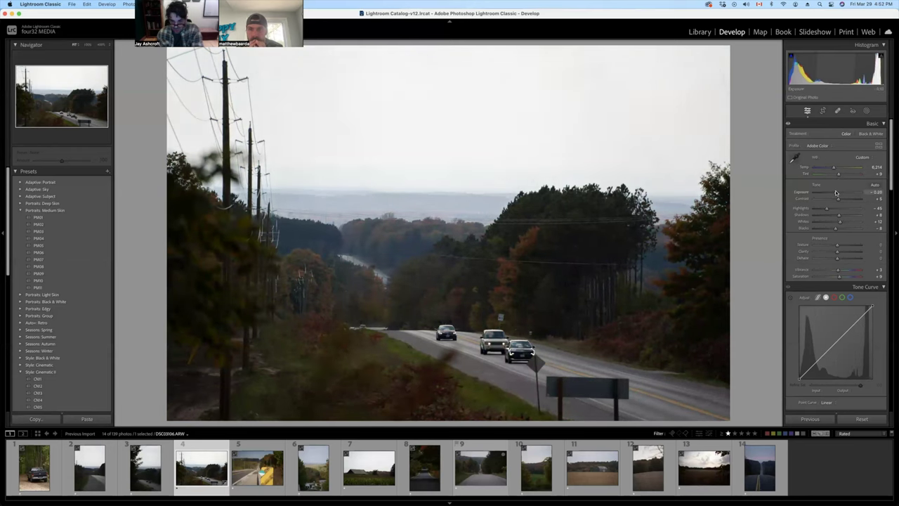
Step: Compare the original and edited versions of the photo to review the white balance and tone adjustments
scroll(839, 207, "down", 3)
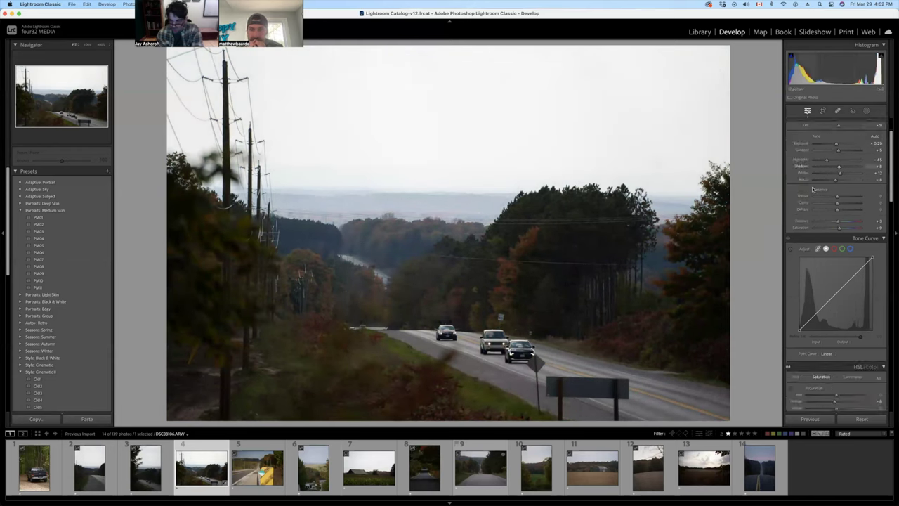
key("backslash")
key("backslash")
key("backslash")
key("backslash")
key("backslash")
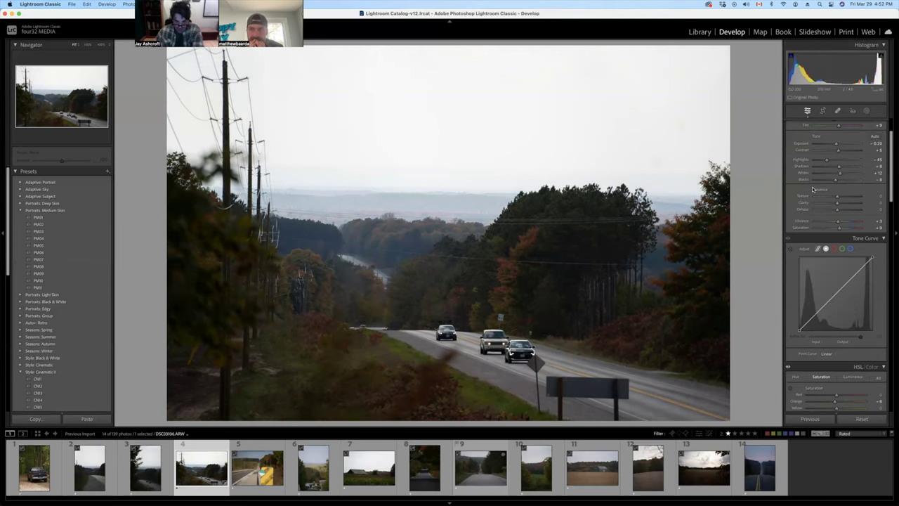
key("backslash")
key("backslash")
key("backslash")
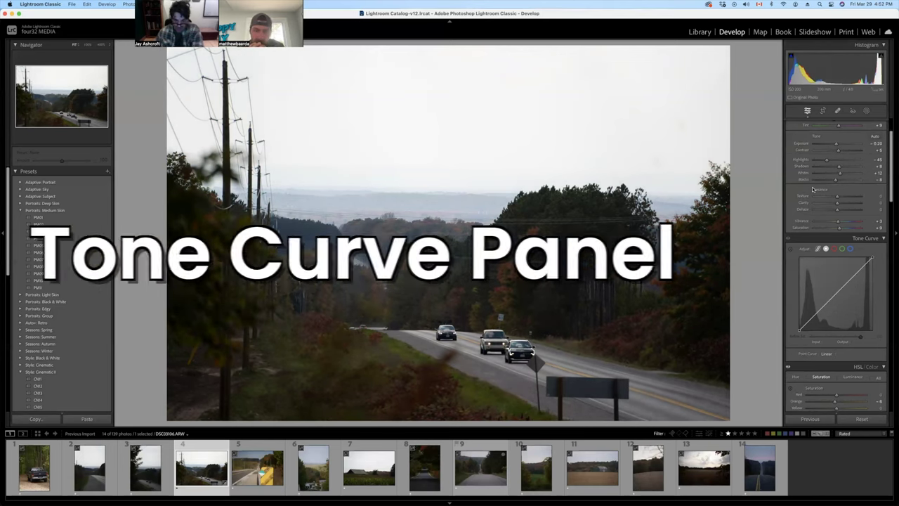
Step: Fine-tune the black endpoints of the red, green and blue channel tone curves
scroll(839, 203, "down", 1)
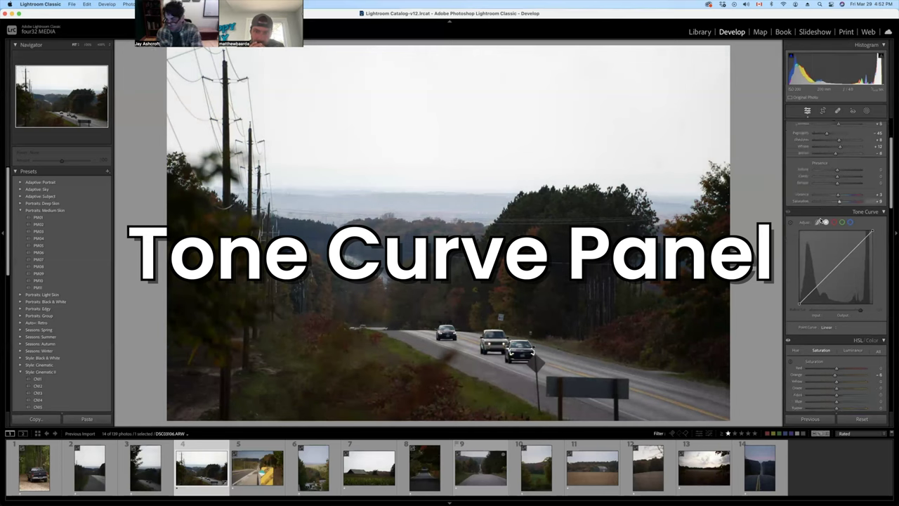
left_click(834, 222)
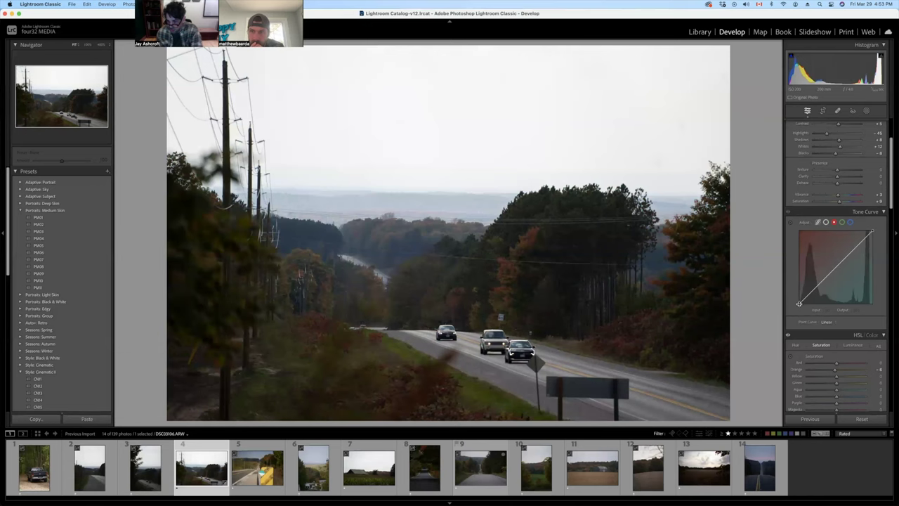
mouse_move(798, 303)
left_mouse_down()
mouse_move(808, 305)
mouse_move(746, 311)
mouse_move(829, 309)
mouse_move(755, 226)
mouse_move(799, 305)
mouse_move(843, 309)
mouse_move(766, 232)
mouse_move(799, 306)
left_mouse_up()
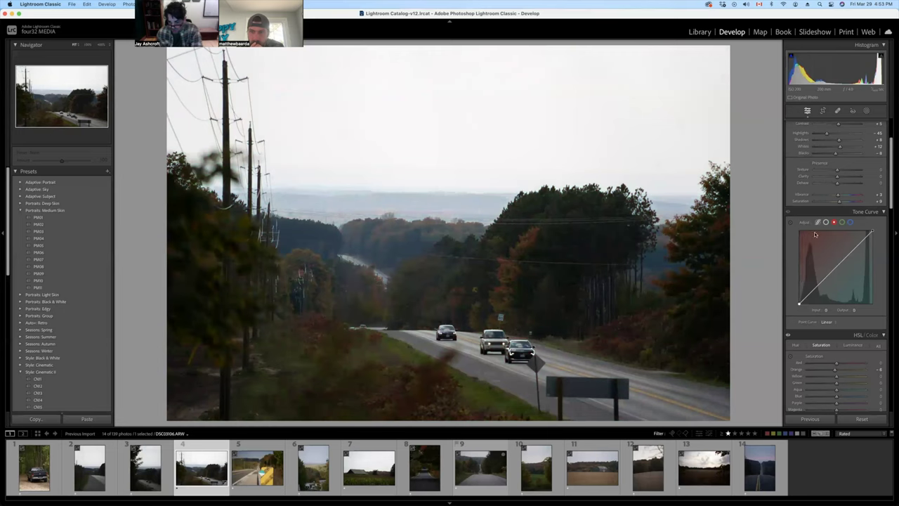
left_click(842, 224)
left_click_drag(799, 302, 798, 306)
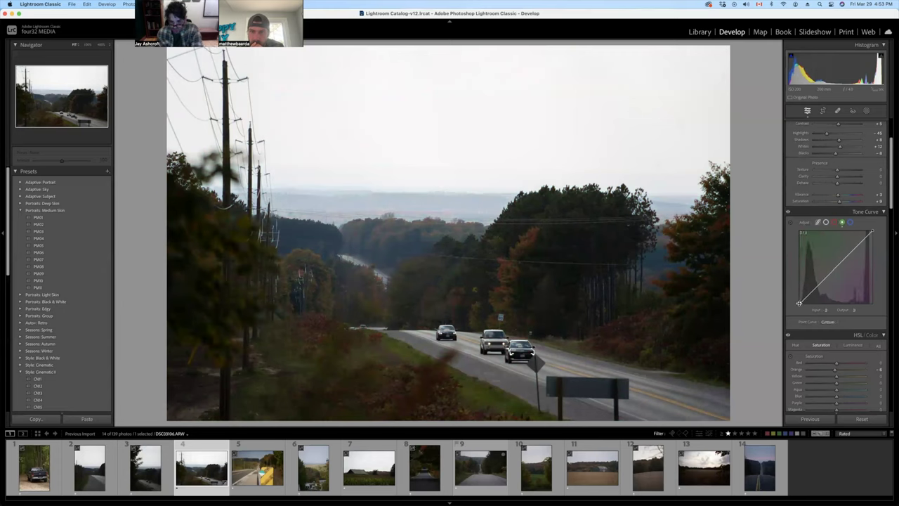
left_click(850, 222)
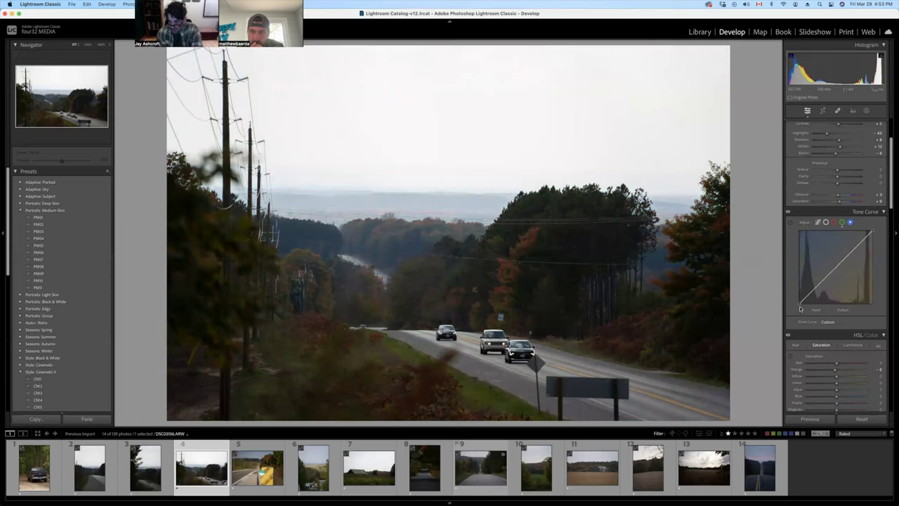
left_click_drag(799, 304, 797, 304)
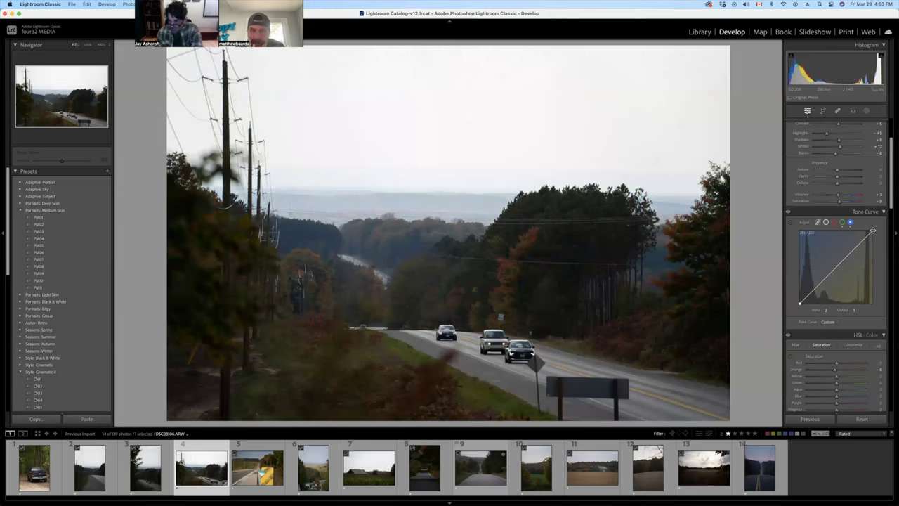
Step: Lower the white endpoints of the blue, green and red tone curves slightly, with blue output at 253 and red output at 254
mouse_move(872, 230)
left_mouse_down()
mouse_move(889, 267)
mouse_move(871, 228)
mouse_move(886, 231)
mouse_move(889, 250)
mouse_move(888, 211)
mouse_move(860, 231)
mouse_move(880, 232)
mouse_move(873, 232)
left_mouse_up()
left_click(842, 222)
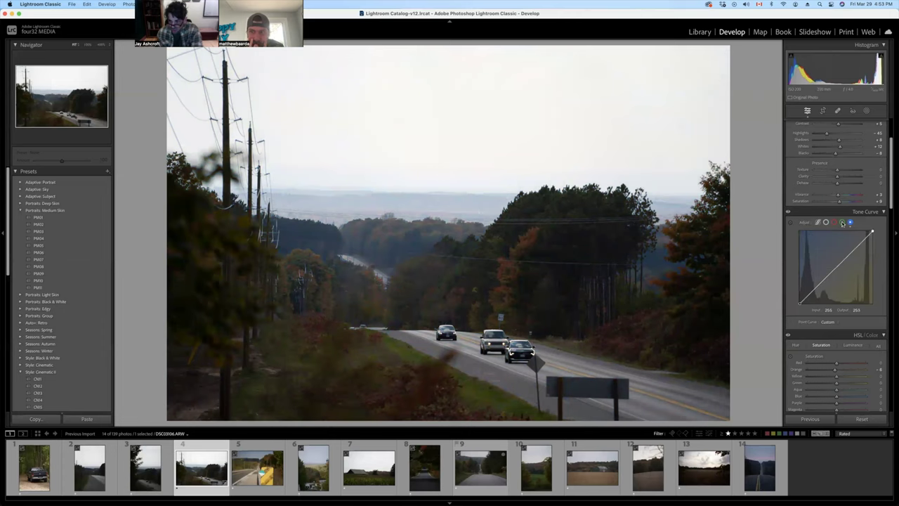
left_click_drag(872, 230, 875, 232)
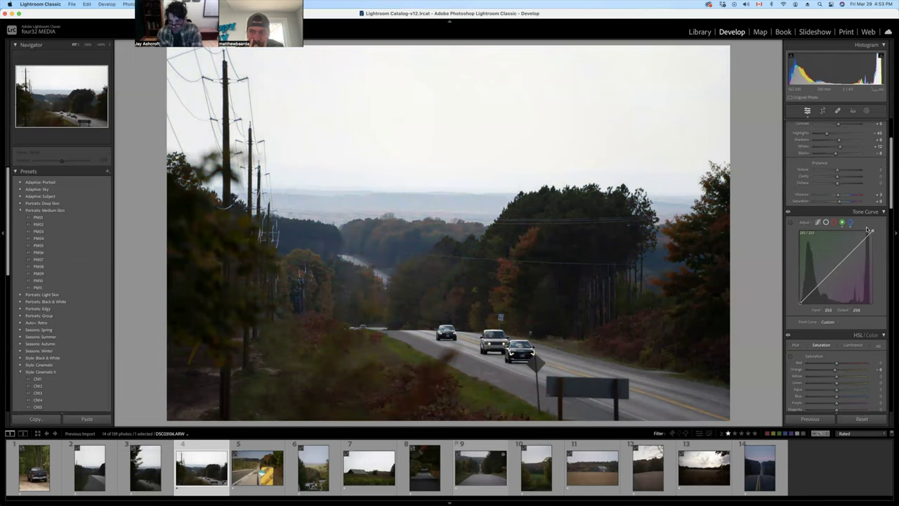
left_click(833, 222)
left_click_drag(871, 230, 876, 232)
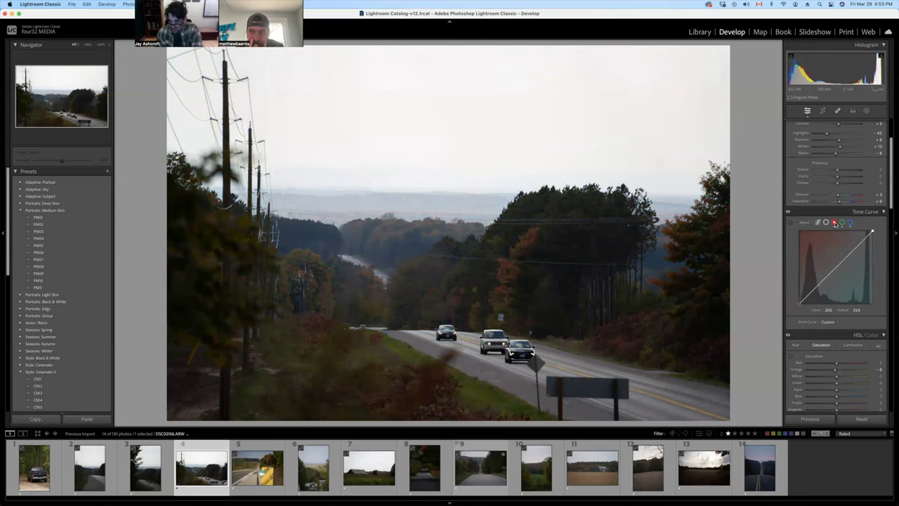
Step: Add a shadow point to the red, green and blue tone curves and adjust each one slightly
left_click(818, 286)
left_click_drag(818, 287, 818, 284)
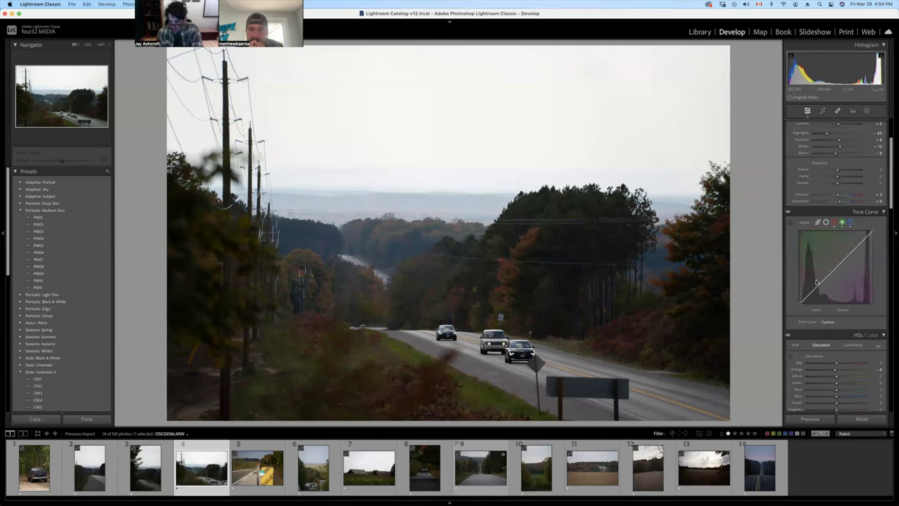
left_click_drag(818, 284, 817, 286)
left_click(850, 223)
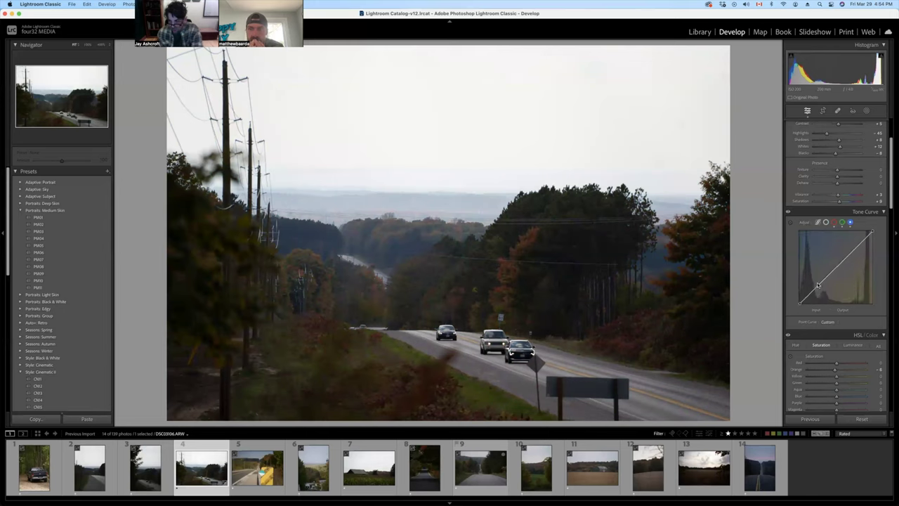
left_click_drag(818, 286, 817, 286)
Step: Add a highlight point to the blue, green and red tone curves and pull each one down slightly
left_click_drag(854, 249, 856, 250)
left_click(842, 221)
left_click_drag(854, 248, 855, 248)
left_click(834, 222)
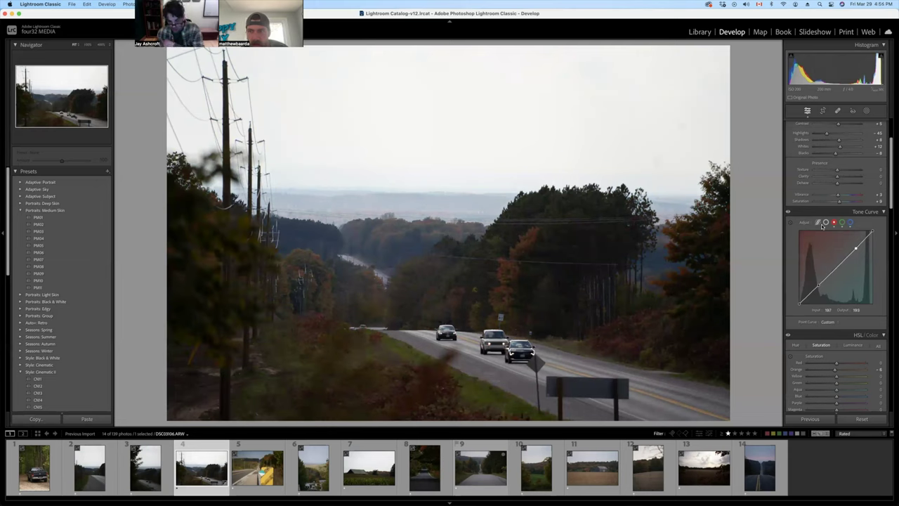
Step: Add slight contrast to the main RGB point curve with shadow and highlight points, and lift its black endpoint to output 10
left_click(825, 222)
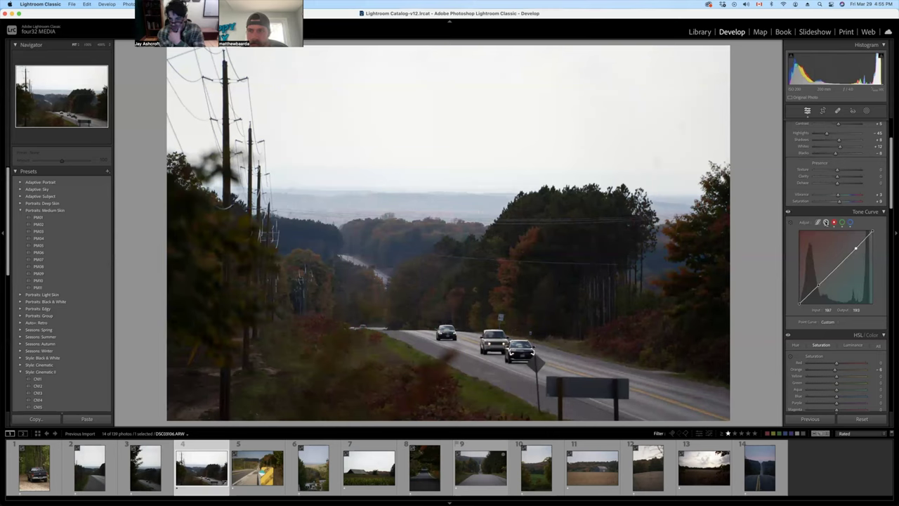
left_click(833, 223)
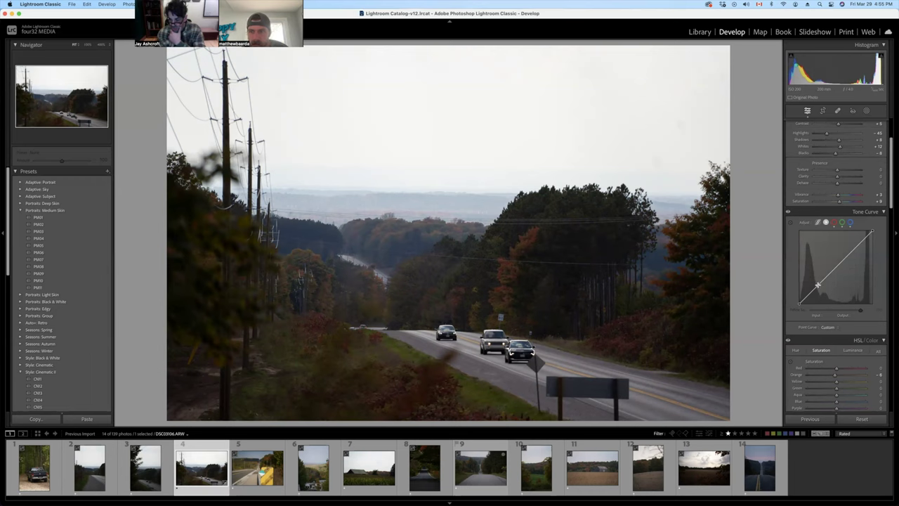
left_click_drag(818, 286, 817, 289)
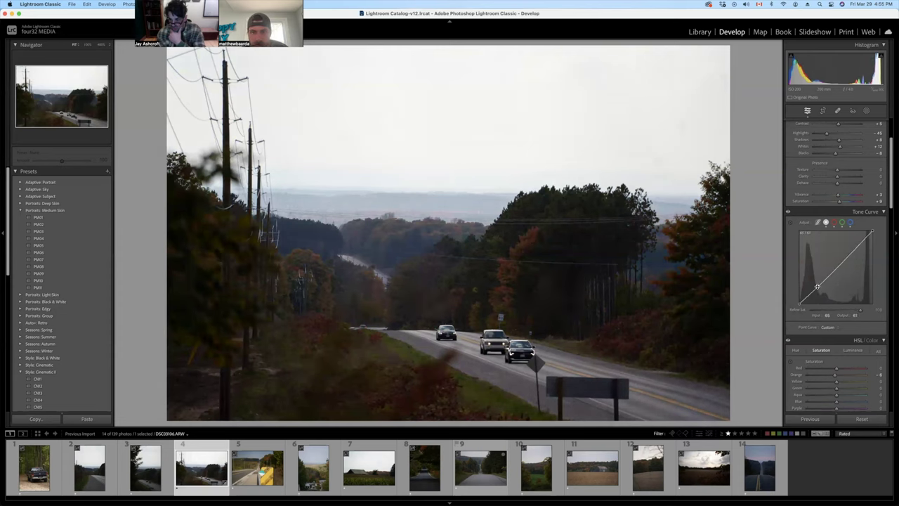
left_click_drag(856, 249, 855, 245)
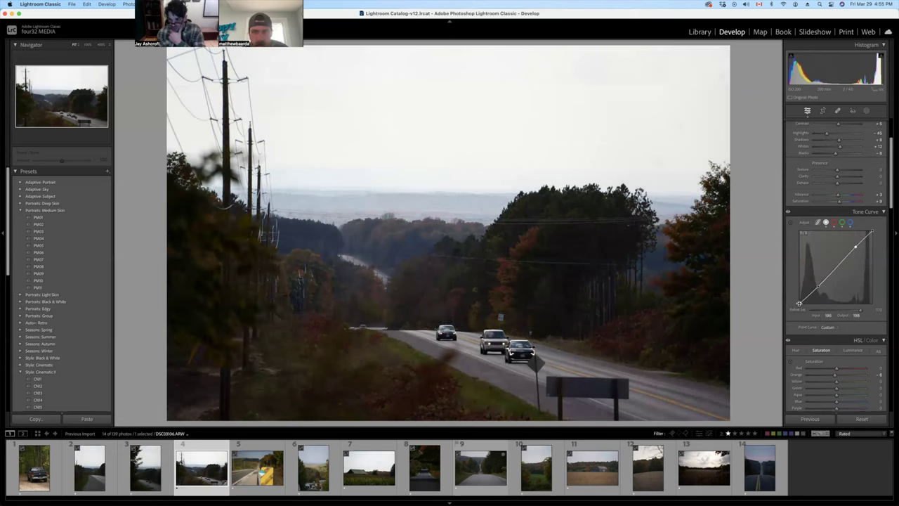
left_click_drag(797, 302, 798, 300)
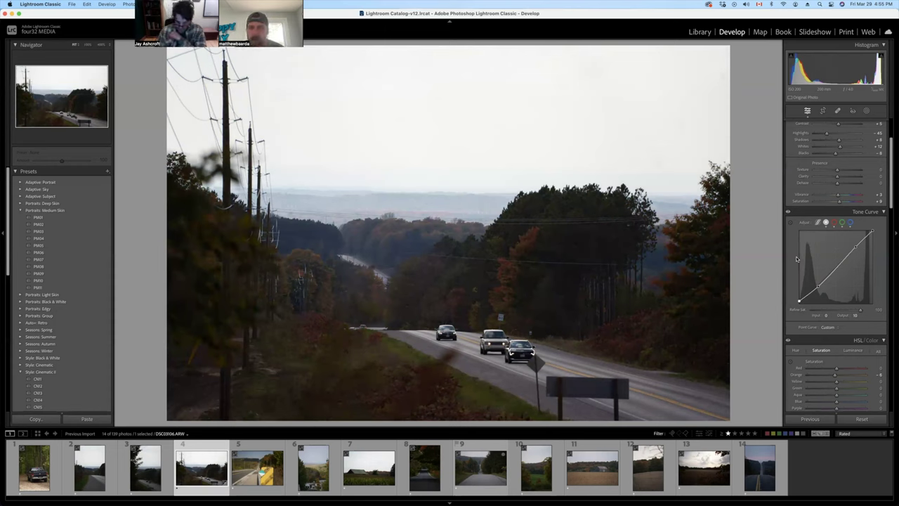
Step: Compare the graded highway photo with its original version, alternating between the before and after views
key("backslash")
key("backslash")
key("backslash")
key("backslash")
key("backslash")
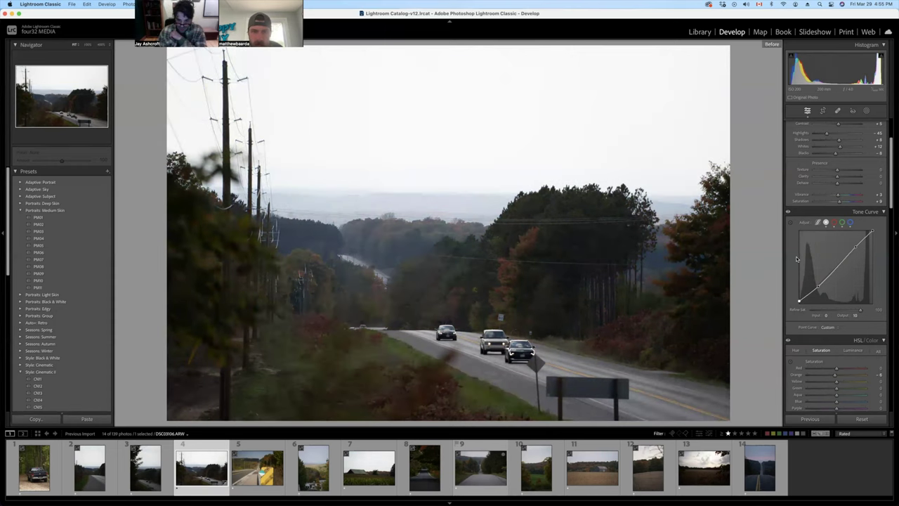
key("backslash")
key("backslash")
key("backslash")
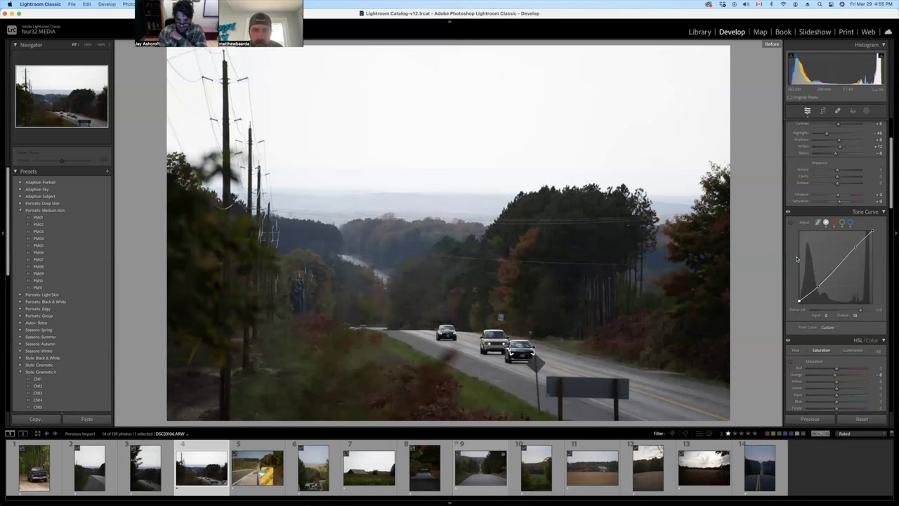
Step: Give the shadows a slight red tint in Color Grading by raising their saturation a little at hue 0
scroll(874, 274, "down", 5)
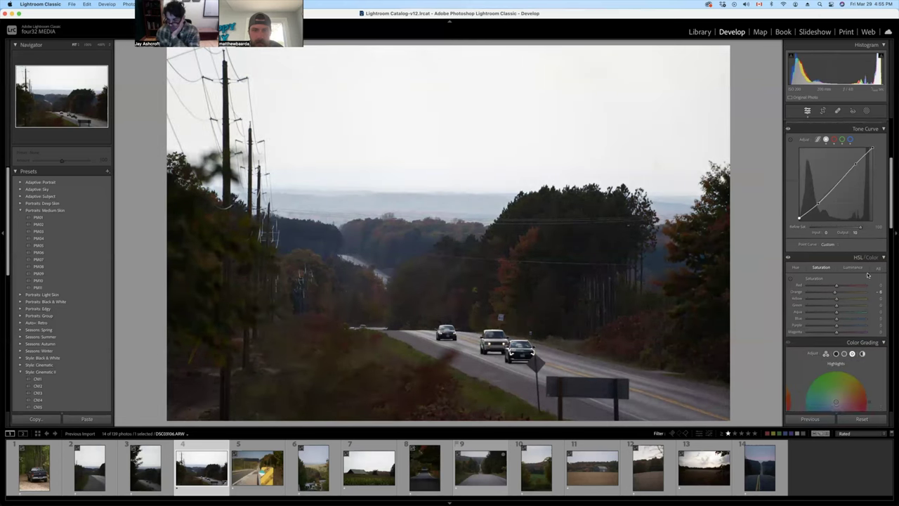
scroll(870, 286, "down", 2)
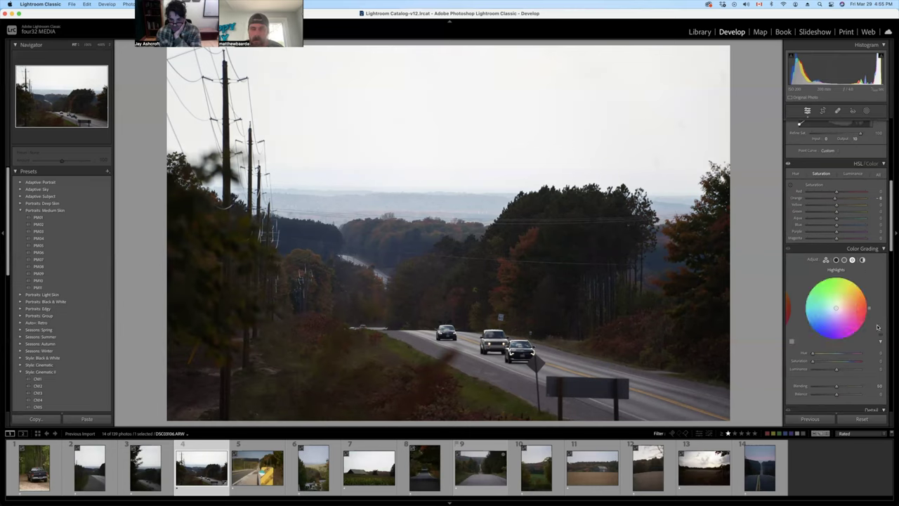
left_click(835, 260)
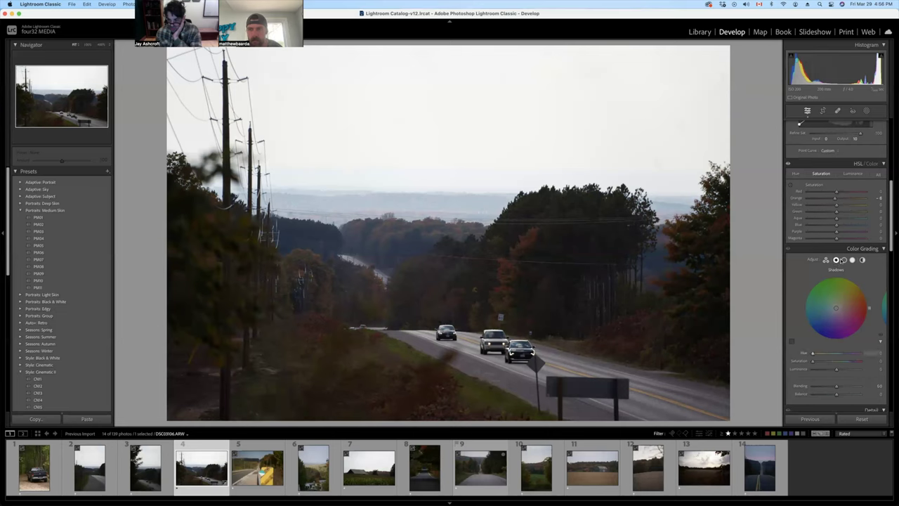
left_click(851, 259)
left_click(835, 259)
left_click_drag(813, 363, 814, 363)
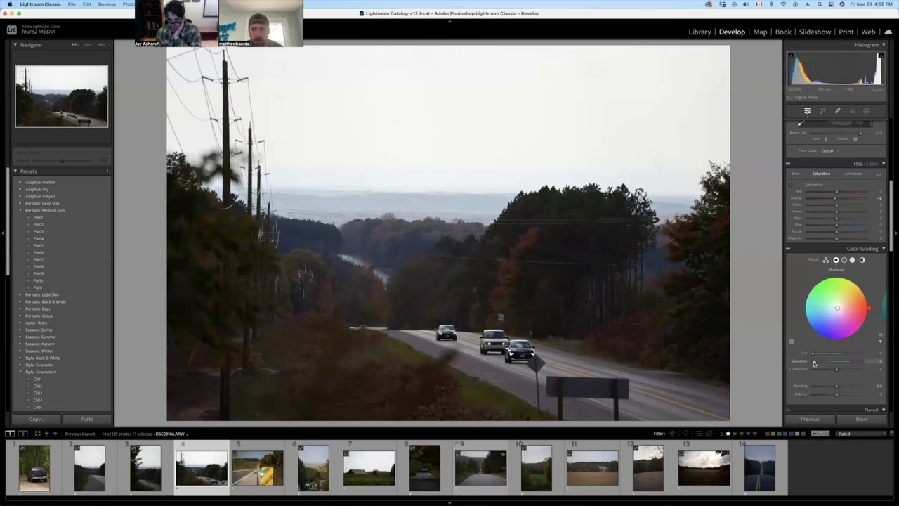
left_click_drag(813, 363, 812, 363)
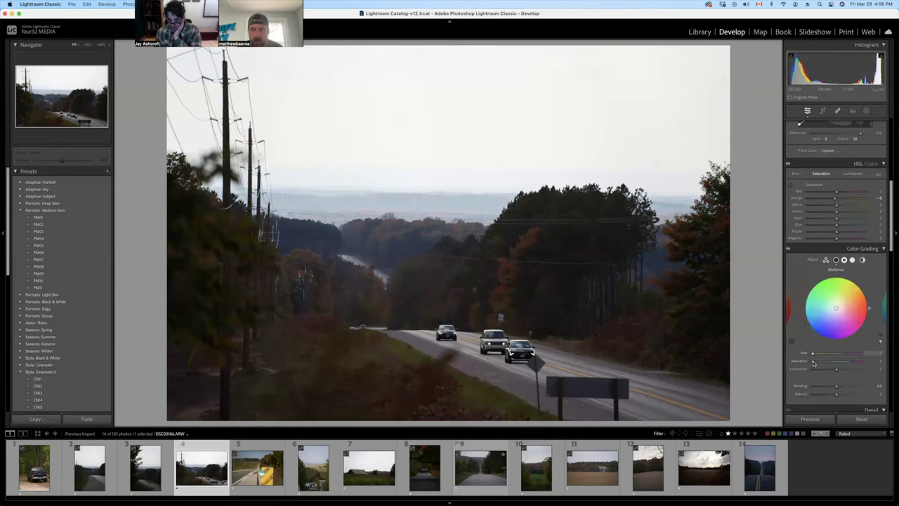
Step: Try different midtone hues in Color Grading, returning to hue 0 with a slight saturation
left_click(839, 354)
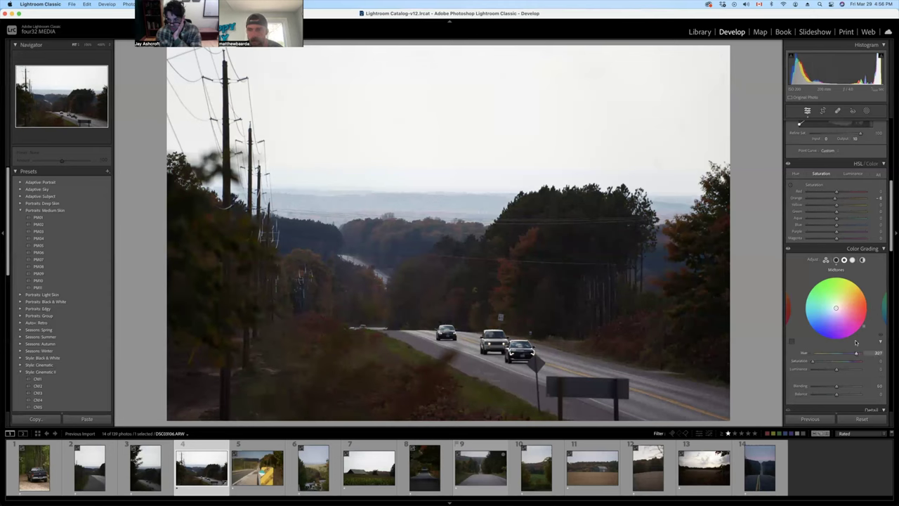
left_click_drag(856, 343, 831, 340)
mouse_move(812, 335)
left_mouse_down()
mouse_move(826, 336)
mouse_move(802, 332)
left_mouse_up()
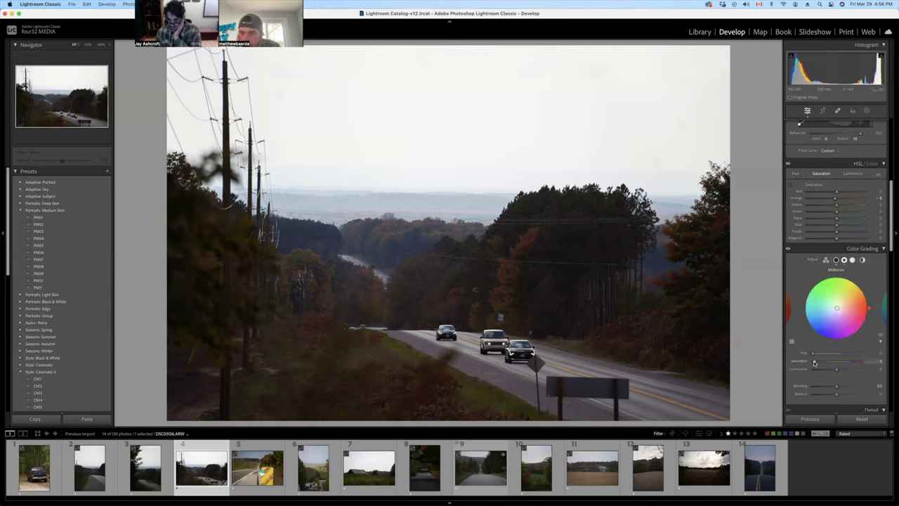
Step: Tint the highlights cyan in Color Grading with hue 180 and saturation 3
left_click(852, 260)
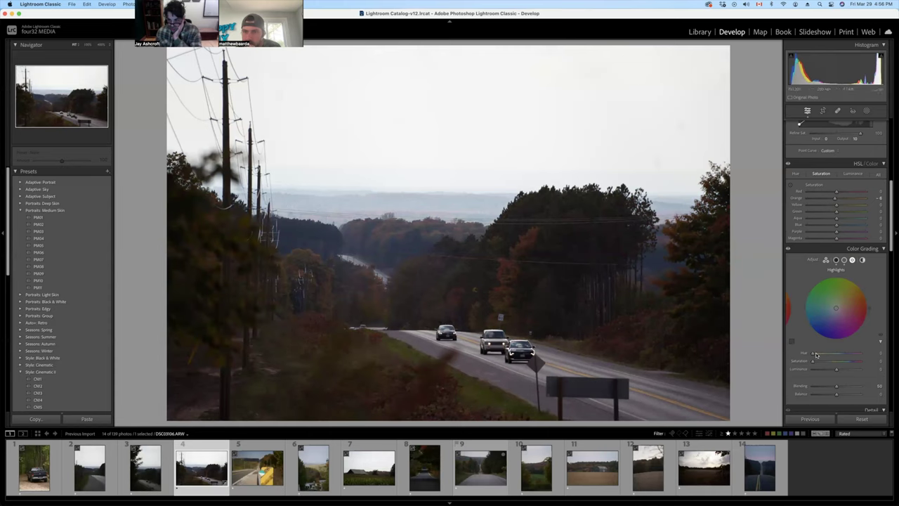
left_click_drag(824, 355, 837, 355)
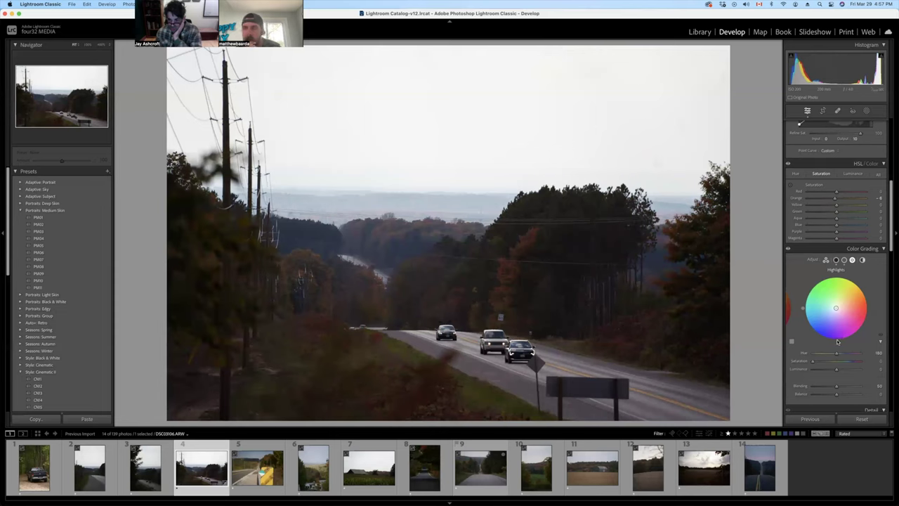
left_click_drag(812, 365, 814, 362)
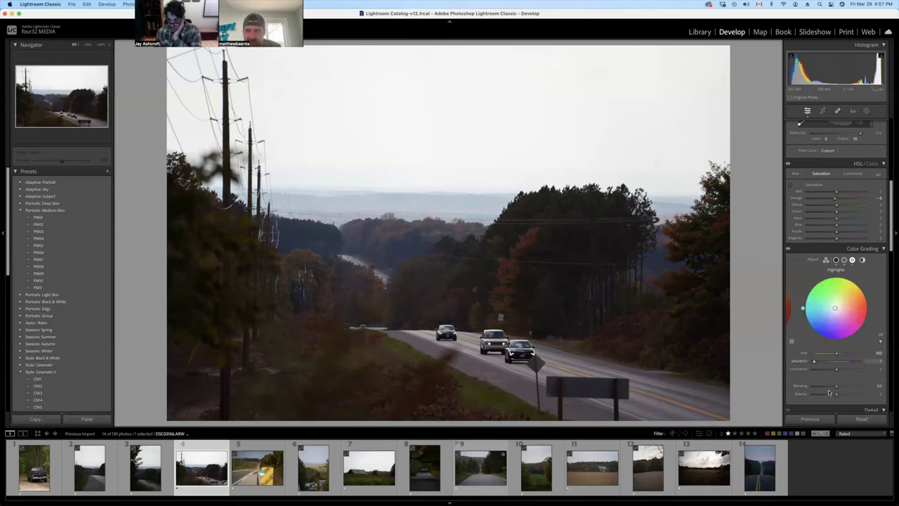
Step: Set the color grading blending to 22 and the balance to +14
scroll(831, 349, "down", 1)
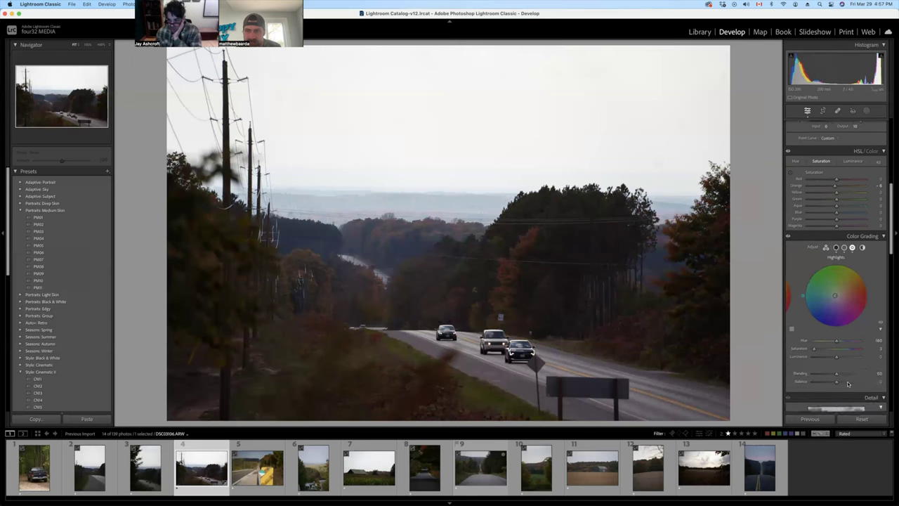
scroll(848, 383, "down", 1)
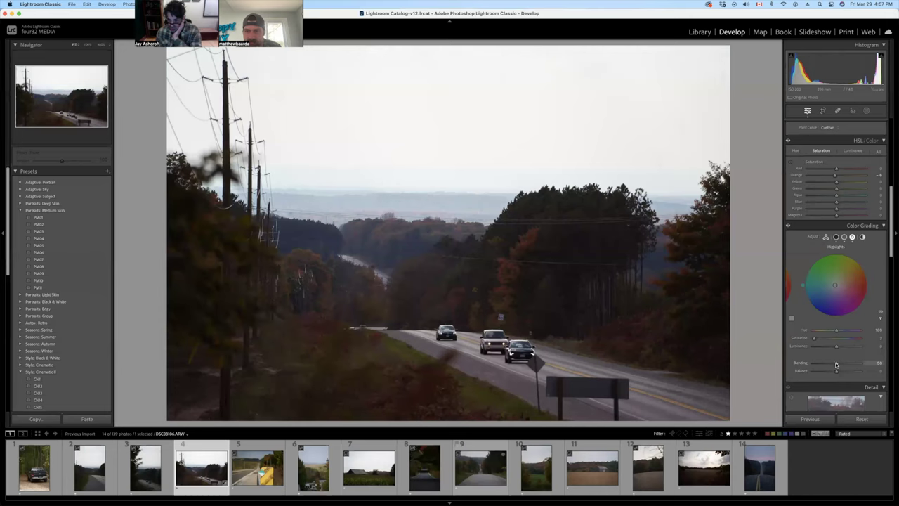
left_click_drag(836, 364, 812, 364)
left_click_drag(812, 364, 860, 370)
left_click(843, 370)
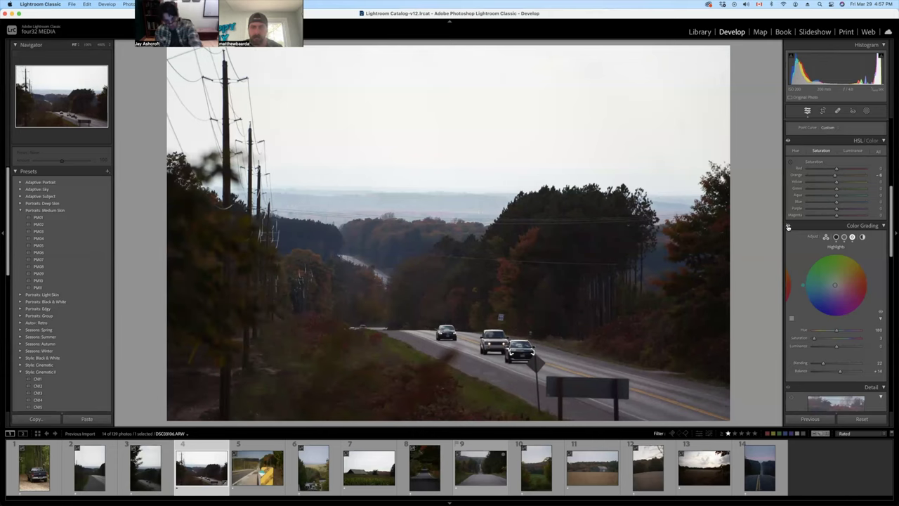
Step: Set the sharpening amount to 73 and the manual luminance noise reduction to about 20
scroll(851, 287, "down", 3)
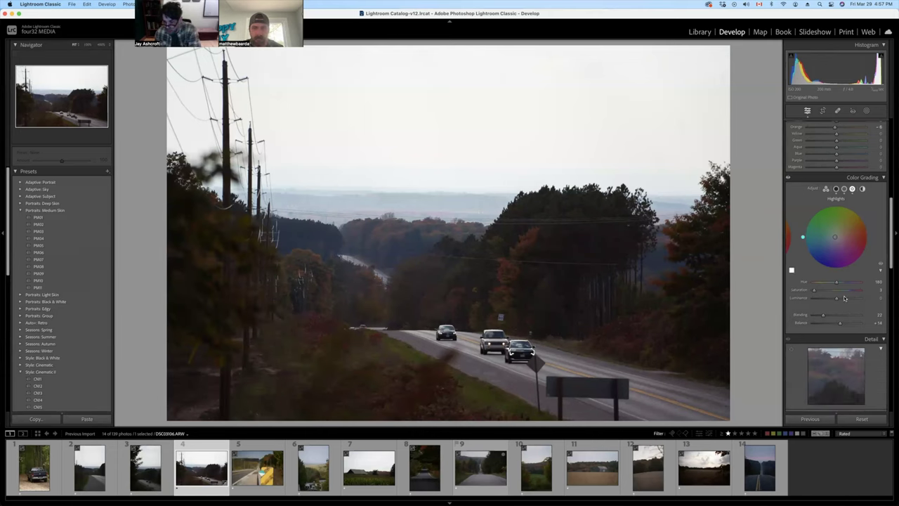
scroll(831, 288, "down", 2)
scroll(830, 288, "down", 3)
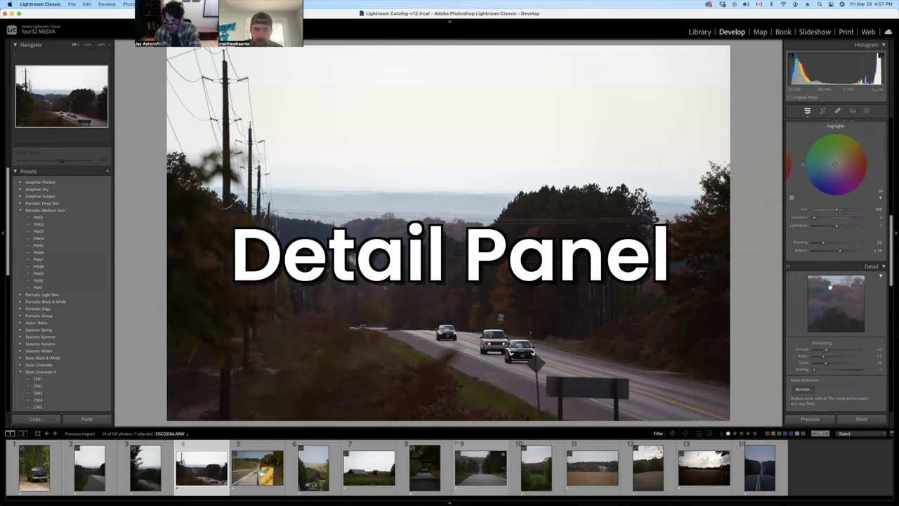
left_click_drag(827, 303, 837, 302)
scroll(836, 296, "down", 3)
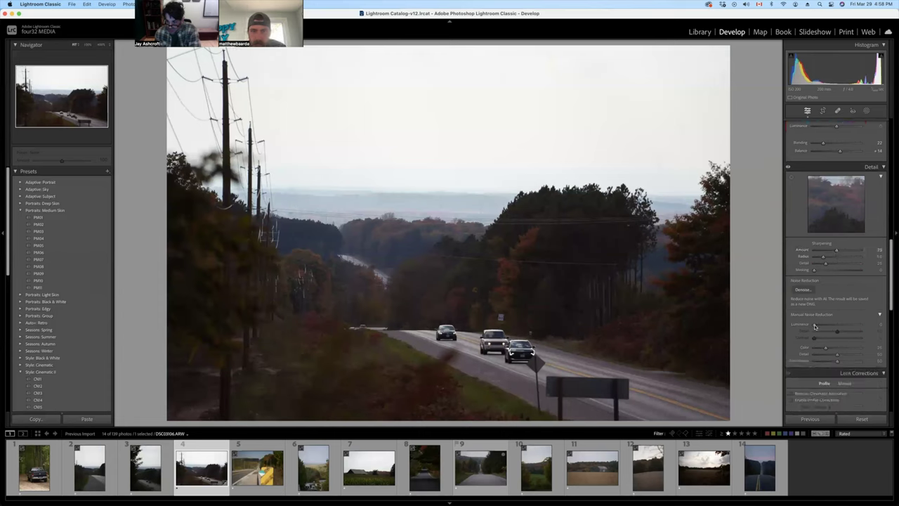
left_click_drag(815, 326, 820, 329)
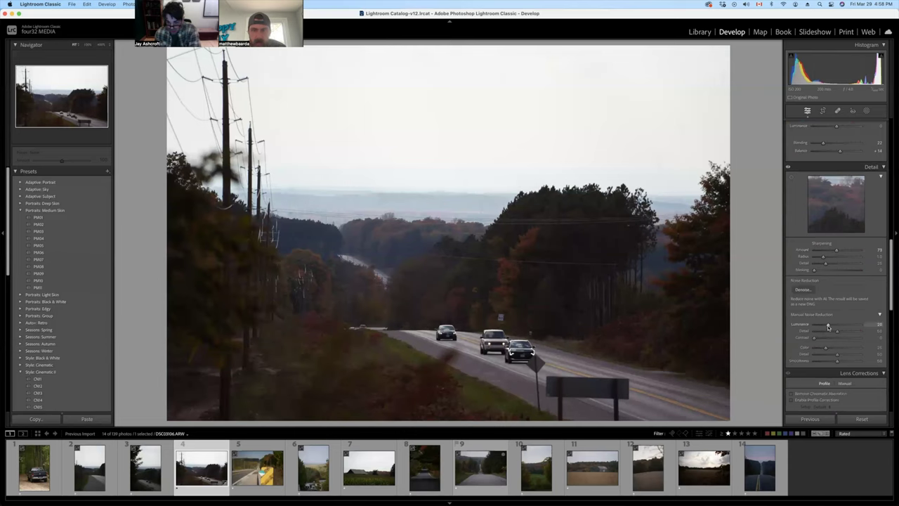
Step: Try manual transform adjustments on the highway photo and straighten its perspective with Auto Upright
scroll(829, 325, "down", 10)
scroll(829, 325, "down", 6)
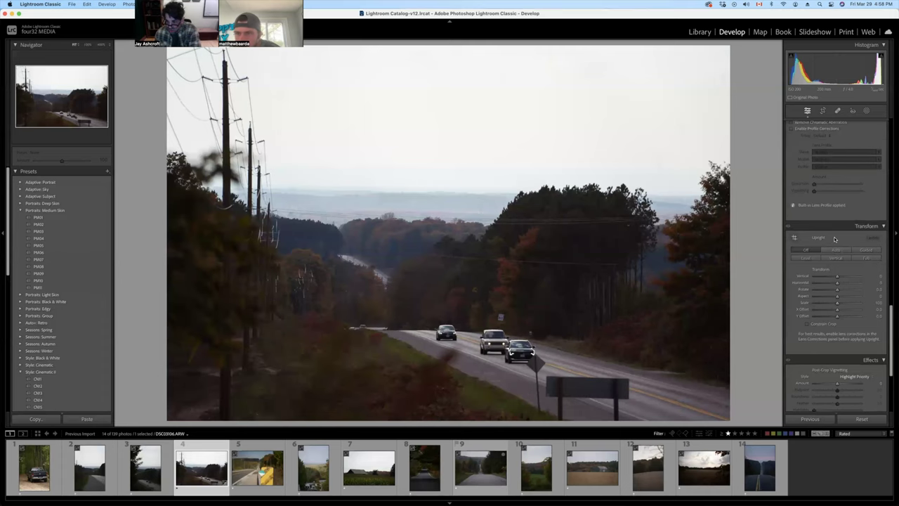
left_click_drag(878, 276, 843, 282)
left_click(821, 259)
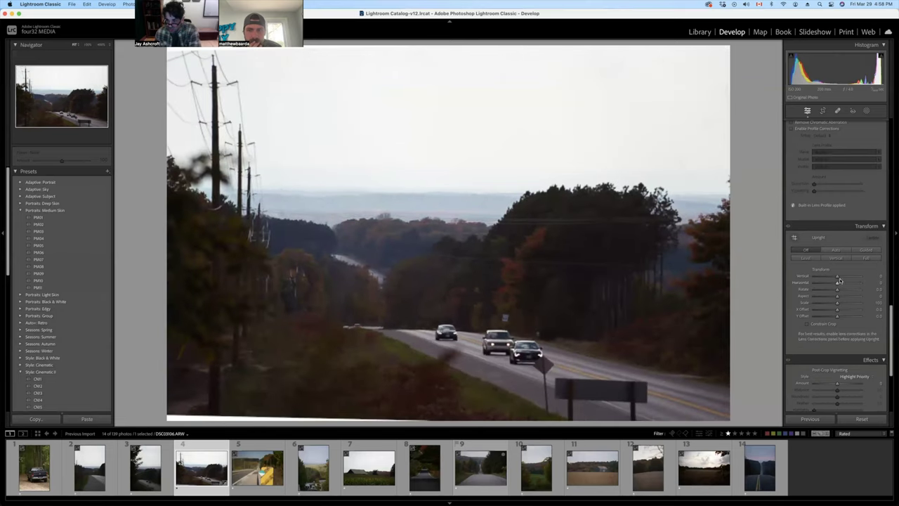
mouse_move(837, 294)
left_mouse_down()
mouse_move(849, 295)
mouse_move(837, 289)
left_mouse_up()
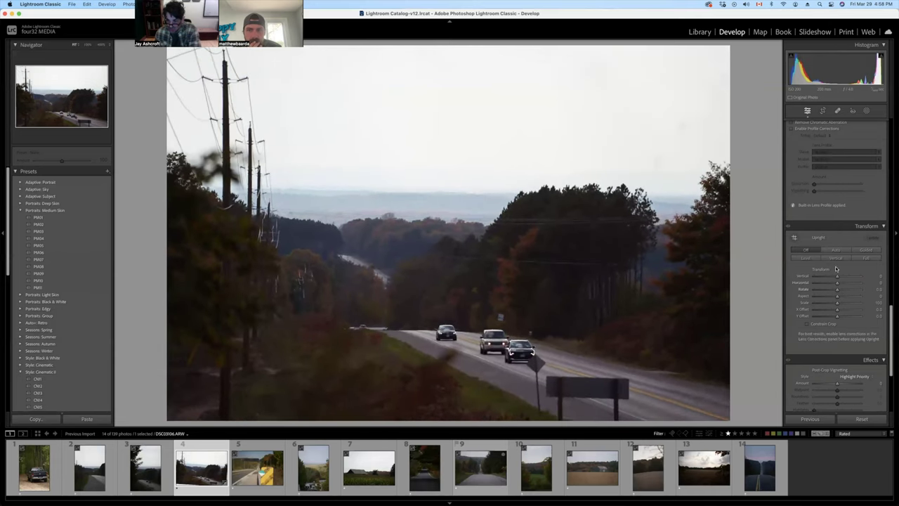
left_click(841, 320)
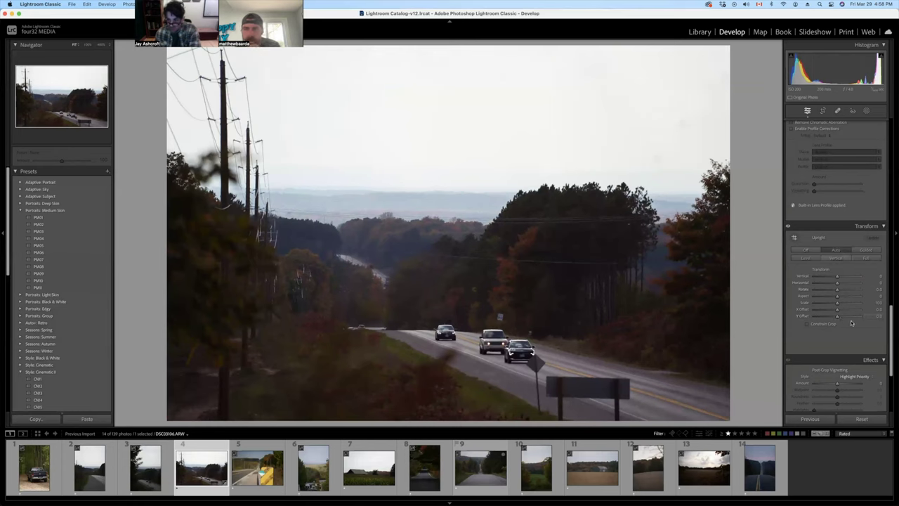
Step: Add grain to the photo with amount 18, size 19 and a high roughness, checking it on the distant treeline
scroll(821, 303, "down", 3)
scroll(820, 303, "down", 3)
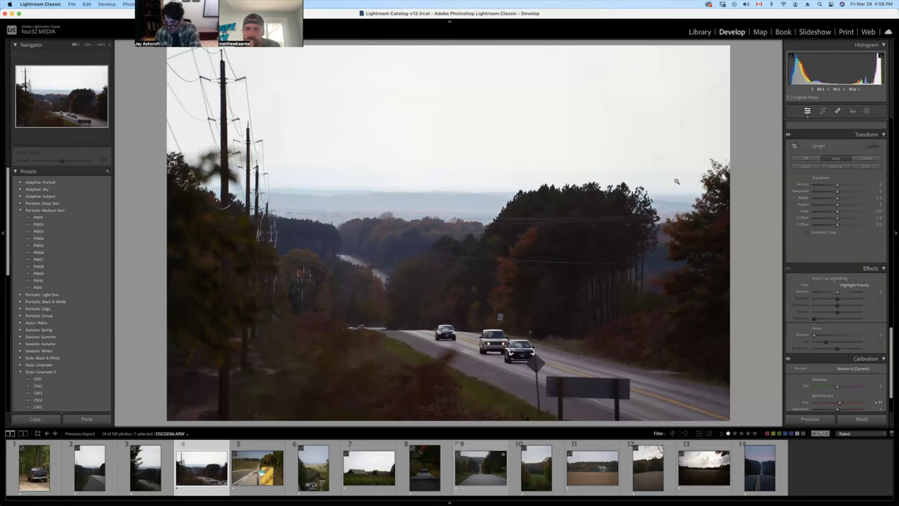
left_click(696, 232)
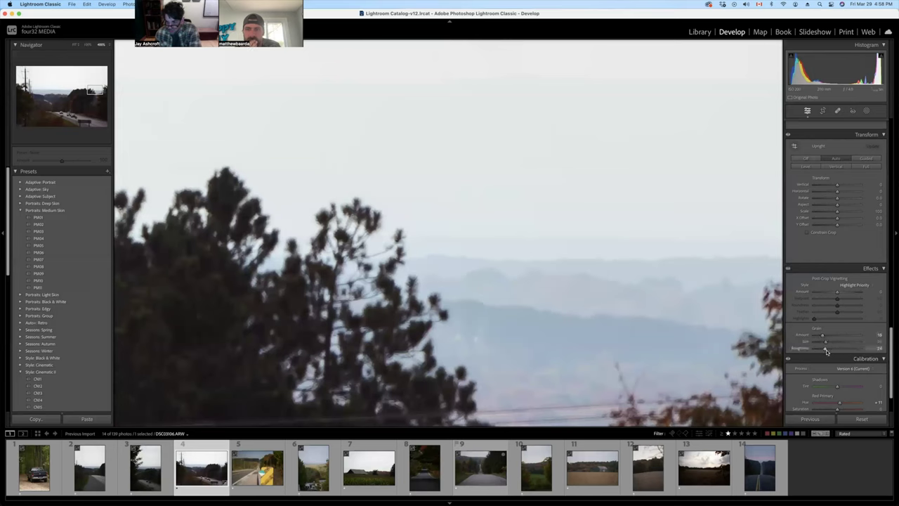
left_click_drag(820, 345, 834, 345)
left_click_drag(876, 347, 855, 350)
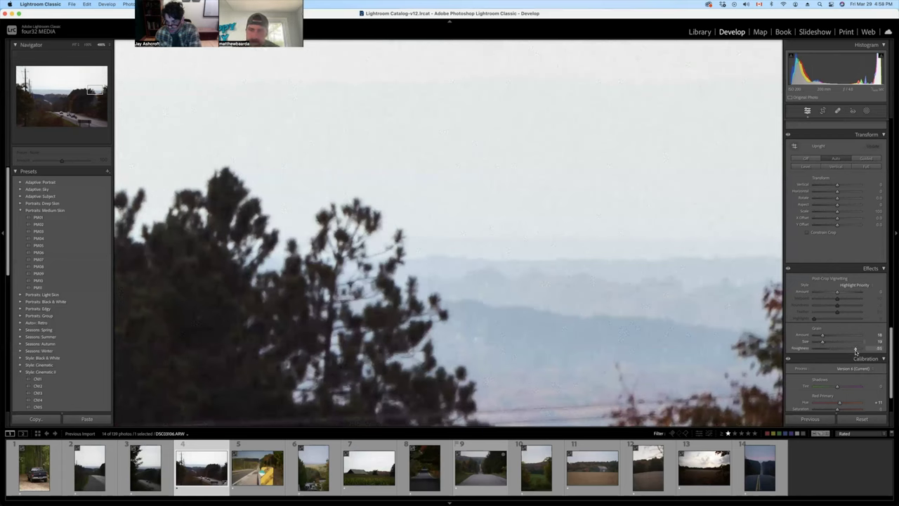
key("z")
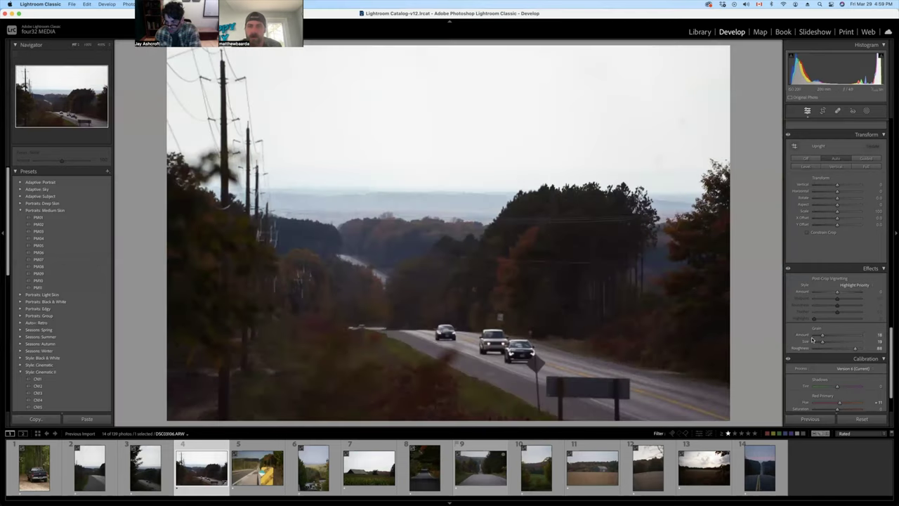
Step: Set the grain amount to 23 and strongly reduce its roughness, checking the texture on the trees up close
left_click_drag(813, 340, 837, 339)
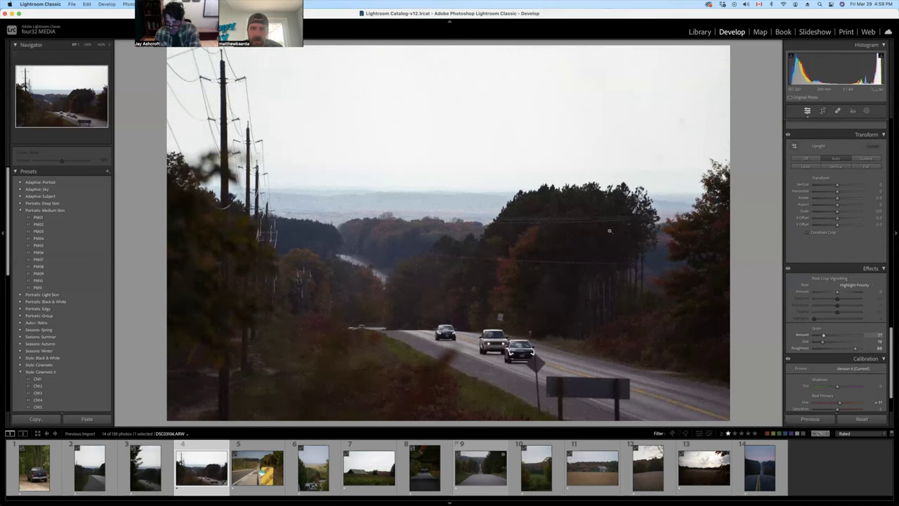
left_click(669, 200)
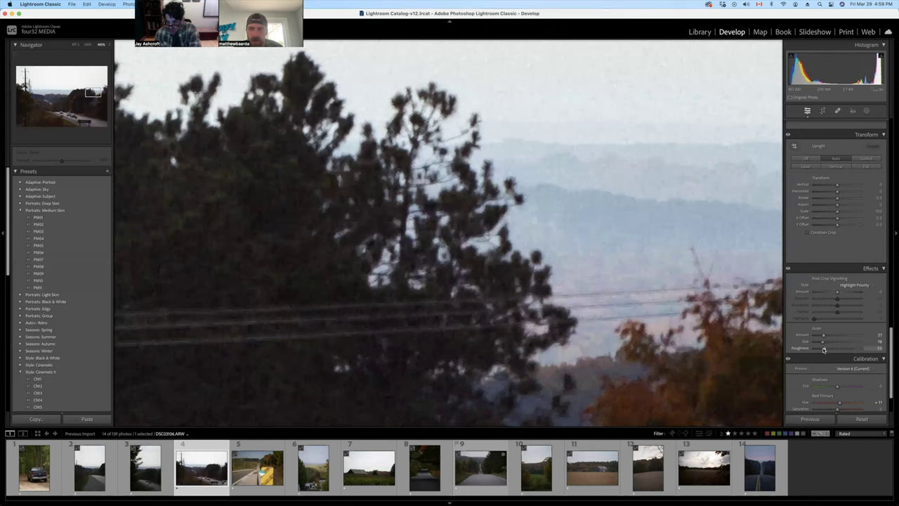
left_click_drag(823, 334, 831, 337)
left_click(641, 212)
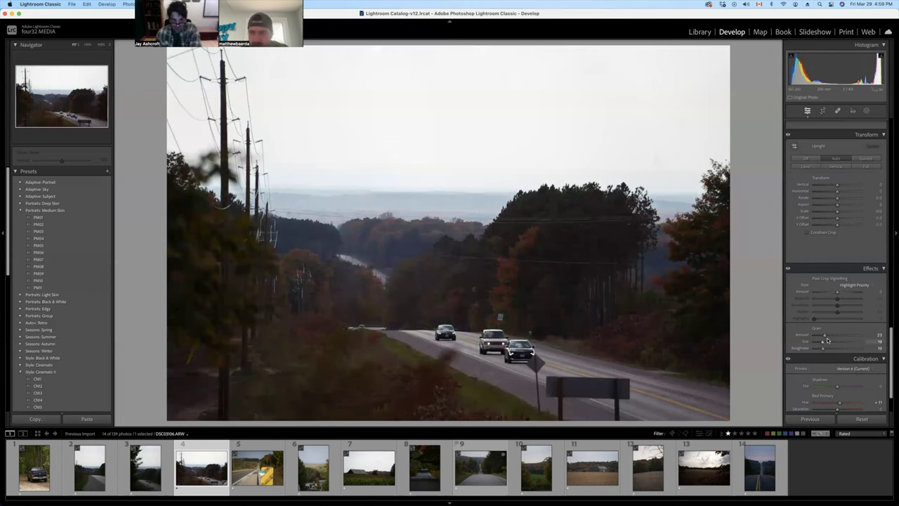
Step: Add a dark post-crop vignette to the highway photo with the amount set to -24
scroll(833, 292, "up", 1)
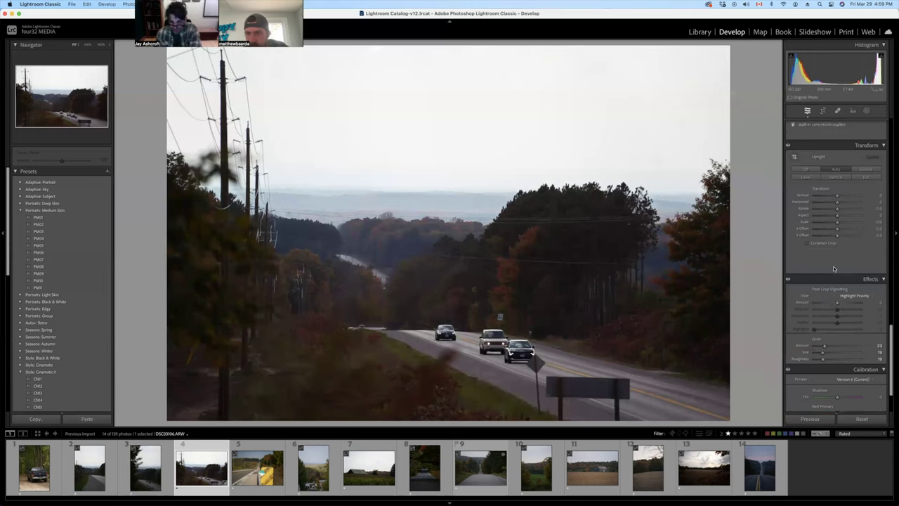
scroll(834, 268, "up", 4)
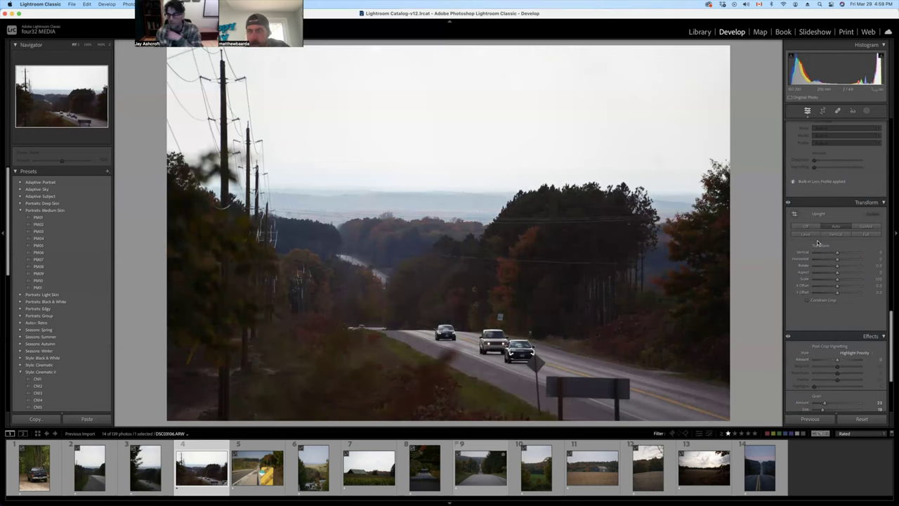
scroll(830, 269, "down", 4)
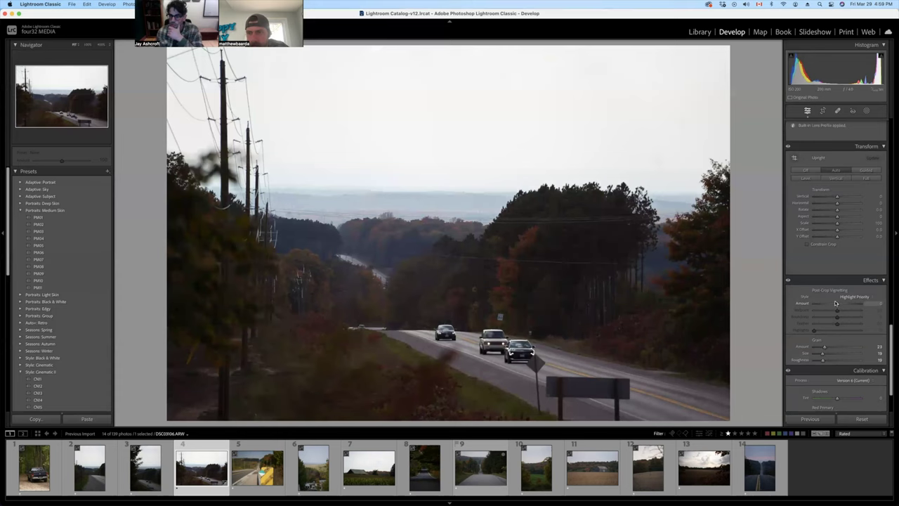
left_click_drag(835, 303, 832, 330)
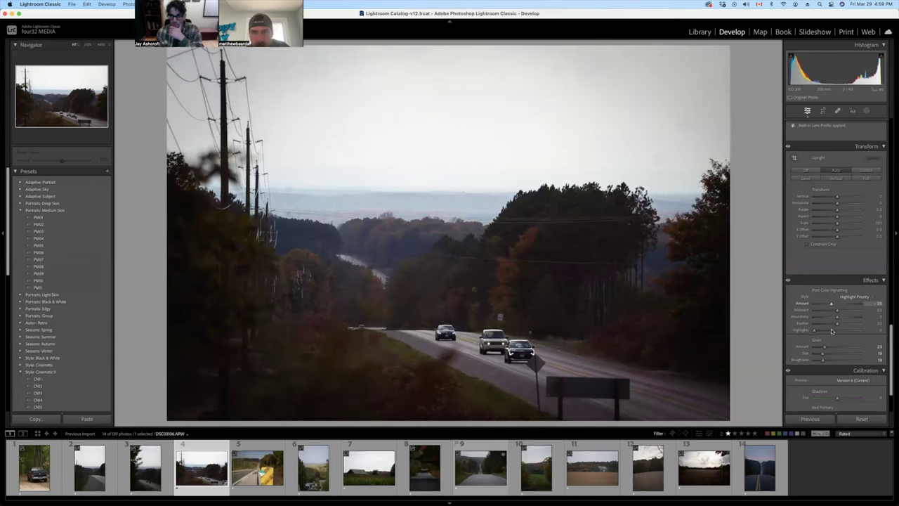
left_click_drag(832, 304, 831, 304)
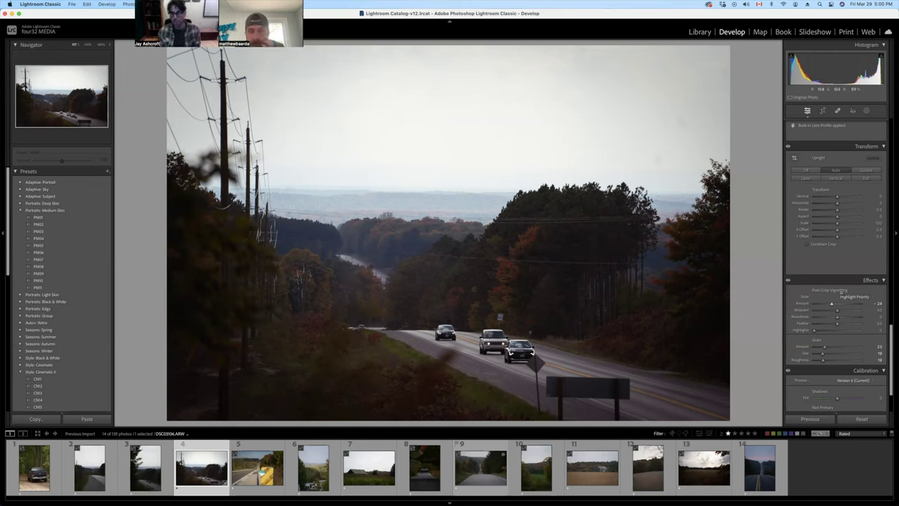
Step: Add a linear gradient mask inward from the photo's left edge, lowering exposure to about -0.62, shadows to -11 and blacks slightly
scroll(840, 290, "up", 10)
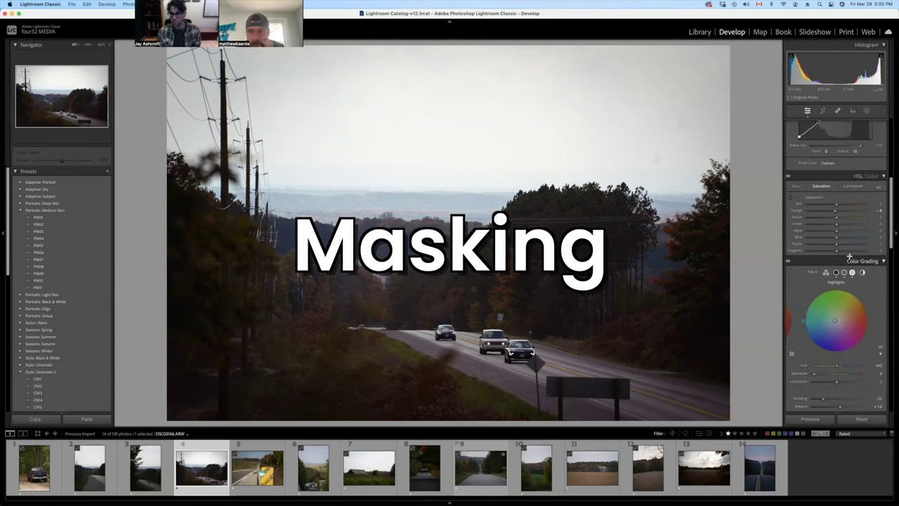
scroll(849, 257, "up", 5)
key("m")
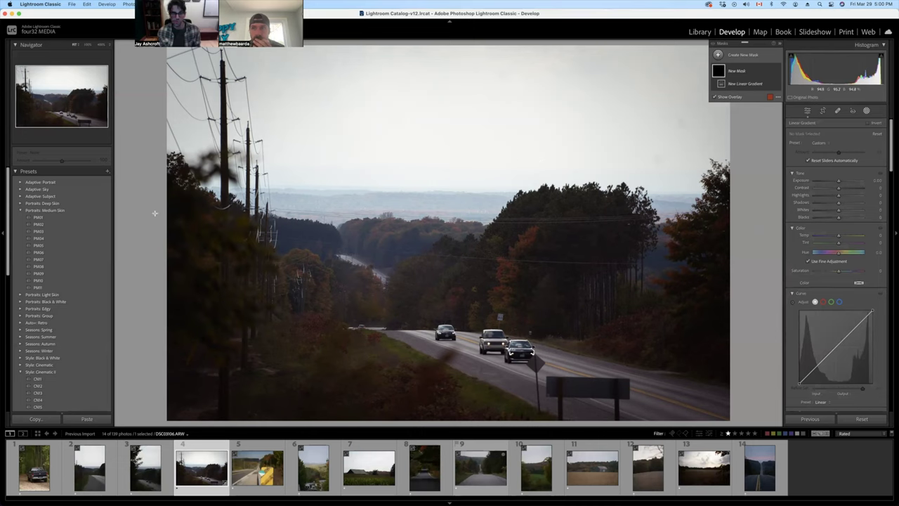
left_click_drag(144, 225, 408, 210)
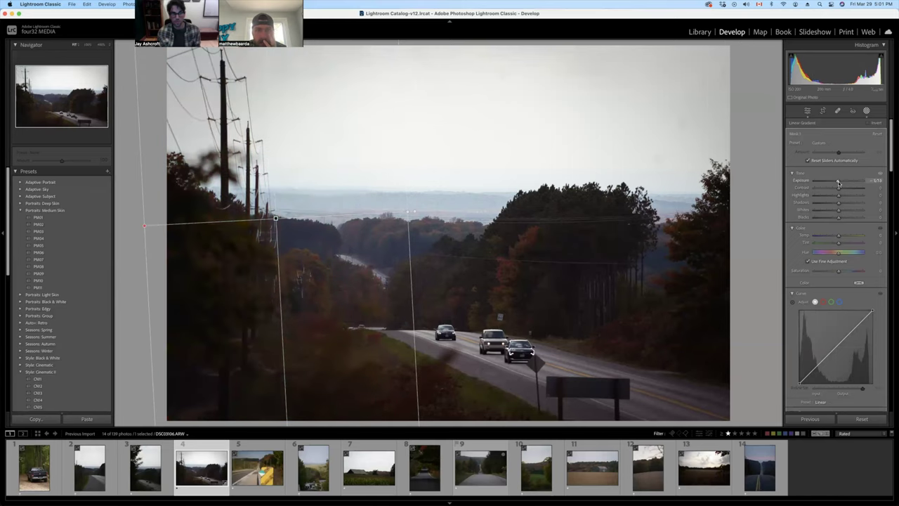
left_click_drag(838, 181, 834, 181)
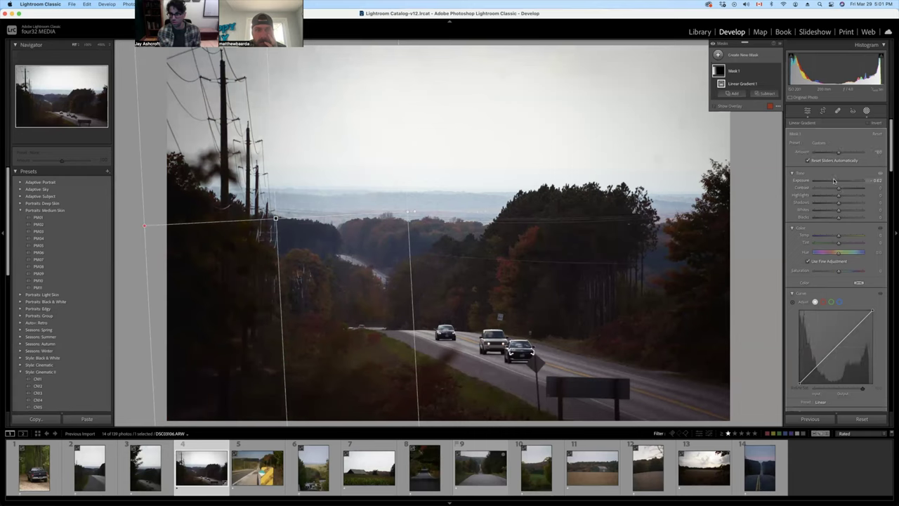
left_click_drag(836, 202, 837, 220)
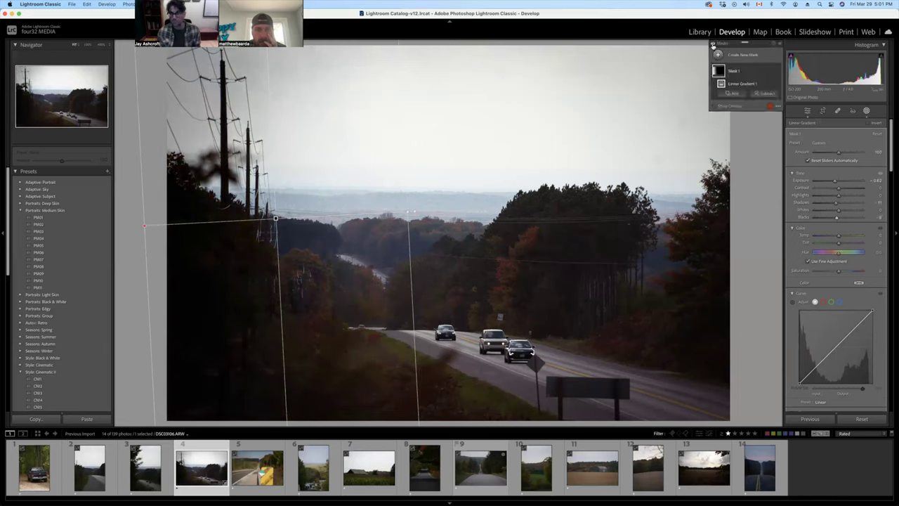
Step: Toggle the masks off and on repeatedly to compare the darkened left side of the photo
left_click(713, 45)
left_click(713, 45)
left_click(713, 45)
left_click(712, 45)
left_click(713, 45)
left_click(712, 45)
left_click(712, 45)
left_click(712, 45)
left_click(713, 45)
left_click(713, 45)
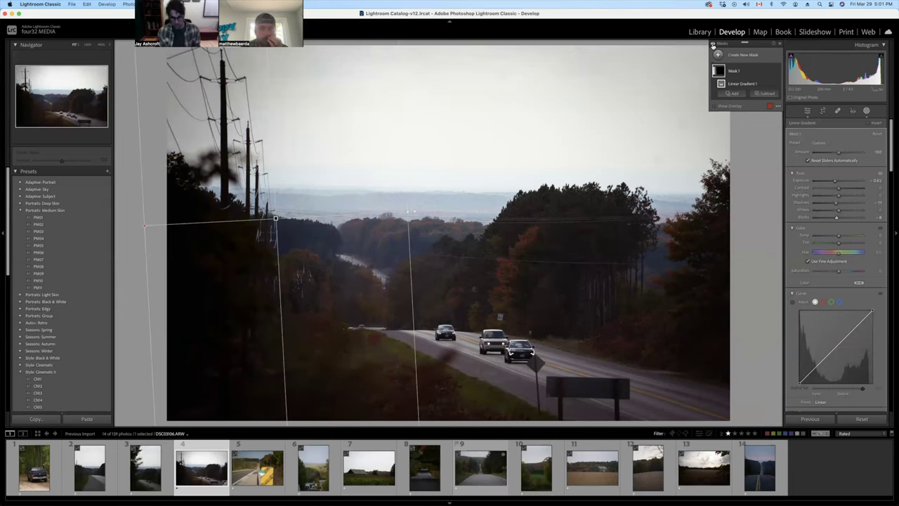
Step: Add a diagonal linear gradient mask from the photo's lower-left edge toward the distant road and lower its exposure
key("m")
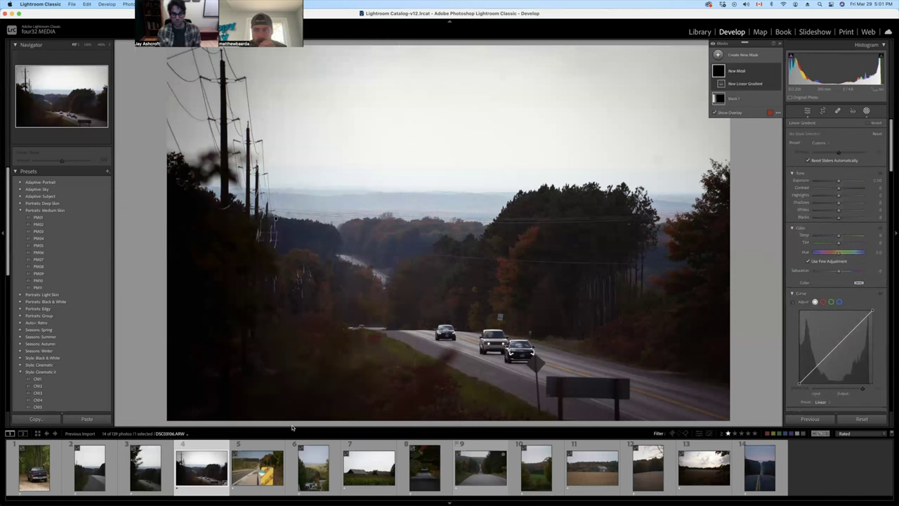
left_click_drag(383, 425, 383, 406)
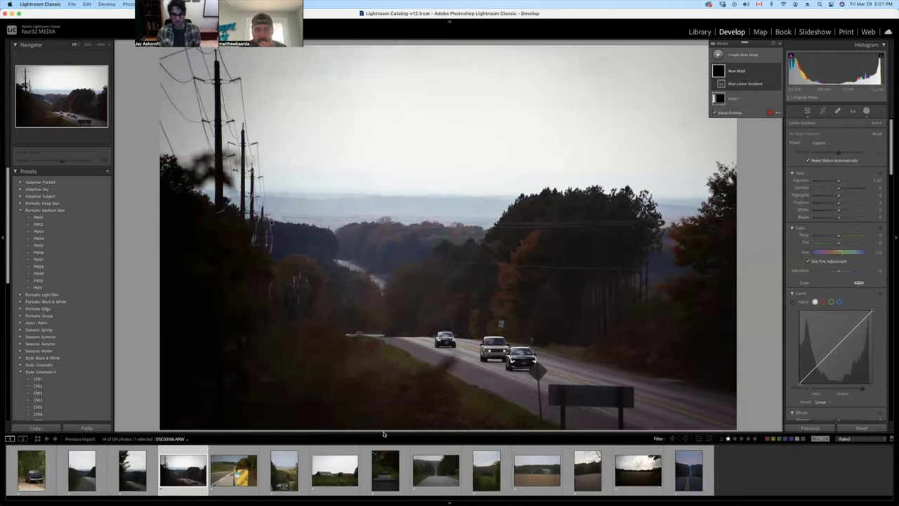
left_click_drag(275, 427, 372, 237)
left_click_drag(832, 182, 836, 181)
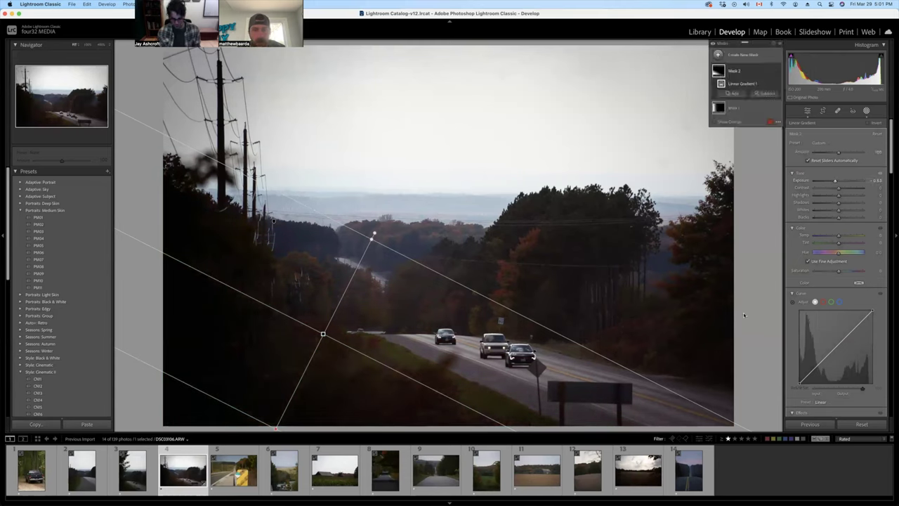
Step: Add a linear gradient mask from the photo's right edge inward to the trees beside the road and lower its exposure
key("m")
left_click_drag(731, 293, 516, 290)
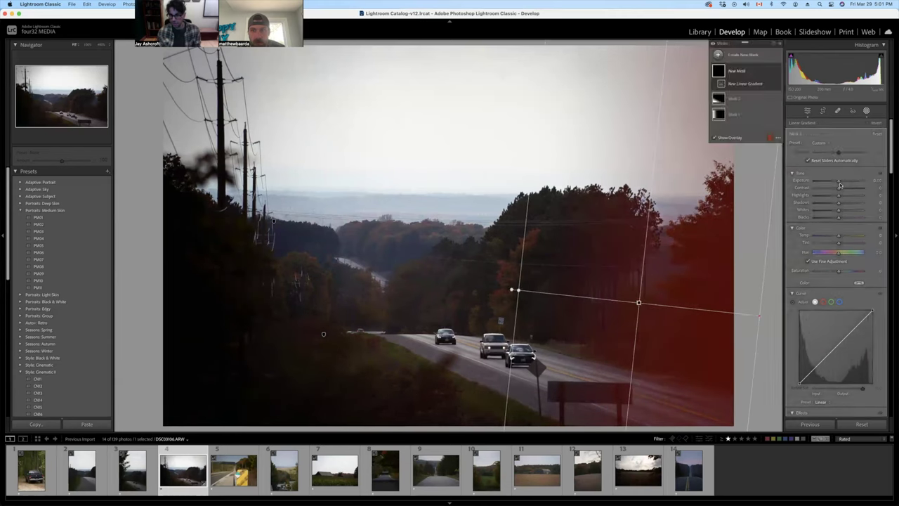
left_click_drag(835, 181, 835, 181)
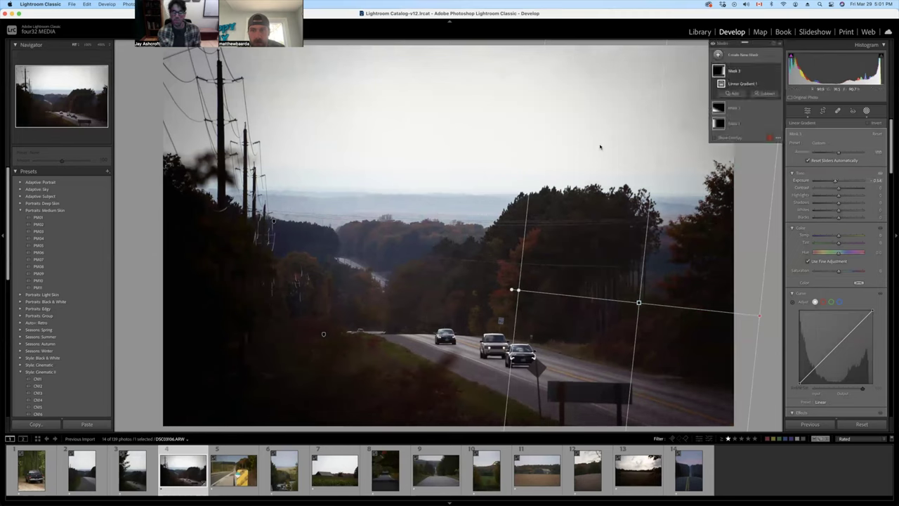
Step: Add a linear gradient mask from the photo's top edge down past the treeline, lower its exposure, and leave masking
left_click(508, 54)
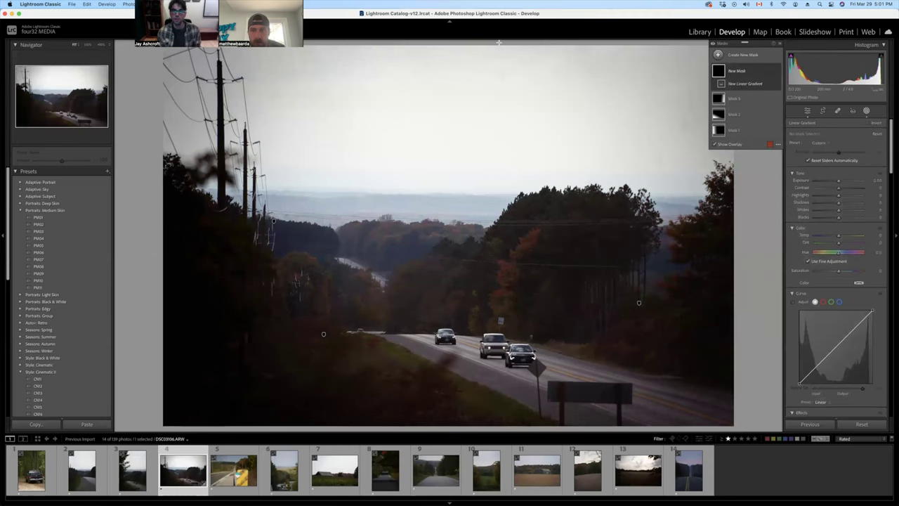
left_click_drag(498, 42, 472, 294)
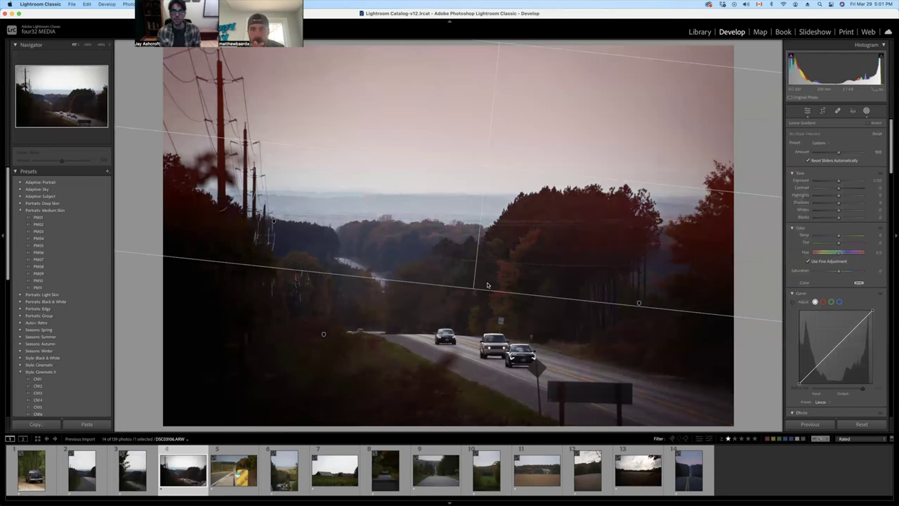
mouse_move(838, 181)
left_mouse_down()
mouse_move(845, 180)
mouse_move(834, 181)
left_mouse_up()
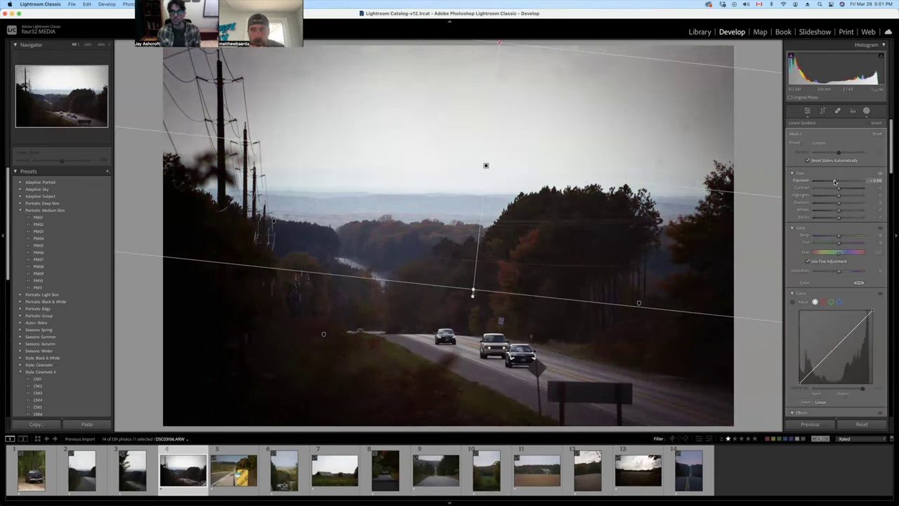
key("m")
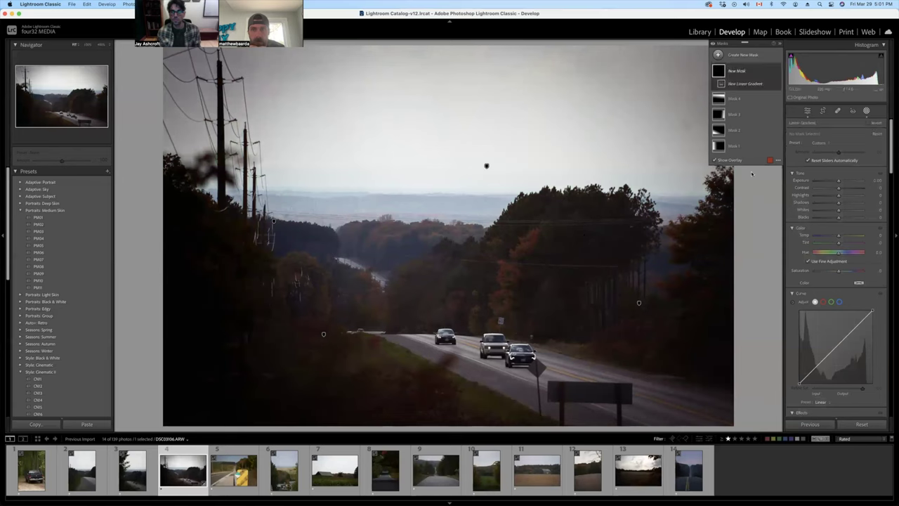
key("Escape")
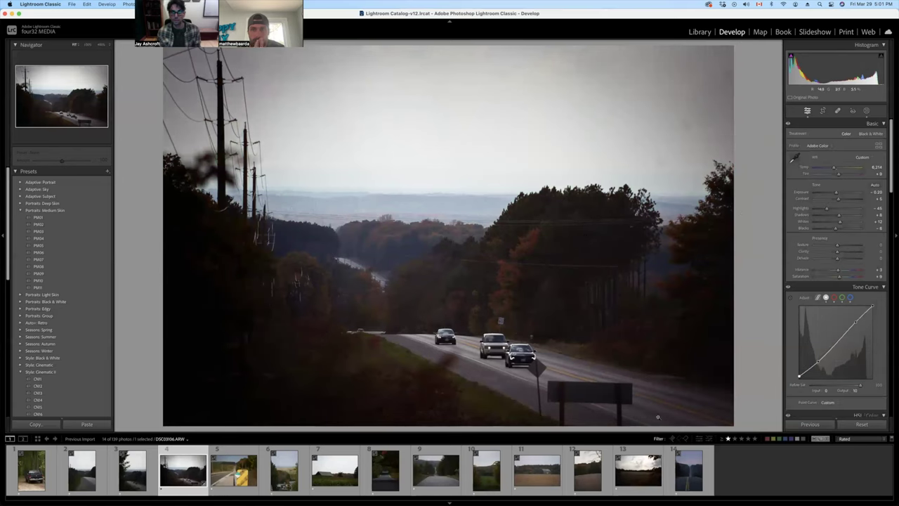
Step: Compare the edited highway photo with its unedited version by switching between the before and after views
key("backslash")
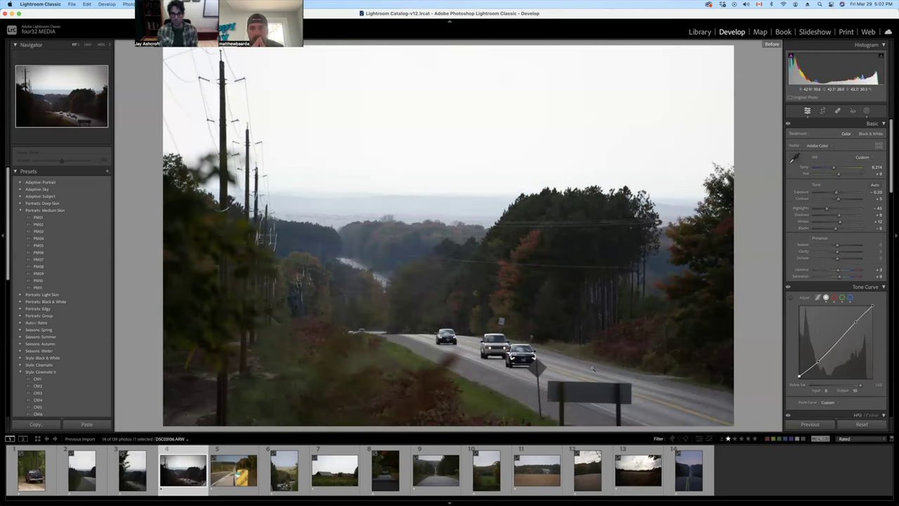
key("backslash")
key("backslash")
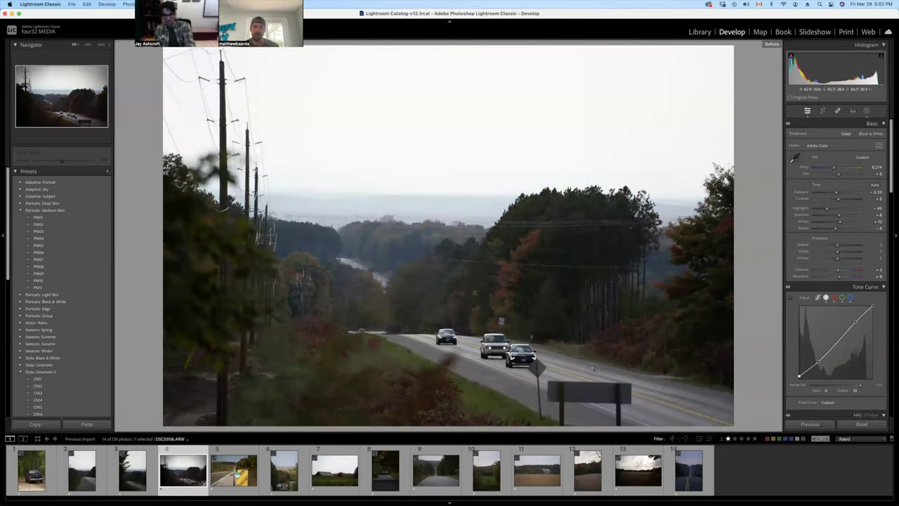
key("backslash")
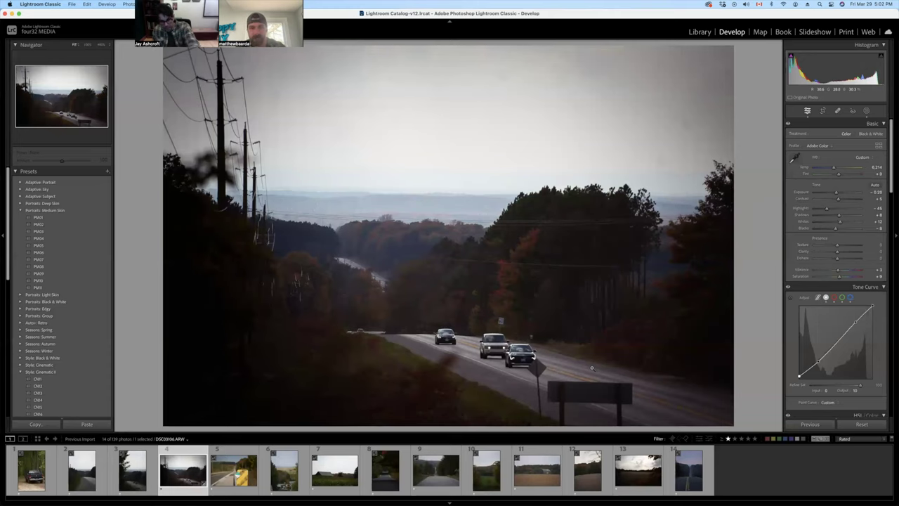
key("backslash")
key("backslash")
key("backslash")
key("backslash")
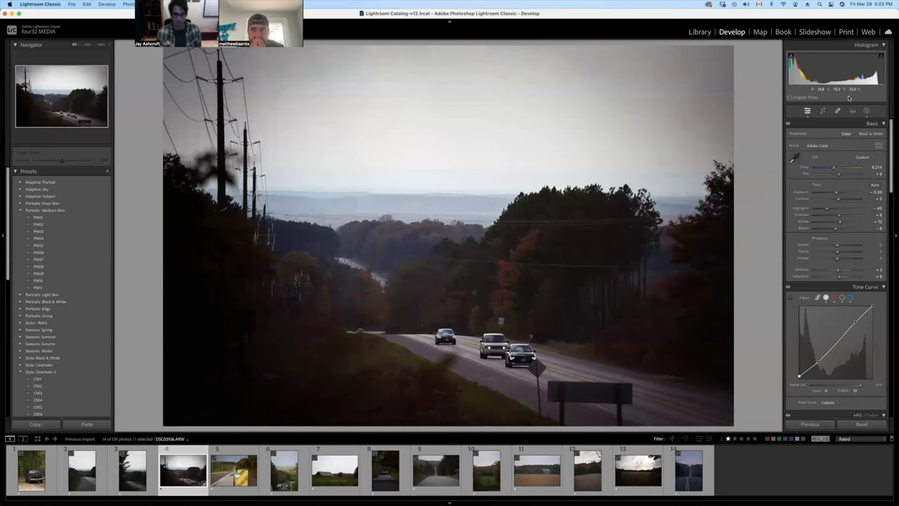
Step: Examine the sky of the highway photo up close, returning to the full view
left_click(696, 86)
left_click(389, 136)
left_click(388, 136)
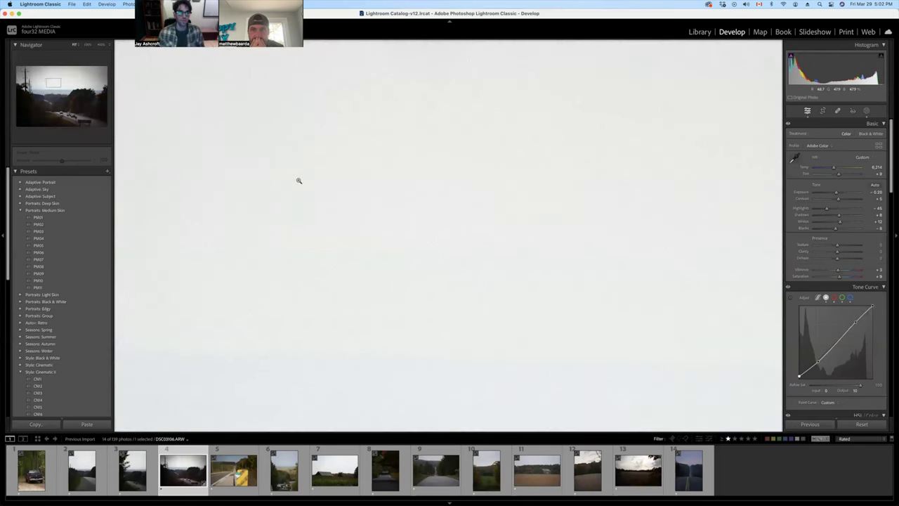
left_click(299, 180)
left_click(199, 151)
left_click(315, 160)
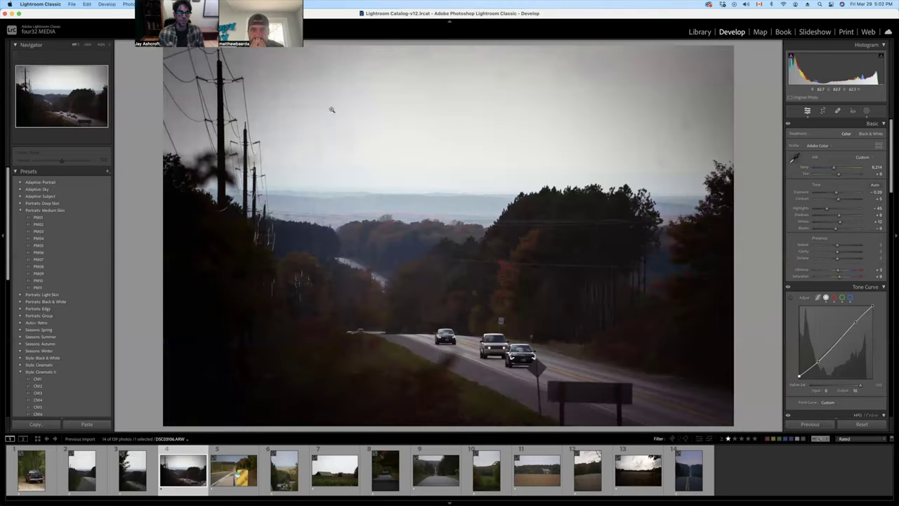
Step: Examine the sky, distant hills and power lines at several zoom levels up to 400%
left_click(87, 47)
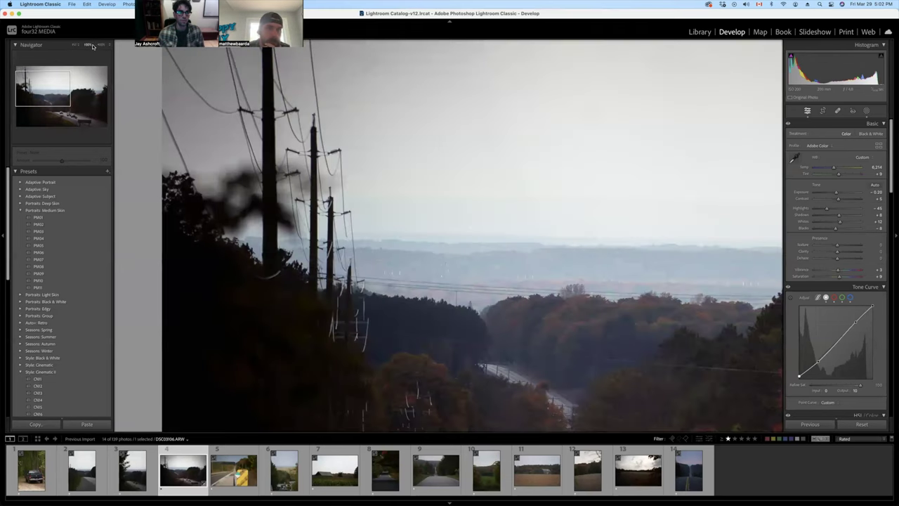
left_click(100, 46)
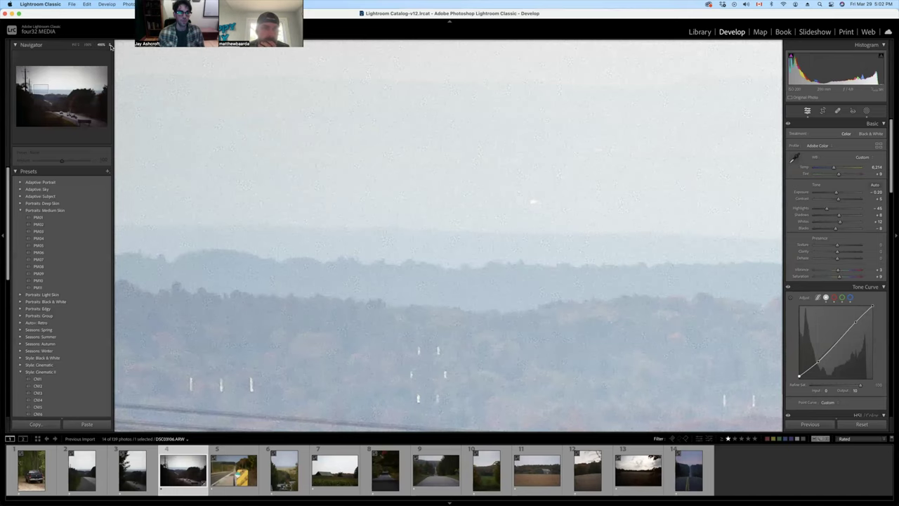
left_click(110, 46)
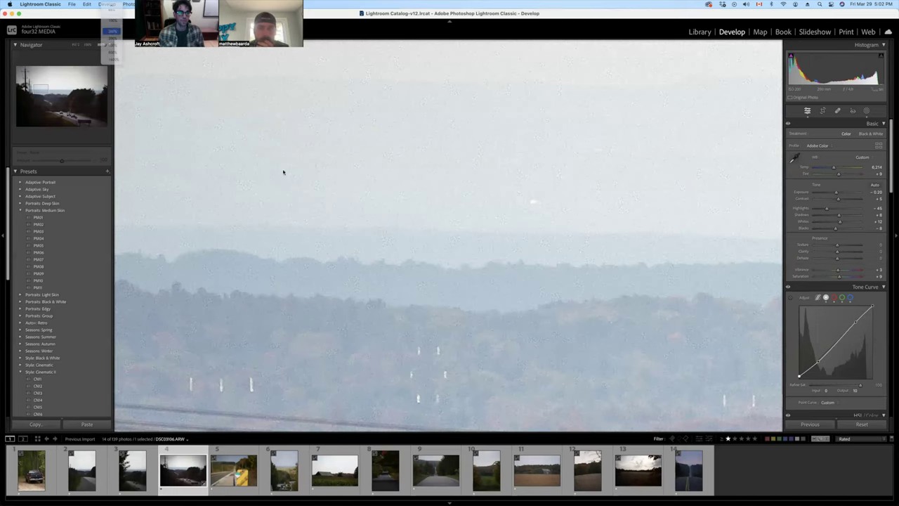
key("Return")
left_click(415, 143)
left_click(397, 136)
left_click(404, 141)
left_click(414, 146)
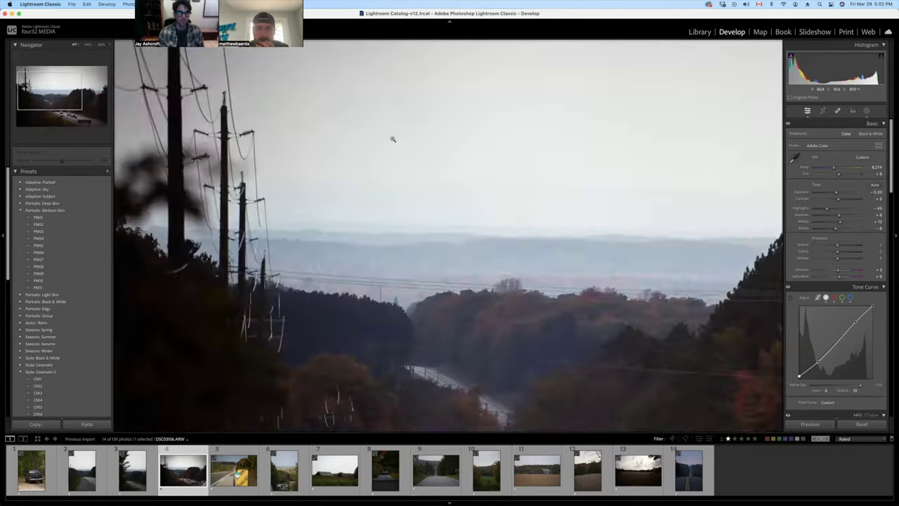
left_click(393, 139)
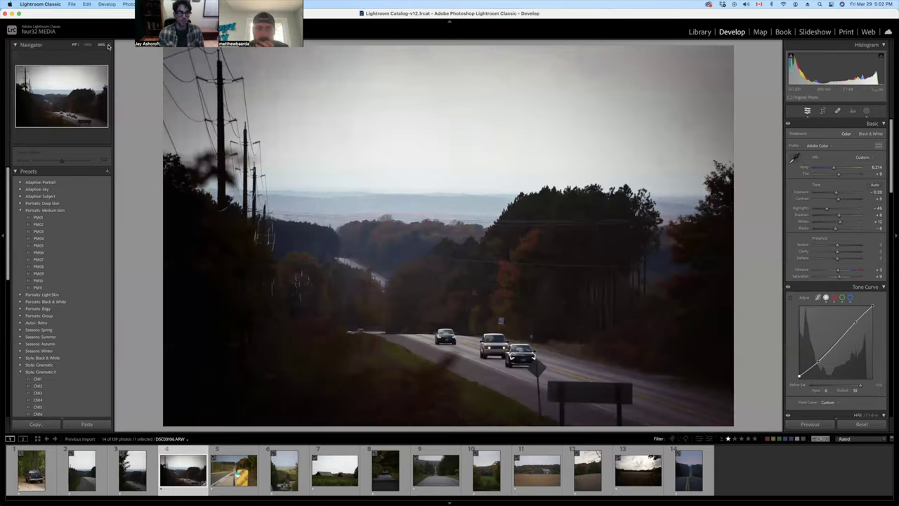
left_click(102, 45)
left_click(108, 66)
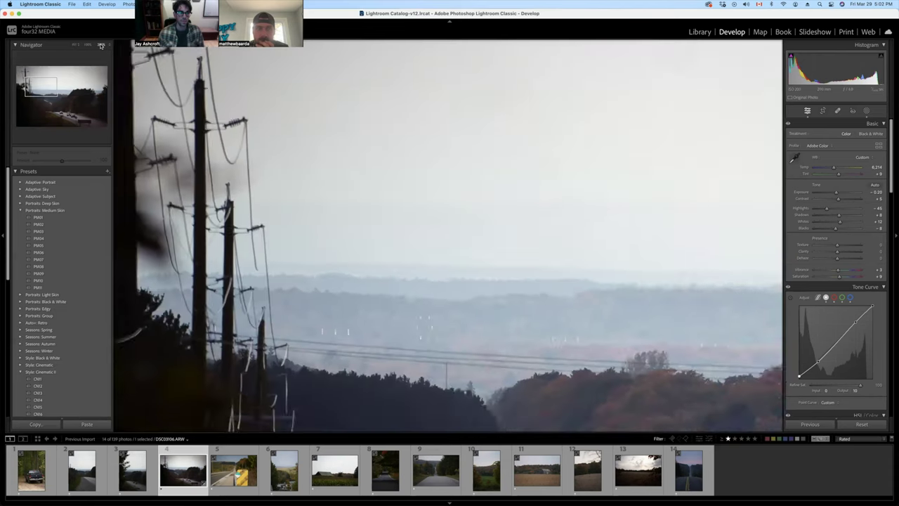
left_click(108, 45)
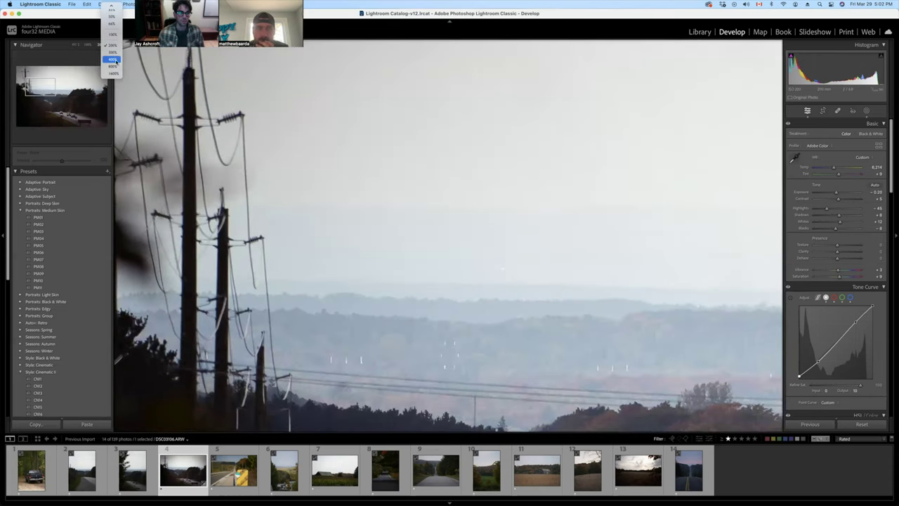
left_click(111, 59)
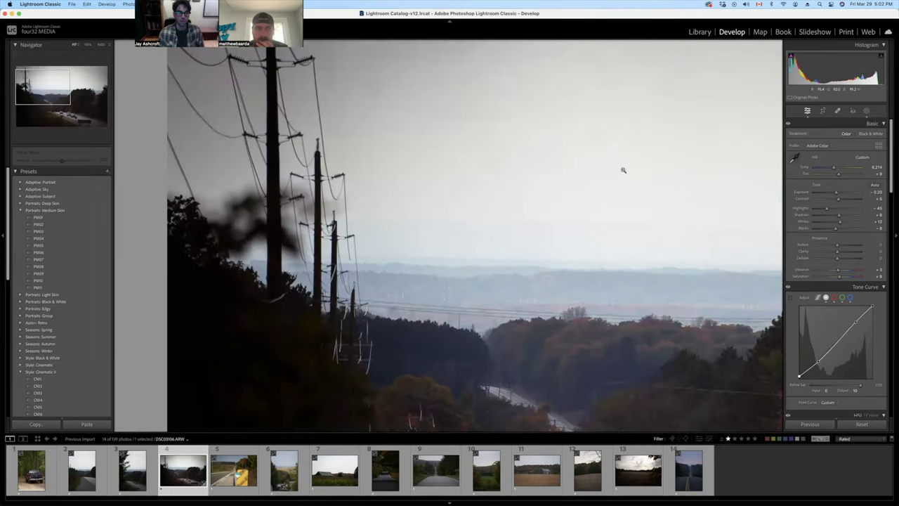
Step: Examine the highway photo's sky for spots, from the power lines across to the trees, in full, 100% and 400% views
left_click(386, 147)
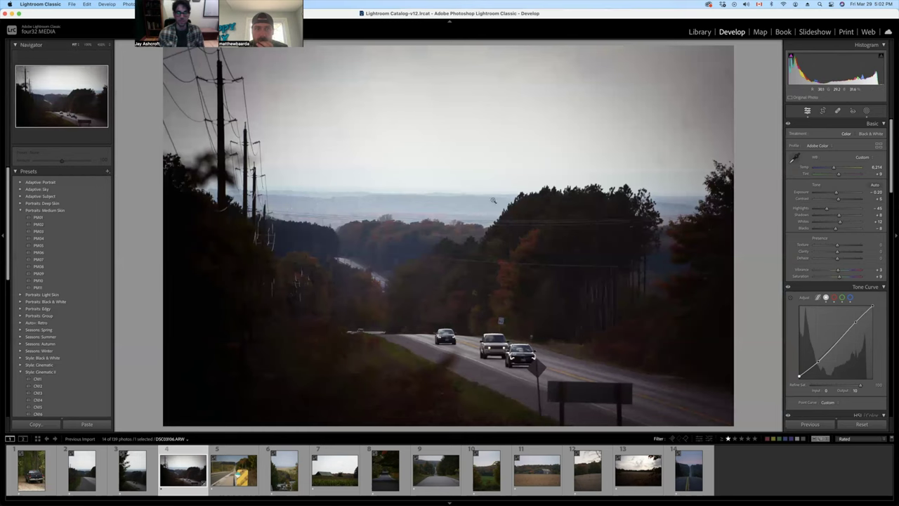
left_click(657, 151)
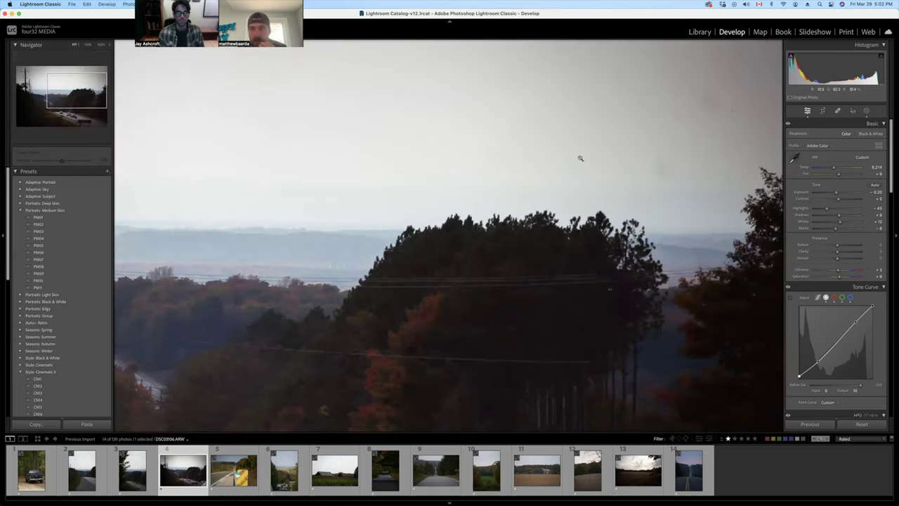
left_click(580, 157)
left_click(592, 234)
scroll(592, 233, "up", 5)
scroll(478, 161, "left", 5)
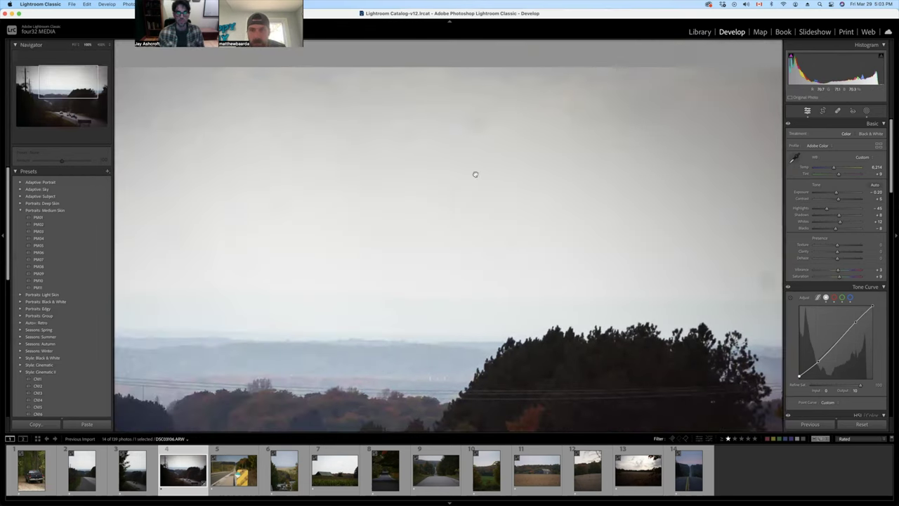
scroll(648, 116, "up", 5)
scroll(419, 211, "down", 5)
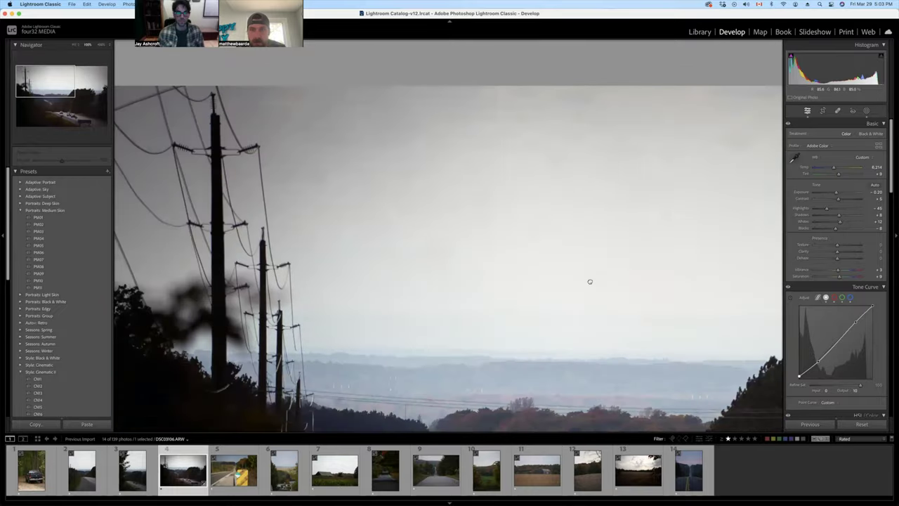
scroll(590, 281, "right", 5)
scroll(437, 177, "left", 5)
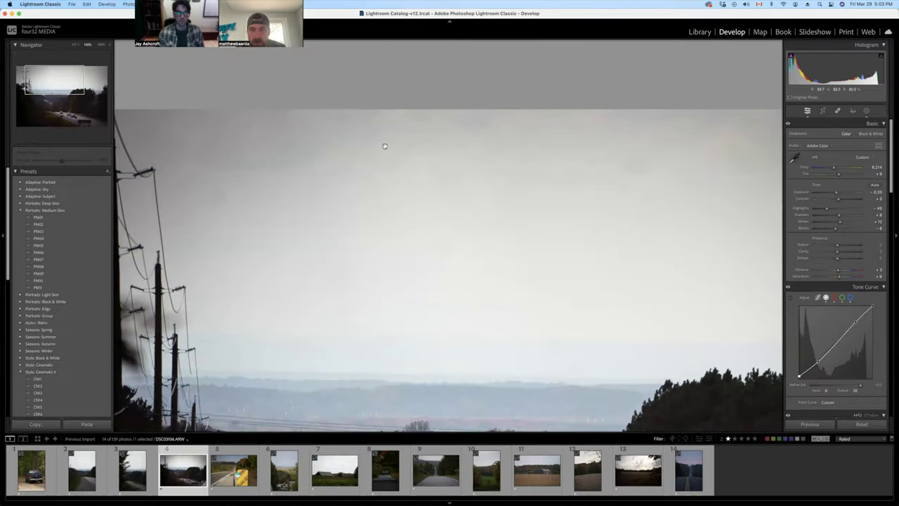
left_click(100, 45)
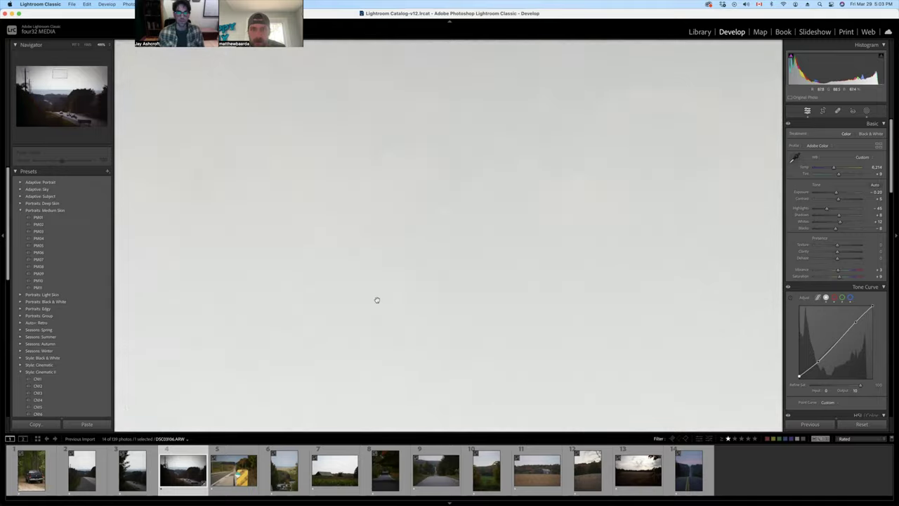
scroll(543, 376, "up", 2)
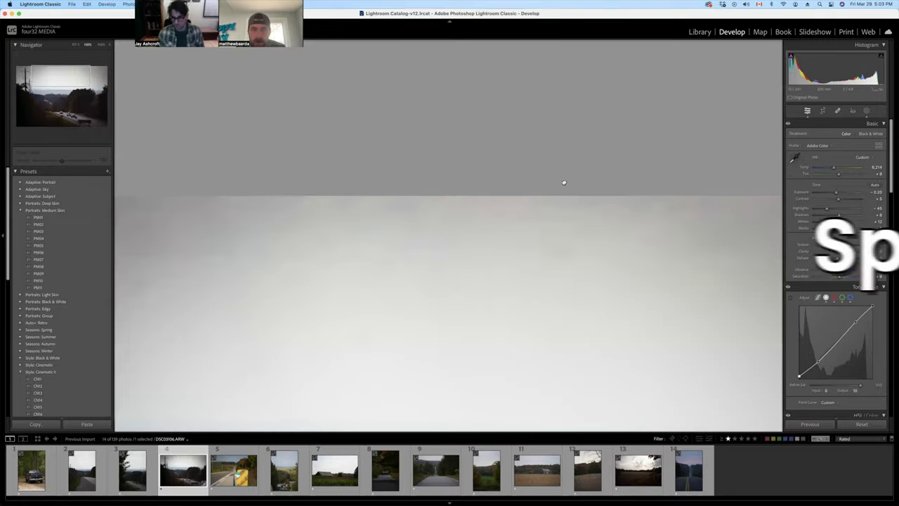
key("super+alt+0")
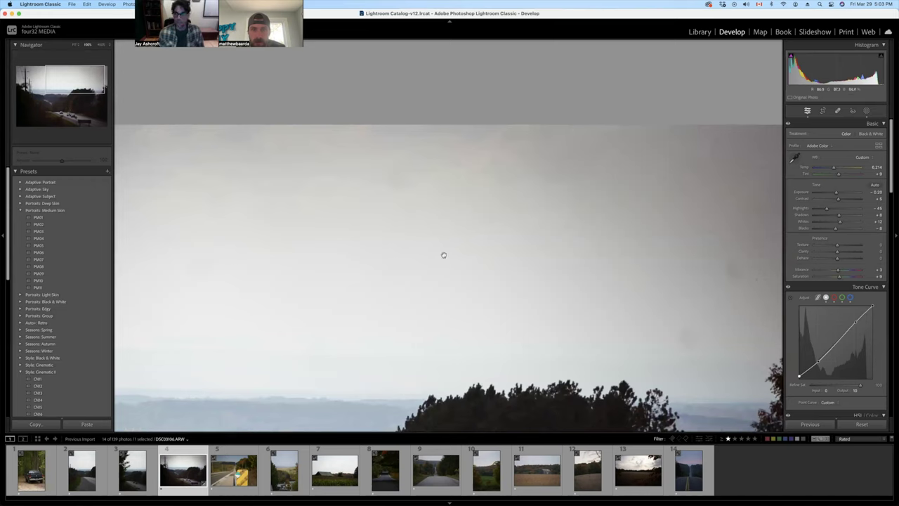
Step: Place a Clone spot with an enlarged brush in the sky above the dark trees, and move its sampling source onto the treetops
key("q")
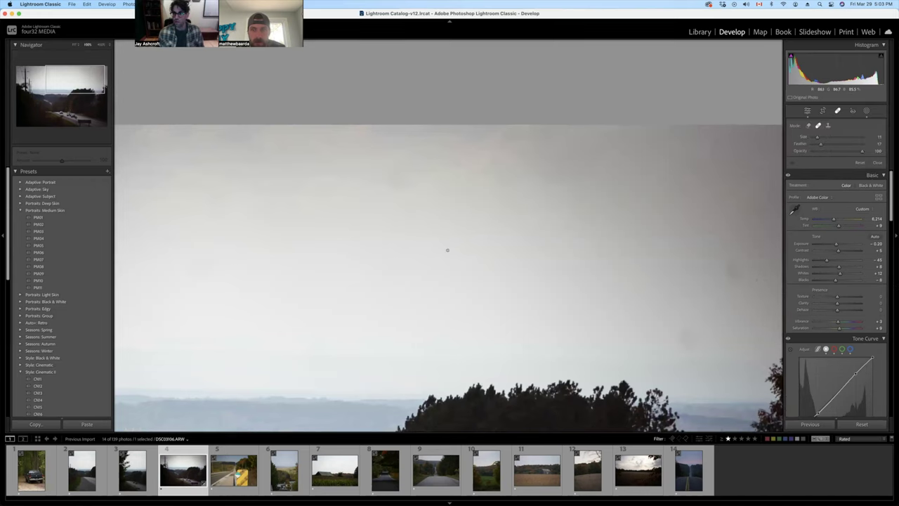
key("q")
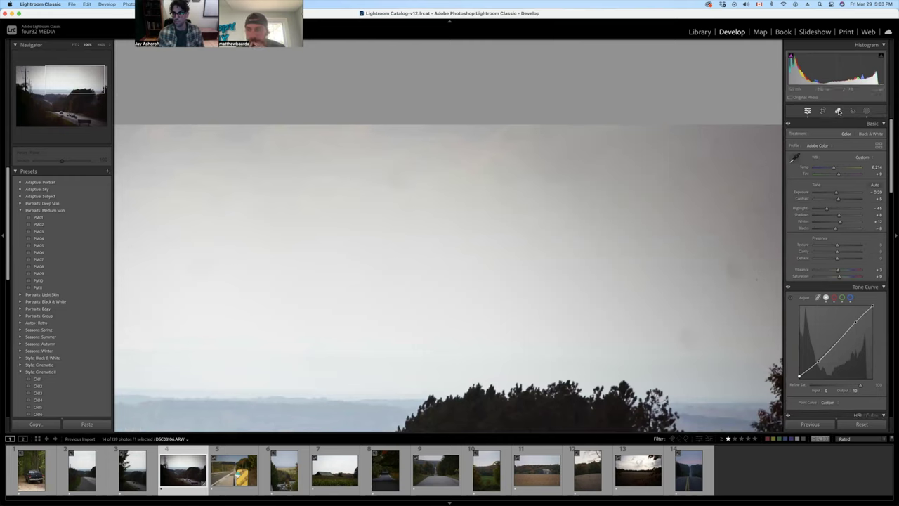
left_click(837, 111)
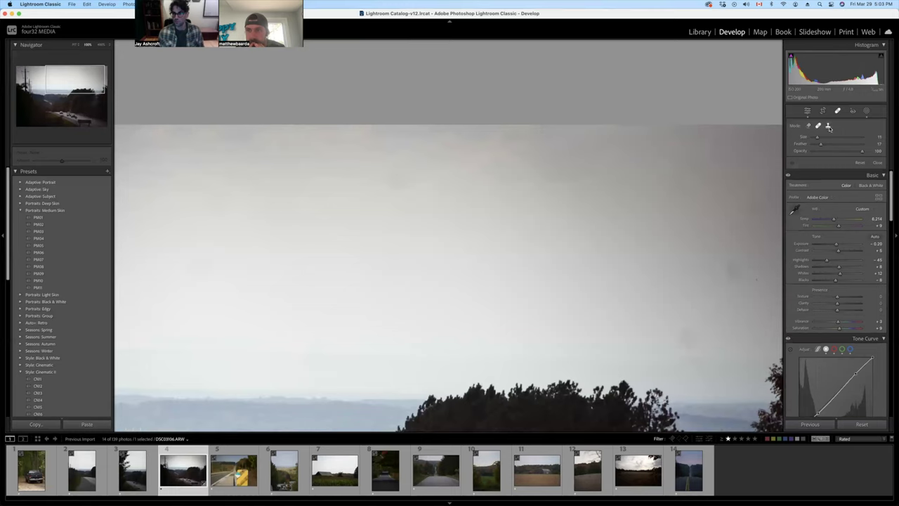
key("q")
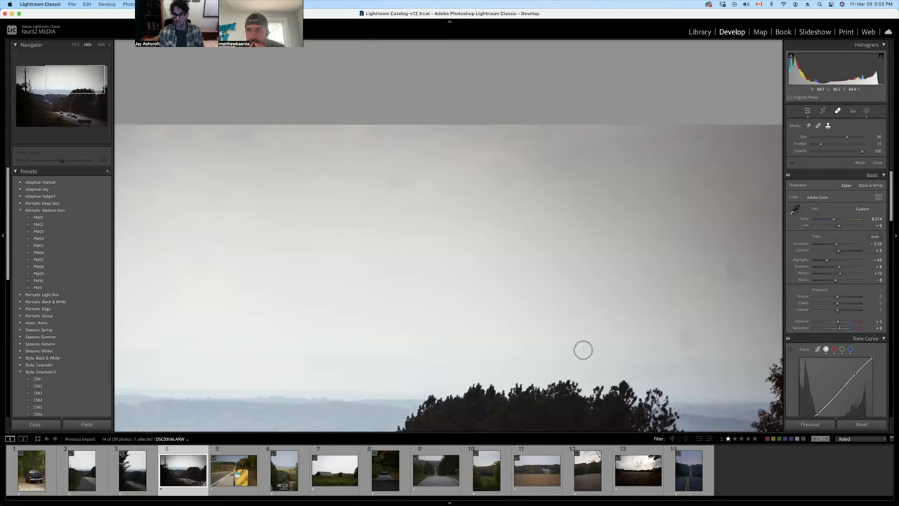
left_click(582, 311)
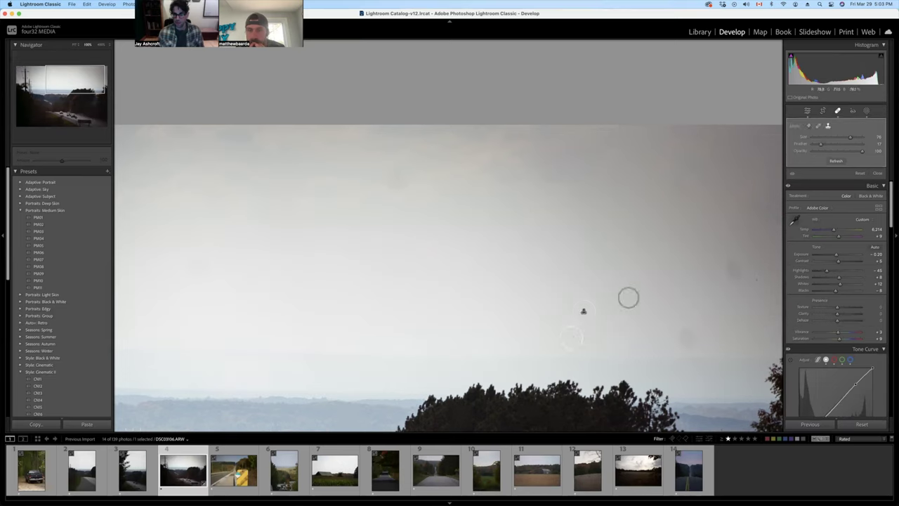
left_click(565, 398)
left_click_drag(565, 398, 564, 386)
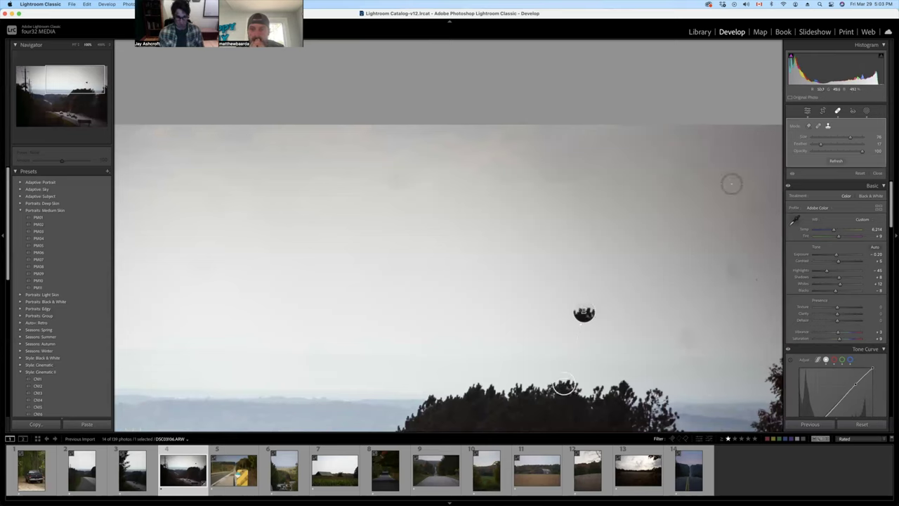
Step: Undo the clone spot in the sky above the trees and the trial heal near the sky's upper-right corner
key("super+z")
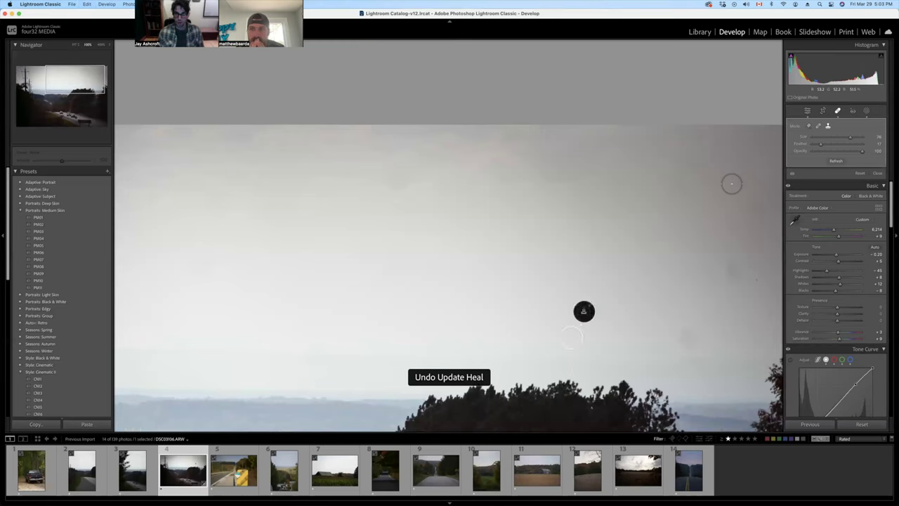
key("super+z")
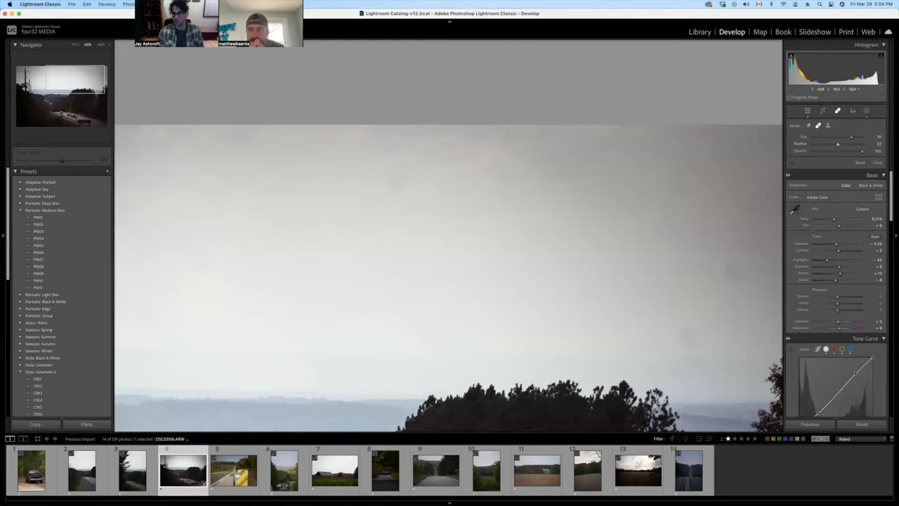
left_click(749, 159)
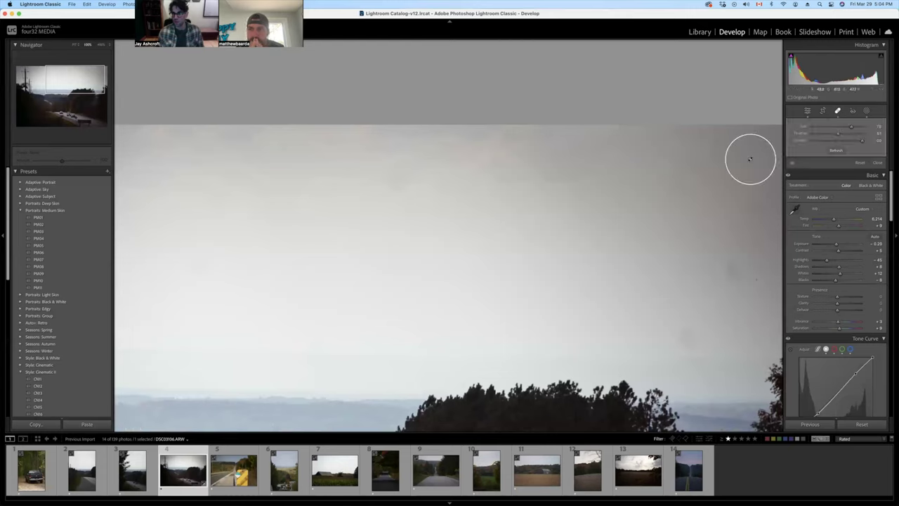
key("super+z")
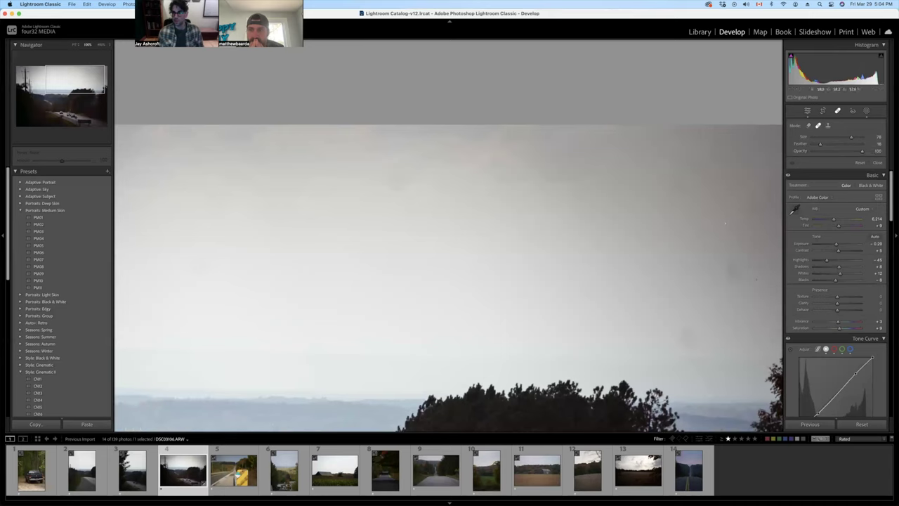
Step: Heal the dark spot at the right side of the sky with a size 77 brush, sampling the sky just below it
scroll(708, 210, "down", 3)
scroll(713, 211, "up", 5)
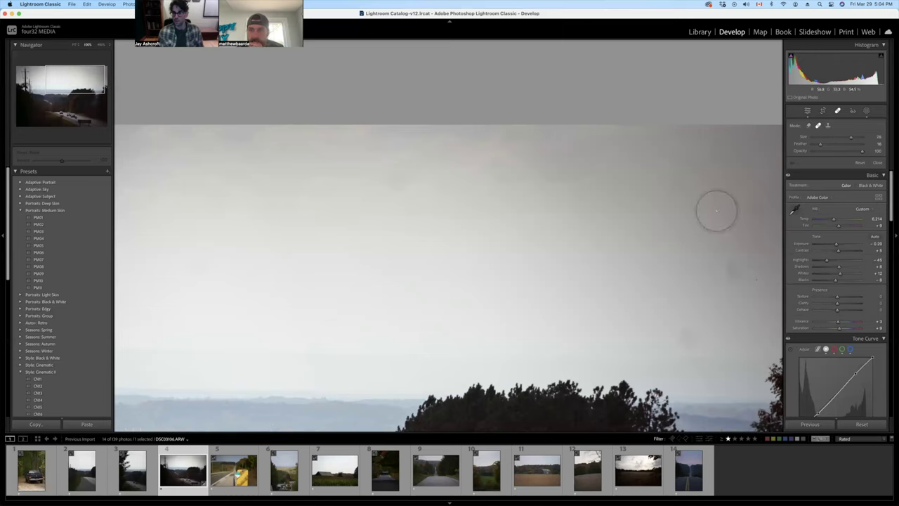
scroll(719, 208, "down", 3)
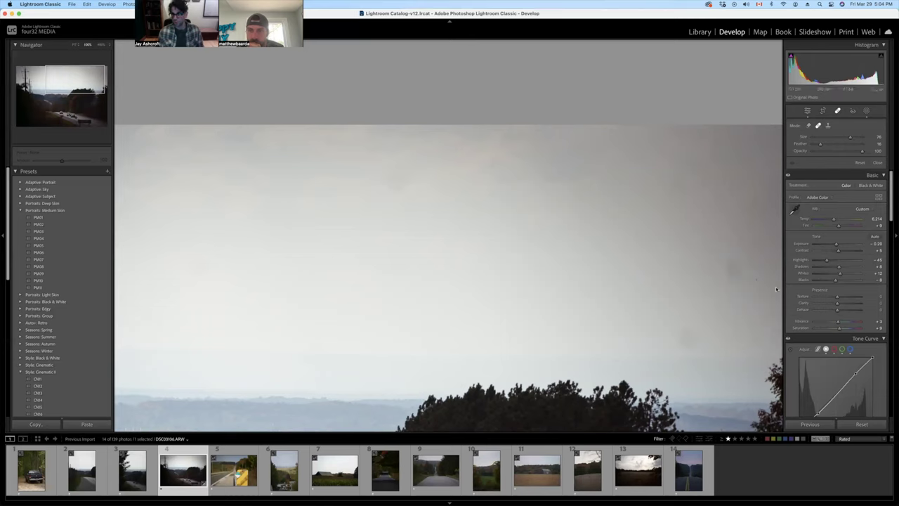
scroll(734, 274, "up", 2)
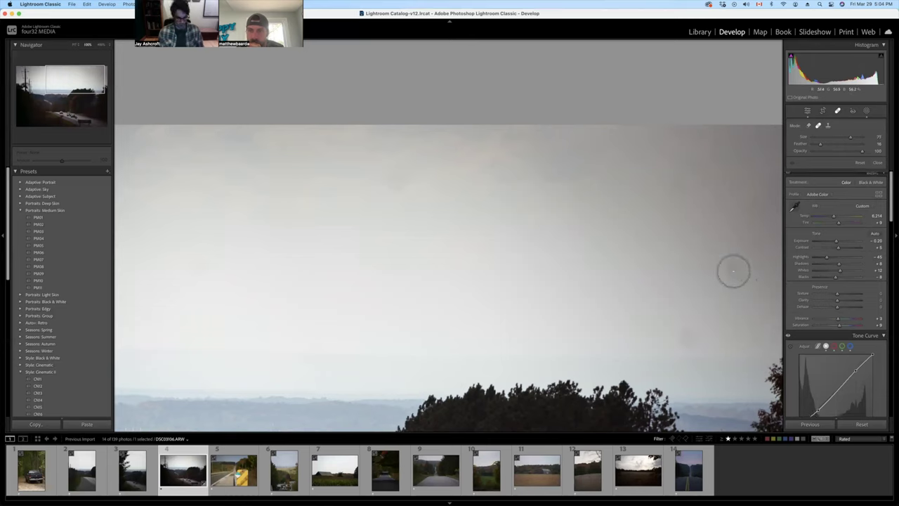
left_click(732, 271)
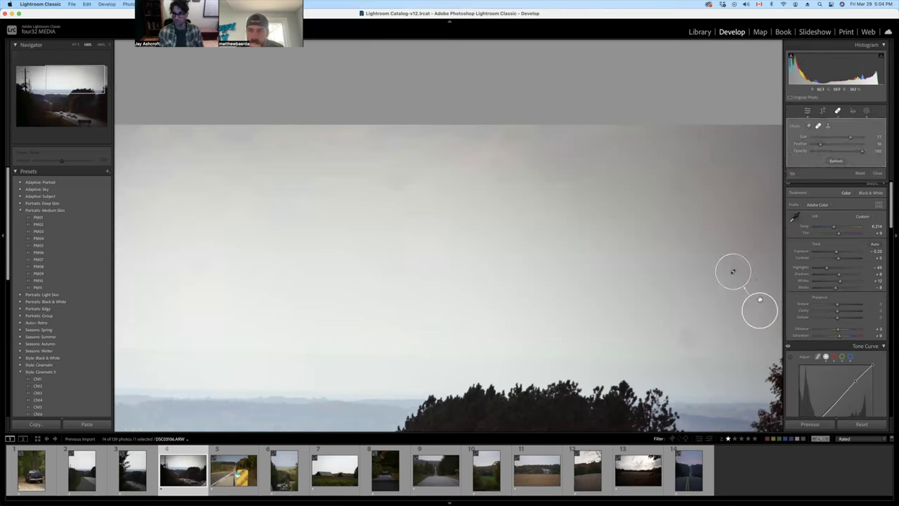
left_click_drag(753, 309, 739, 309)
Step: Heal the tiny speck beside the healed right-hand spot with a size 48 brush, sampling the sky directly above it
scroll(756, 279, "down", 5)
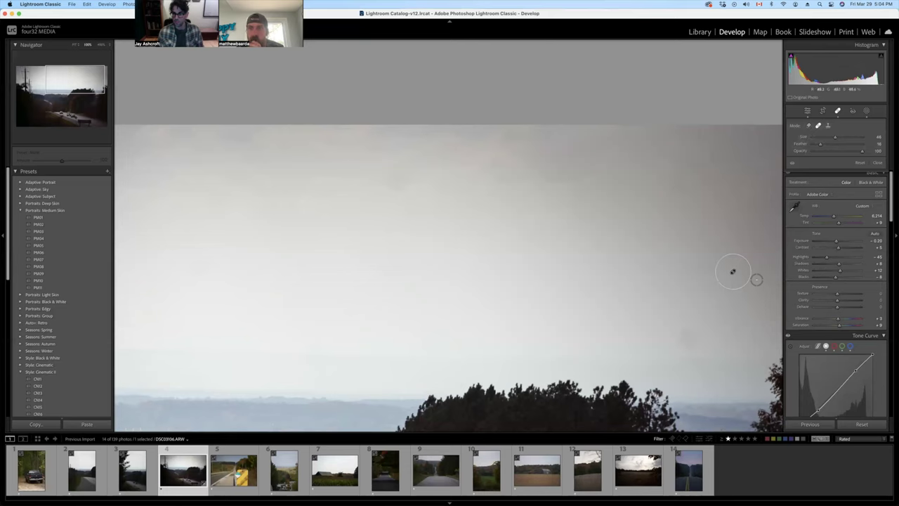
left_click(756, 279)
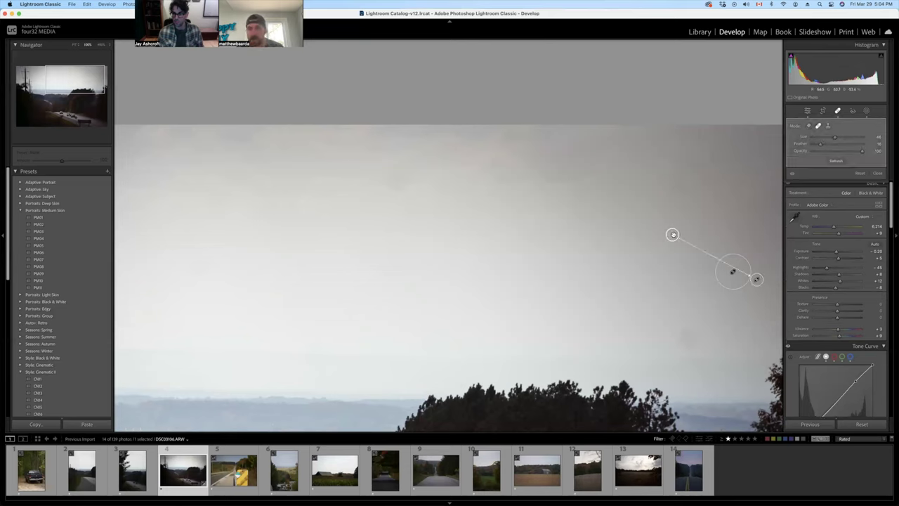
left_click_drag(757, 279, 758, 252)
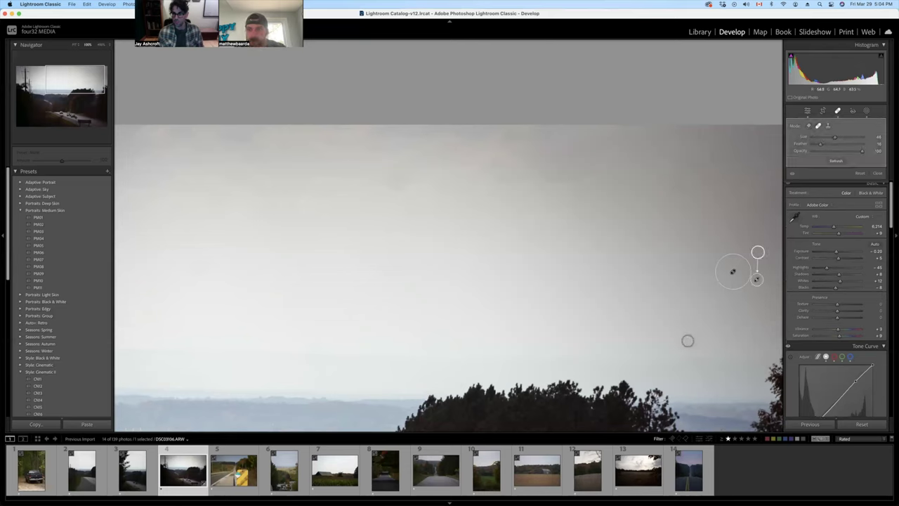
Step: Heal the faint spots above the right-hand treetops and in the upper sky with a size 77 brush, plus the speck in the middle of the sky
scroll(679, 336, "up", 4)
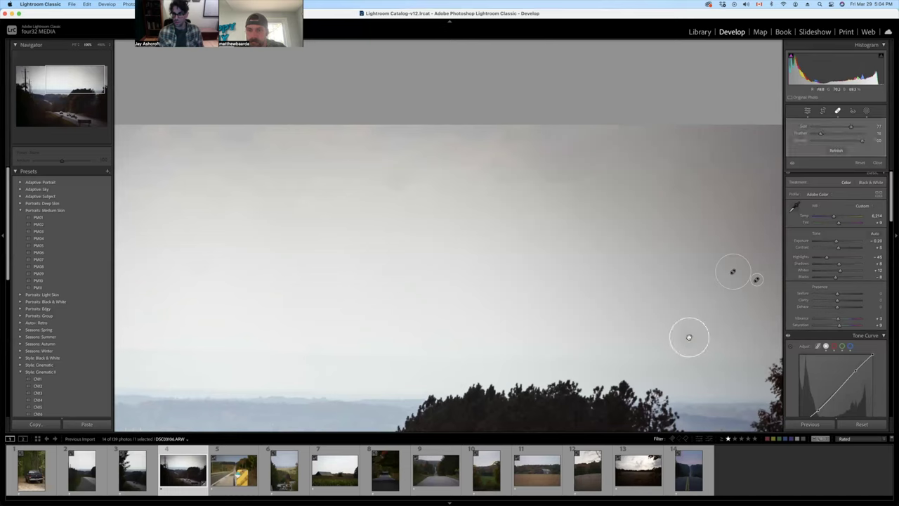
left_click(689, 337)
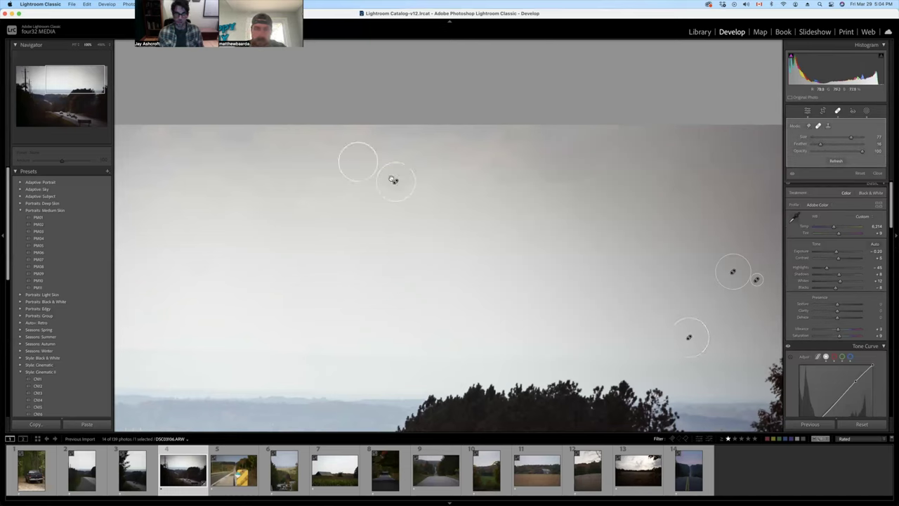
key("q")
left_click_drag(339, 231, 517, 180)
key("q")
left_click(378, 213)
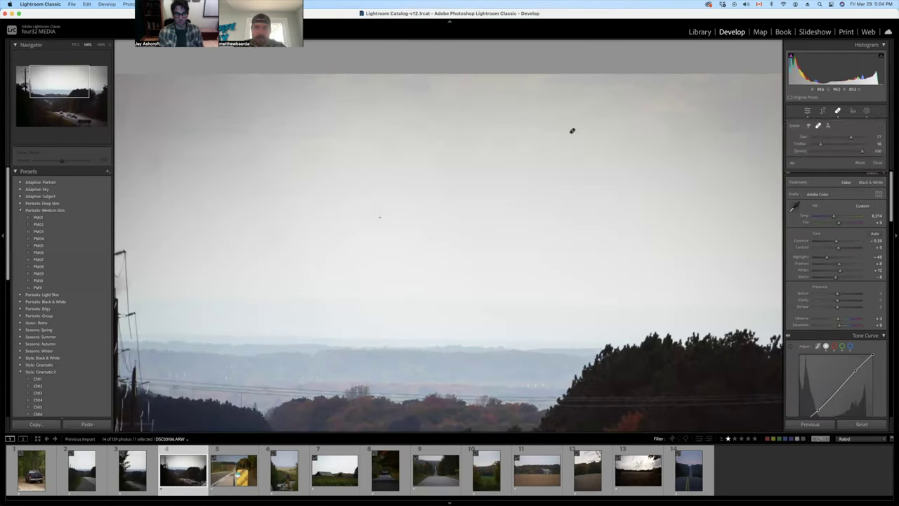
key("Delete")
key("q")
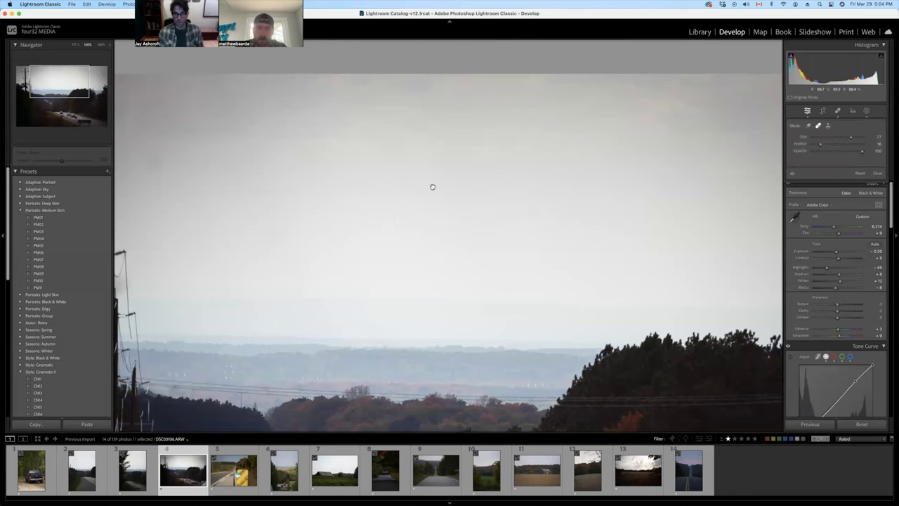
Step: Heal the sky spot right of the tallest utility pole with a size 77 brush, sampling clean sky to its lower right
scroll(518, 260, "left", 5)
scroll(517, 261, "up", 3)
key("q")
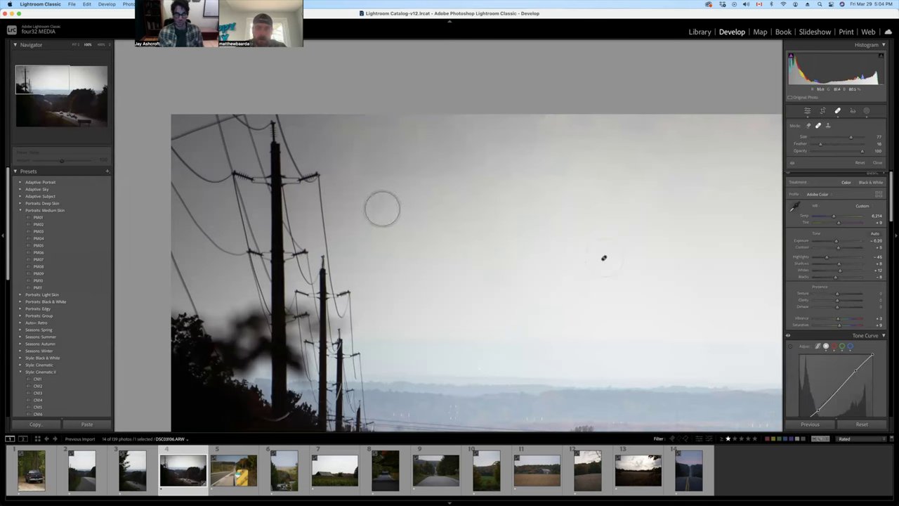
left_click(380, 206)
left_click_drag(388, 247, 422, 222)
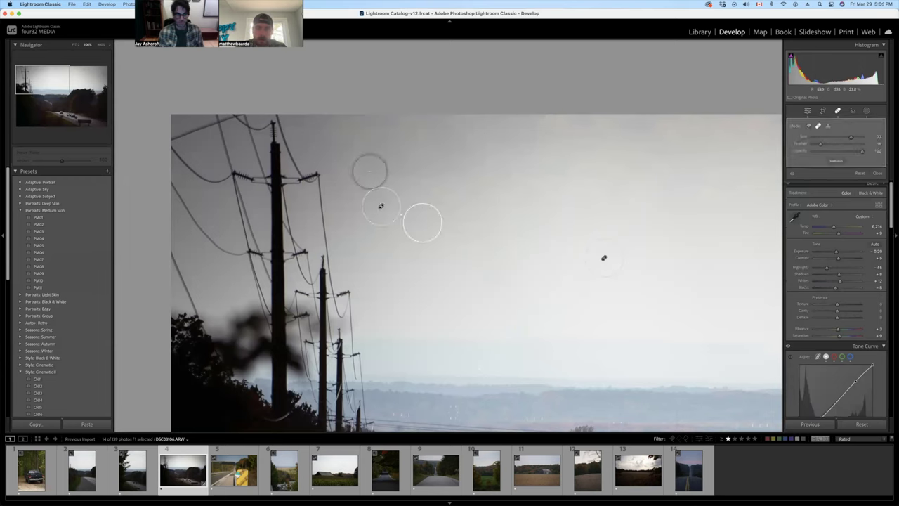
Step: Heal the two small specks in the sky near the top of the tallest utility pole with a size 47 brush
scroll(383, 176, "up", 2)
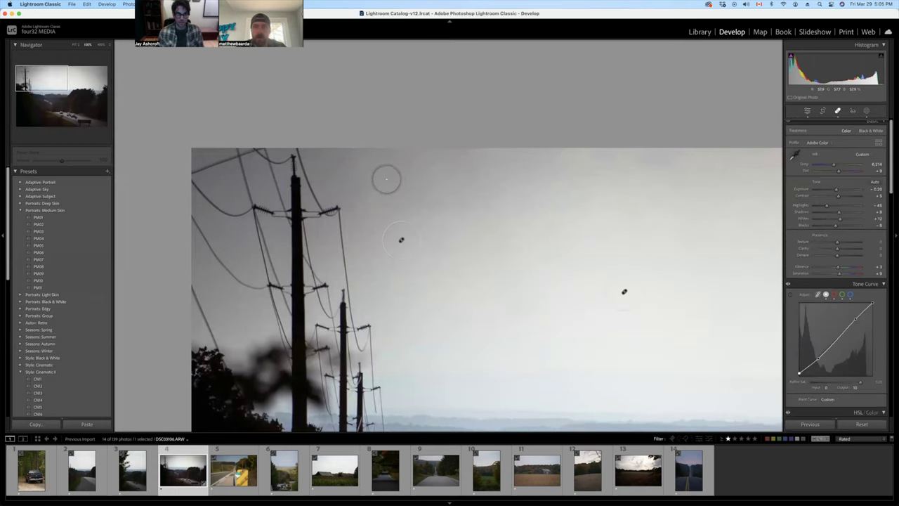
scroll(386, 179, "down", 2)
left_click(387, 179)
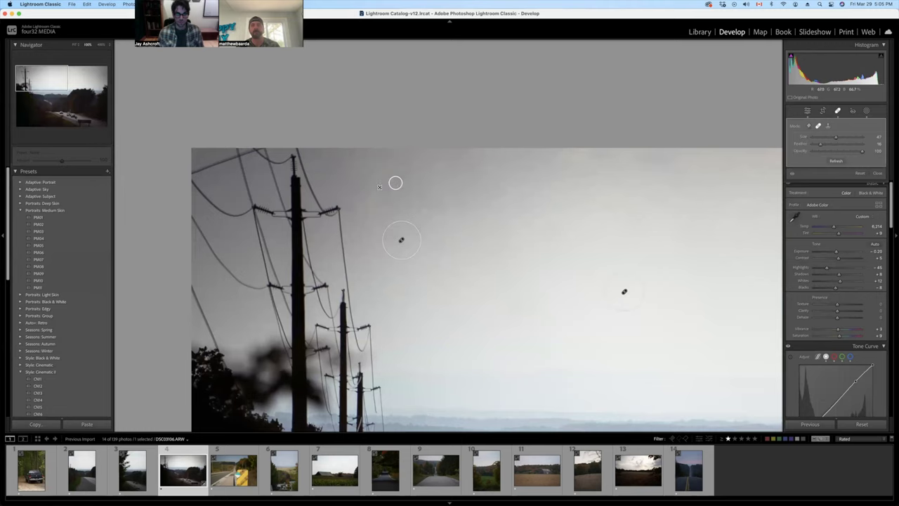
left_click(356, 188)
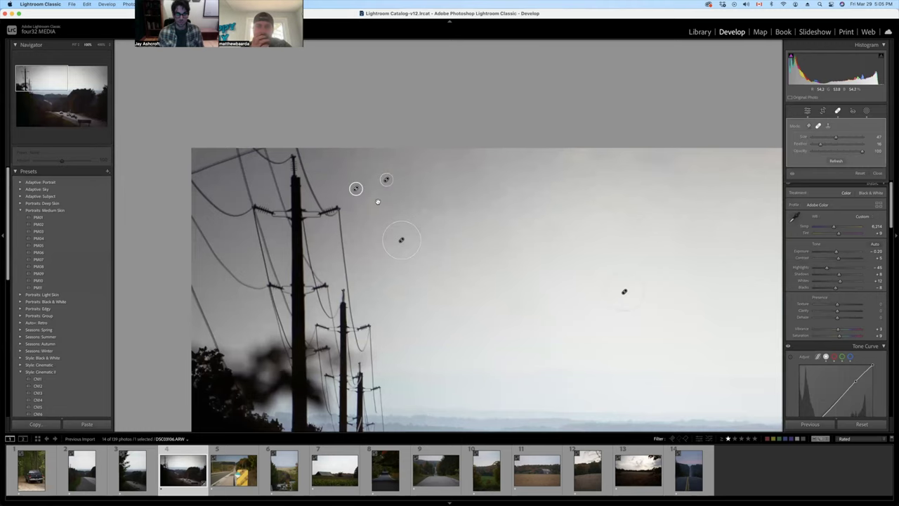
left_click_drag(356, 188, 338, 191)
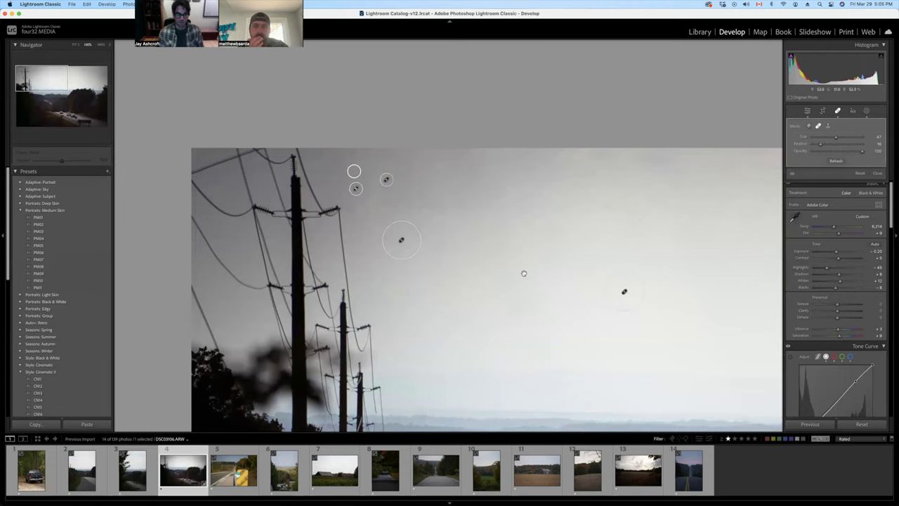
Step: Heal the small blemish in the sky just above the distant horizon
key("q")
key("z")
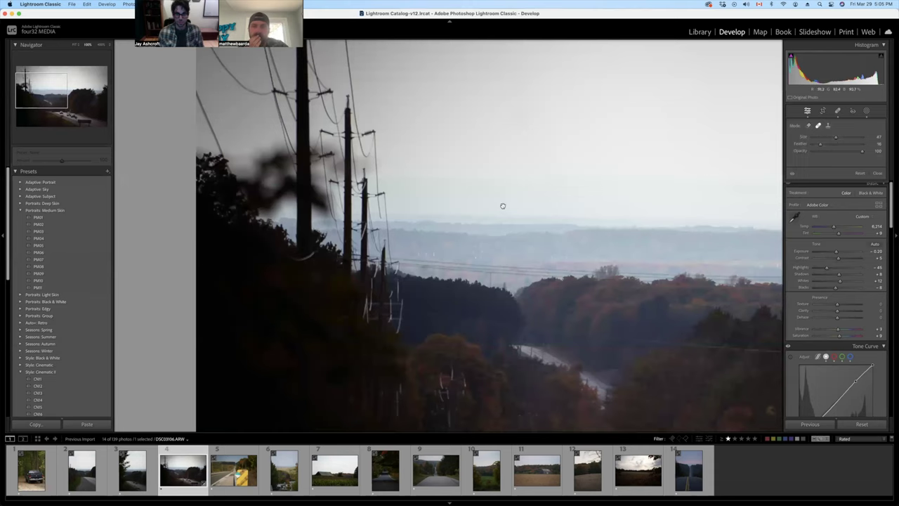
key("q")
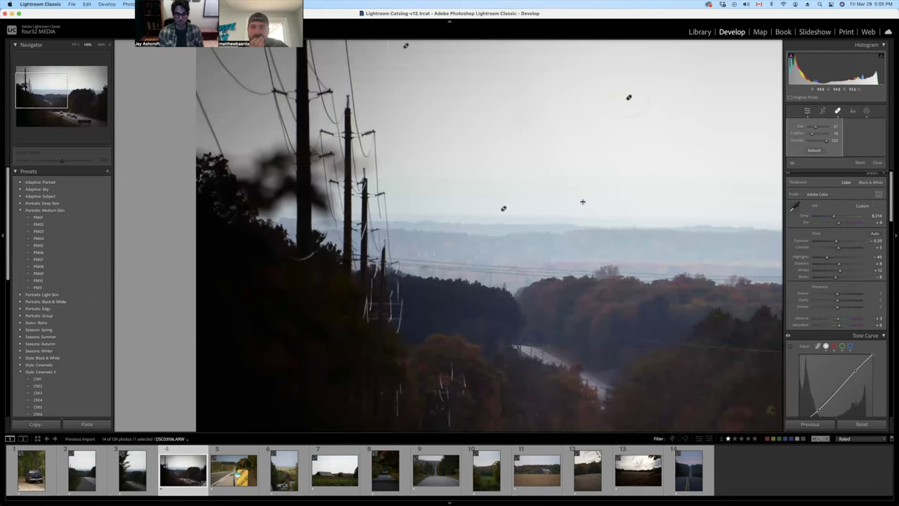
key("q")
Step: Try to remove the speed limit sign behind the cars with a size 70 Heal brush, and undo the removal
scroll(421, 239, "right", 5)
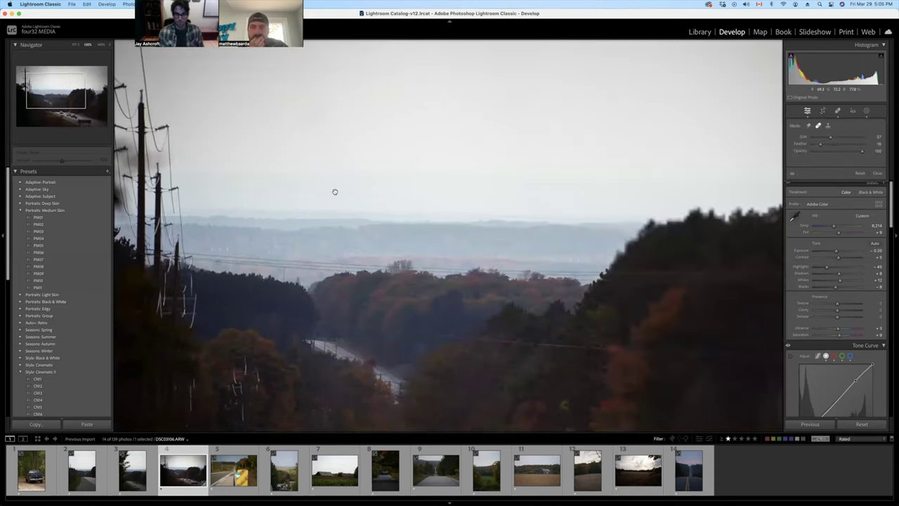
scroll(616, 192, "down", 10)
scroll(616, 191, "right", 5)
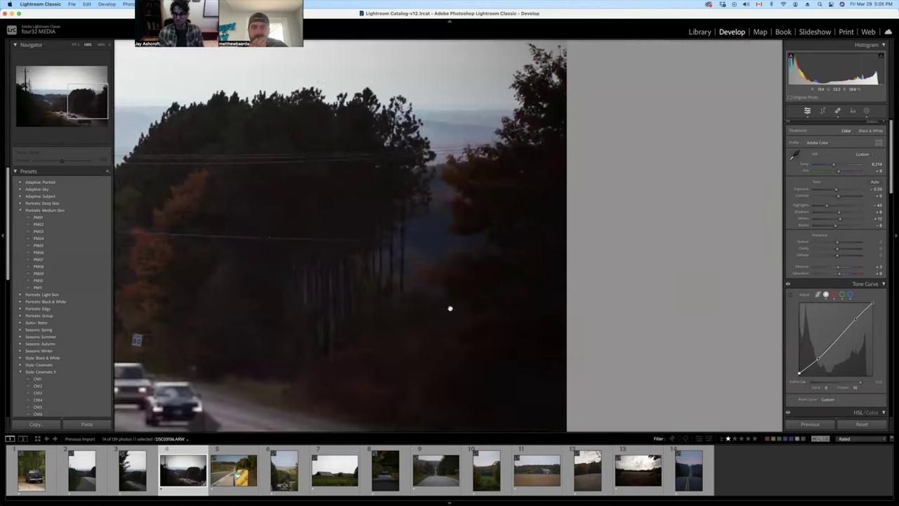
scroll(573, 186, "left", 6)
scroll(575, 232, "up", 4)
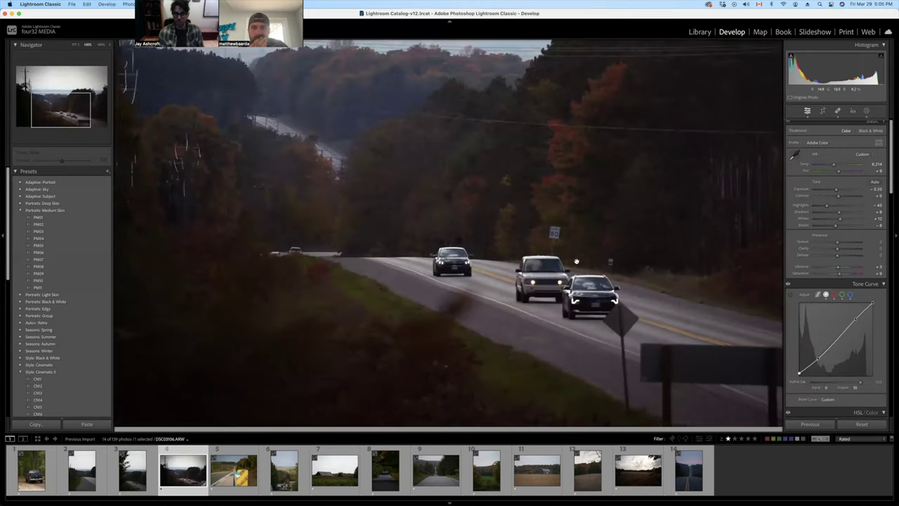
key("k")
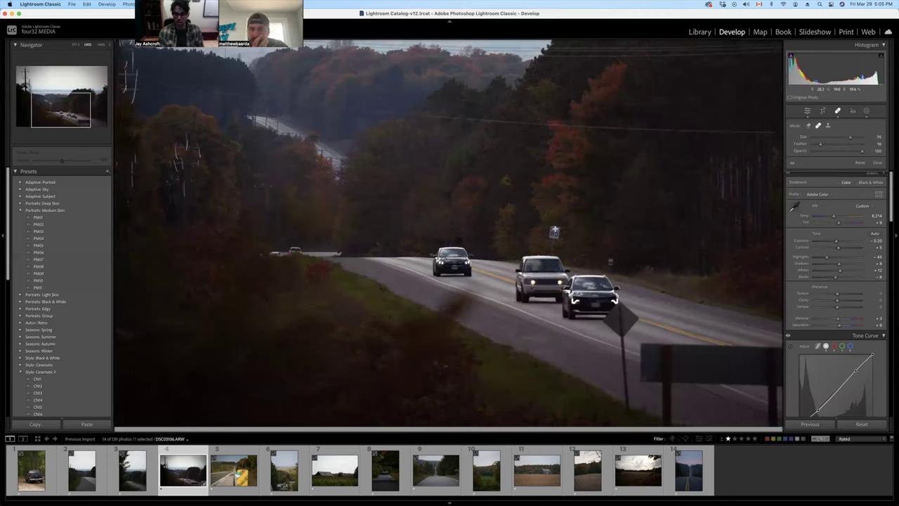
left_click(554, 229)
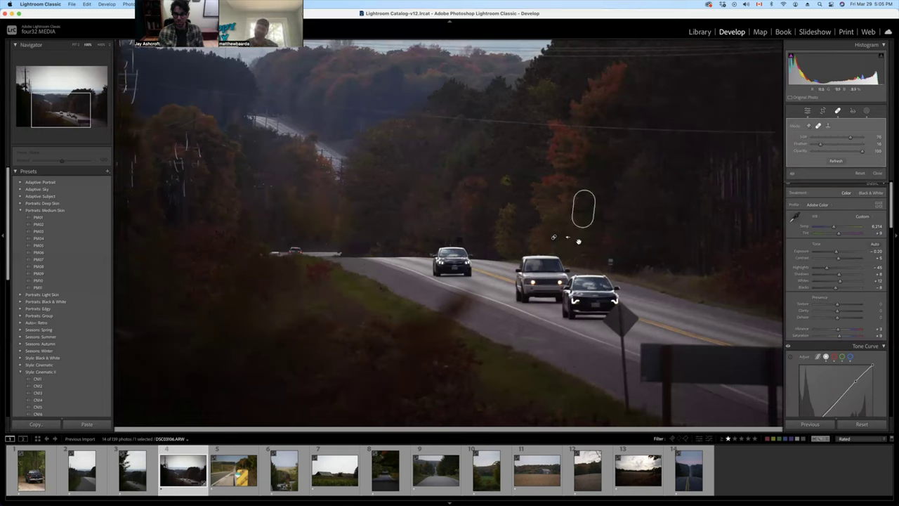
key("k")
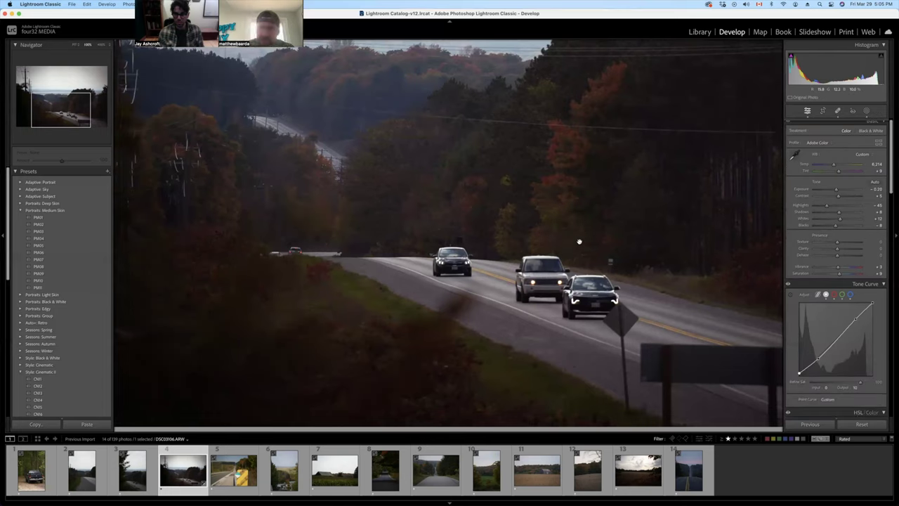
key("super+z")
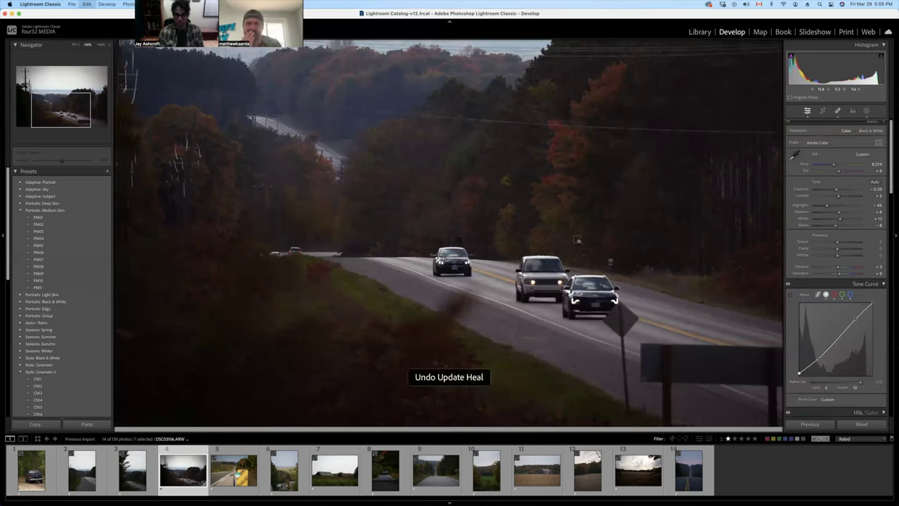
key("super+z")
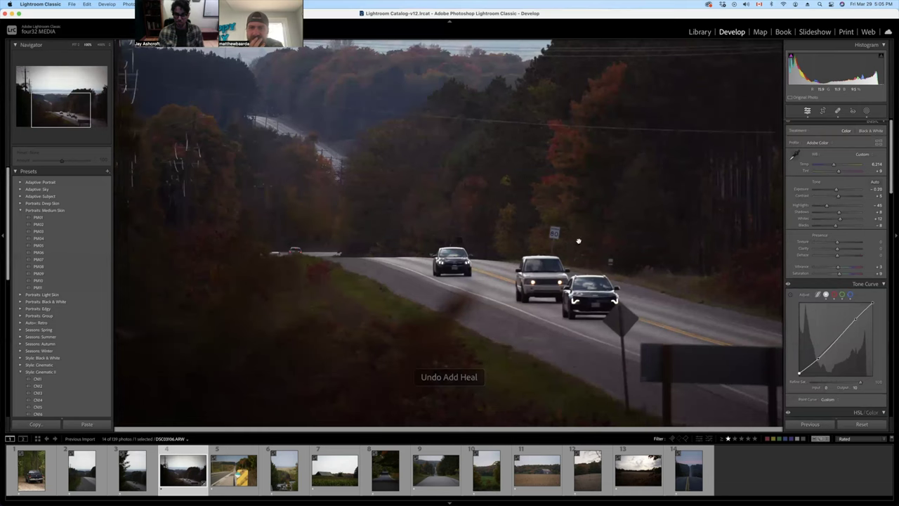
Step: Heal the spot at the far right edge of the sky with a size 77 brush
left_click(537, 174)
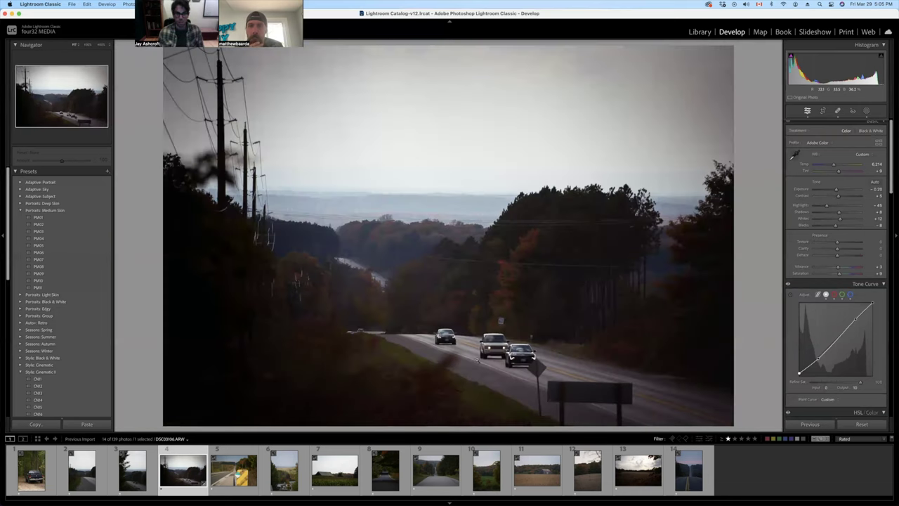
key("q")
left_click(728, 71)
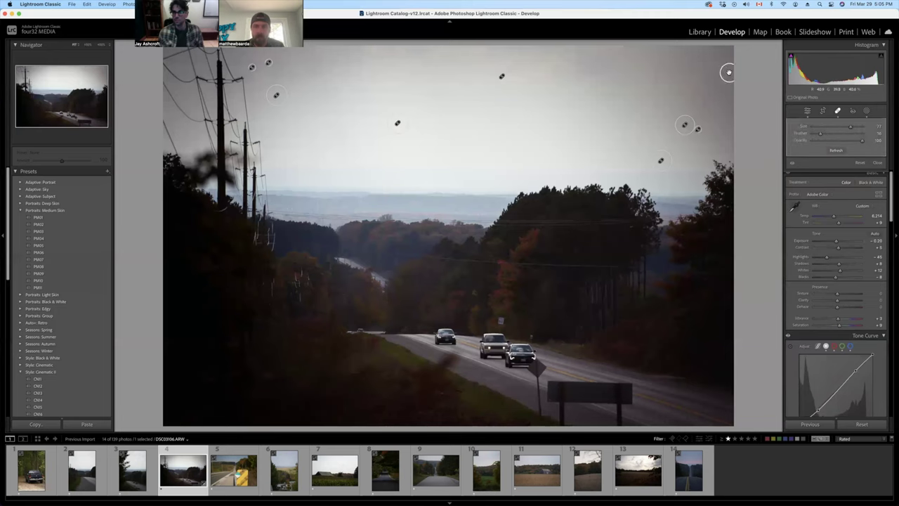
key("q")
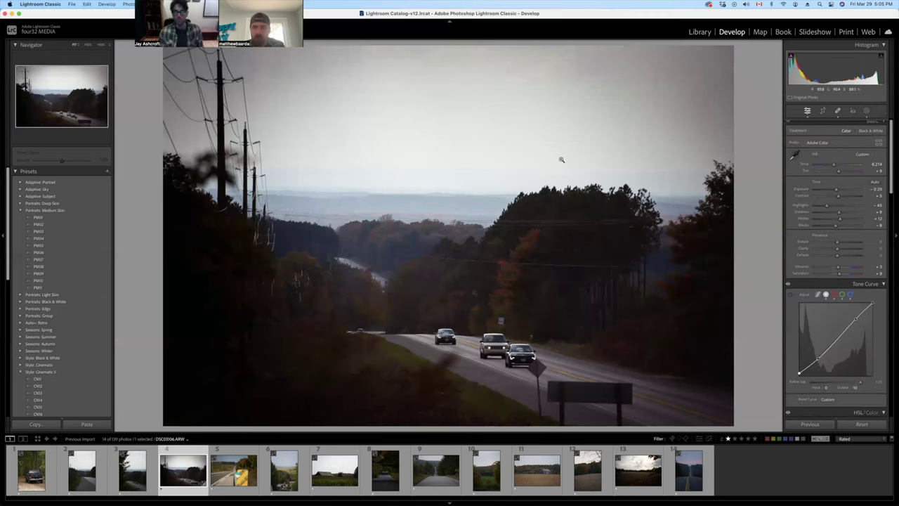
Step: Compare the edited photo with its original version several times
key("backslash")
key("backslash")
key("backslash")
key("backslash")
key("backslash")
key("backslash")
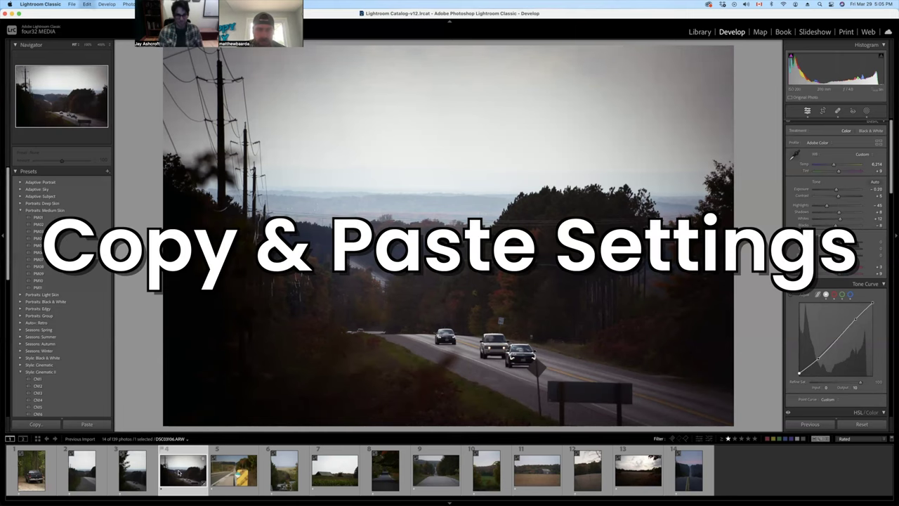
Step: Try a vertical perspective correction on the highway photo, and undo it
key("super+shift+c")
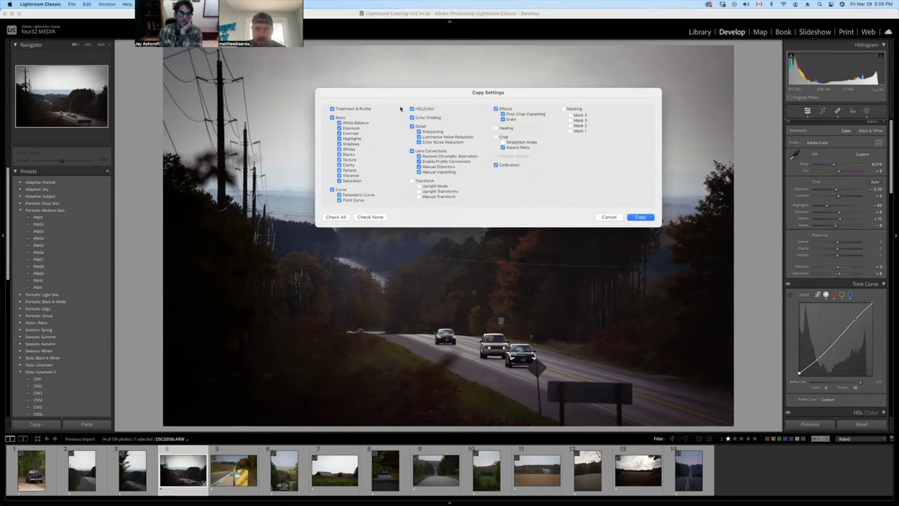
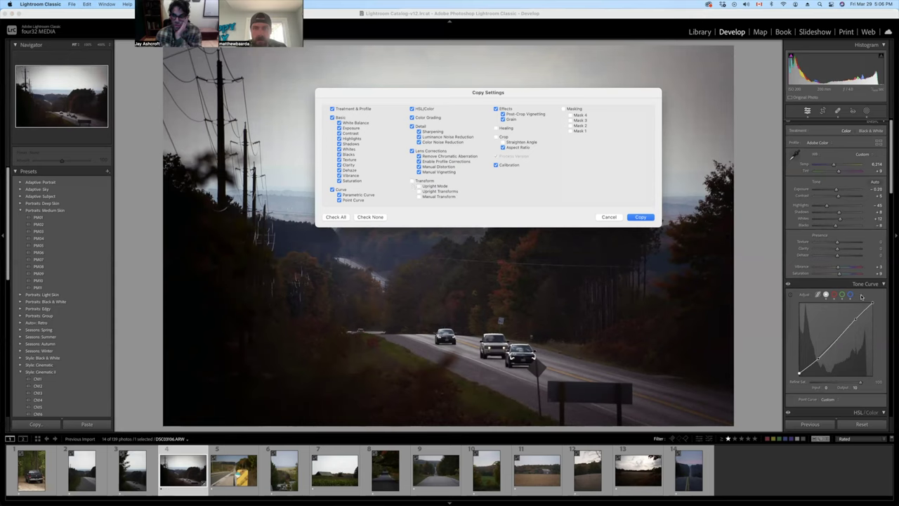
left_click(608, 216)
scroll(855, 264, "down", 15)
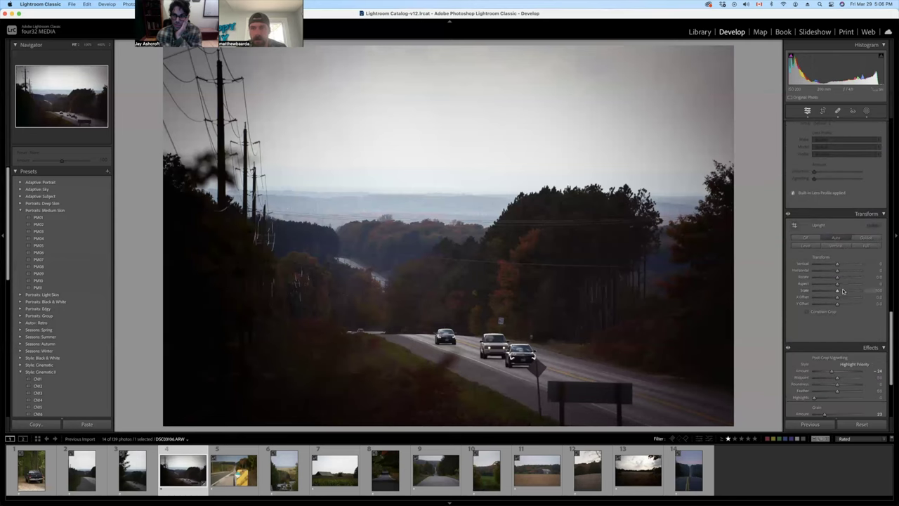
scroll(843, 290, "up", 2)
mouse_move(829, 290)
left_mouse_down()
mouse_move(859, 291)
mouse_move(836, 295)
left_mouse_up()
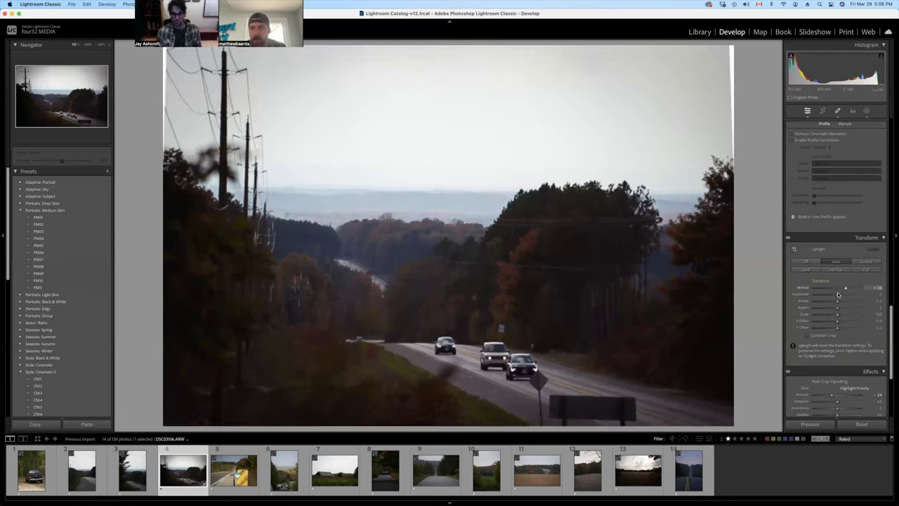
key("super+z")
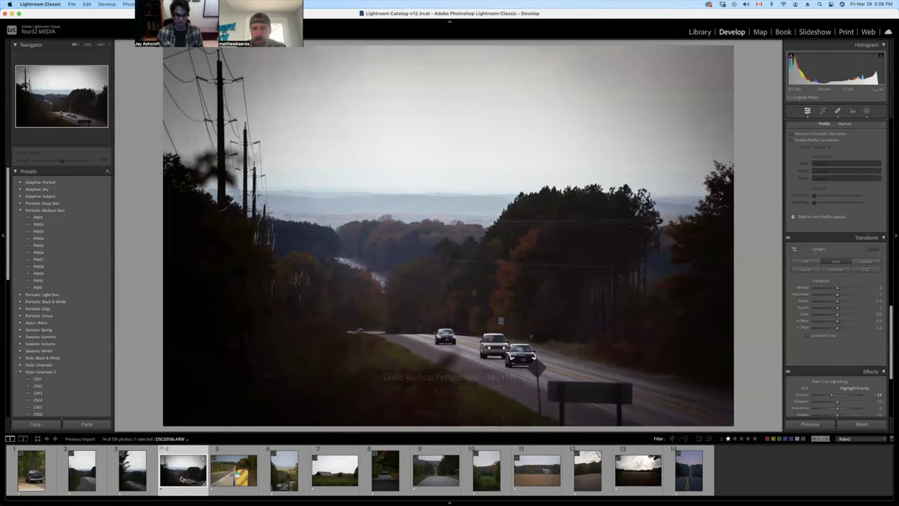
Step: Review the options for copying settings and the healed spots in the highway photo's sky
key("super+shift+c")
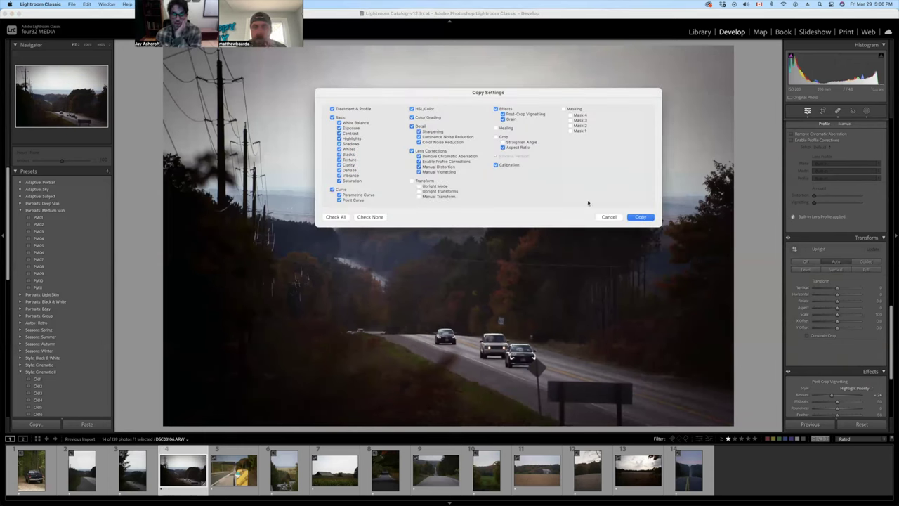
left_click(608, 217)
key("q")
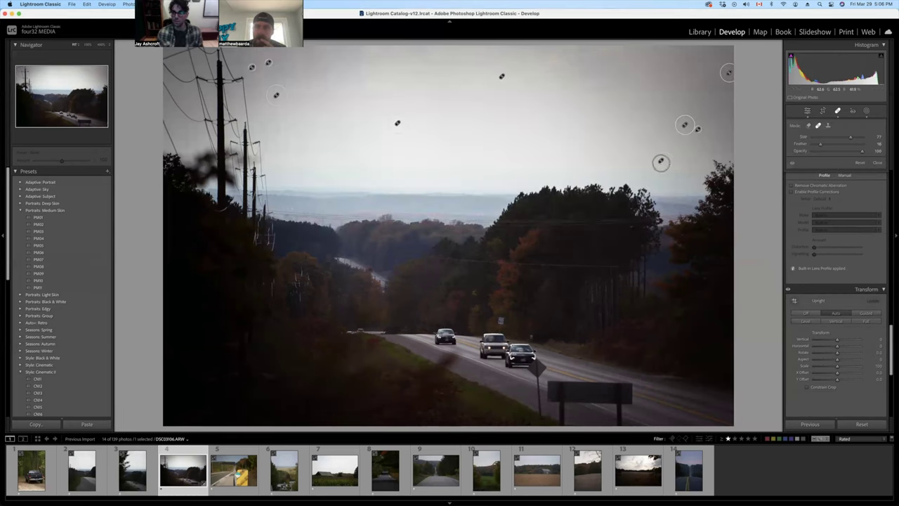
key("q")
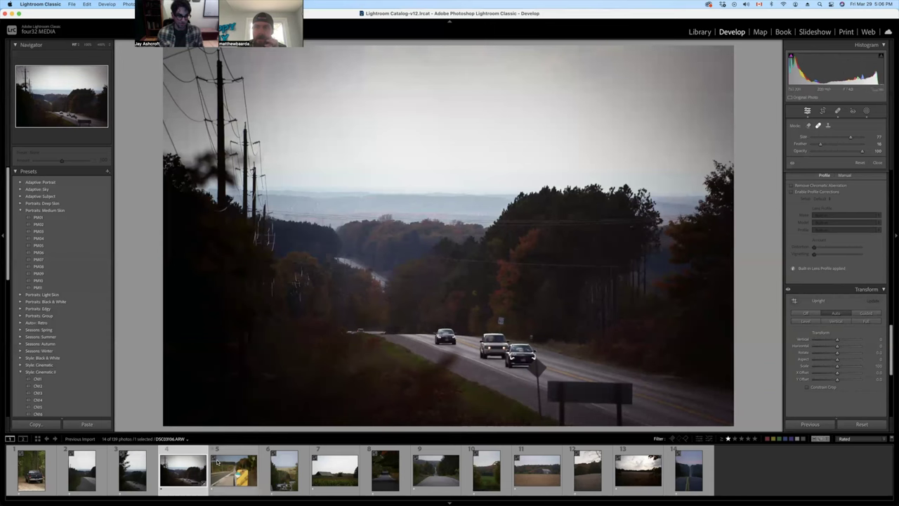
Step: Copy the highway photo's settings without healing, transform and masking, and paste them onto the truck photo and the empty road photo after it
key("super+shift+c")
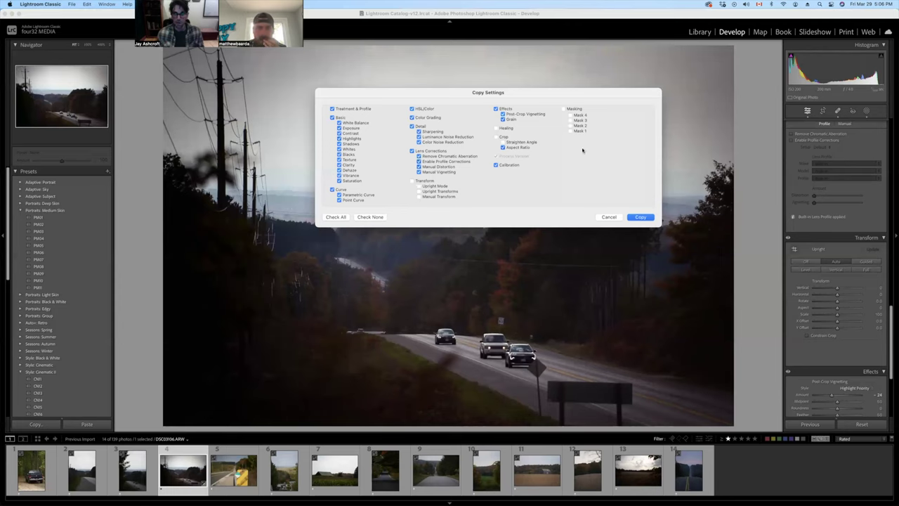
left_click(642, 217)
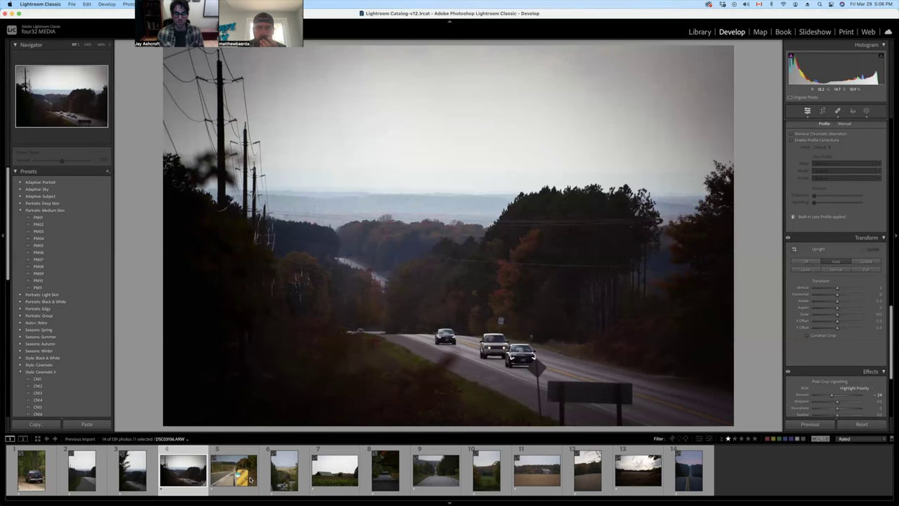
left_click(31, 470)
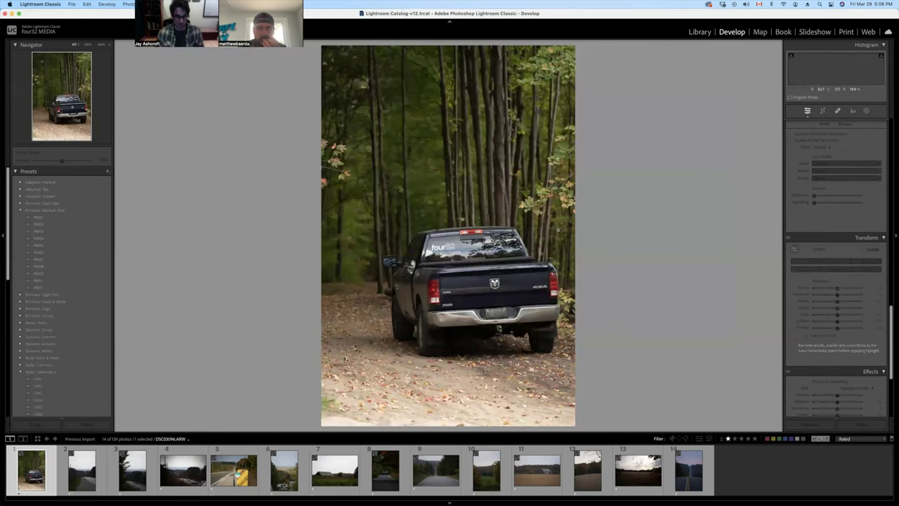
key("super+shift+v")
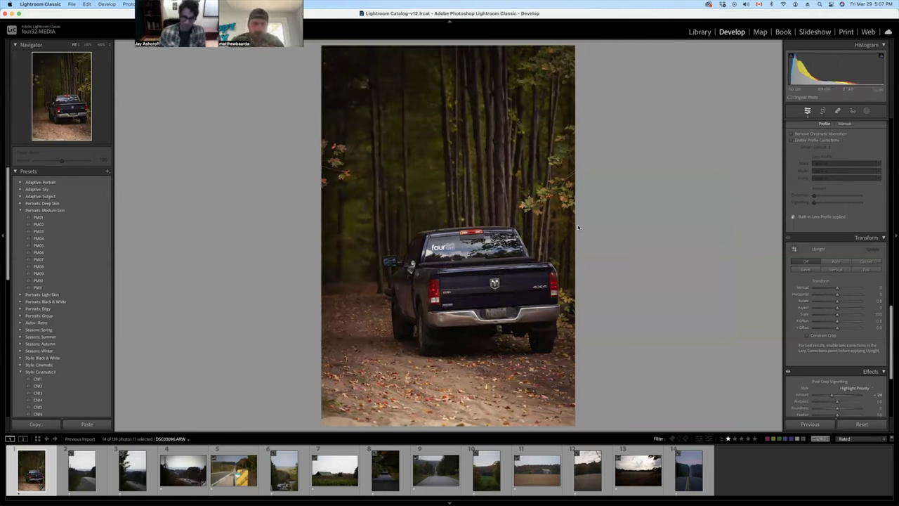
key("Right")
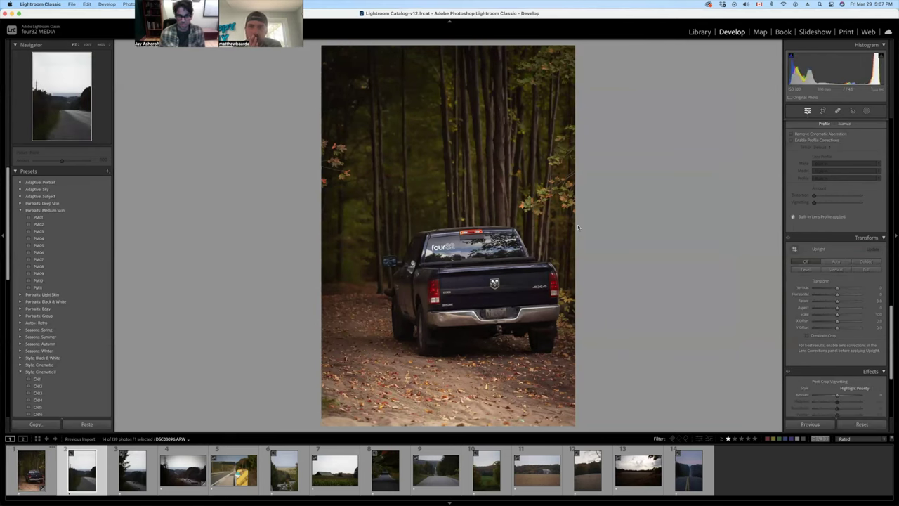
key("super+shift+v")
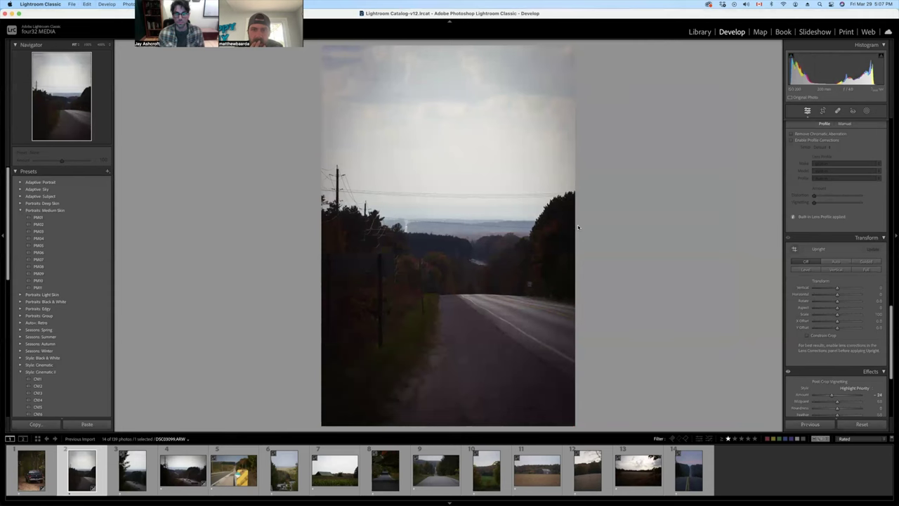
Step: Paste the copied settings onto the third photo, with power lines over the road, and raise its exposure to +0.40
key("Right")
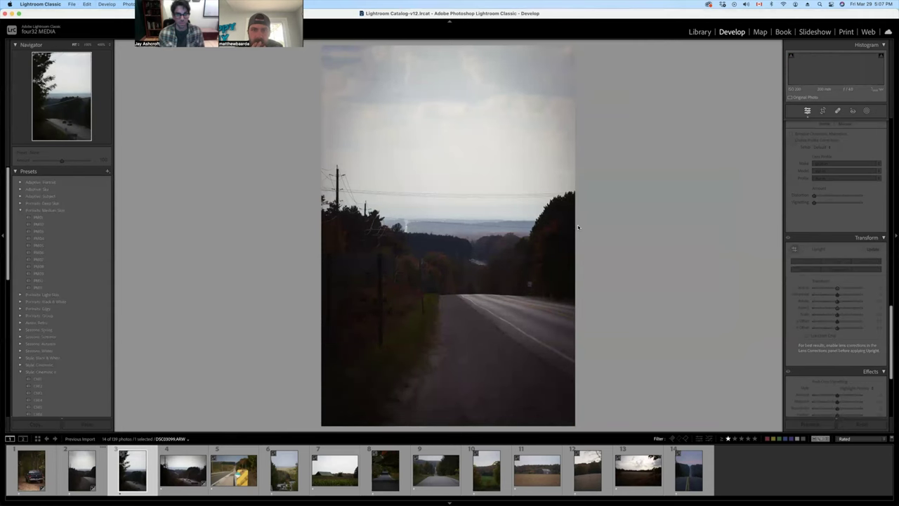
key("super+shift+v")
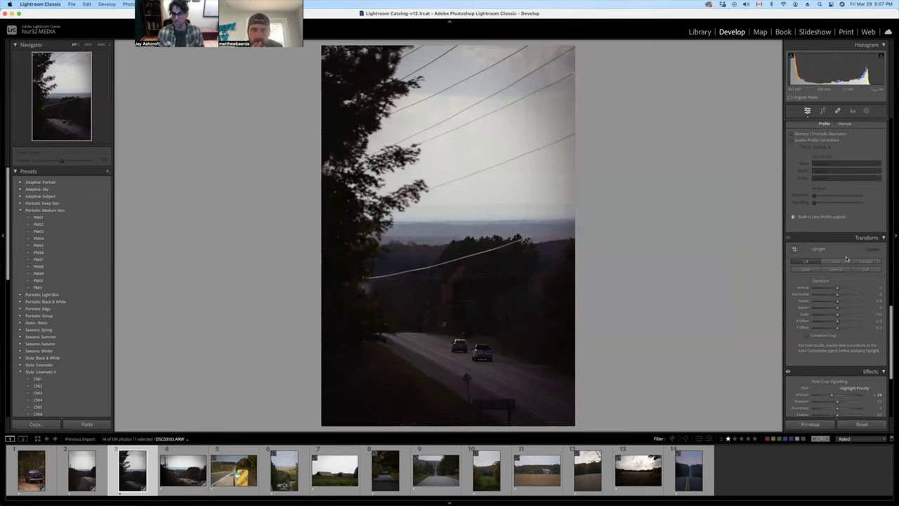
scroll(850, 260, "up", 15)
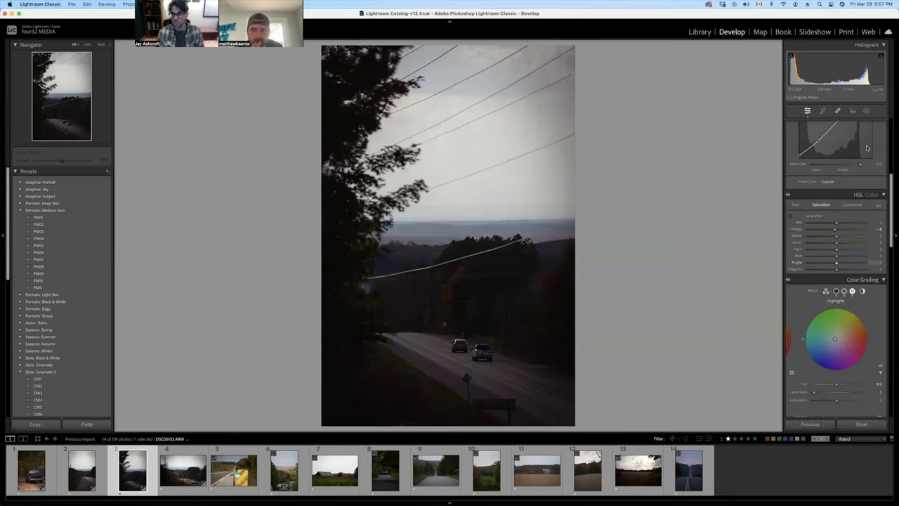
left_click_drag(836, 192, 840, 193)
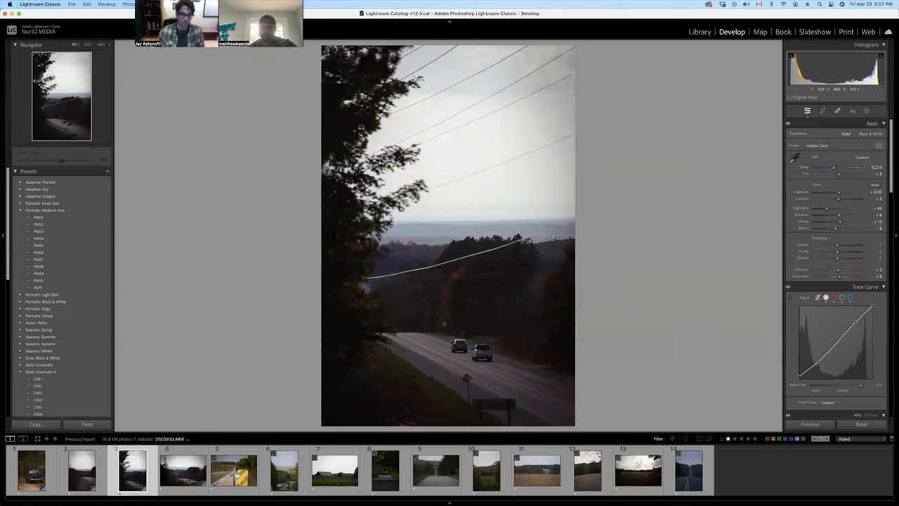
Step: Paste the copied settings onto the yellow road marker photo, and set its temperature to 5,478 and exposure to -0.45
key("Right")
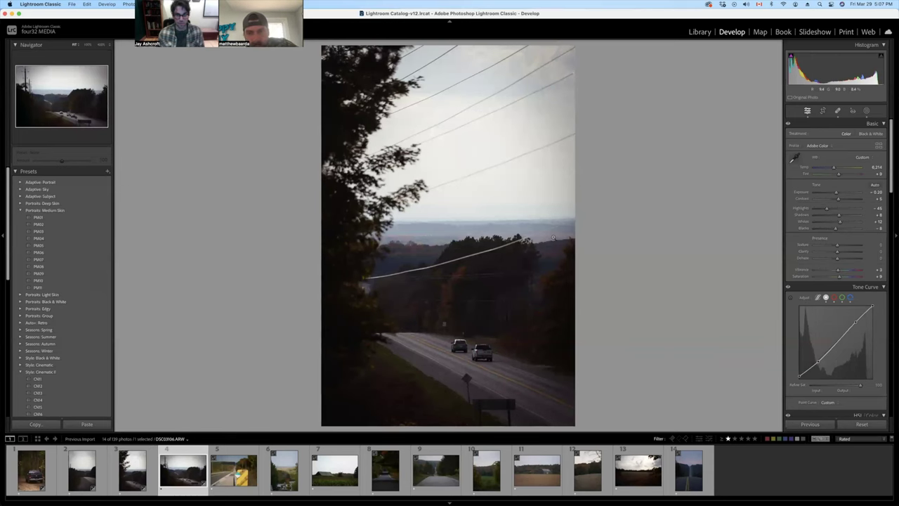
key("Right")
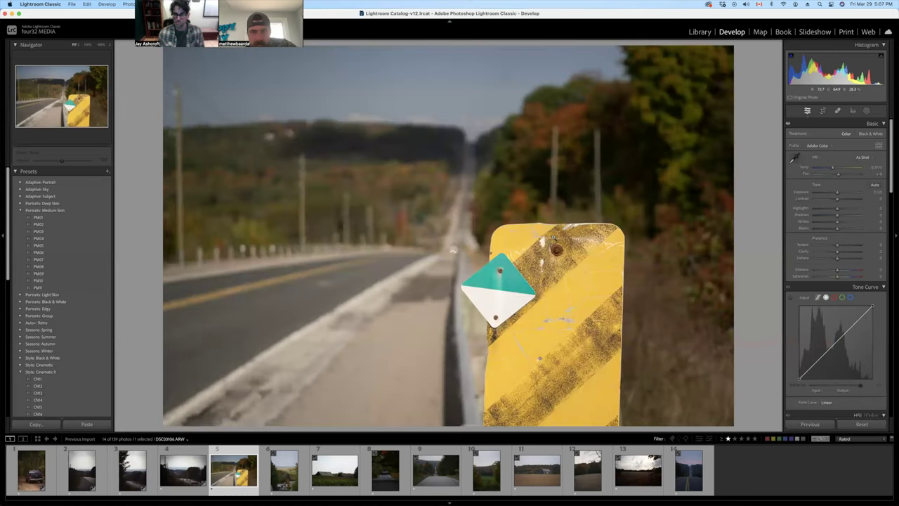
key("super+shift+v")
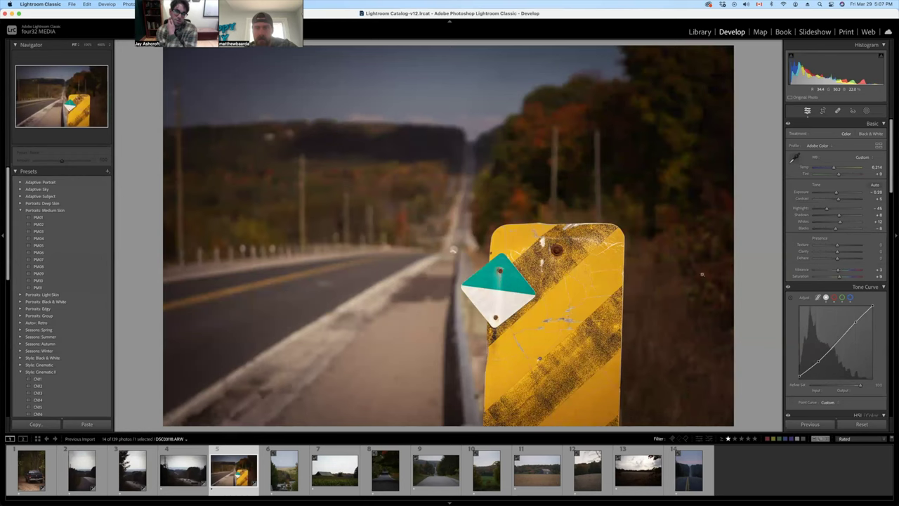
left_click_drag(835, 170, 830, 169)
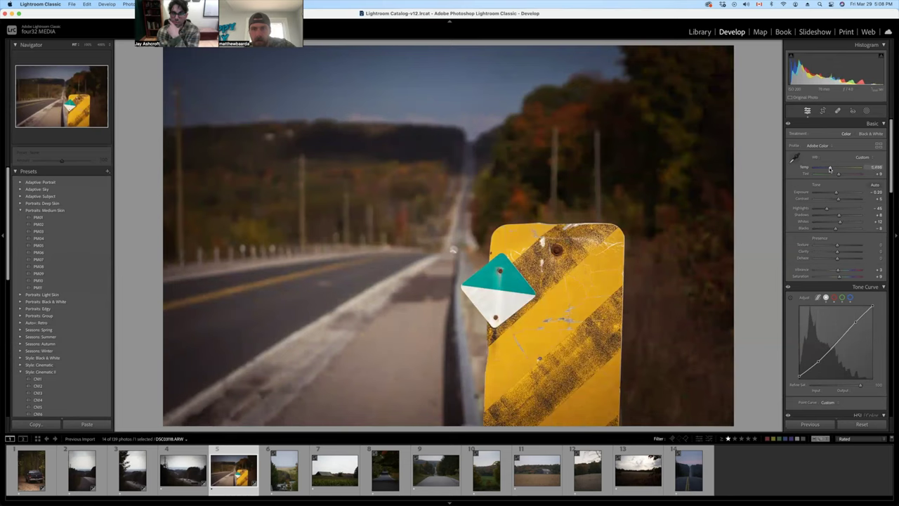
left_click_drag(834, 190, 835, 193)
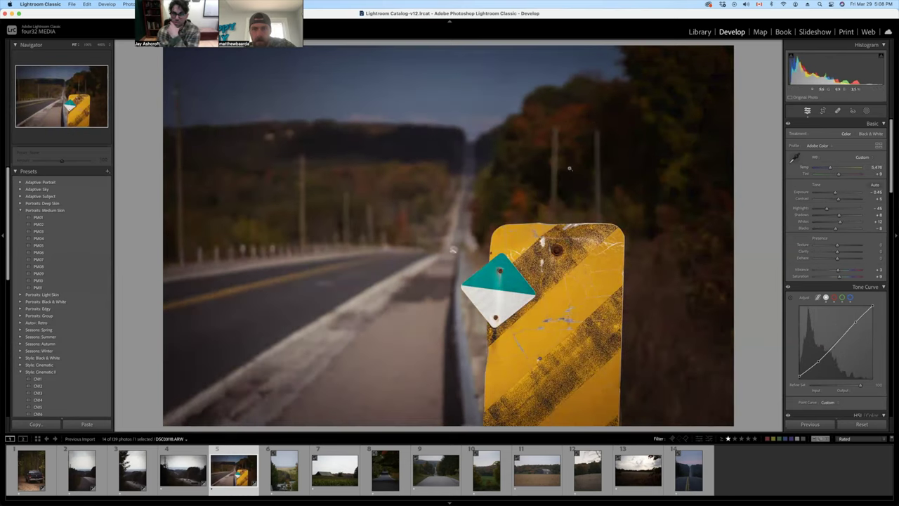
Step: Paste the copied settings onto the autumn valley photo and reset its post-crop vignetting amount to 0
key("Right")
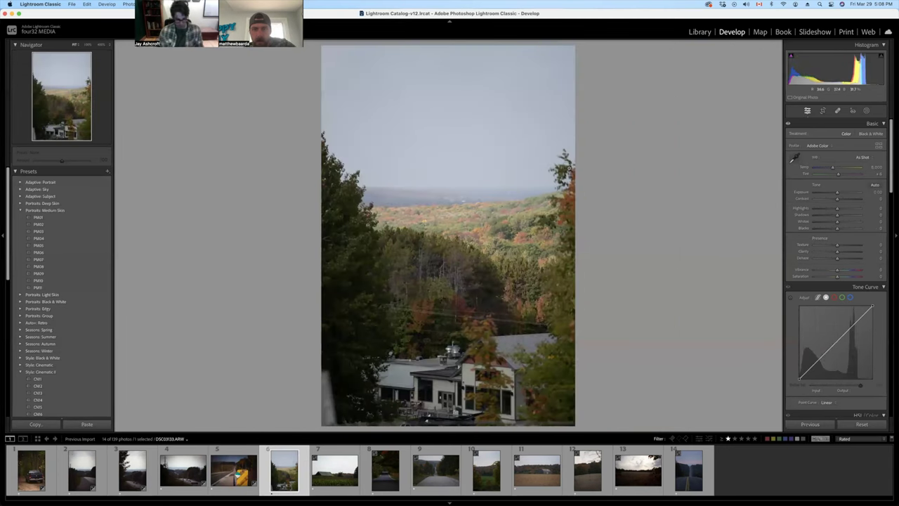
key("super+shift+v")
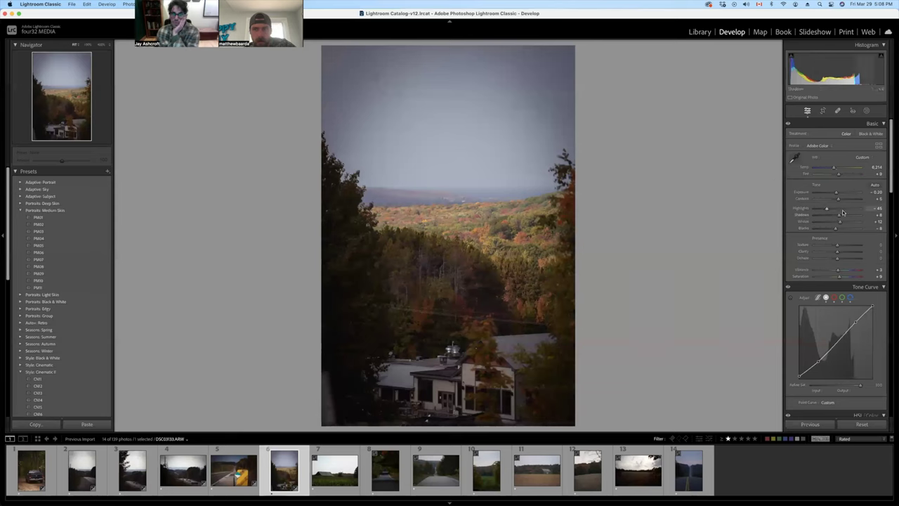
scroll(842, 212, "down", 10)
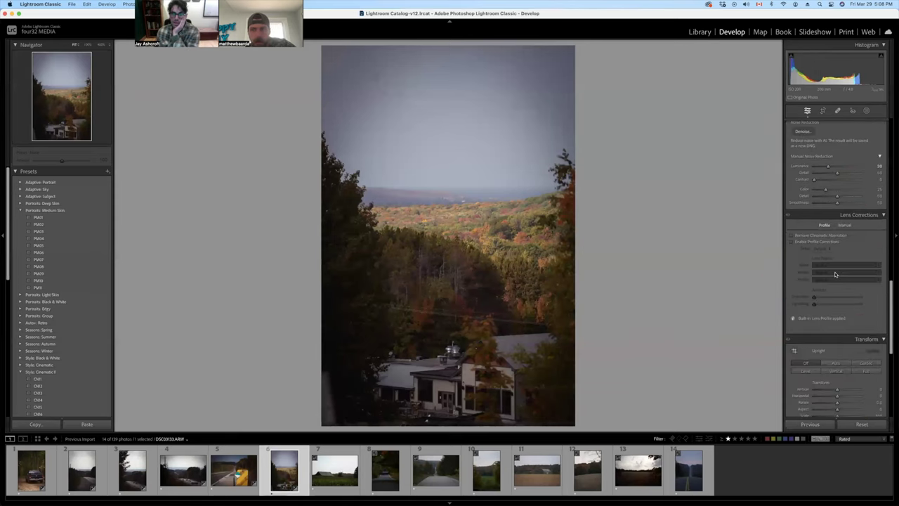
scroll(835, 274, "down", 3)
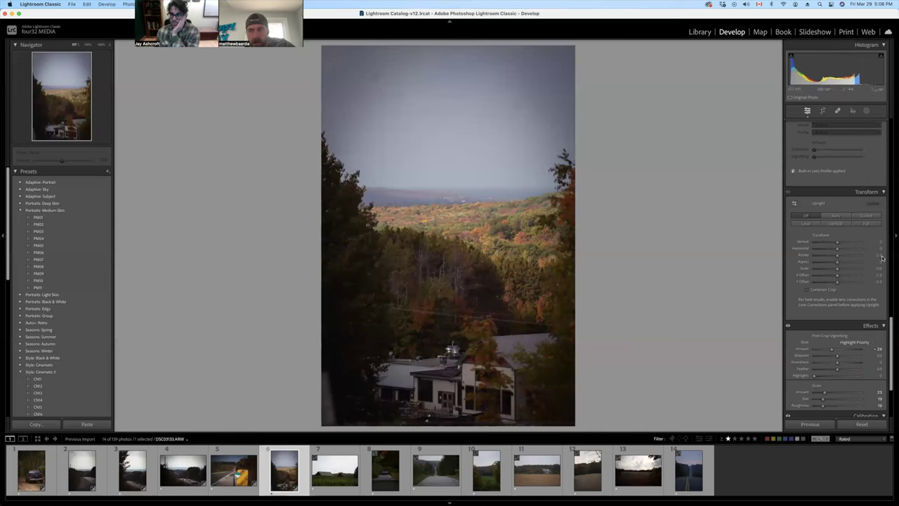
double_click(832, 350)
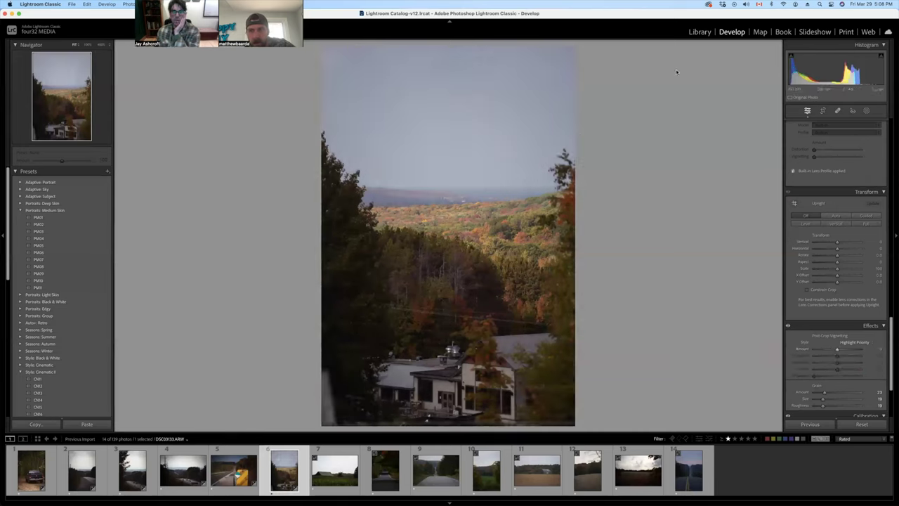
Step: Heal the five dust spots in the sky of the autumn valley photo
key("q")
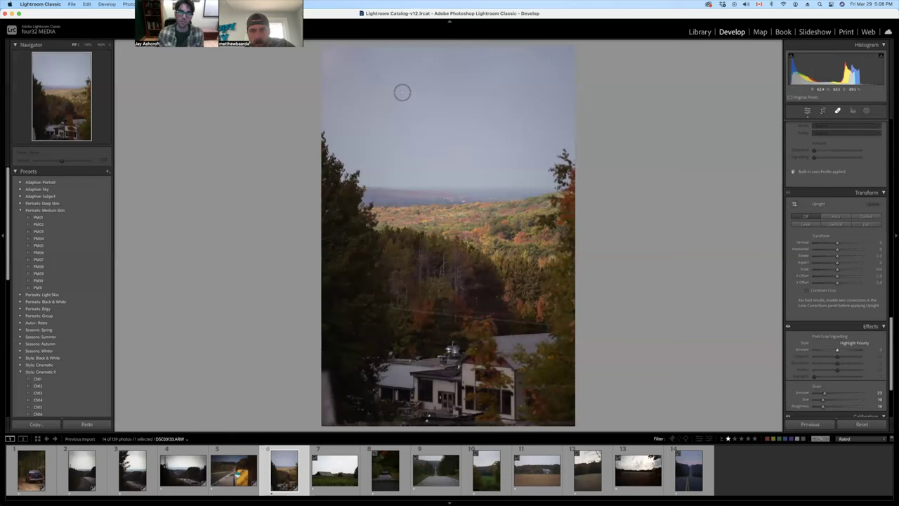
left_click(399, 93)
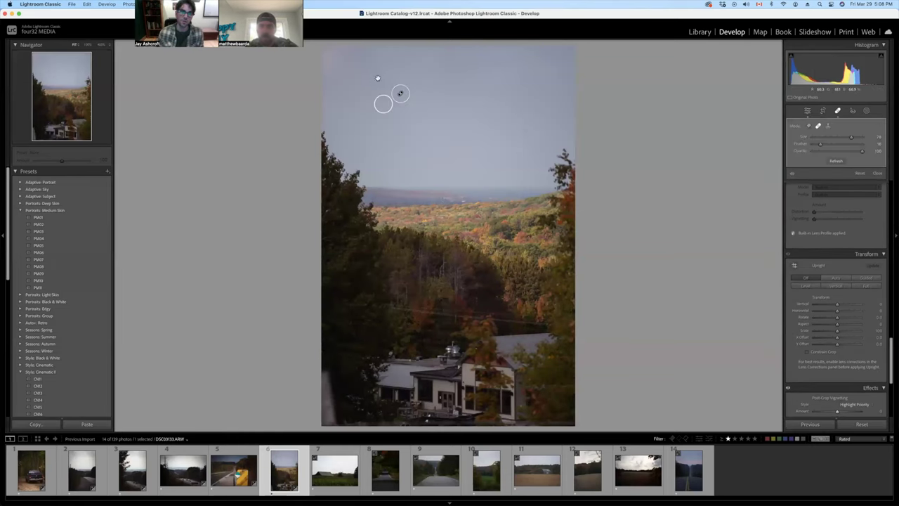
left_click(378, 77)
left_click(342, 49)
left_click(515, 107)
left_click(539, 108)
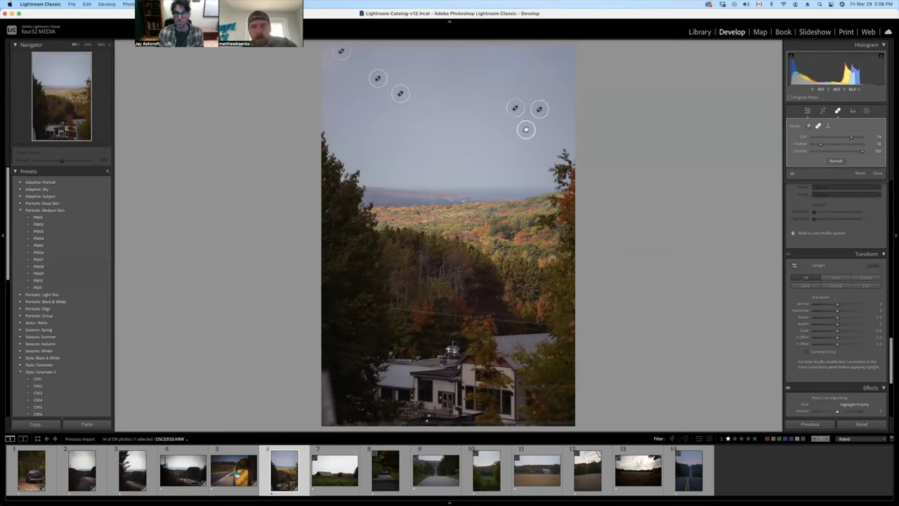
key("q")
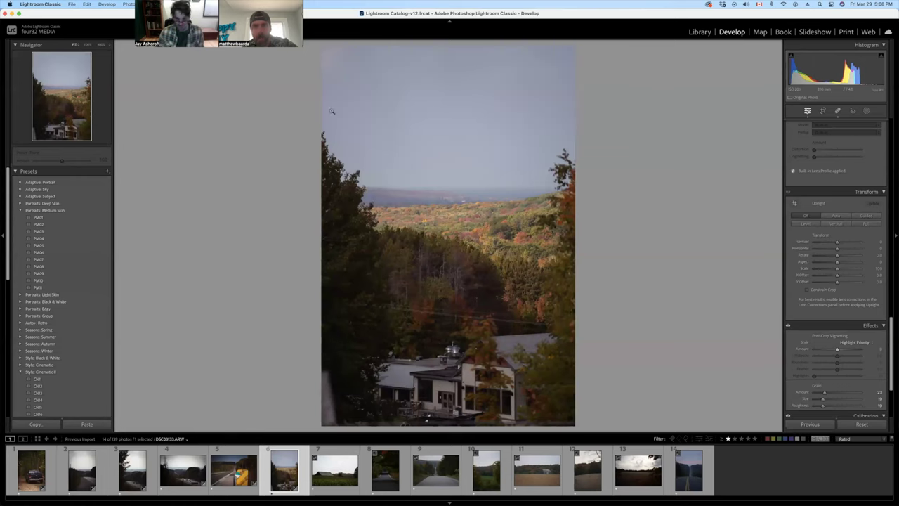
Step: Paste the copied settings onto the barn and cornfield photo and reset its post-crop vignetting amount to 0
key("Right")
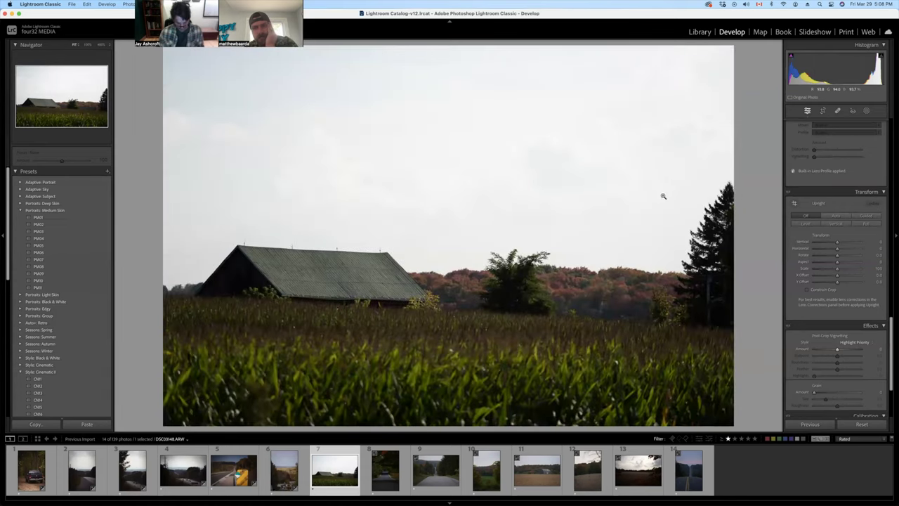
key("super+shift+v")
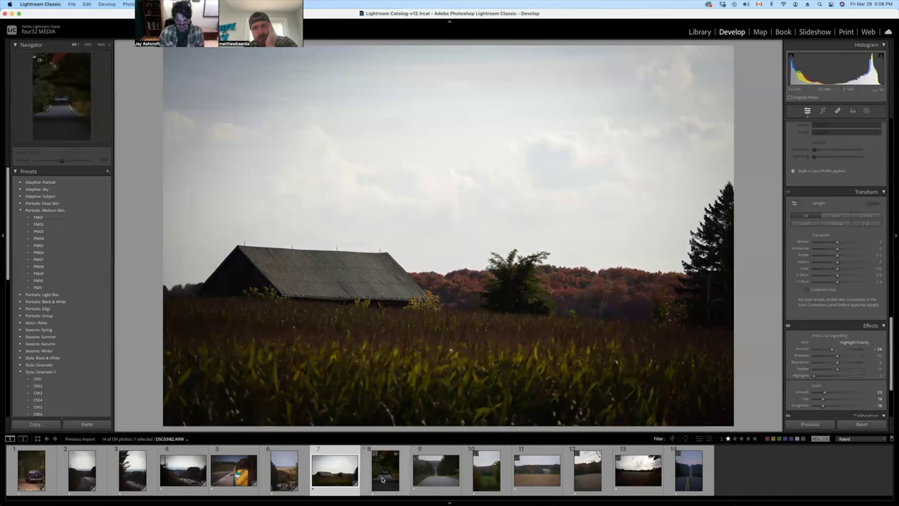
double_click(834, 349)
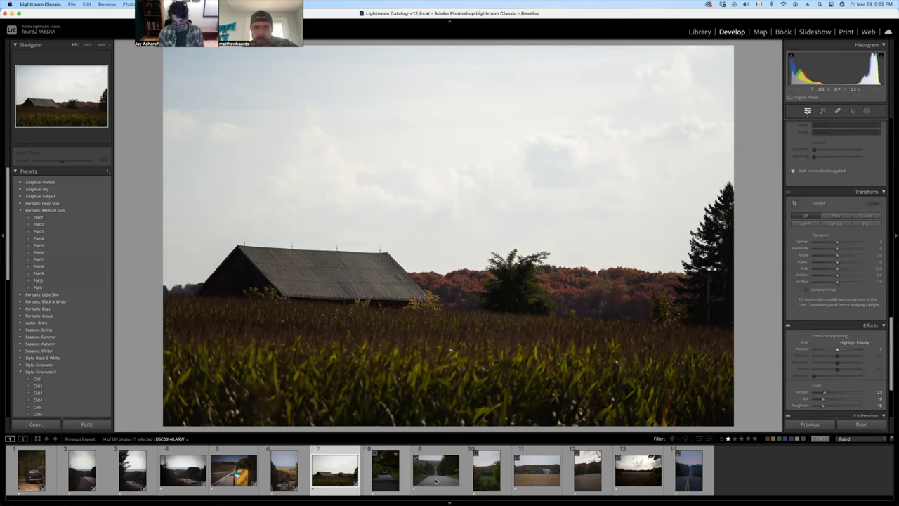
Step: Copy the barn and cornfield photo's develop settings and paste them onto the dark tree-lined road photo
key("super+shift+c")
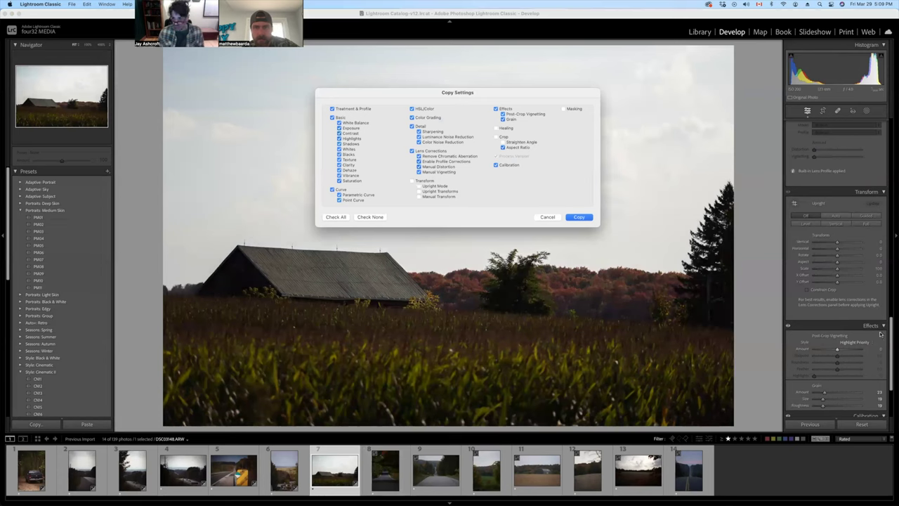
left_click(576, 218)
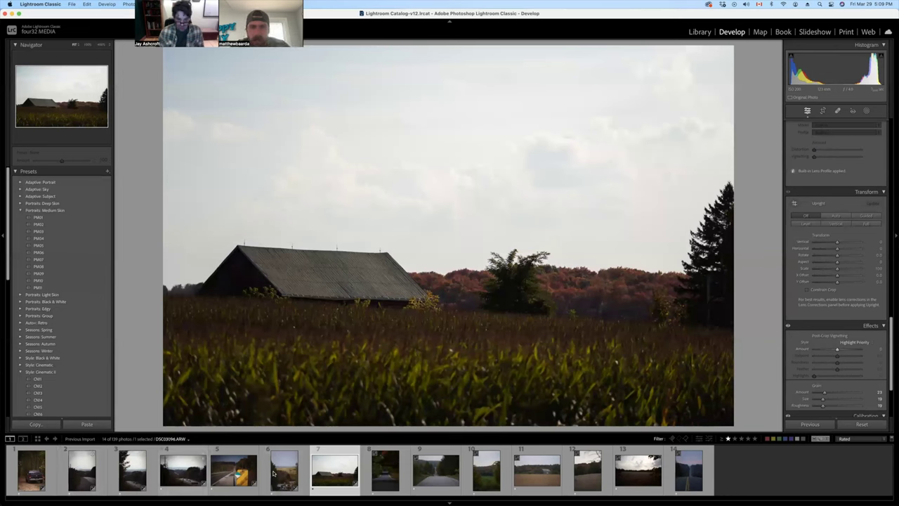
left_click(385, 469)
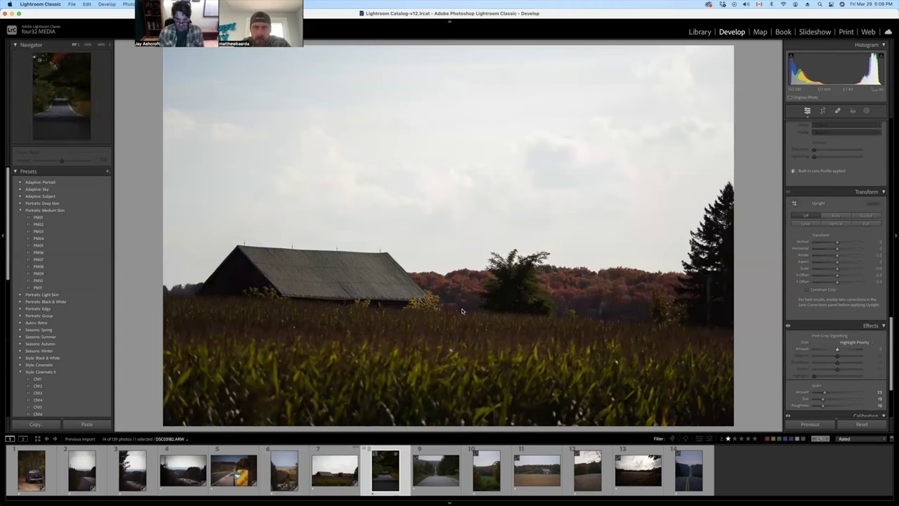
key("super+shift+v")
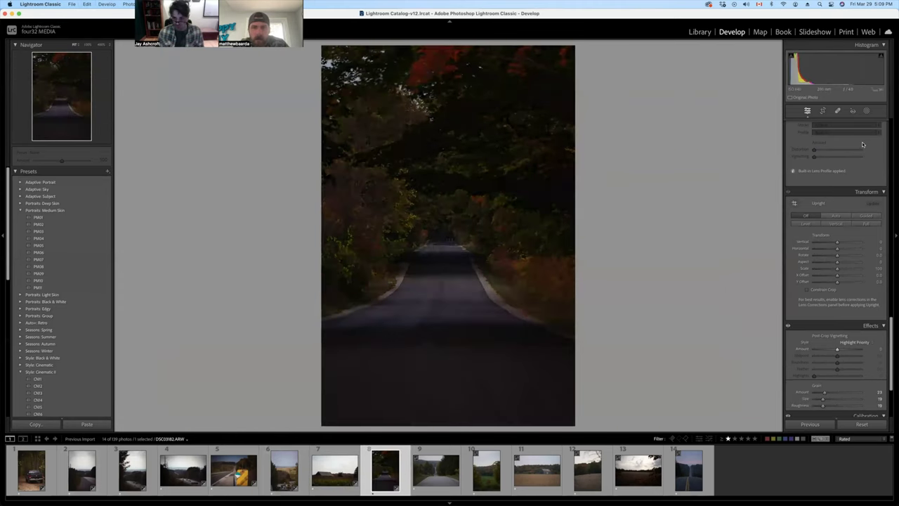
Step: Raise the tree-lined road photo's exposure to +0.80 and compare it with the unedited version
scroll(841, 311, "up", 5)
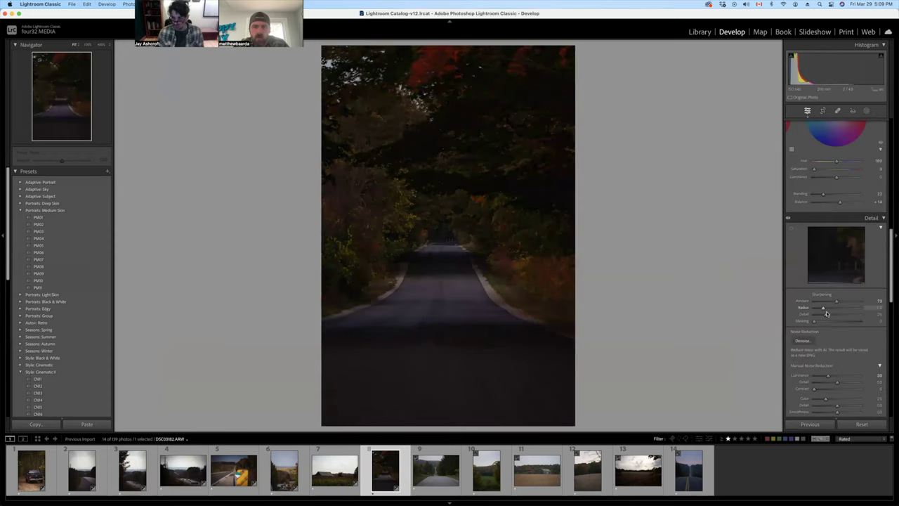
scroll(829, 313, "up", 5)
scroll(827, 313, "up", 2)
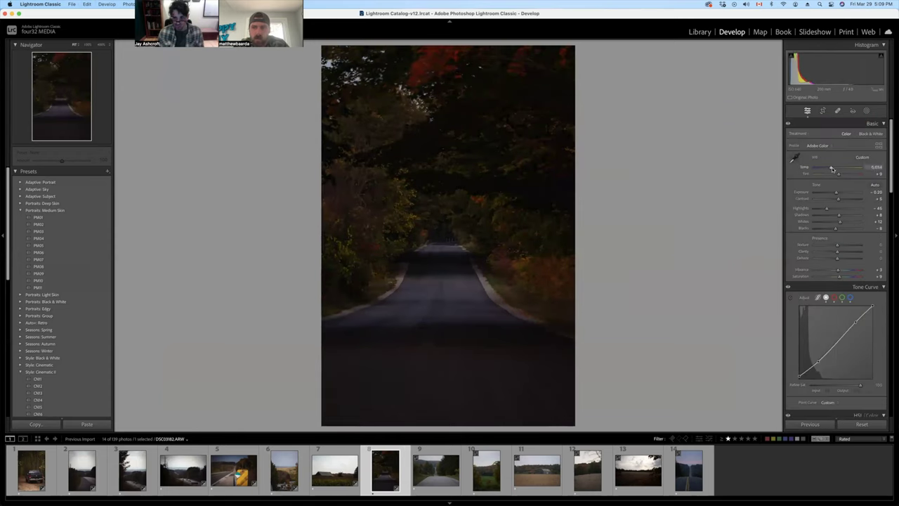
left_click_drag(836, 192, 840, 193)
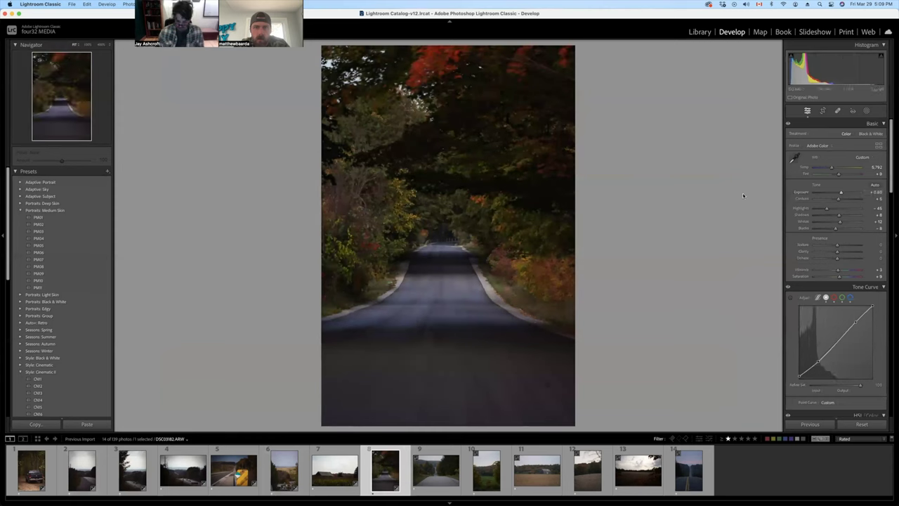
key("backslash")
key("backslash")
key("backslash")
key("backslash")
Step: Copy these settings onto the hilly road photo and set temperature 6,100, tint +10, exposure -0.10, highlights -18 and whites +41
key("super+shift+c")
key("Return")
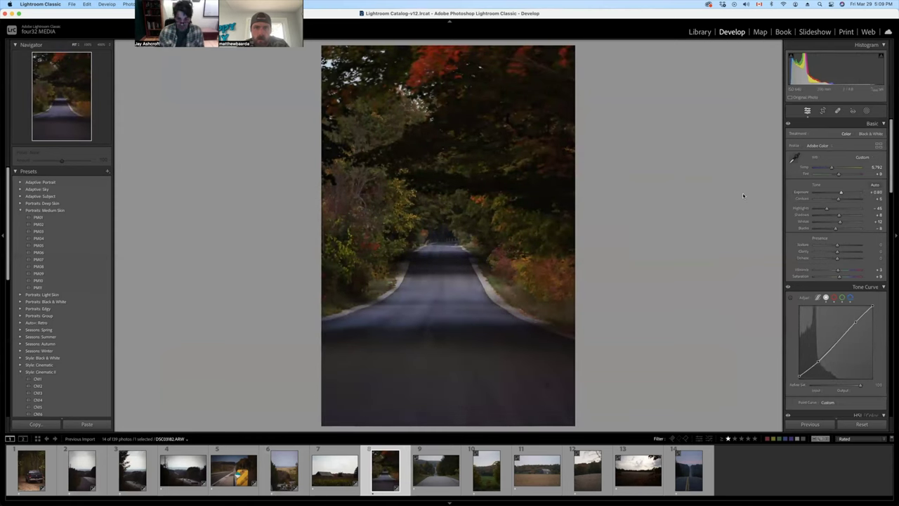
key("Right")
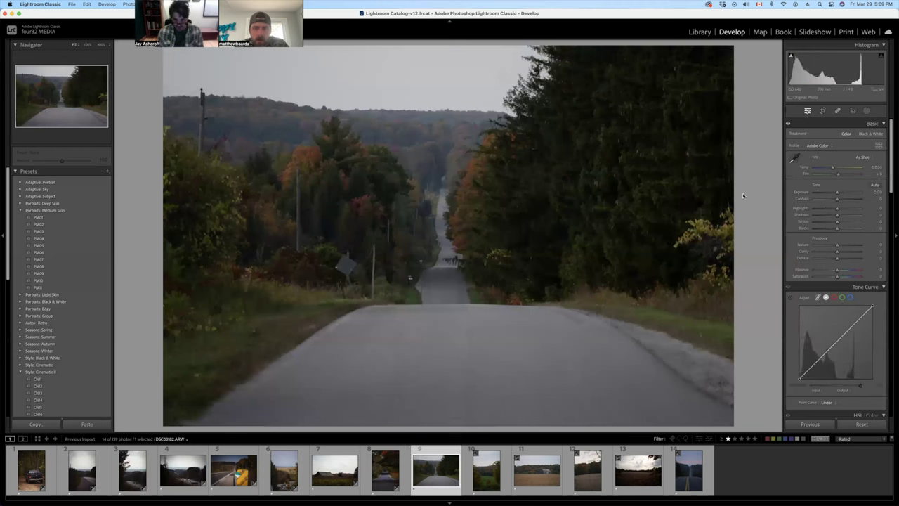
key("super+shift+v")
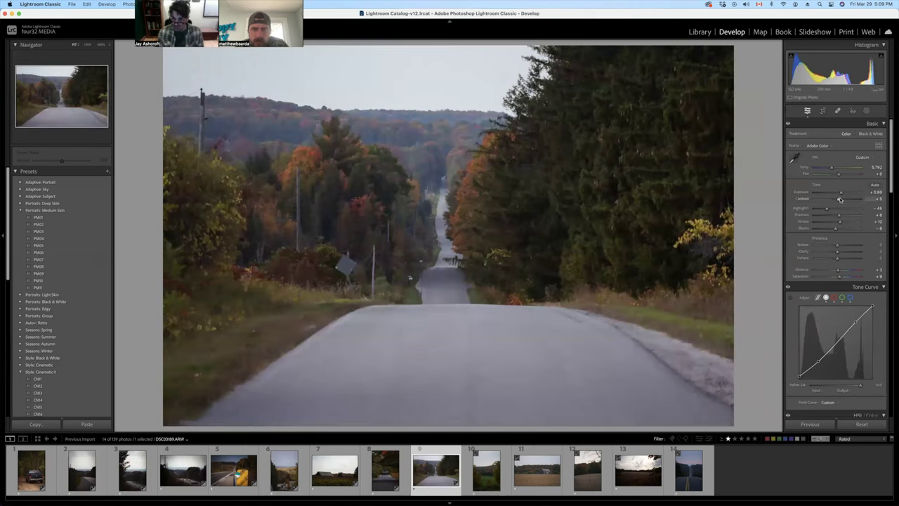
left_click_drag(840, 193, 847, 223)
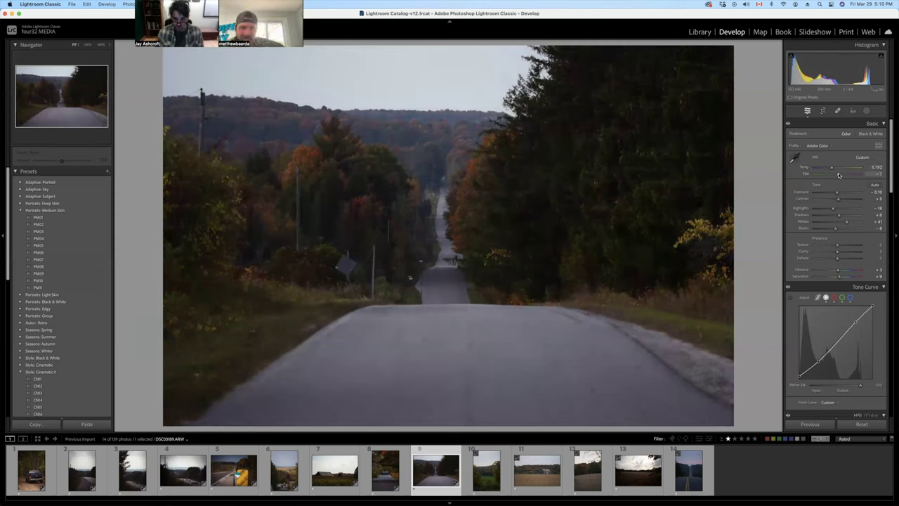
left_click_drag(840, 165, 833, 168)
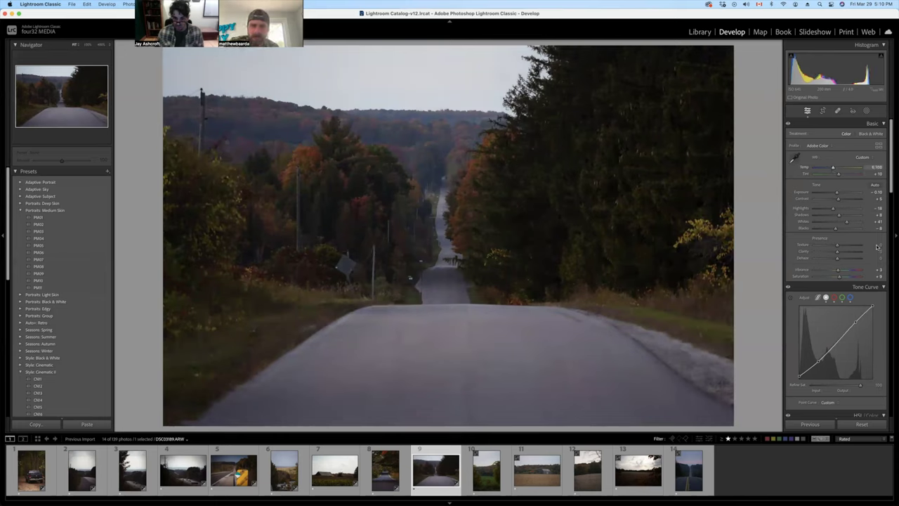
Step: Fine-tune the hilly road photo's red, green and blue tone curves, slightly lowering their highlight points to neutralise the colour cast
scroll(817, 267, "down", 5)
scroll(816, 268, "up", 3)
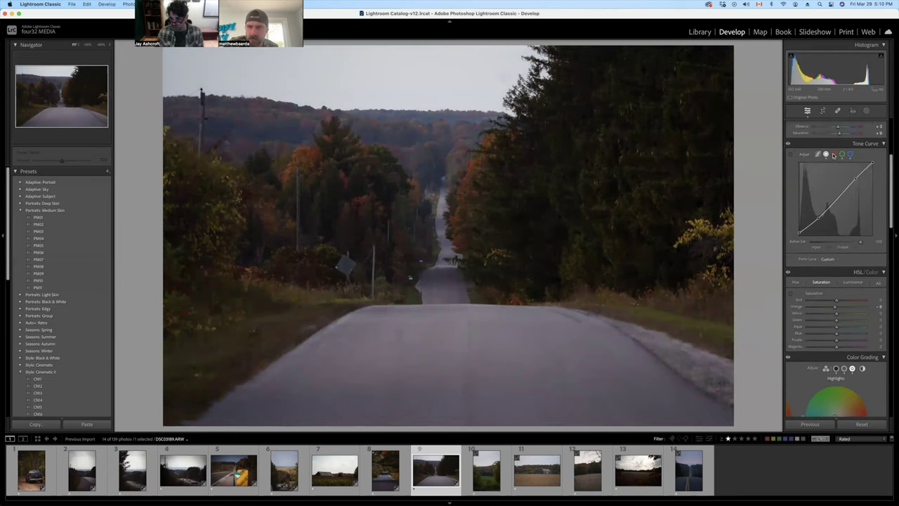
left_click(833, 155)
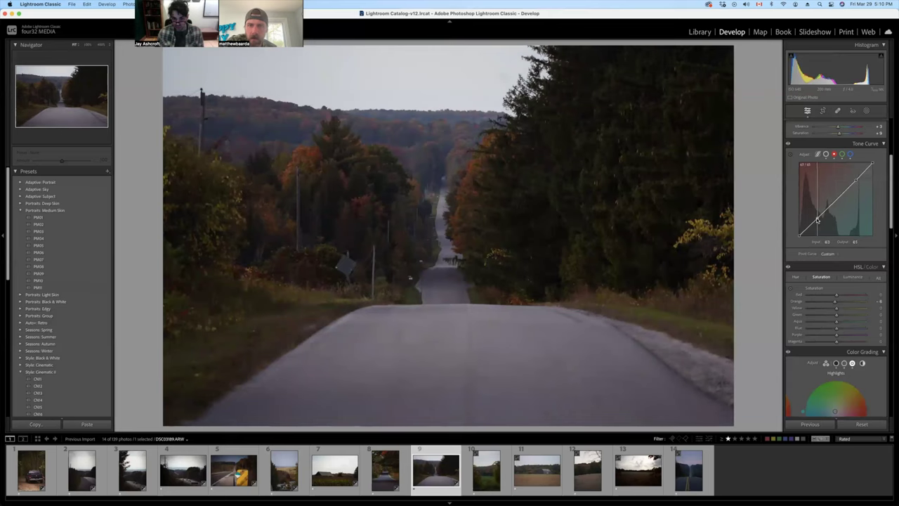
left_click(841, 154)
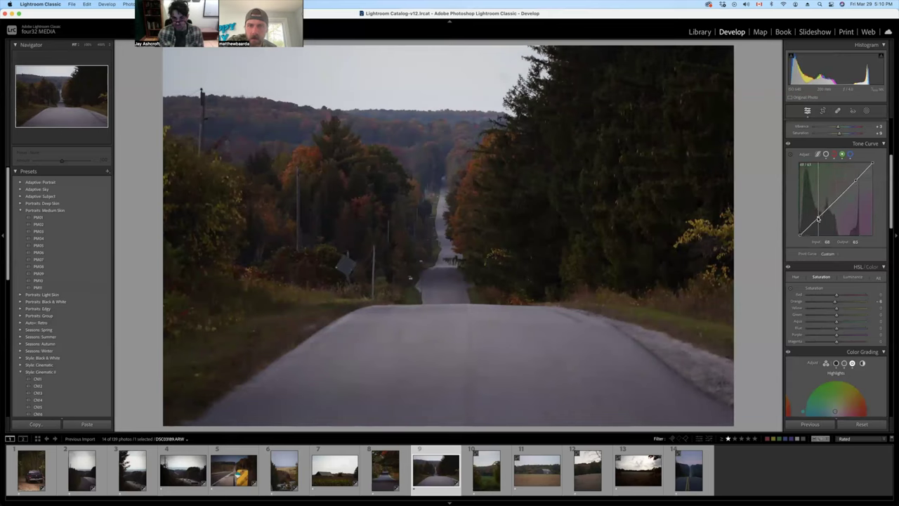
left_click(817, 219)
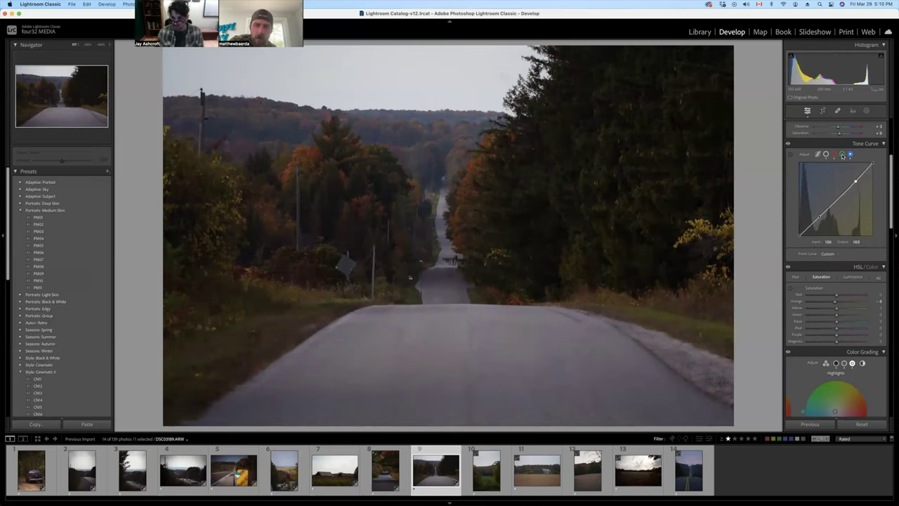
left_click(842, 154)
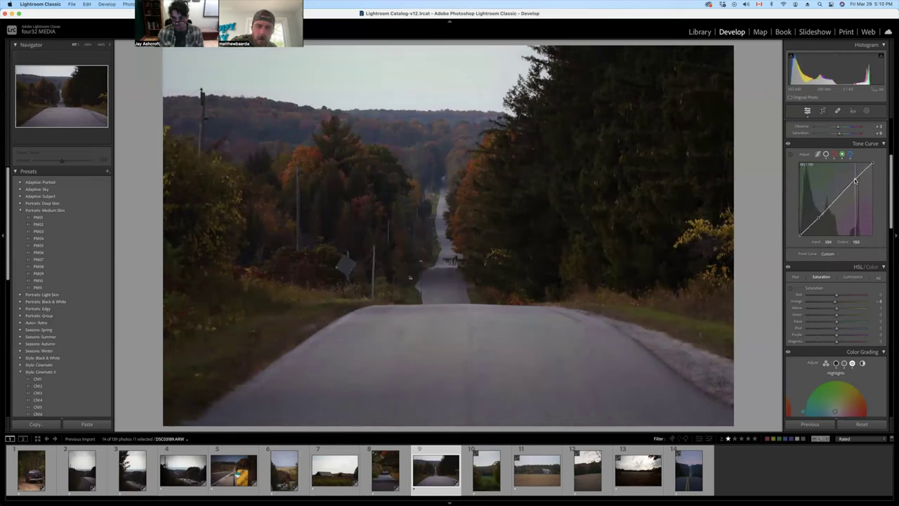
left_click_drag(855, 181, 855, 184)
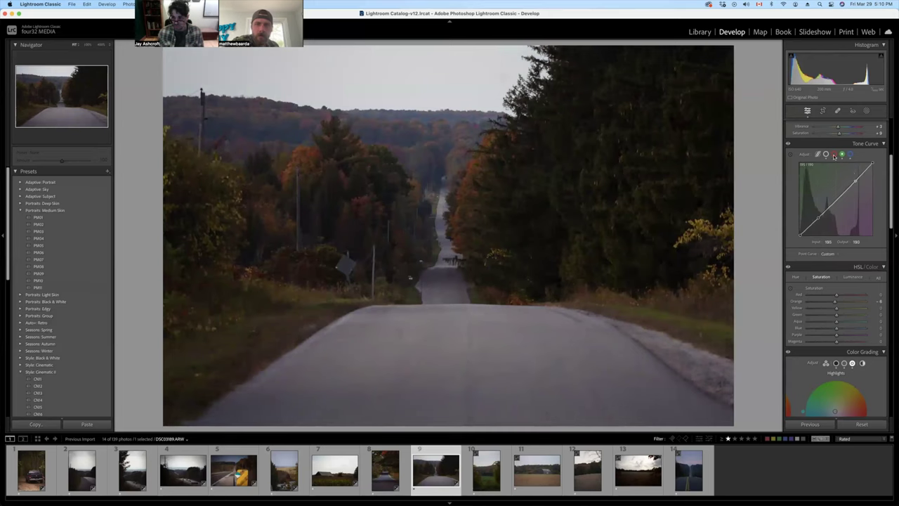
left_click(834, 154)
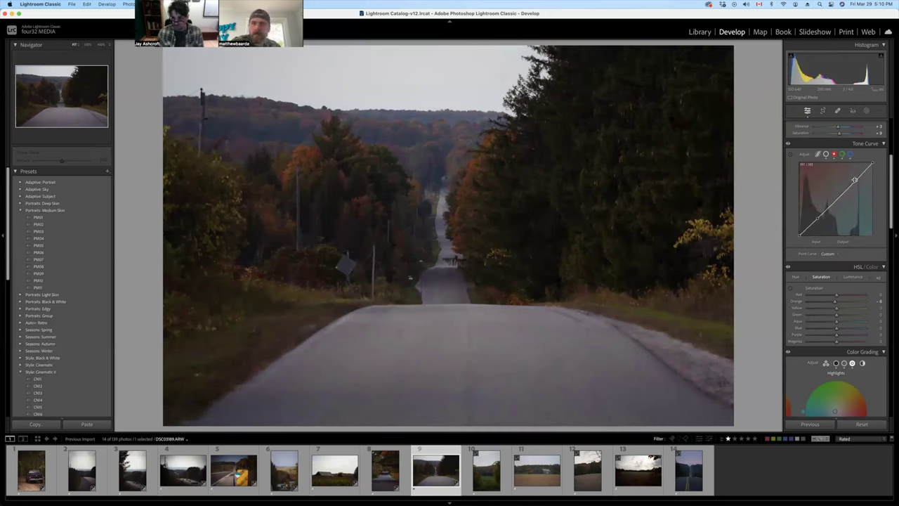
left_click_drag(855, 183, 853, 183)
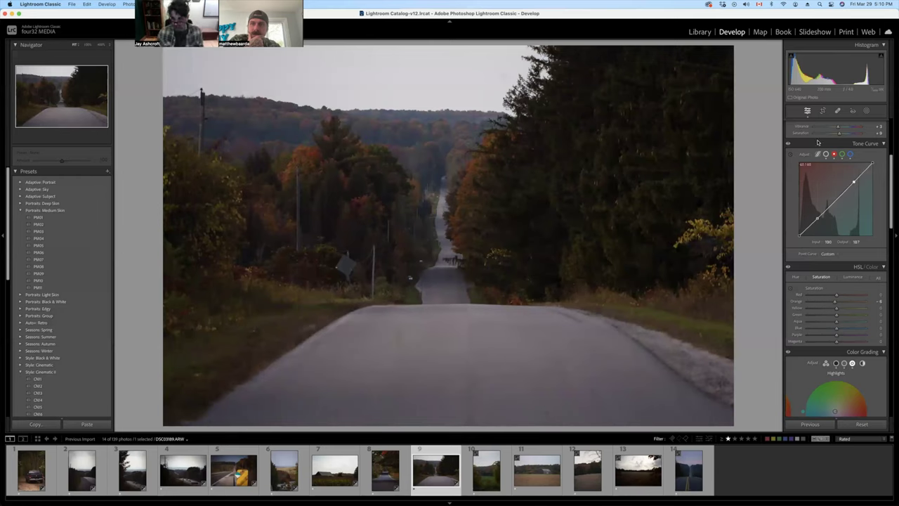
Step: Compare the hilly road photo with the tone curve adjustments off and on
left_click(787, 144)
left_click(787, 144)
left_click(788, 144)
left_click(788, 144)
left_click(788, 144)
left_click(788, 144)
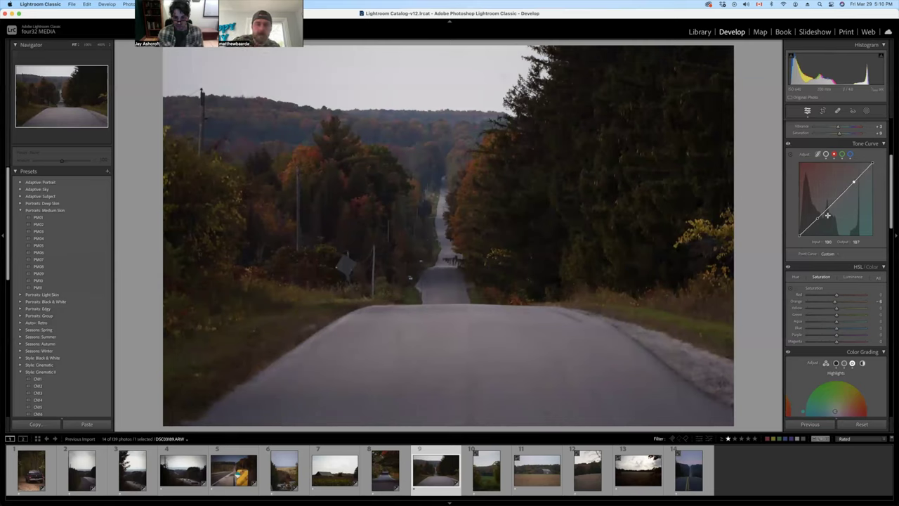
Step: Set the hilly road photo's color grading blending to 11 and raise the balance towards the highlights
scroll(837, 202, "down", 5)
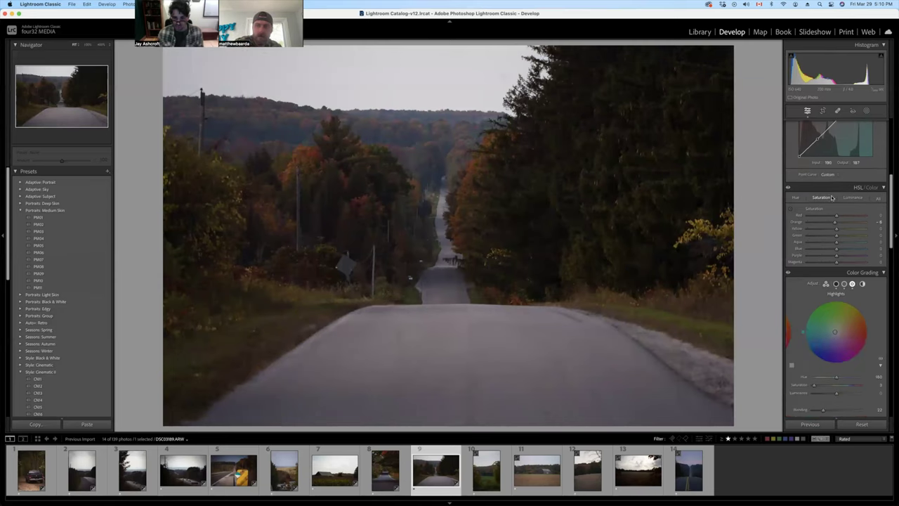
scroll(828, 202, "down", 2)
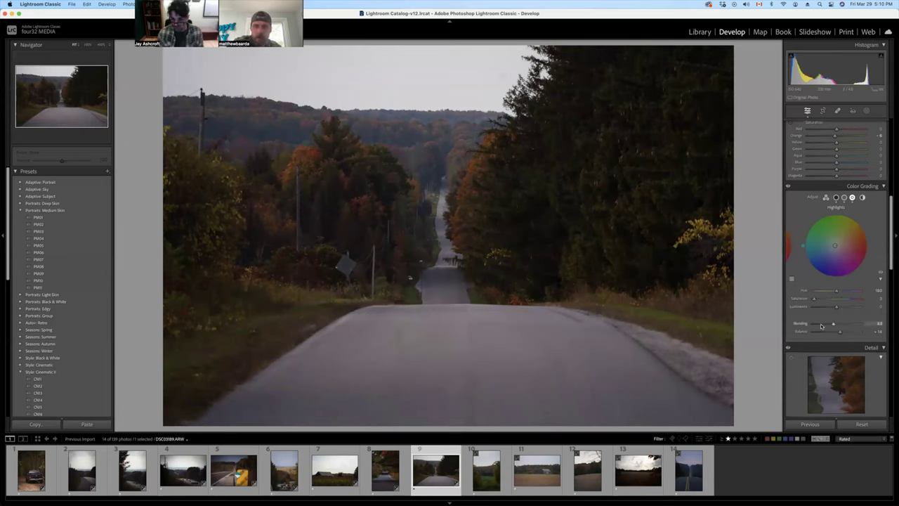
left_click_drag(864, 330, 817, 330)
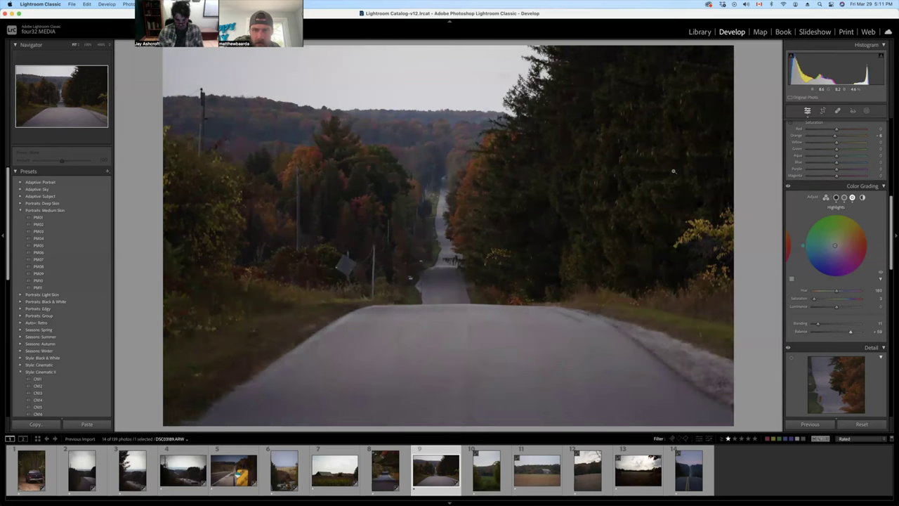
Step: Copy the hilly road photo's settings onto the green field valley photo and lower its highlights to -83
key("super+shift+c")
key("Return")
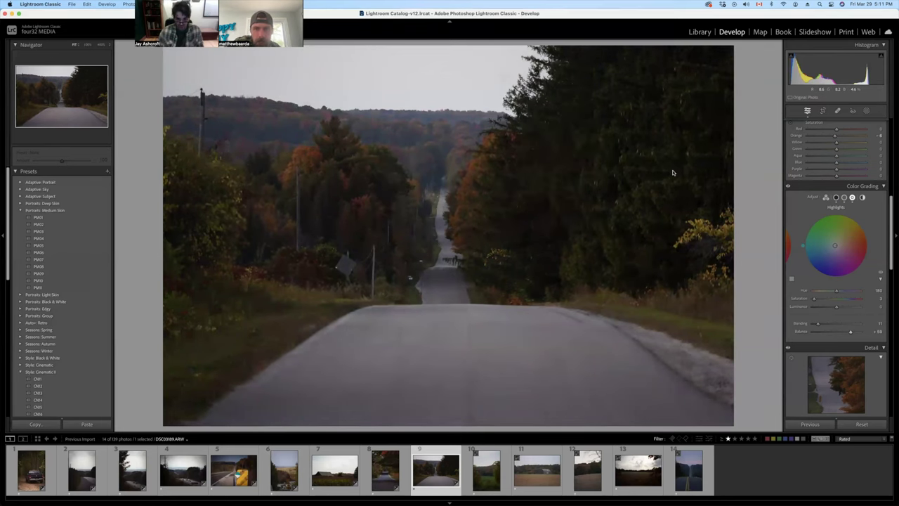
key("Right")
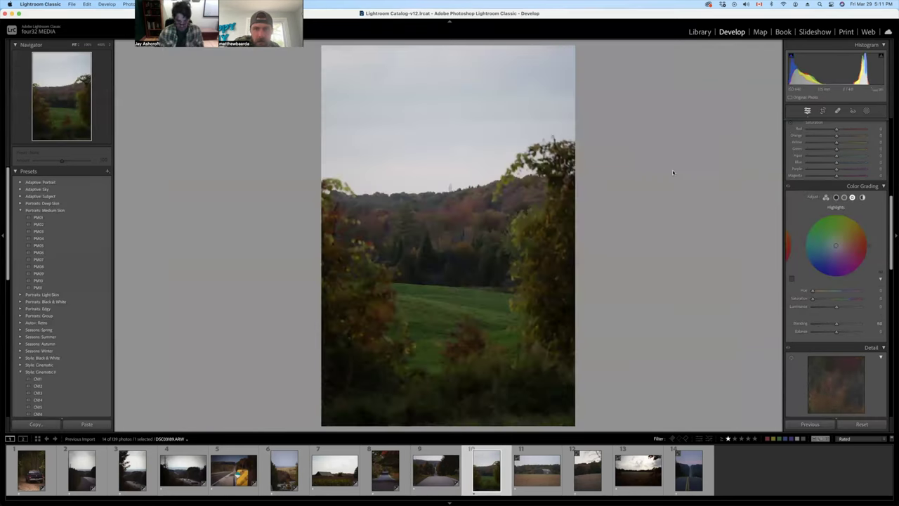
key("super+shift+v")
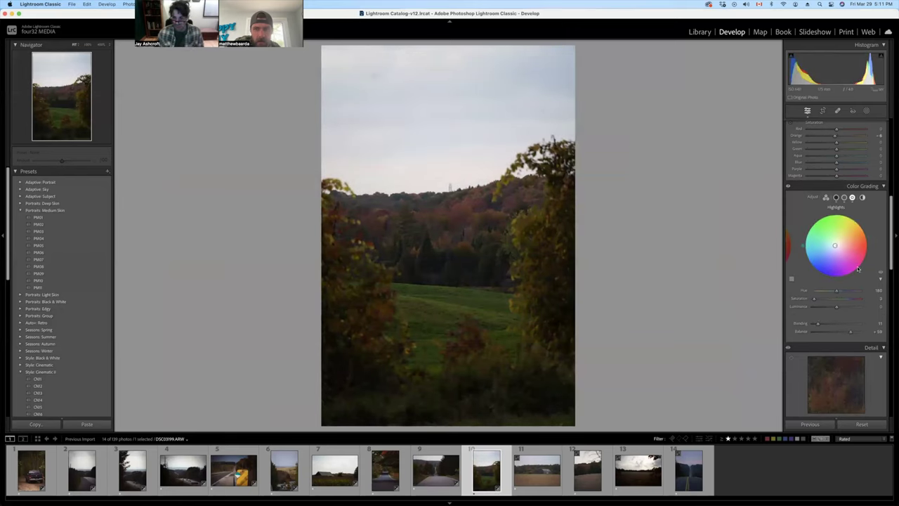
scroll(857, 269, "up", 10)
left_click_drag(833, 210, 817, 214)
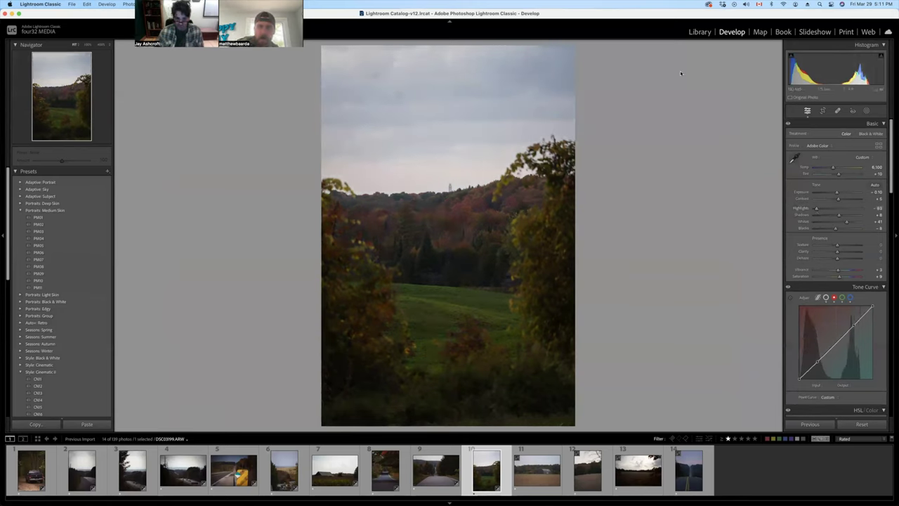
Step: Paste the copied settings onto the weathered barn and golden field photo and set its temperature to 5,823
key("Right")
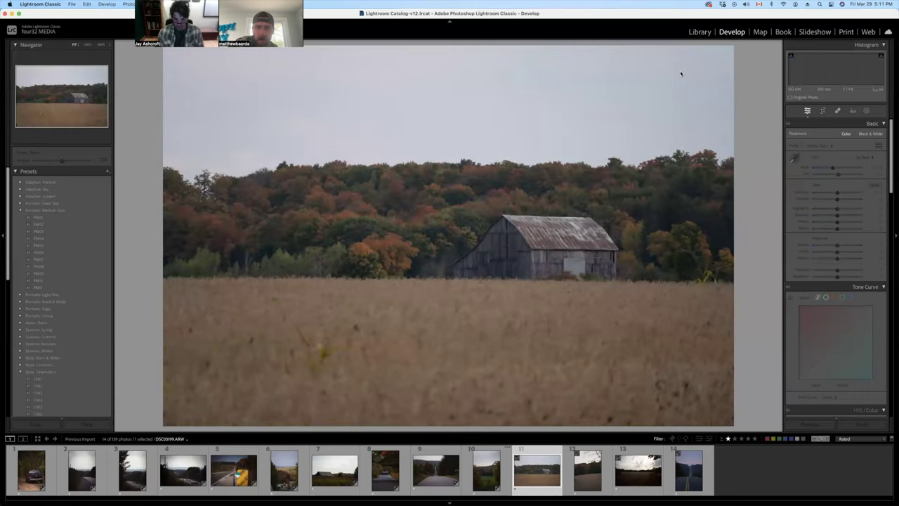
key("super+shift+v")
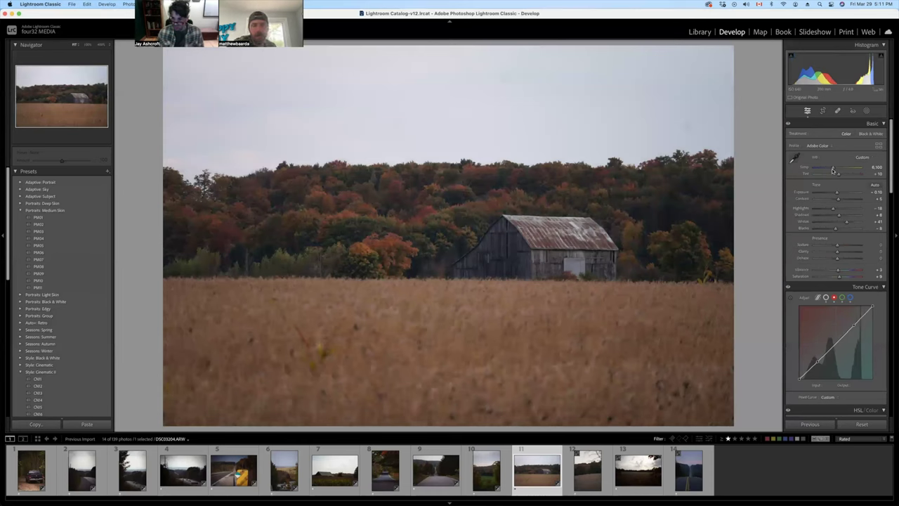
left_click_drag(831, 170, 830, 169)
Step: Copy the weathered barn photo's settings onto the vertical field photo with overhanging branches, and clear that photo's star rating
key("super+shift+c")
key("Return")
key("Right")
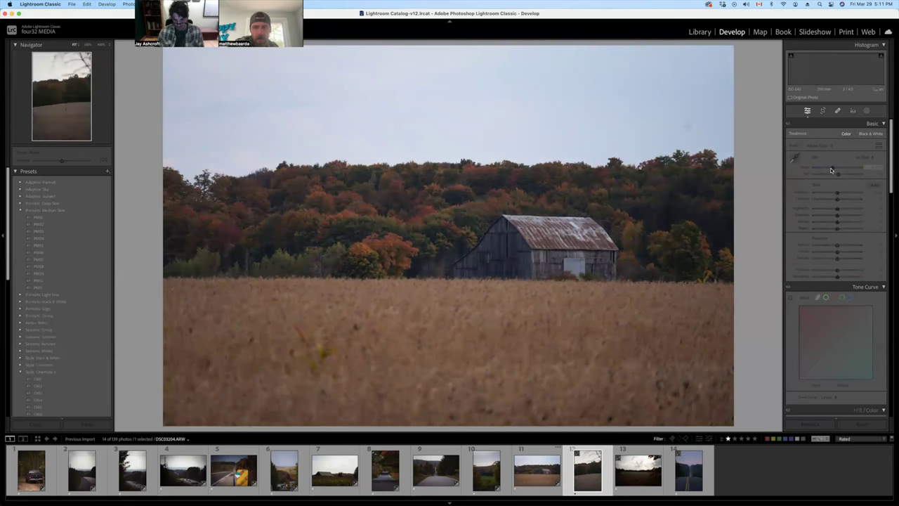
key("super+shift+v")
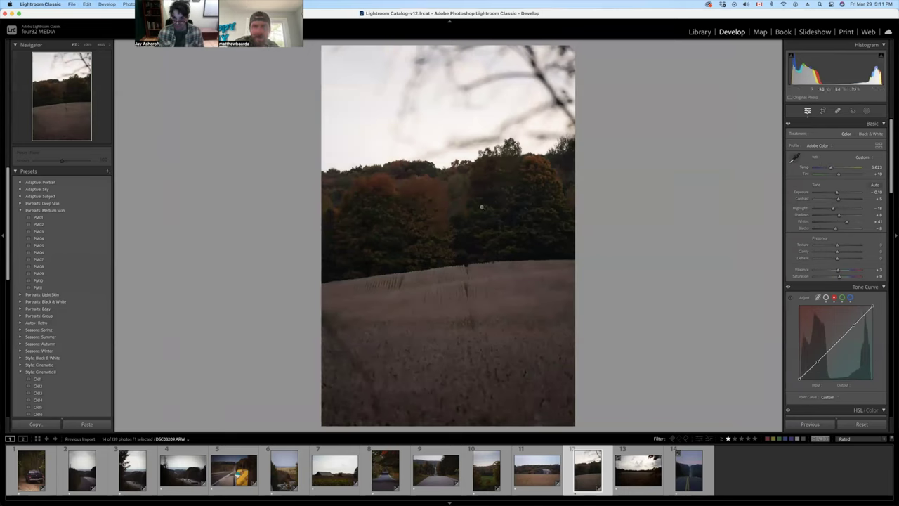
key("0")
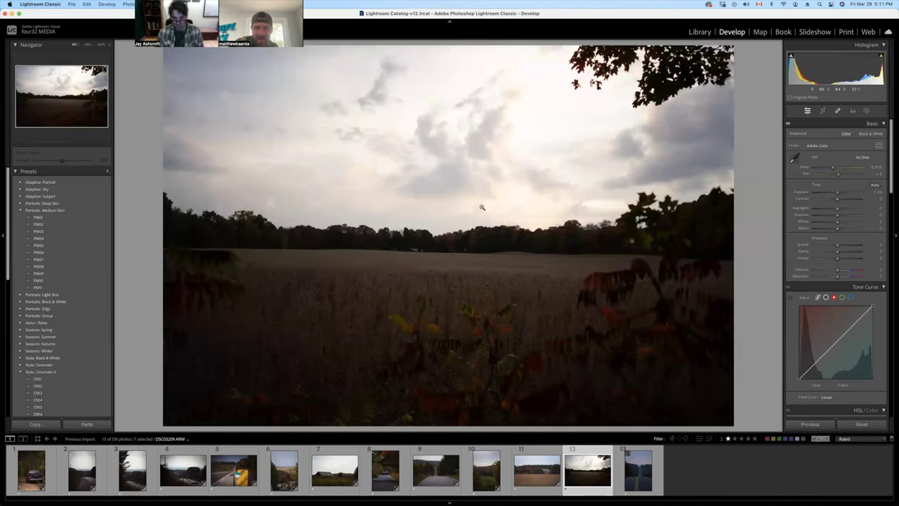
Step: Paste the copied settings onto the wide field and cloudy sky photo, setting its exposure to -0.45 and shadows to +63
key("super+shift+v")
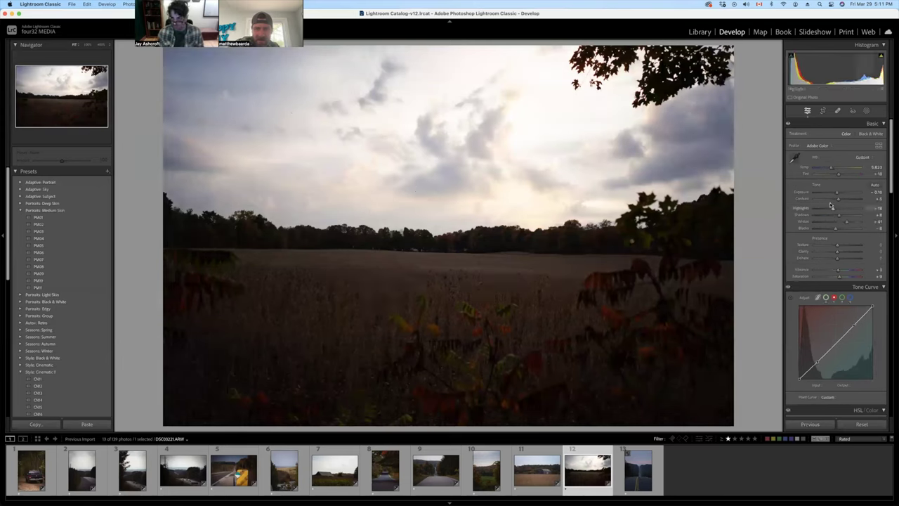
left_click_drag(836, 194, 835, 194)
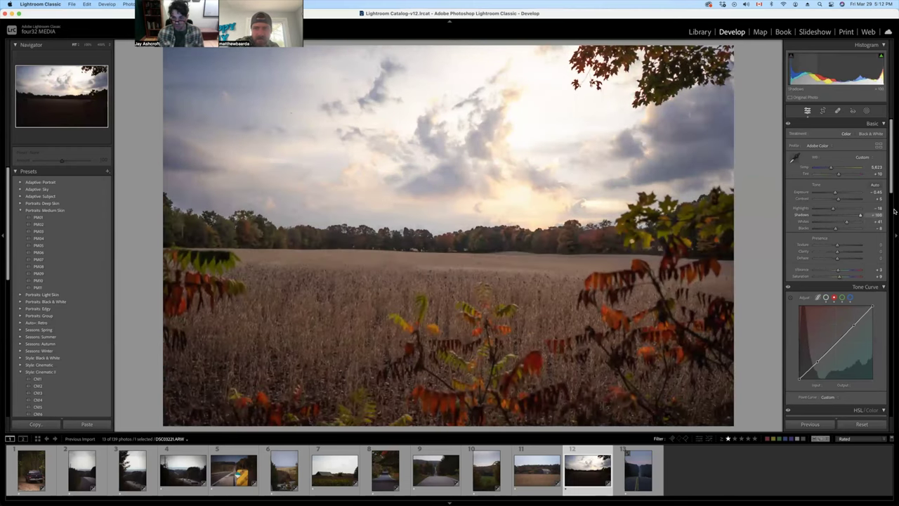
left_click_drag(861, 215, 851, 218)
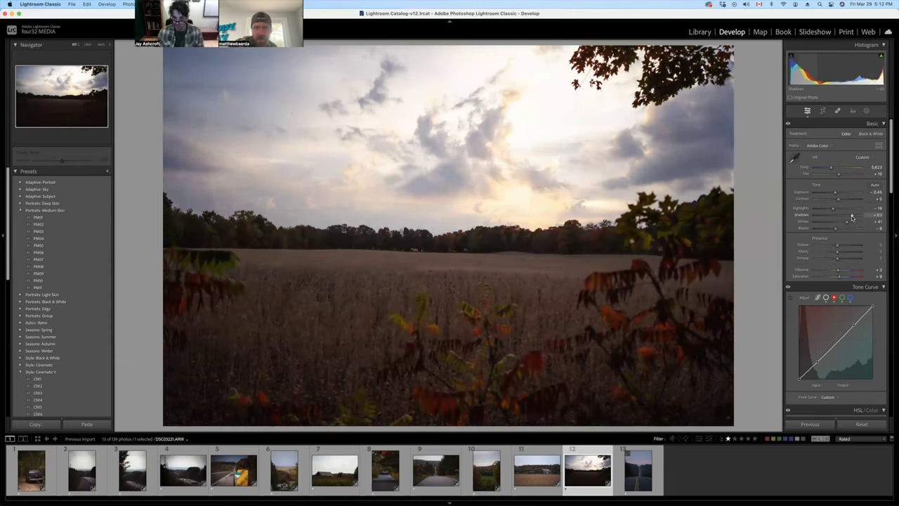
Step: Heal the small dust spot in the cloudy sky above the field
left_click(290, 115)
key("k")
scroll(364, 159, "down", 10)
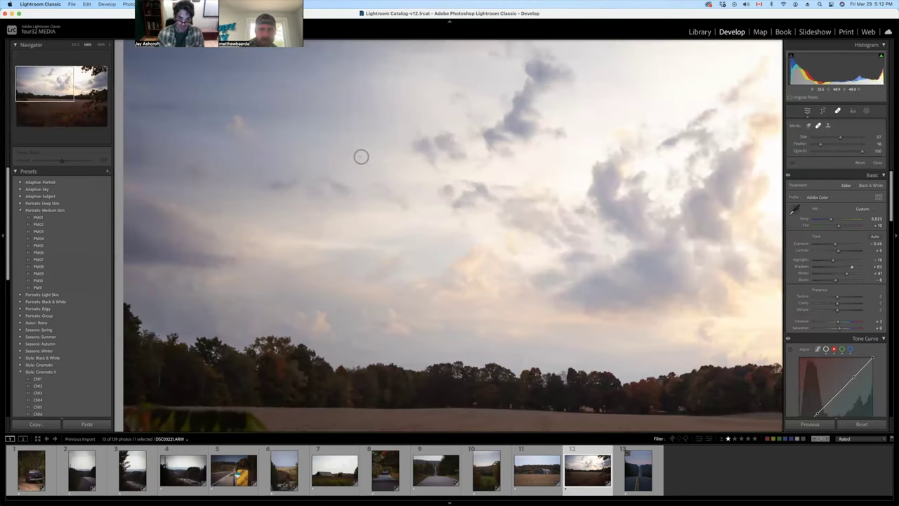
key("k")
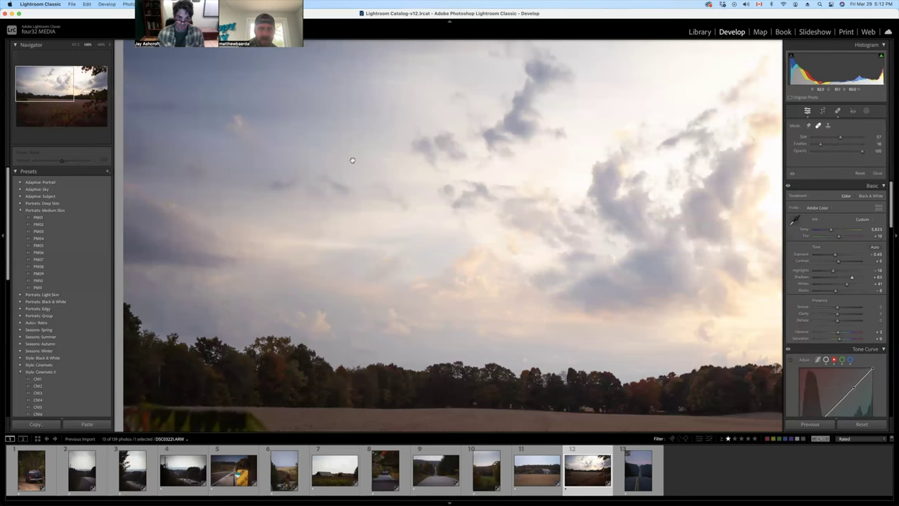
left_click(431, 178)
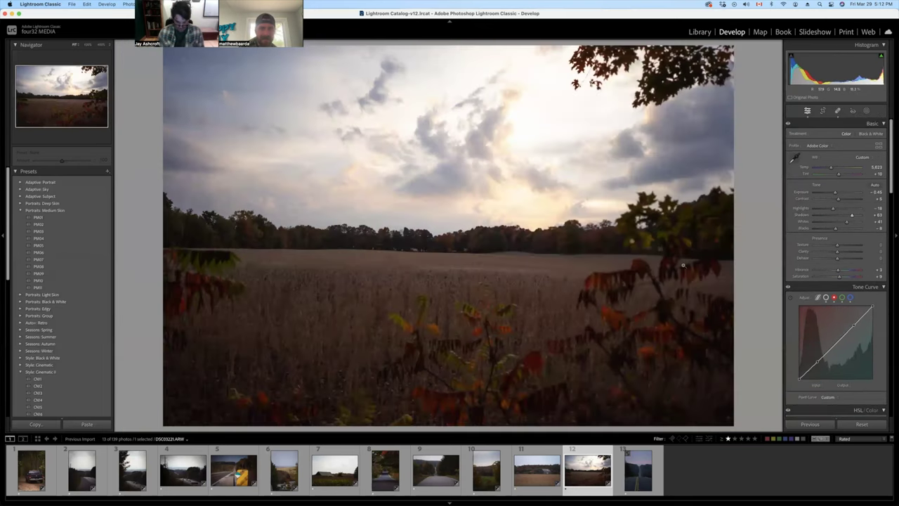
Step: Paste the settings onto the dusk road photo and set exposure to +0.75, contrast to +21 and highlights to -57
key("Right")
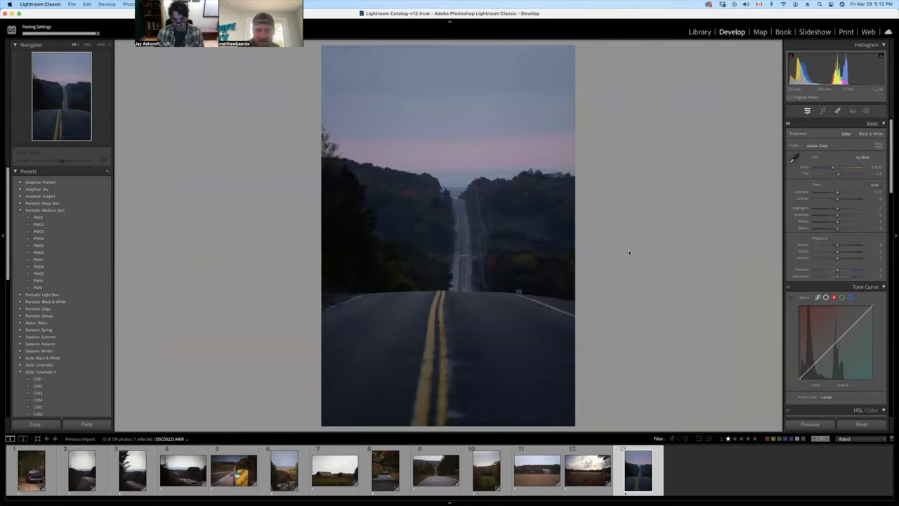
key("super+shift+v")
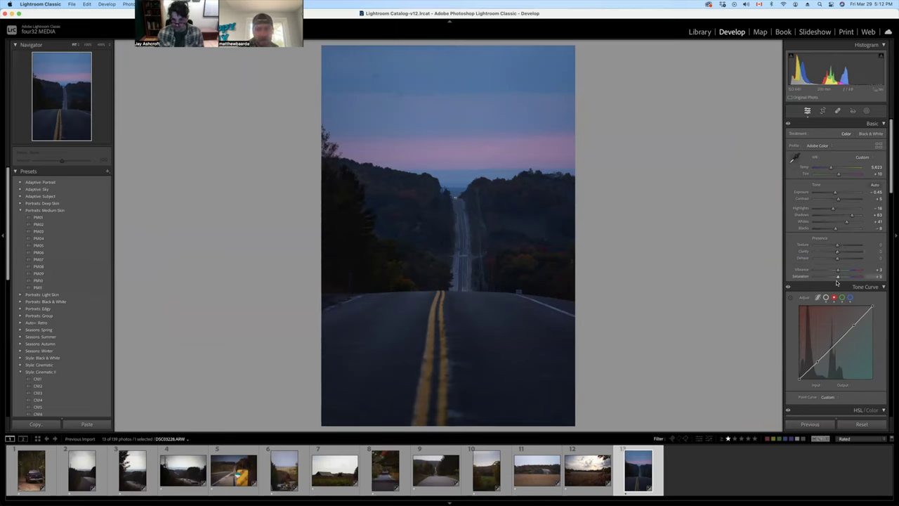
mouse_move(837, 194)
left_mouse_down()
mouse_move(824, 209)
mouse_move(840, 201)
left_mouse_up()
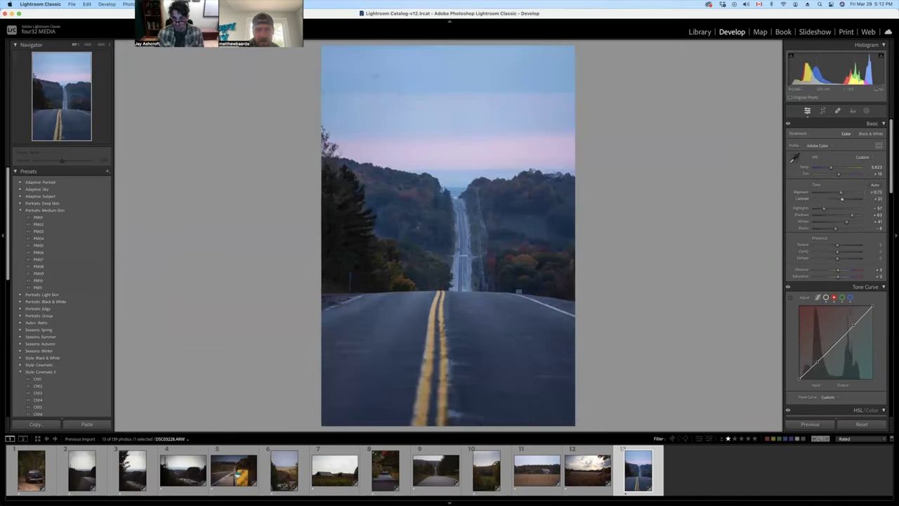
Step: Heal the two dust spots in the left part of the dusk road photo's sky
key("k")
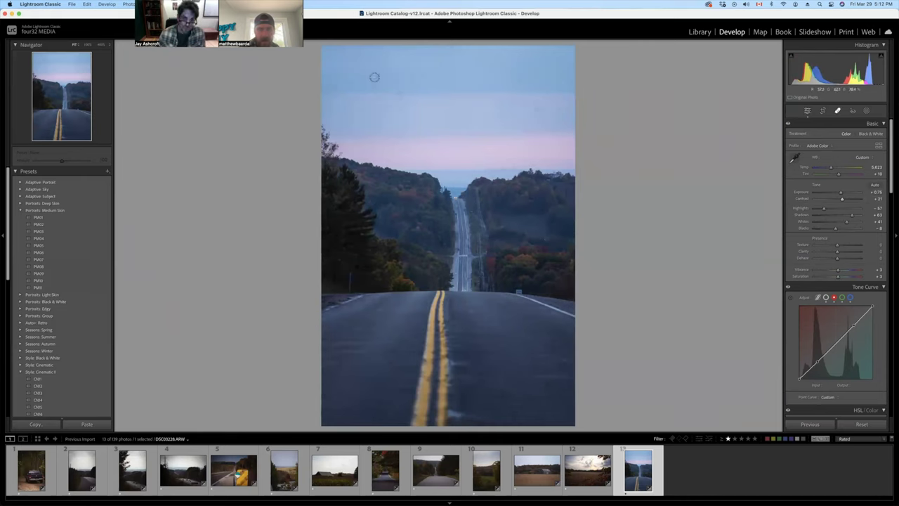
left_click(375, 76)
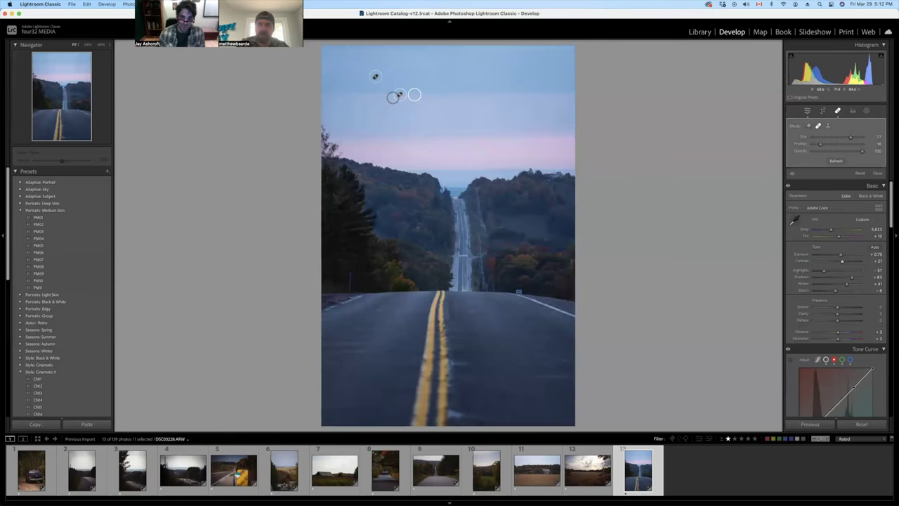
key("k")
left_click(396, 97)
key("k")
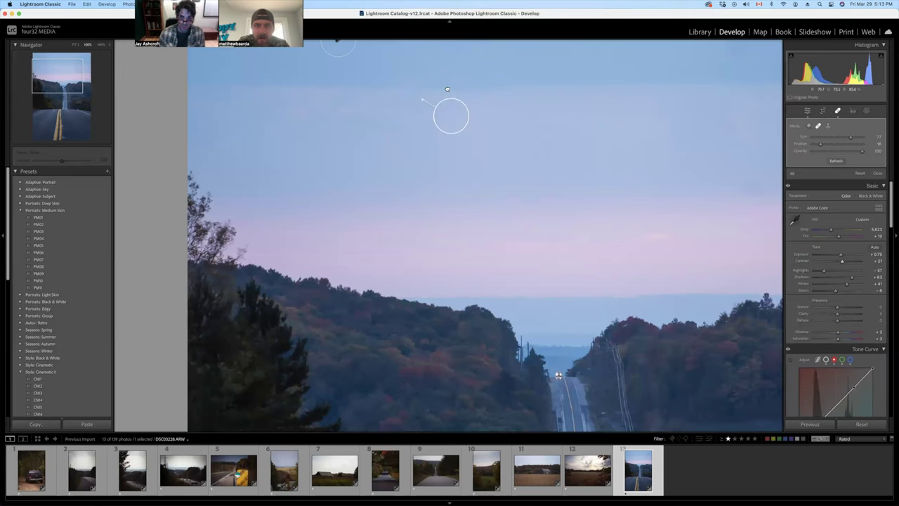
key("q")
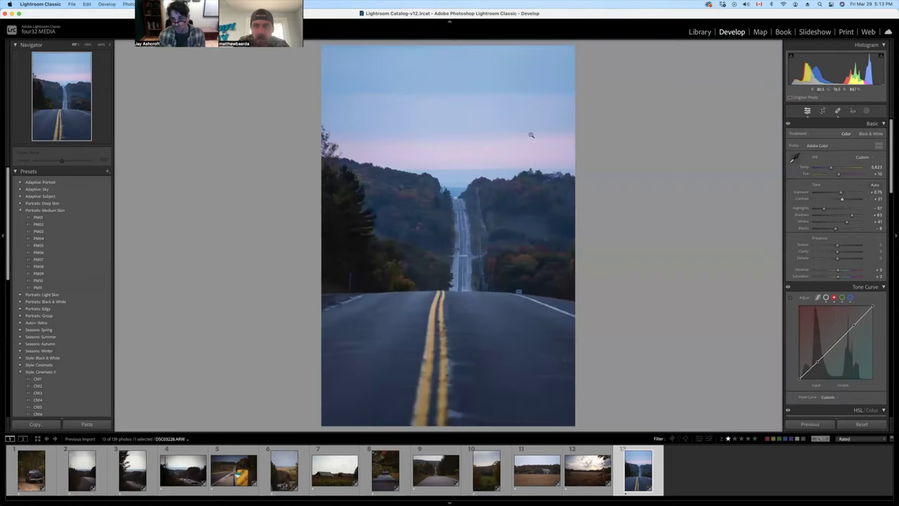
Step: Heal the remaining dust spots in the right part and upper left corner of the dusk road photo's sky
left_click(528, 142)
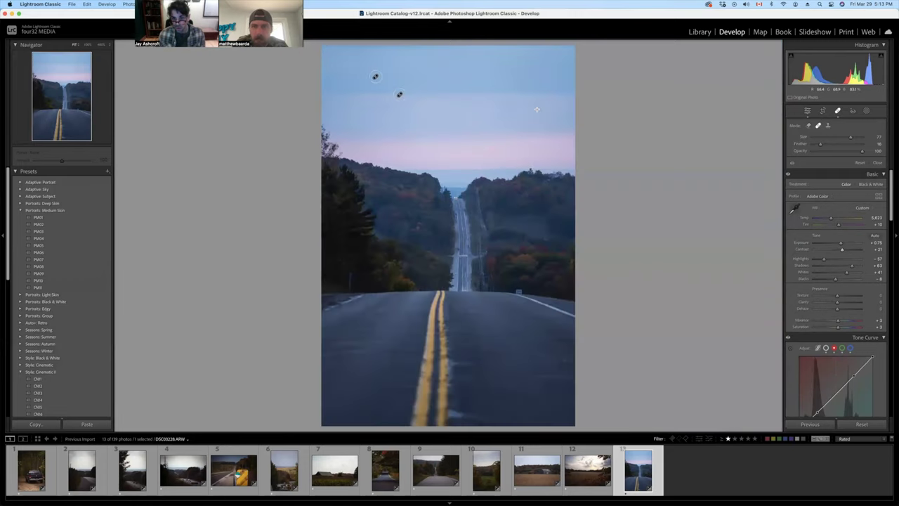
left_click(537, 109)
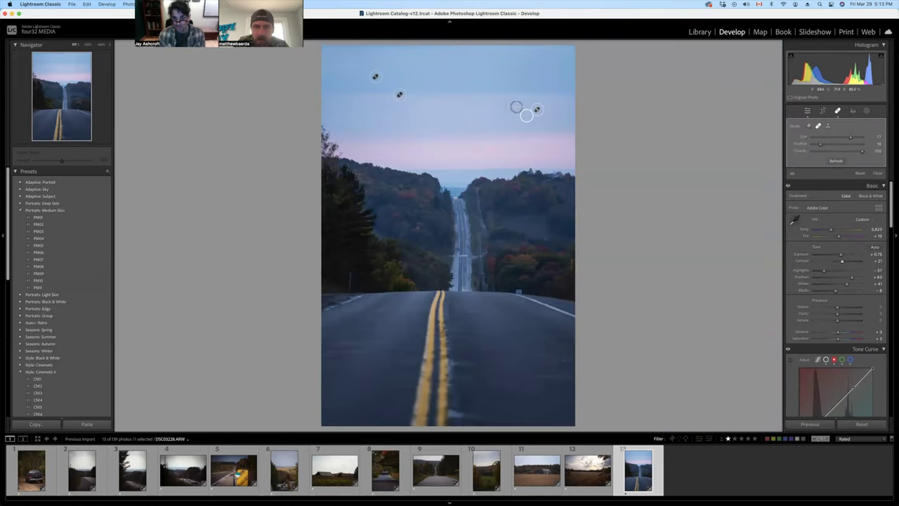
left_click(516, 108)
left_click(520, 79)
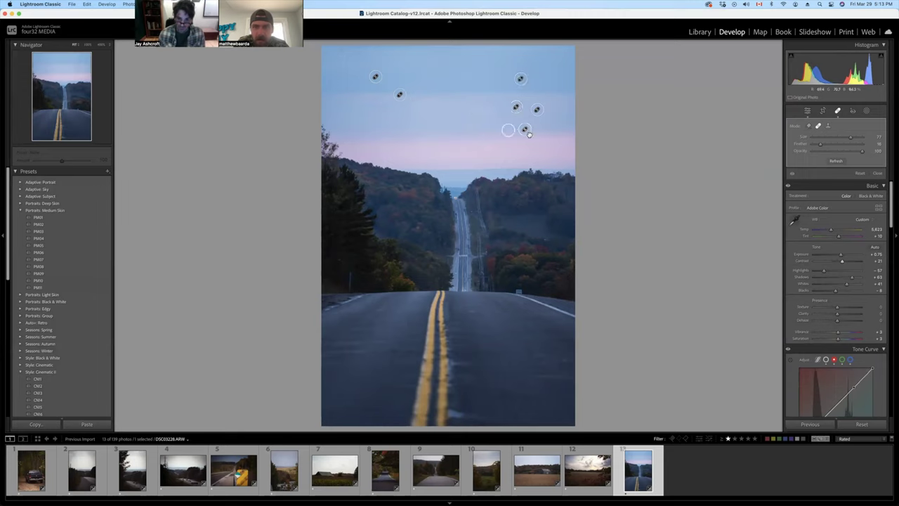
left_click(342, 51)
key("q")
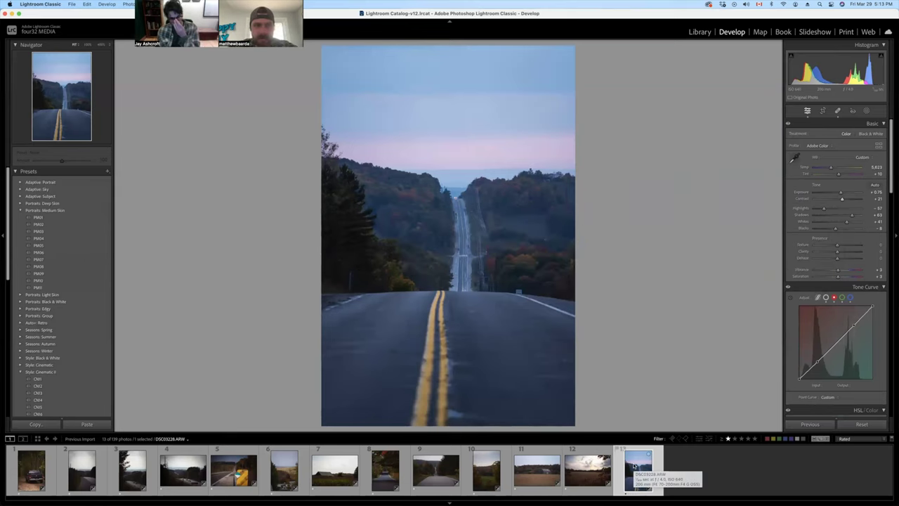
Step: Create a virtual copy of the dusk road photo and convert the copy to black and white
right_click(634, 466)
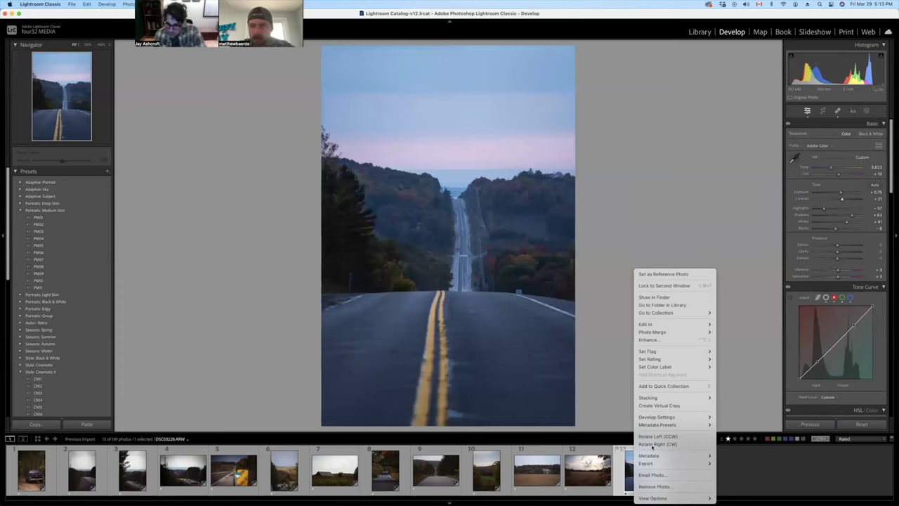
left_click(659, 405)
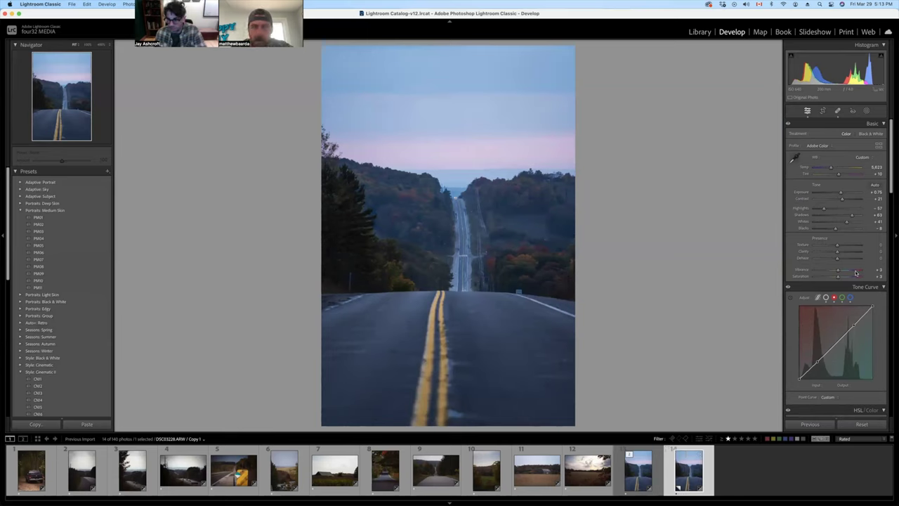
scroll(849, 280, "down", 1)
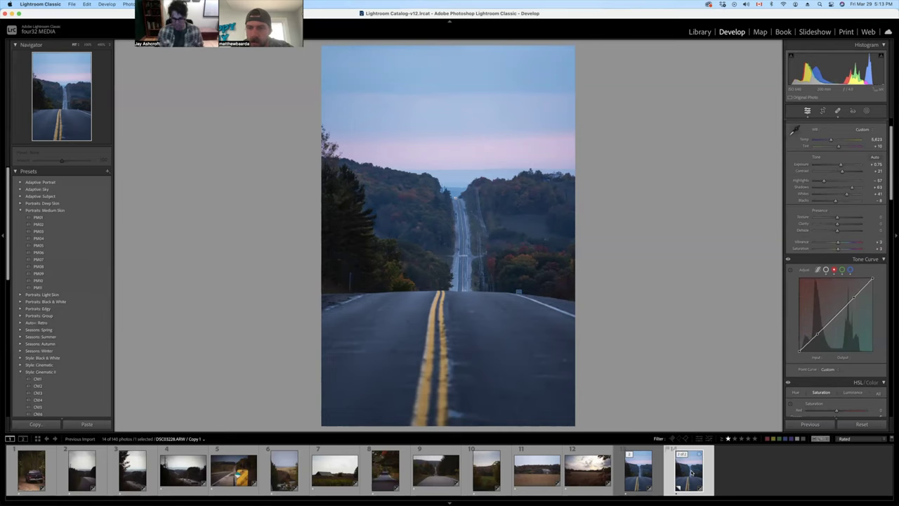
key("v")
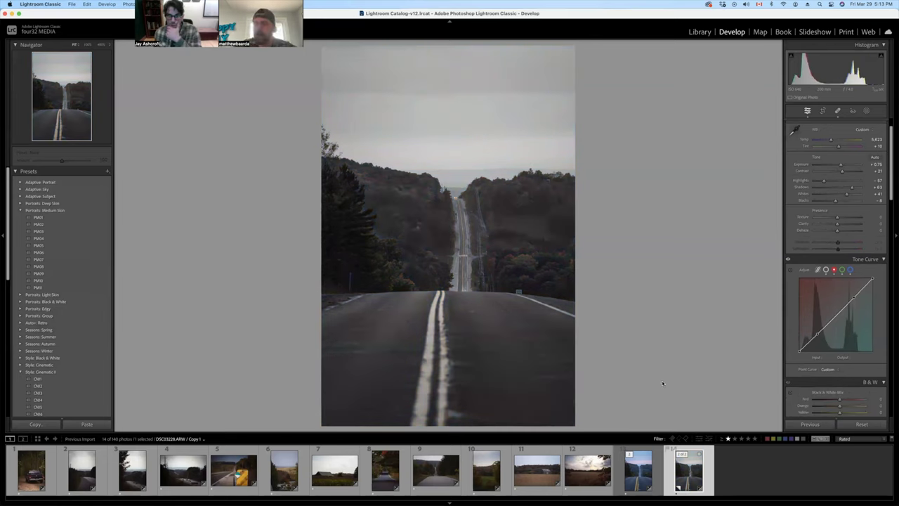
scroll(863, 268, "up", 2)
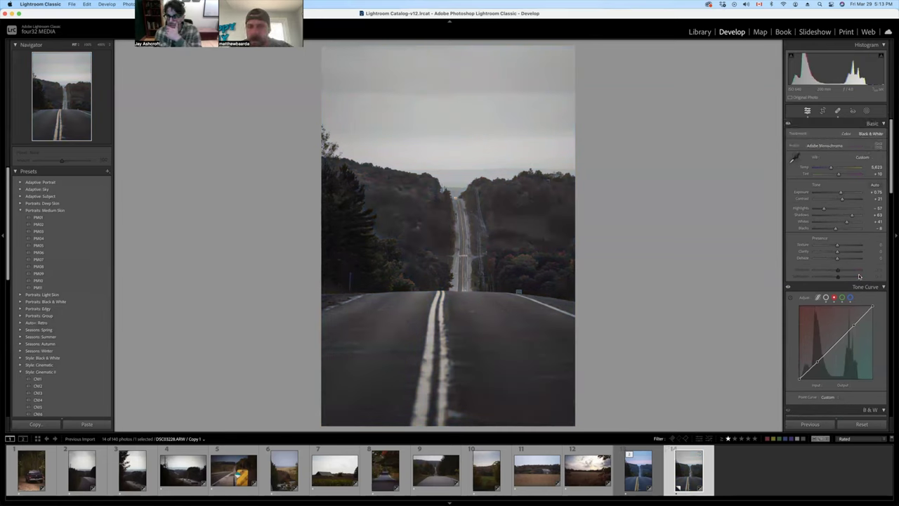
left_click(868, 133)
left_click(847, 134)
left_click(869, 133)
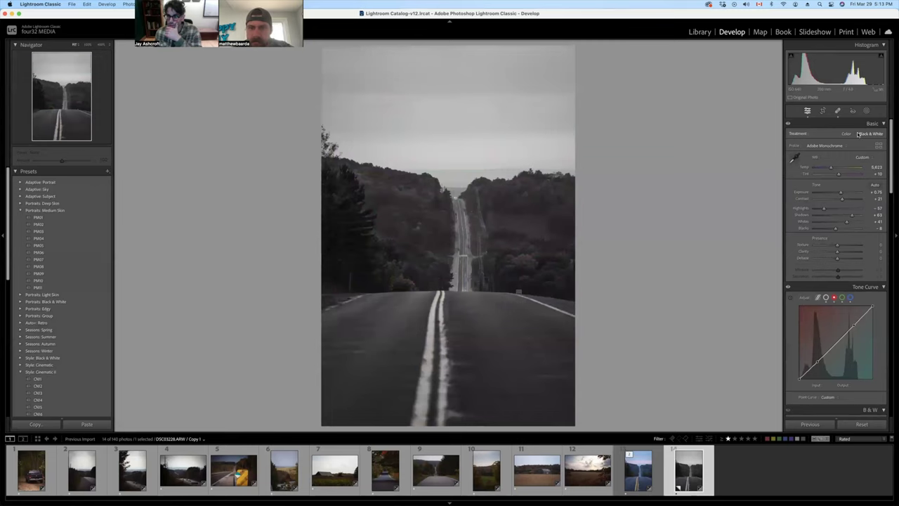
Step: In the copy's black and white mix, set red to +26, yellow to +22 and green to +27, and raise orange slightly
scroll(833, 223, "down", 5)
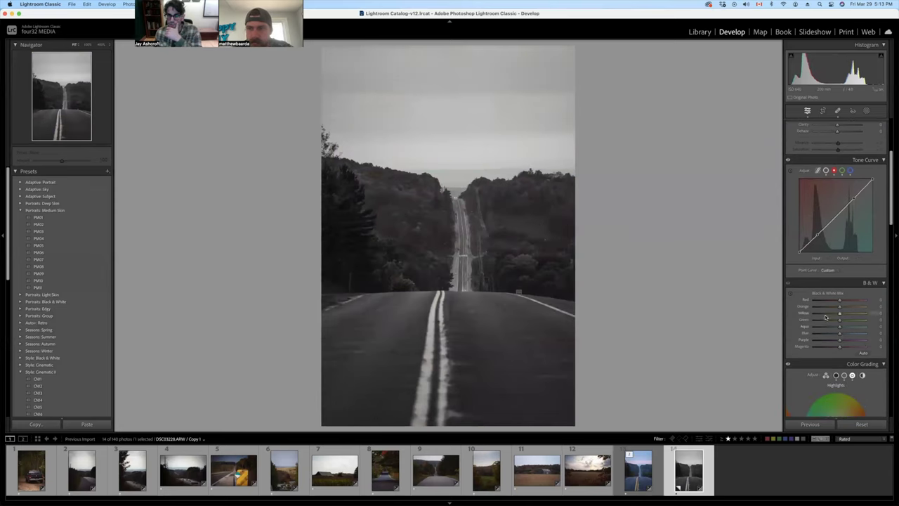
left_click_drag(839, 299, 828, 301)
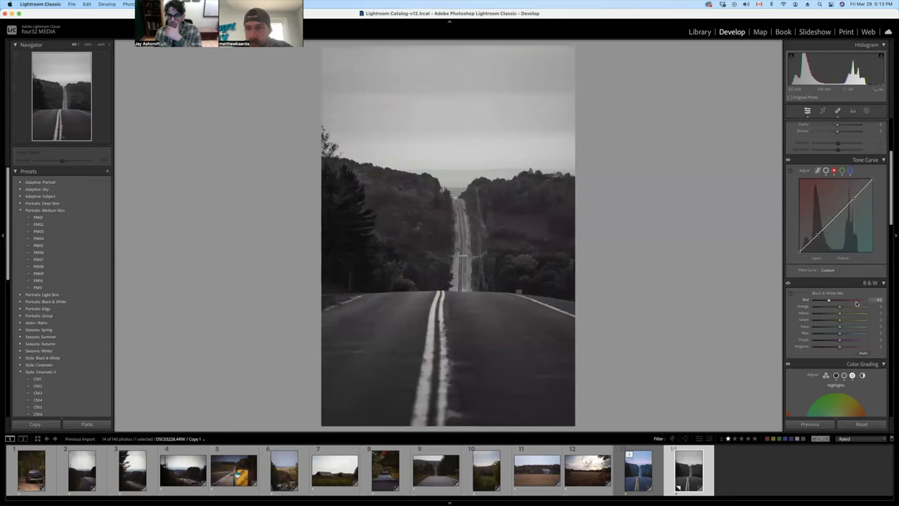
left_click(846, 301)
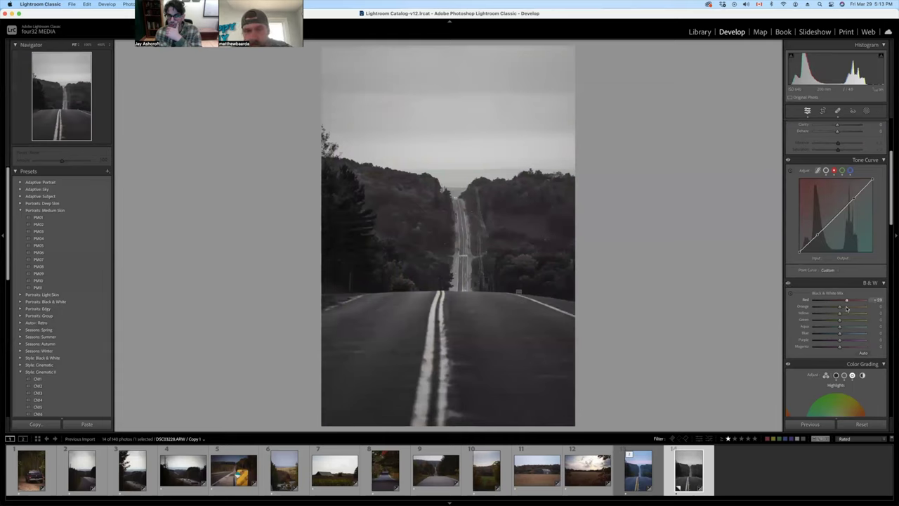
left_click_drag(845, 309, 842, 322)
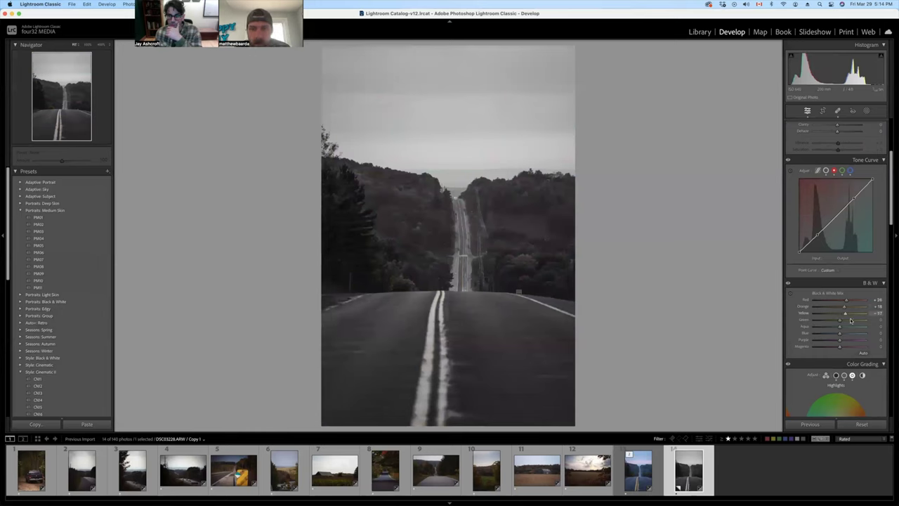
left_click_drag(843, 324, 838, 322)
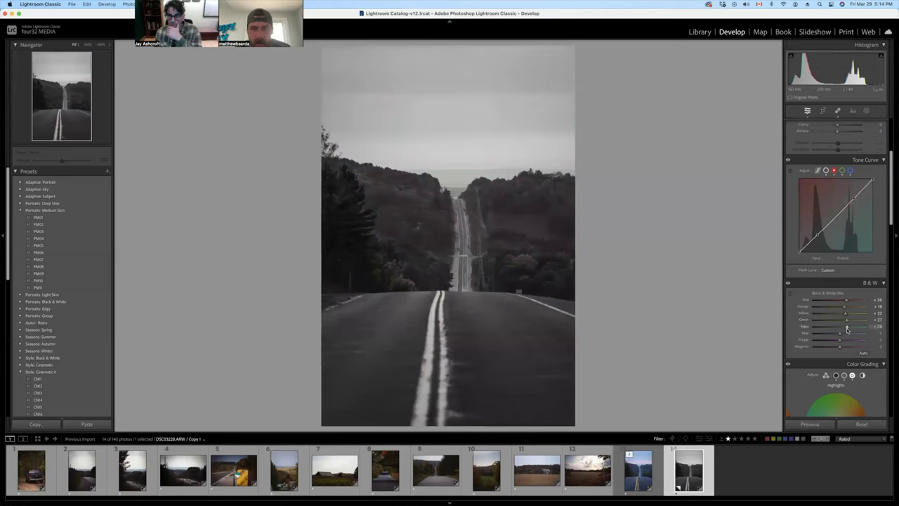
Step: Set the black and white mix's aqua to -9, blue to -28, purple to +39 and magenta to -30
mouse_move(837, 332)
left_mouse_down()
mouse_move(832, 337)
mouse_move(865, 333)
mouse_move(850, 335)
left_mouse_up()
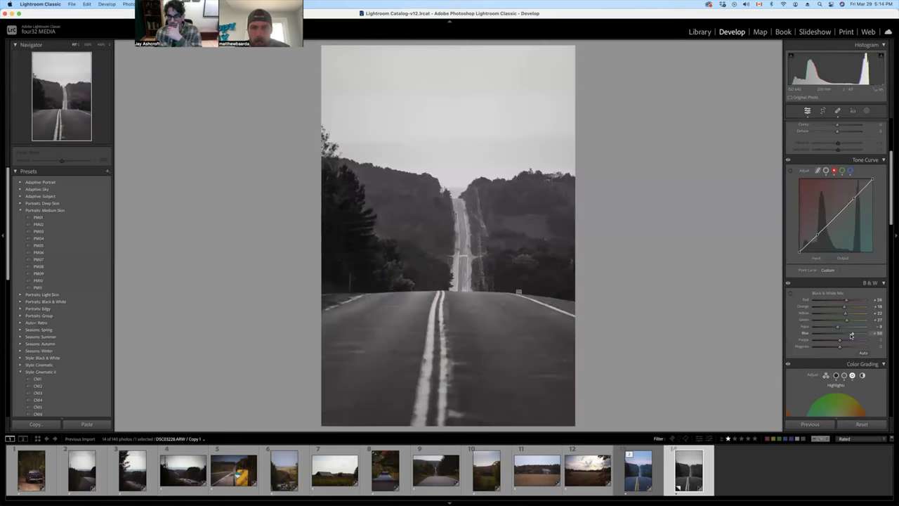
left_click_drag(850, 334, 839, 336)
mouse_move(839, 336)
left_mouse_down()
mouse_move(830, 340)
mouse_move(850, 341)
left_mouse_up()
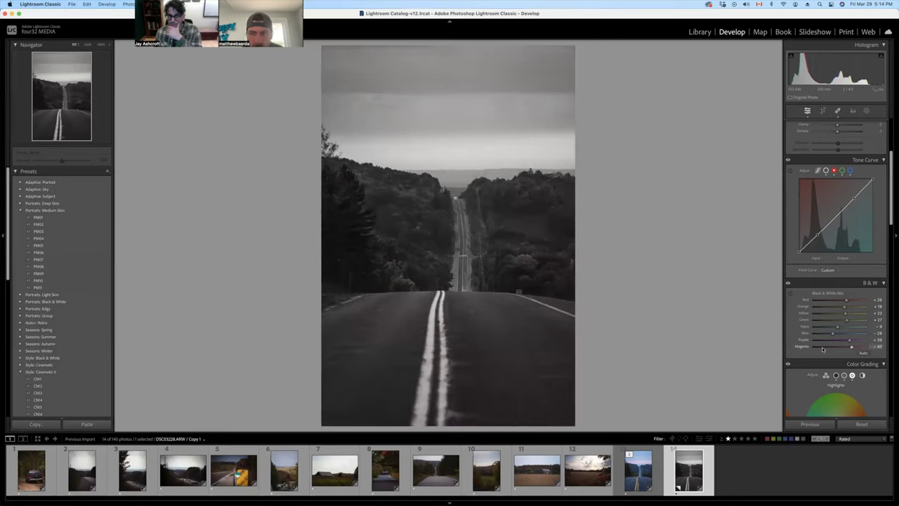
Step: Compare the monochrome road photo with and without its black and white mix adjustments
left_click(788, 283)
left_click(788, 283)
left_click(788, 283)
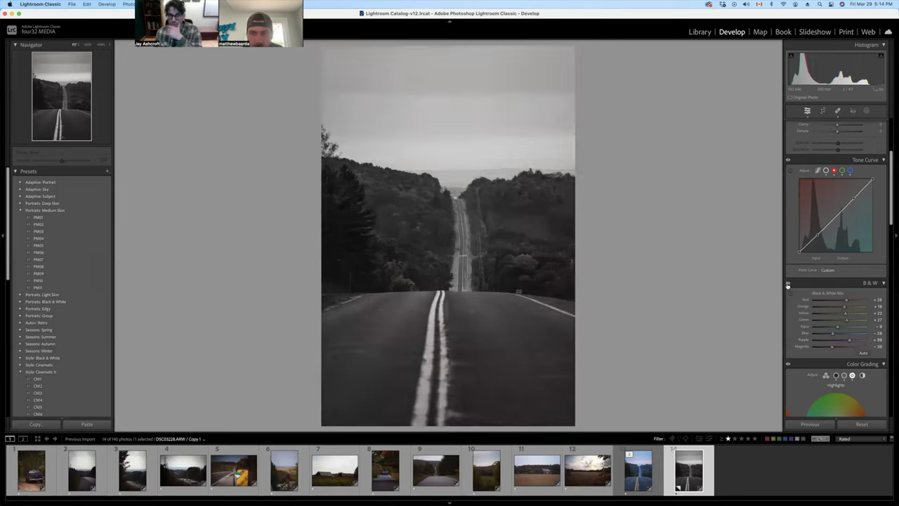
left_click(787, 283)
left_click(788, 284)
left_click(788, 283)
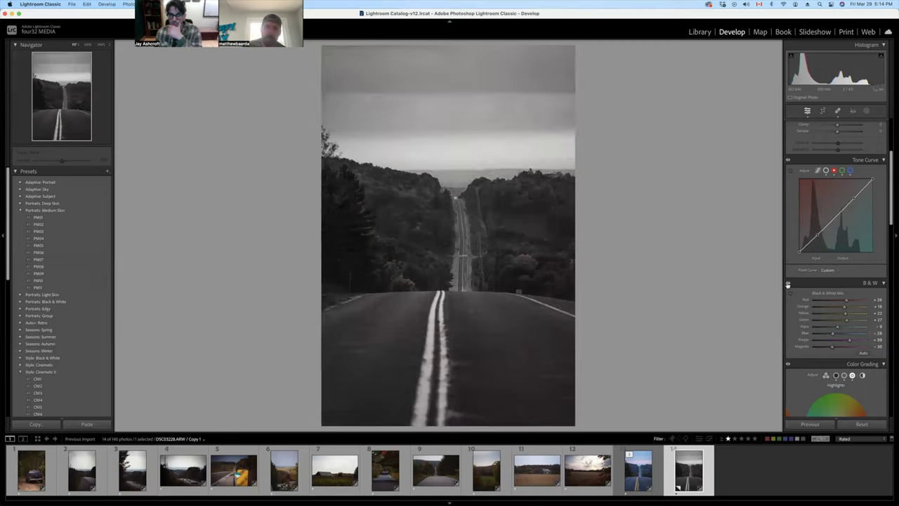
left_click(788, 284)
left_click(788, 283)
left_click(788, 284)
left_click(788, 284)
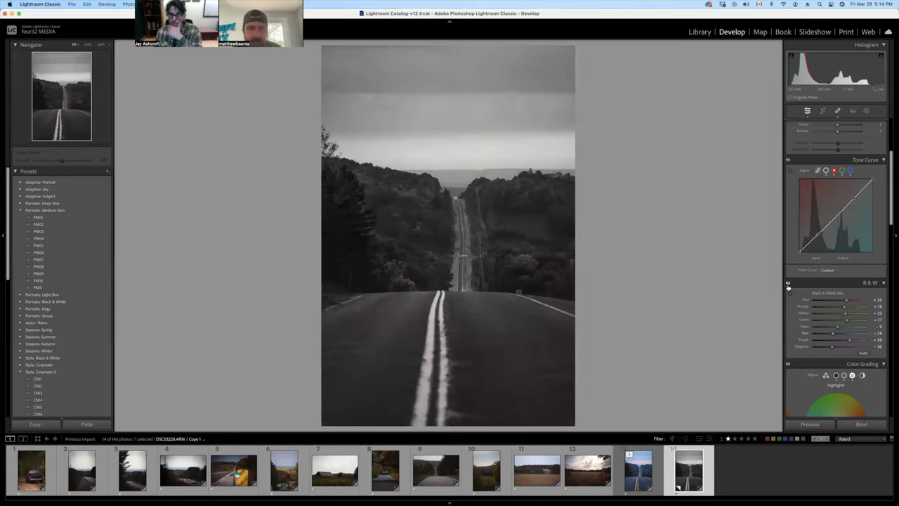
Step: Look over the monochrome copy's color grading and detail settings, and open the first photo, the pickup truck in the forest
scroll(851, 342, "down", 1)
scroll(851, 343, "down", 10)
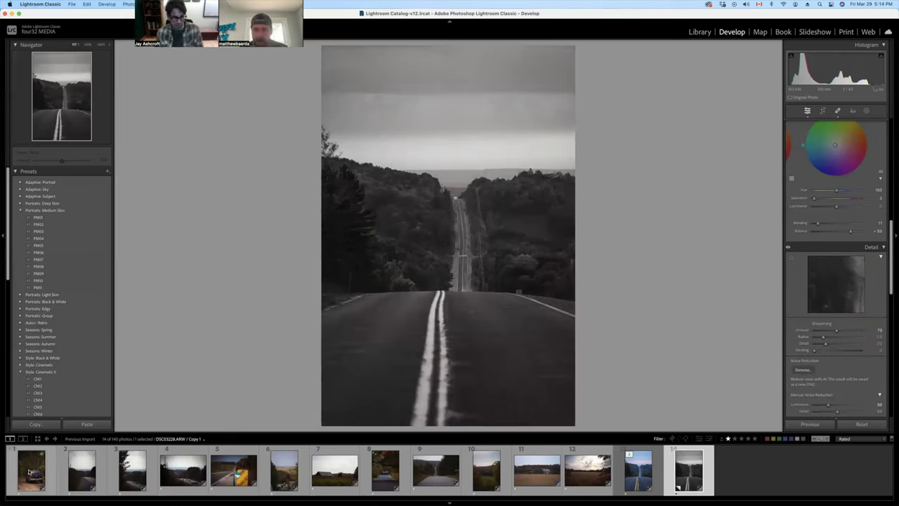
left_click(28, 472)
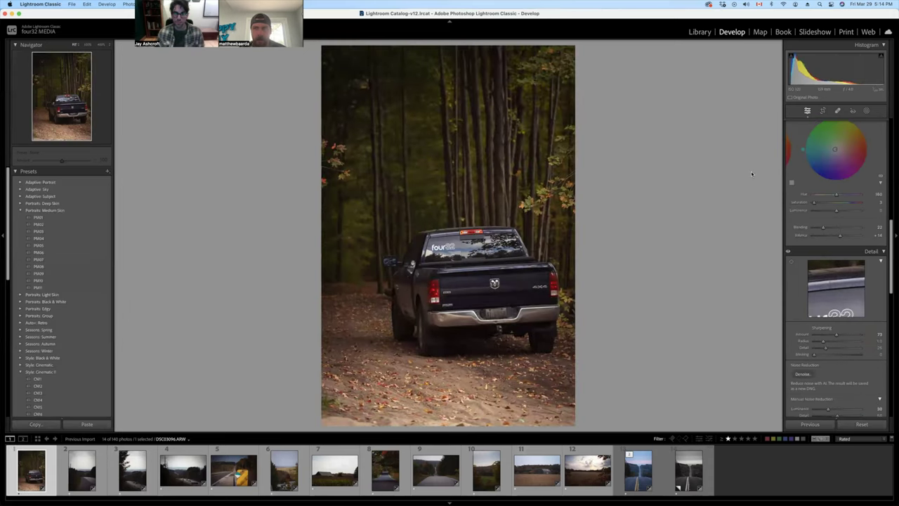
Step: Apply the Auto Upright perspective correction to the pickup truck photo
scroll(859, 317, "down", 3)
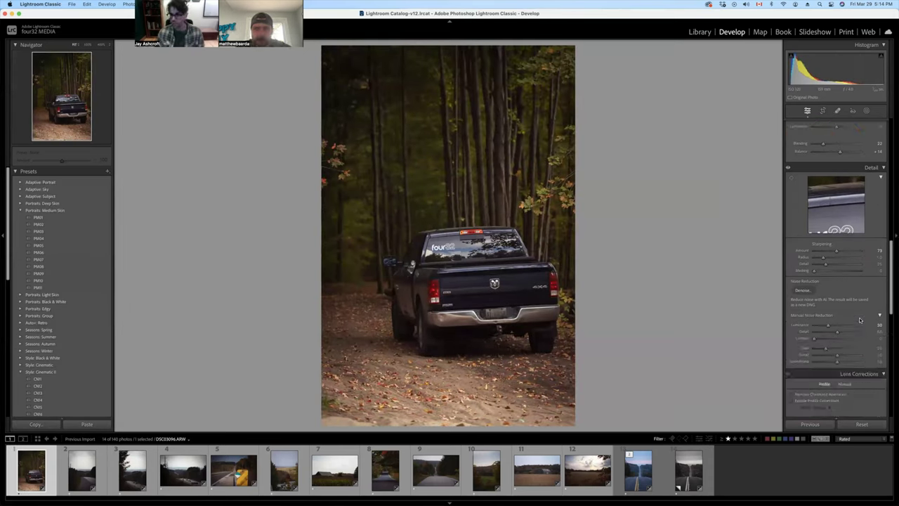
scroll(861, 322, "up", 10)
scroll(861, 322, "down", 5)
scroll(860, 322, "down", 10)
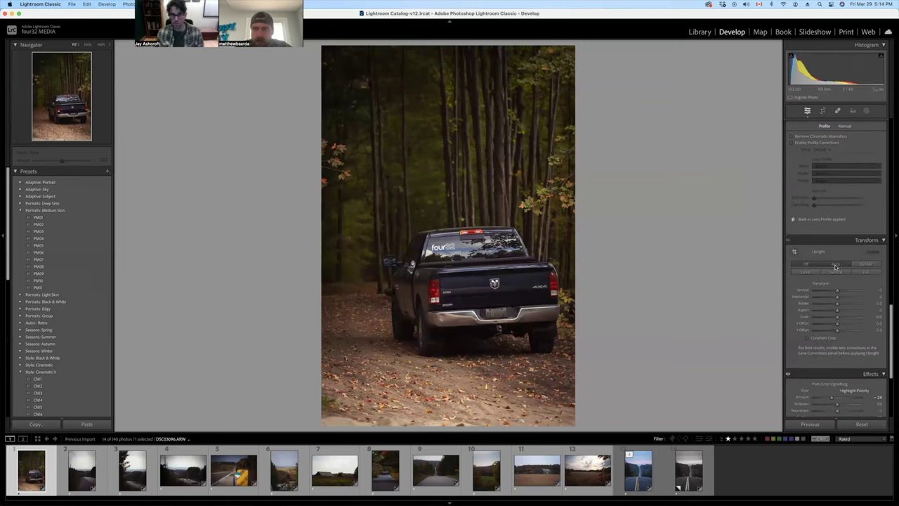
left_click(835, 266)
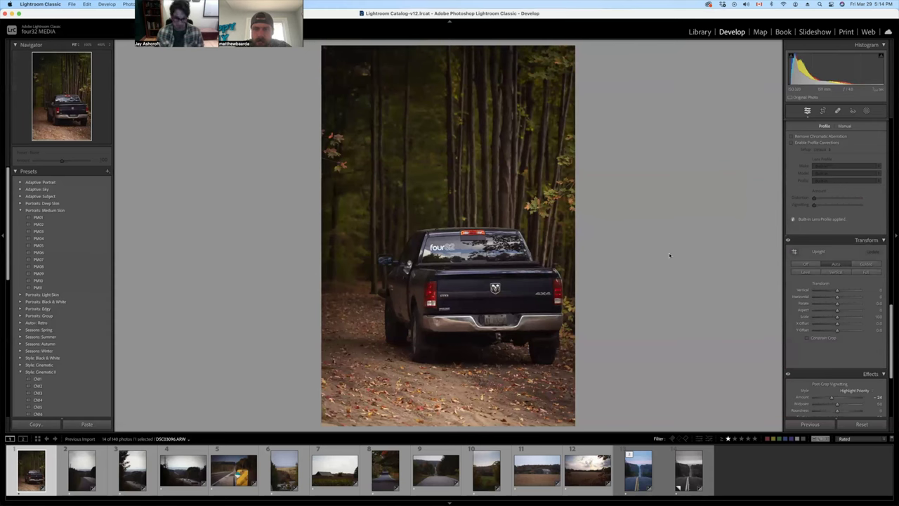
Step: Crop the pickup truck photo tighter at its original aspect, trimming the left edge and the leafy foreground
key("r")
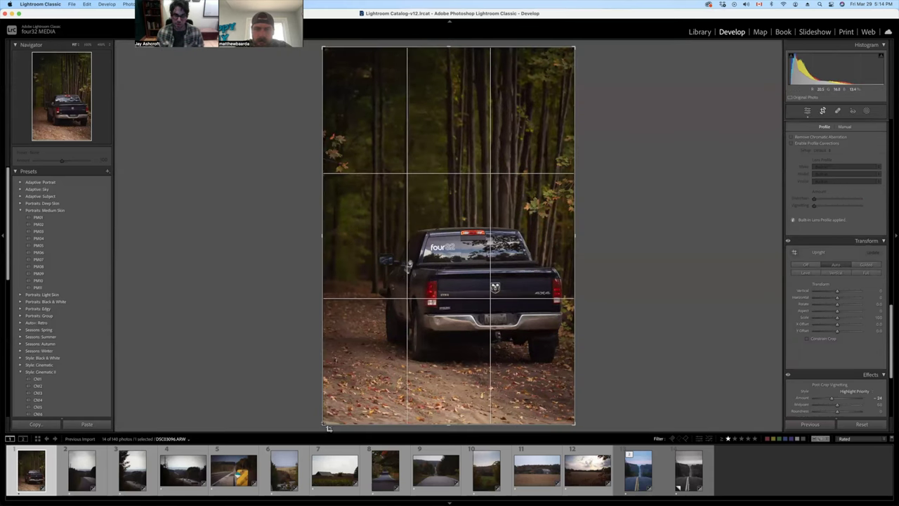
left_click_drag(325, 426, 342, 413)
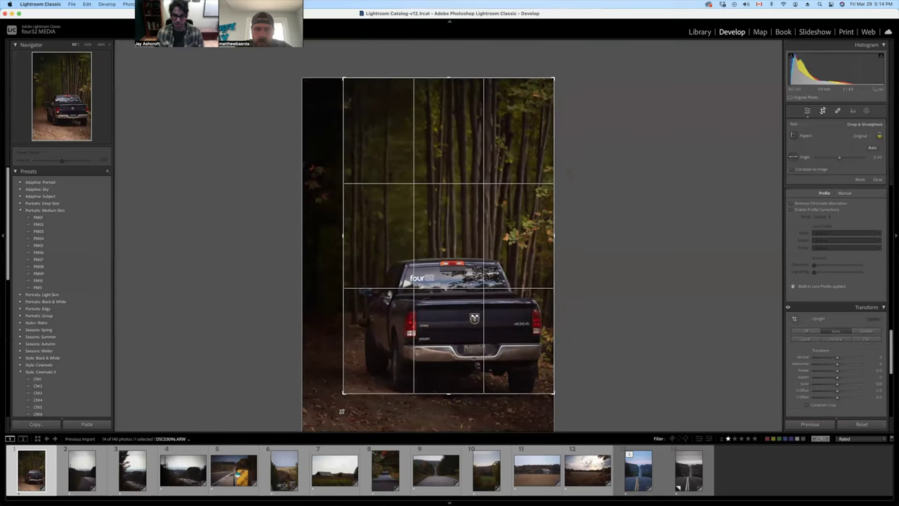
key("Return")
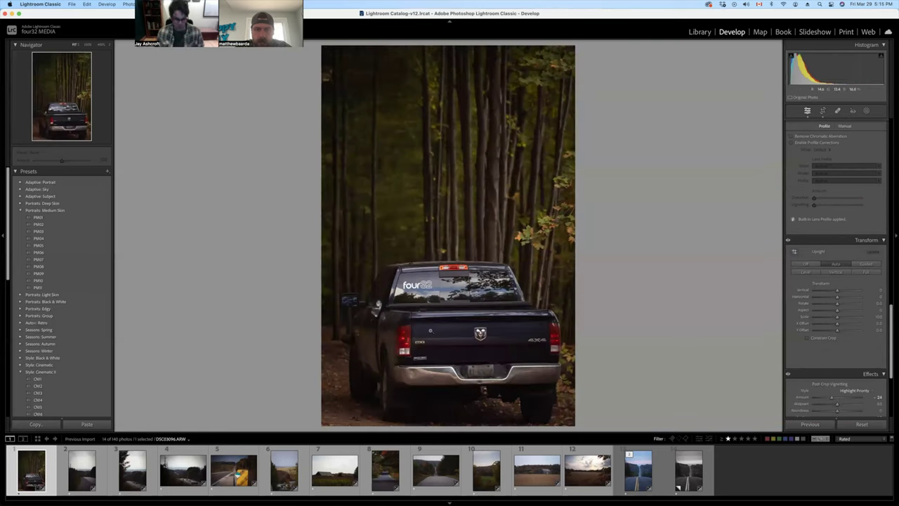
key("r")
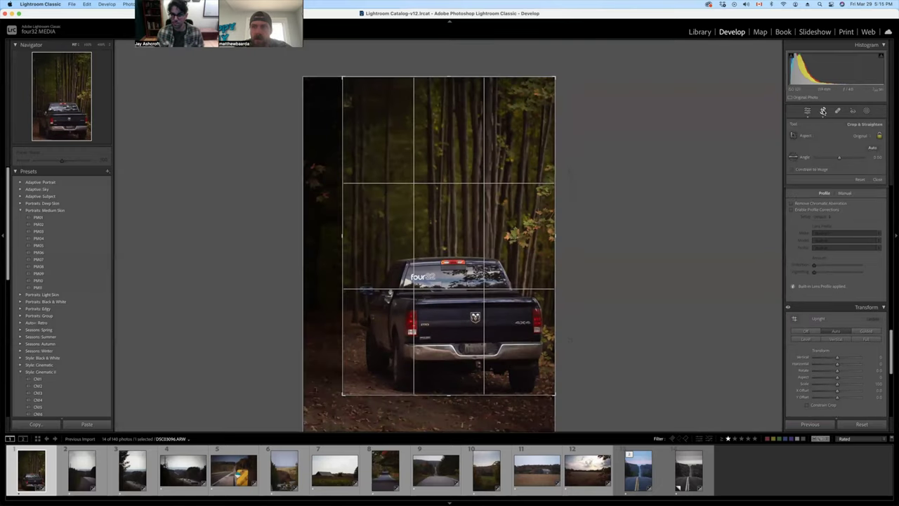
key("r")
Step: Crop the second photo, the road at dusk, trimming the sky and the utility pole on its left edge
key("Right")
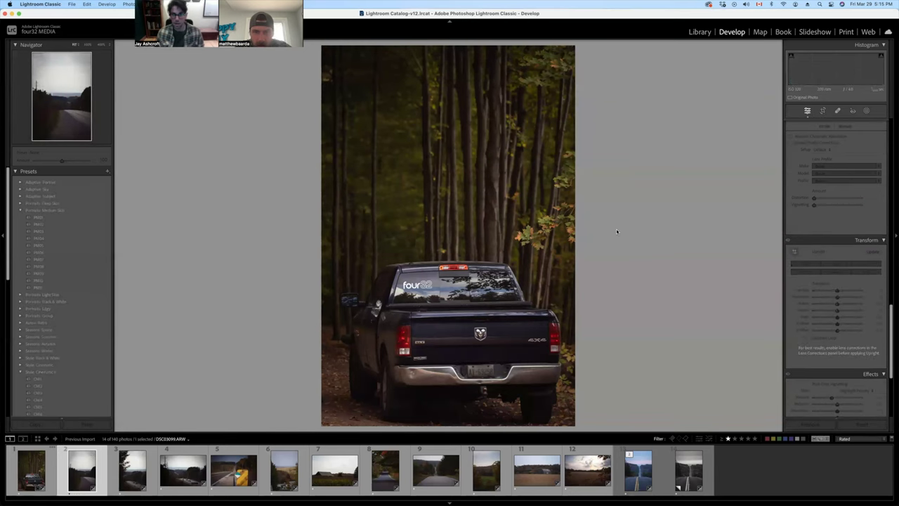
key("r")
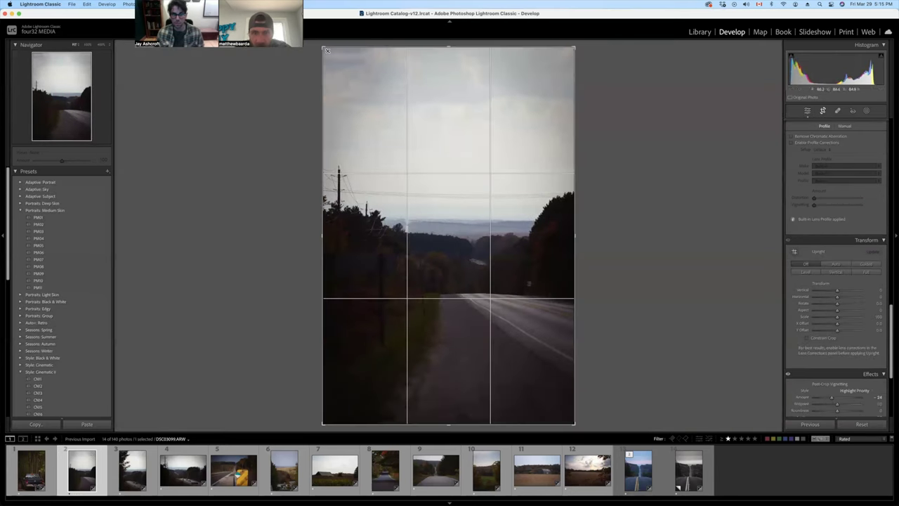
left_click_drag(330, 54, 334, 57)
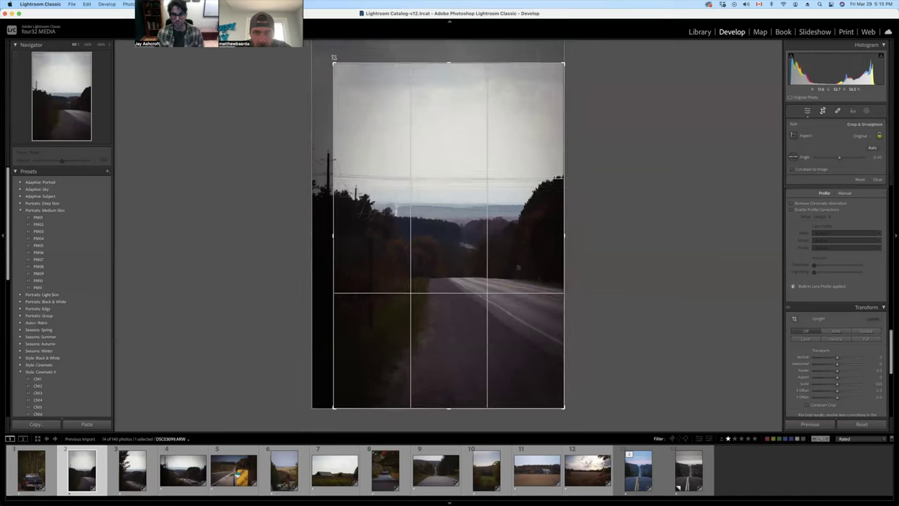
key("Return")
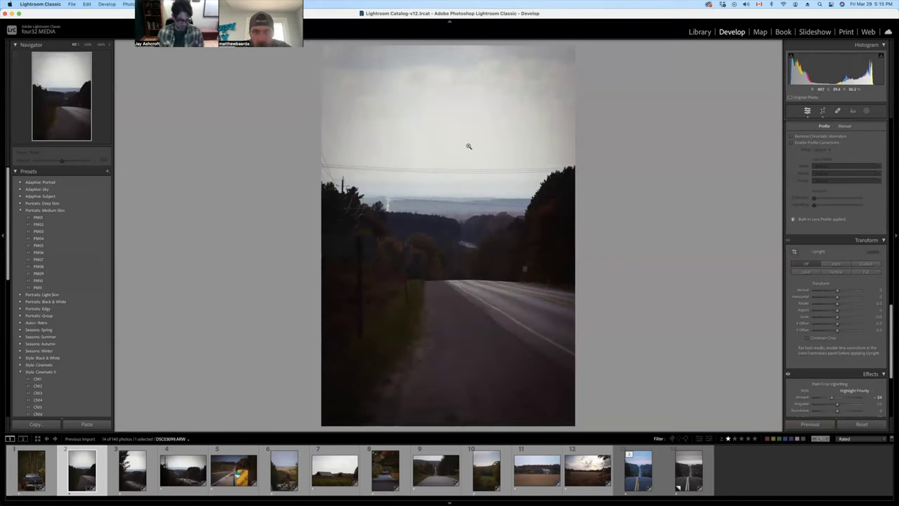
Step: Apply the Auto Upright perspective correction to the second photo
key("q")
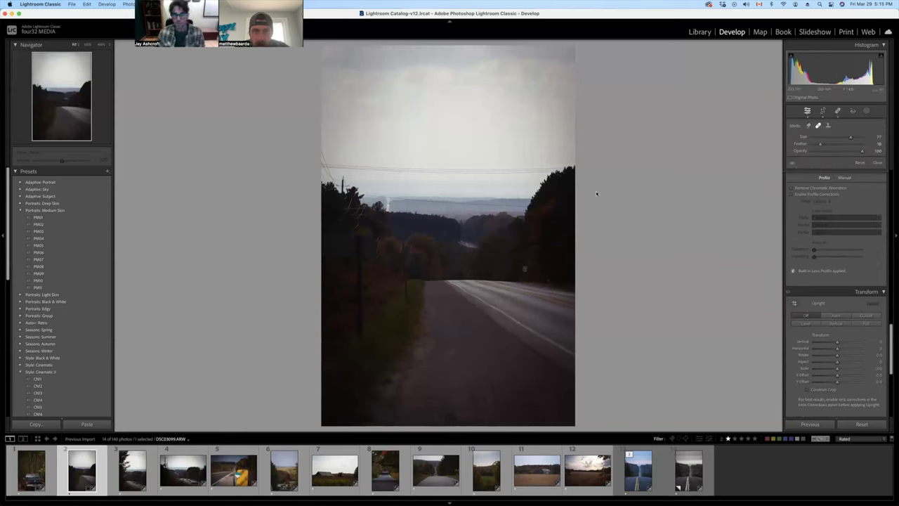
scroll(894, 284, "down", 1)
scroll(835, 300, "down", 2)
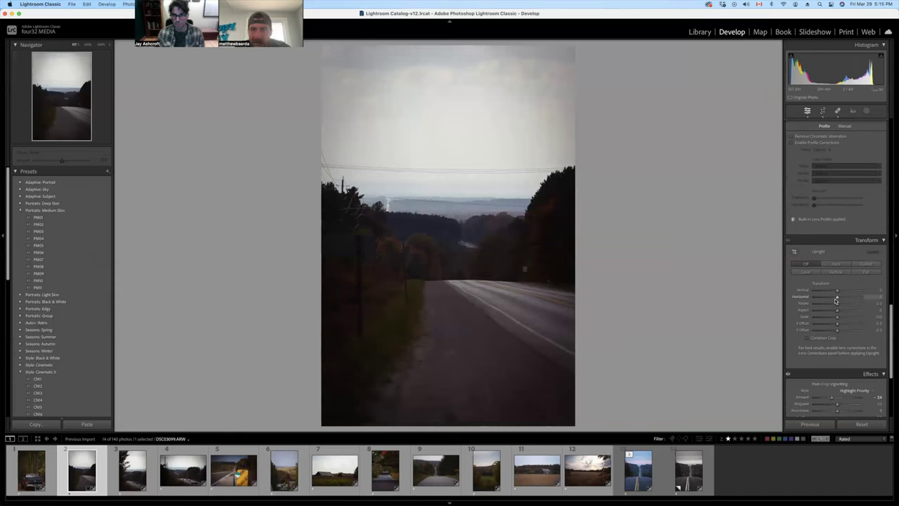
left_click(835, 265)
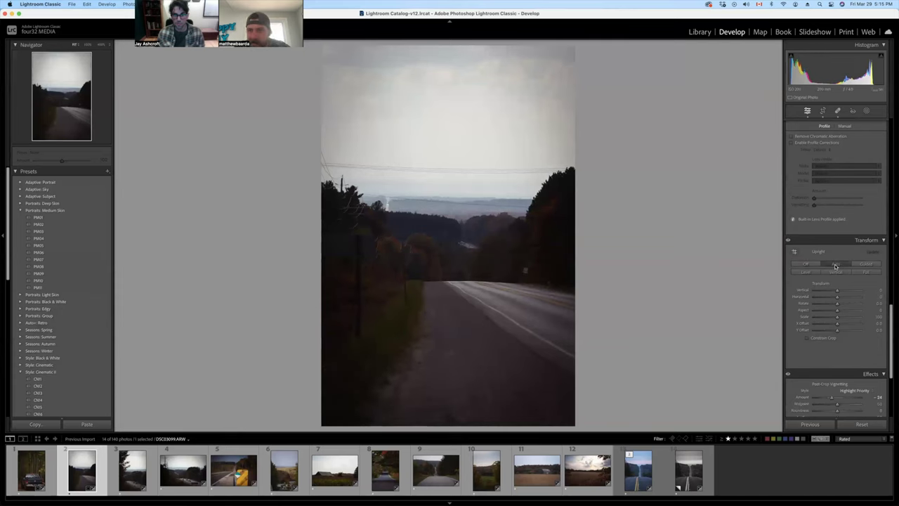
Step: Crop the third photo, the vertical view of cars on the road, trimming its top and right edges
key("Right")
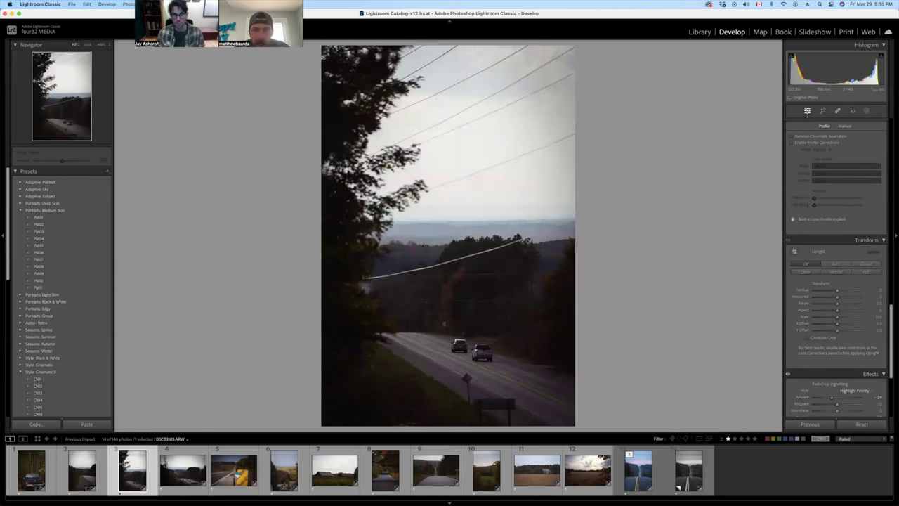
key("r")
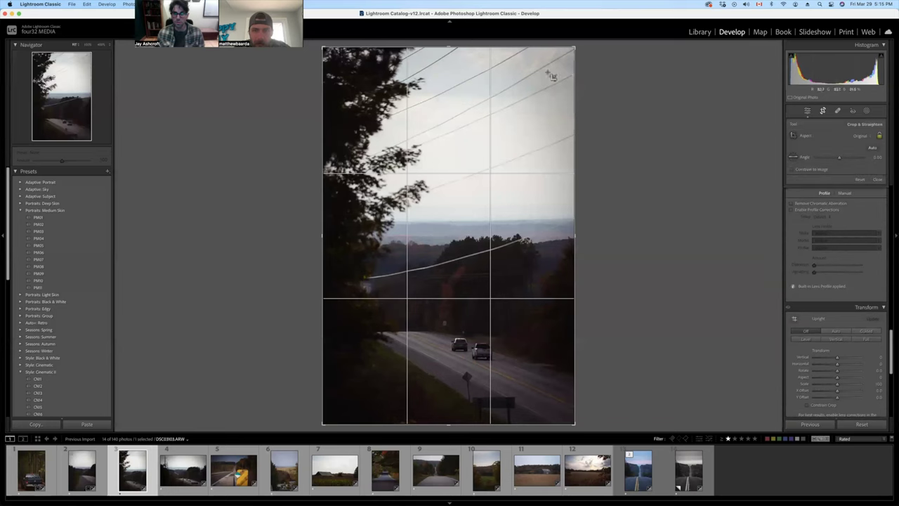
left_click_drag(573, 48, 560, 59)
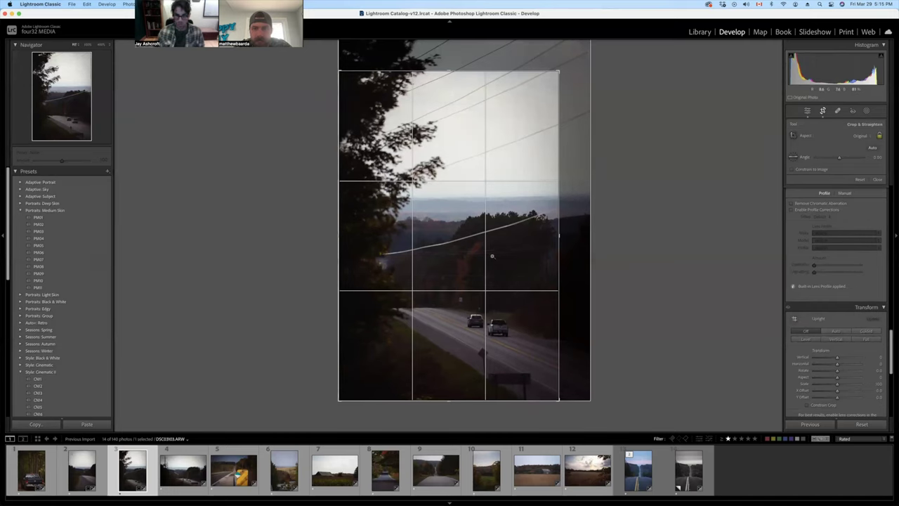
key("Return")
Step: Crop the fourth photo, the horizontal view of the road with oncoming cars, trimming the sky and right edge
key("Right")
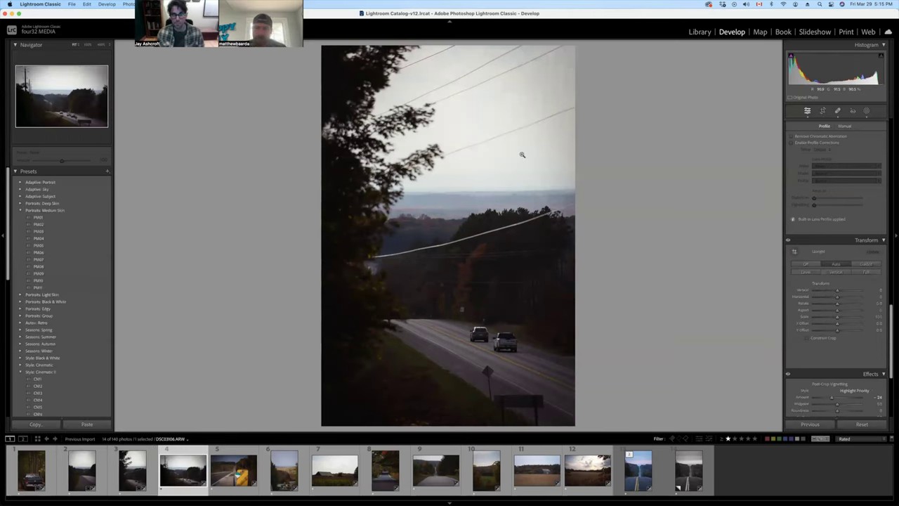
key("r")
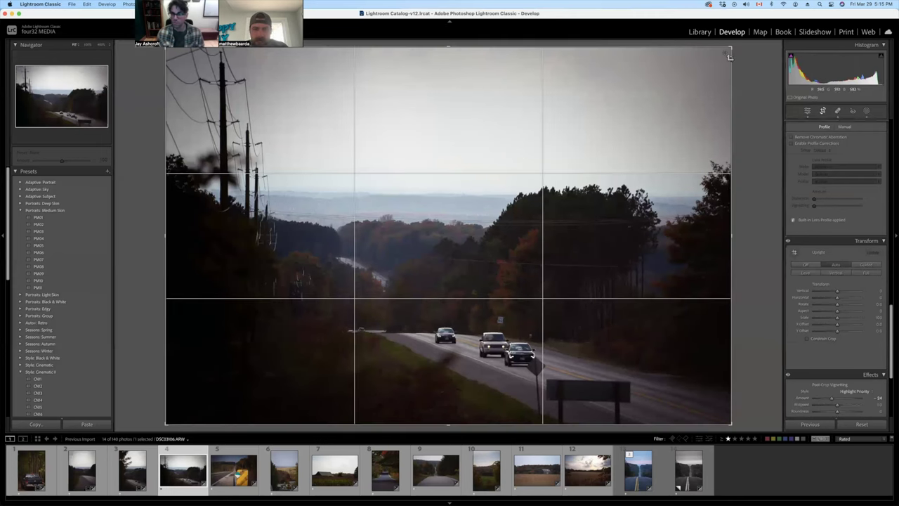
left_click_drag(719, 54, 696, 71)
key("Return")
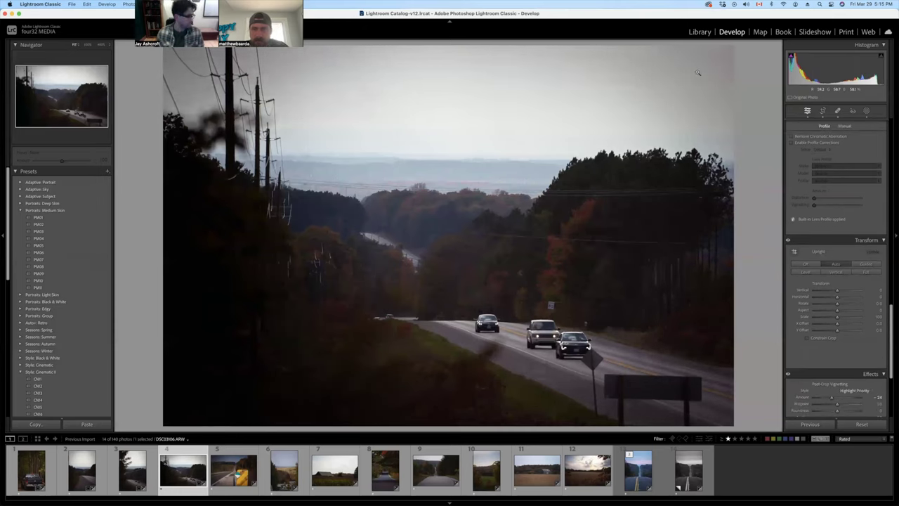
Step: Crop the fifth photo, the yellow road marker, slightly from its top and left edges, and fine-tune the crop
key("Right")
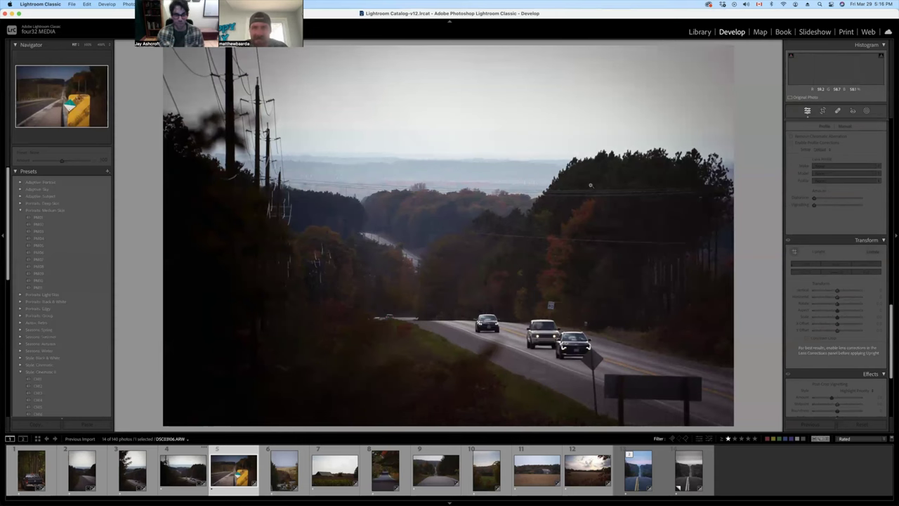
key("r")
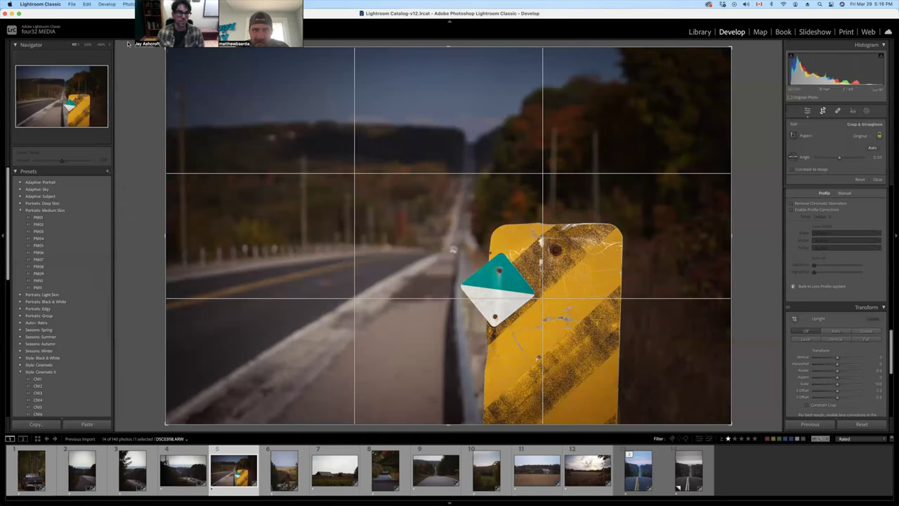
left_click_drag(168, 48, 176, 56)
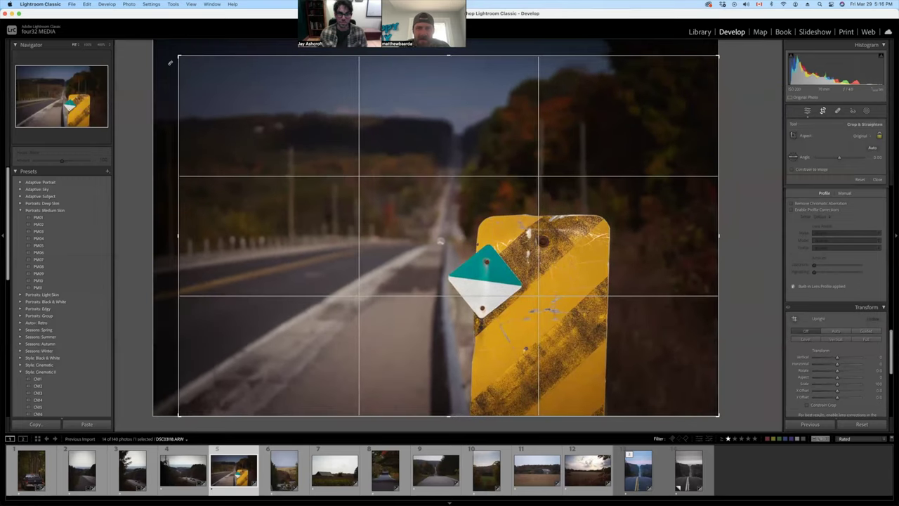
key("Return")
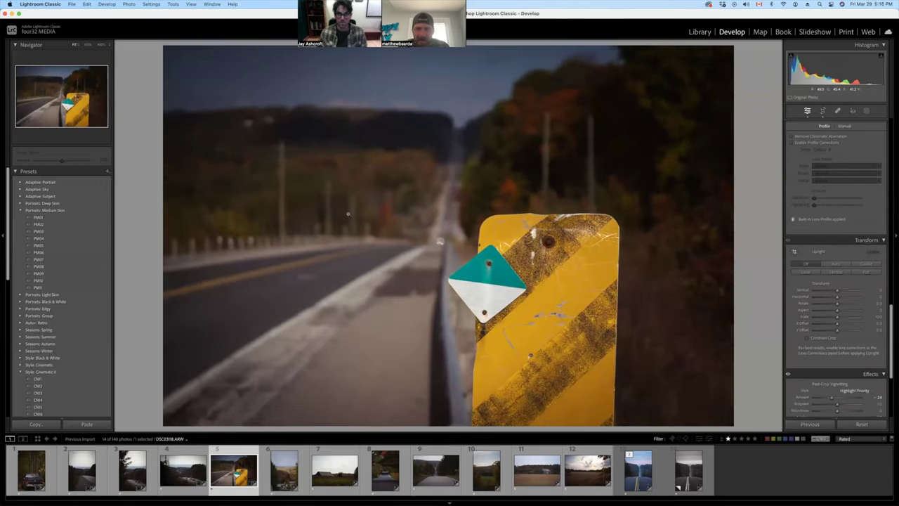
key("r")
left_click_drag(180, 54, 177, 54)
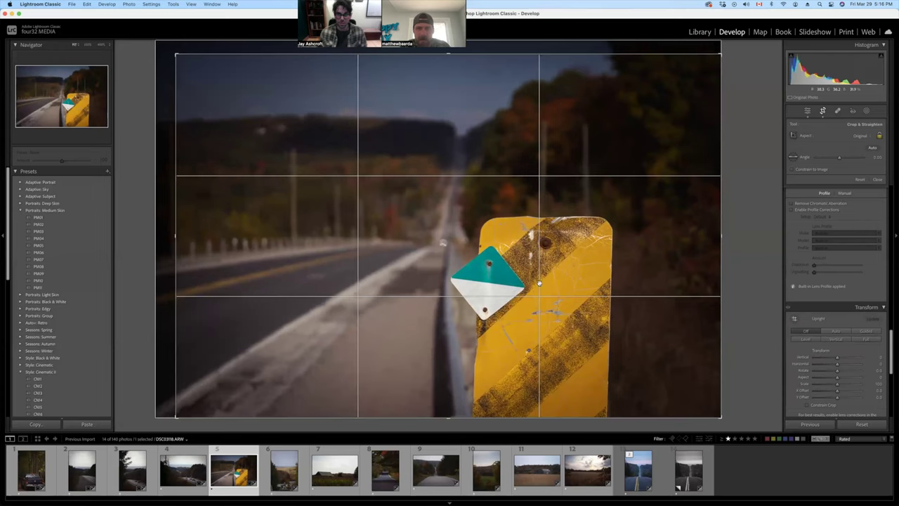
key("Return")
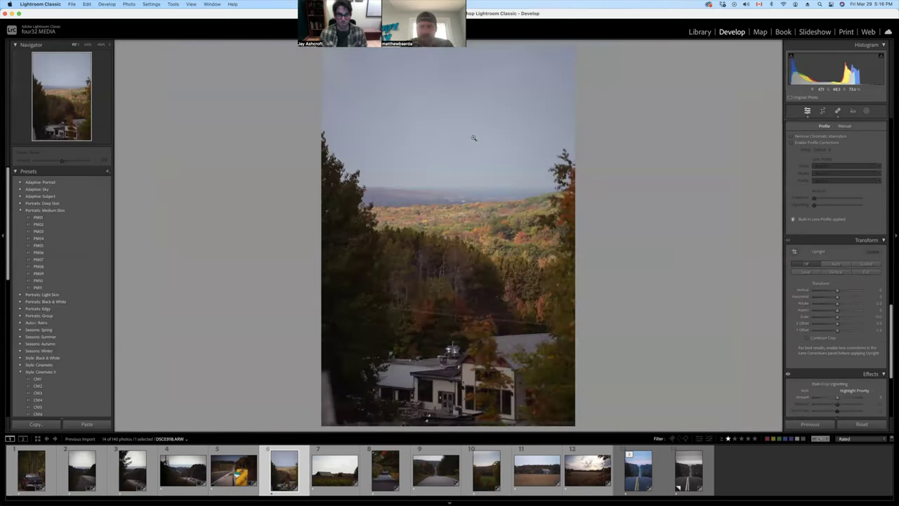
Step: Crop the sixth photo, the building below the autumn hills, trimming the sky and the object on its left edge
key("r")
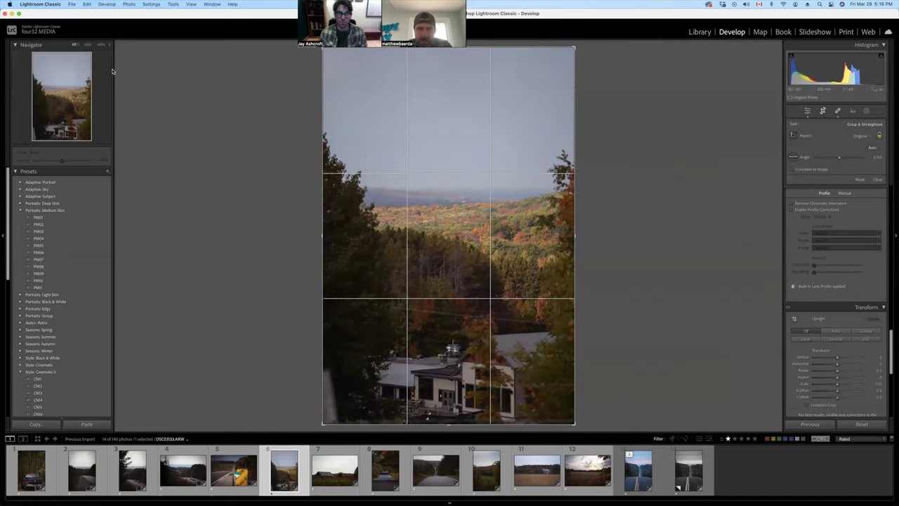
mouse_move(322, 47)
left_mouse_down()
mouse_move(336, 71)
mouse_move(330, 60)
left_mouse_up()
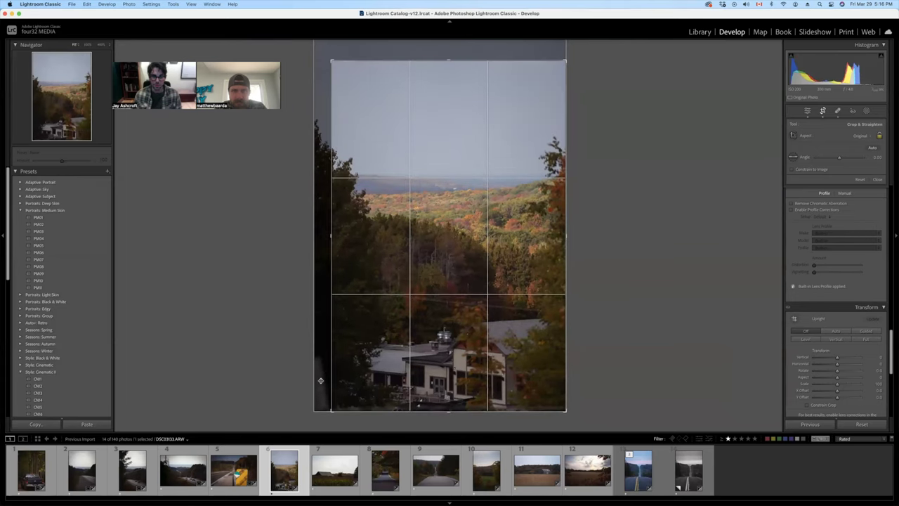
key("Return")
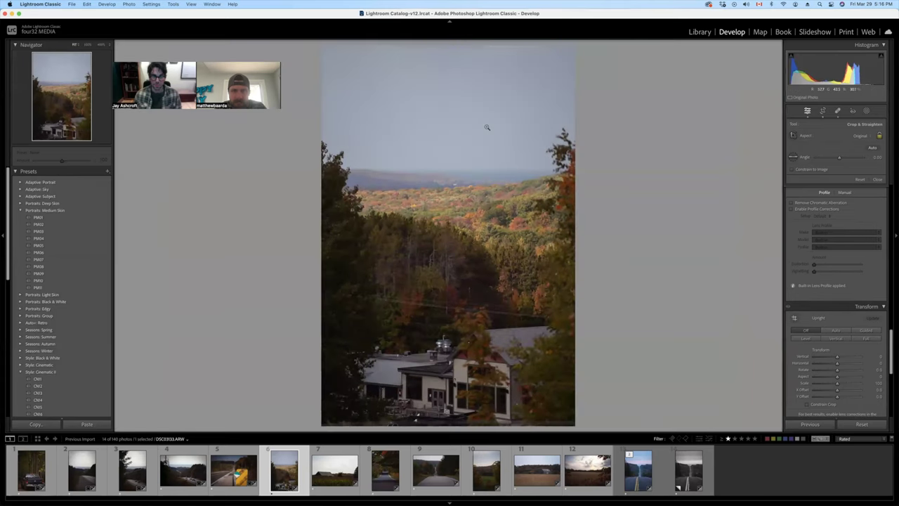
Step: Apply the Auto Upright correction to the seventh photo, the barn, and the eighth, the tree-lined road
key("Right")
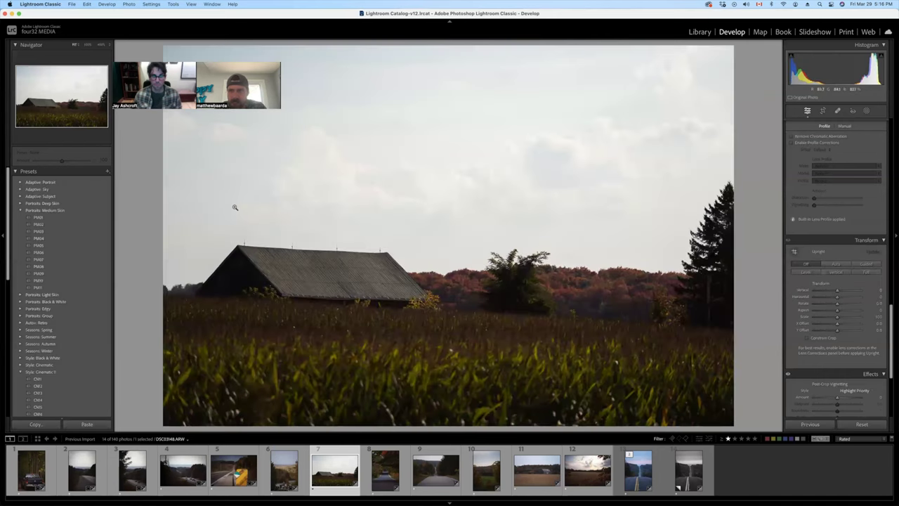
left_click(836, 264)
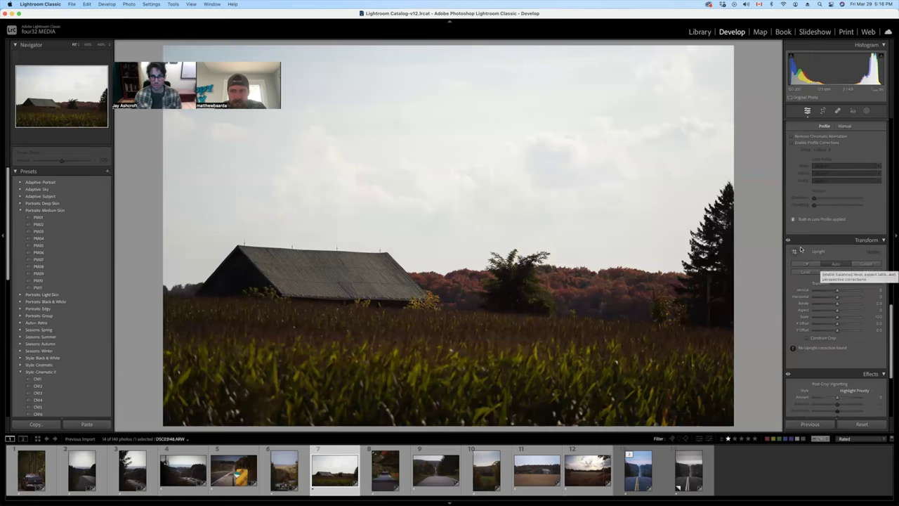
key("Right")
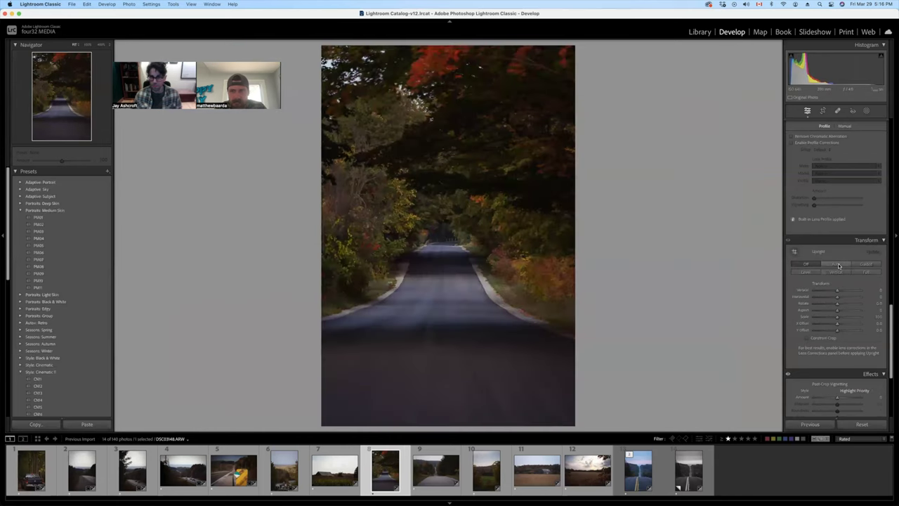
left_click(837, 265)
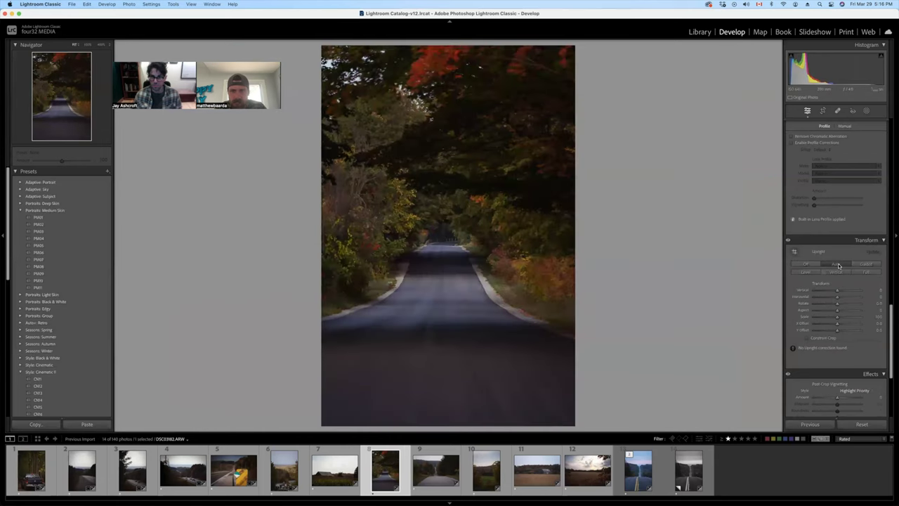
Step: Crop the eighth photo, the tree-lined road, slightly tighter and reposition the image so the road sits centred in the frame
key("r")
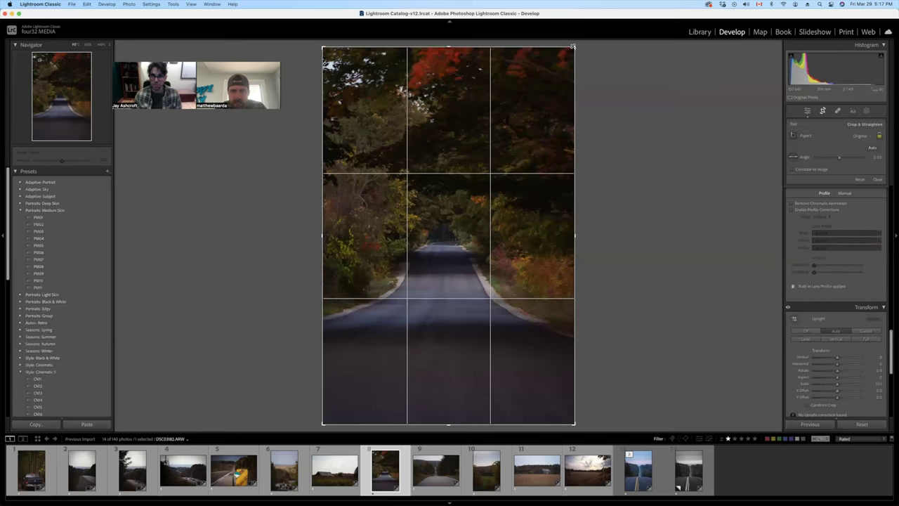
left_click_drag(573, 48, 567, 47)
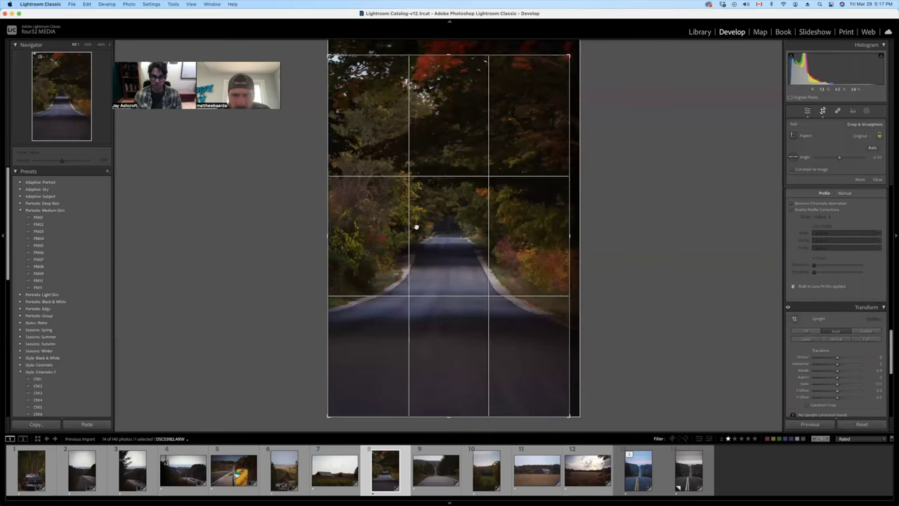
left_click_drag(428, 236, 462, 240)
key("Return")
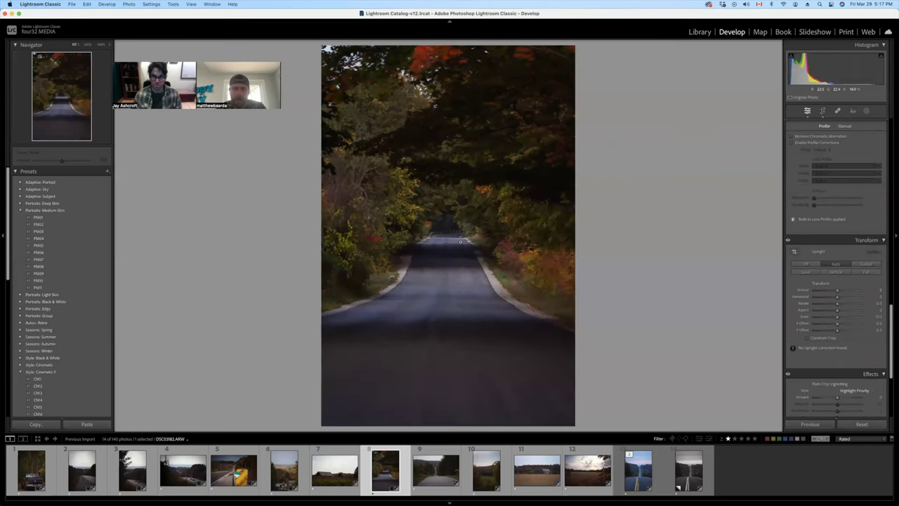
Step: Crop the ninth photo, the hilly road without lane markings, slightly tighter while keeping the original aspect ratio
key("Right")
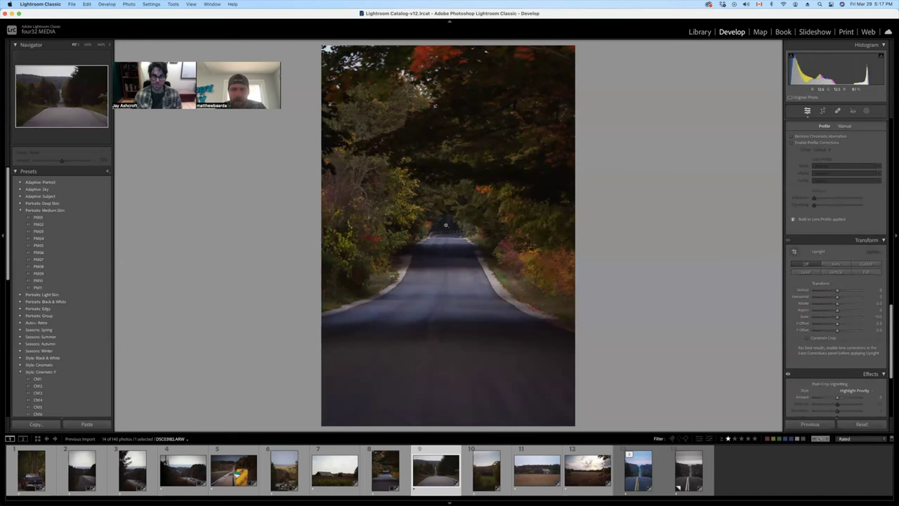
key("r")
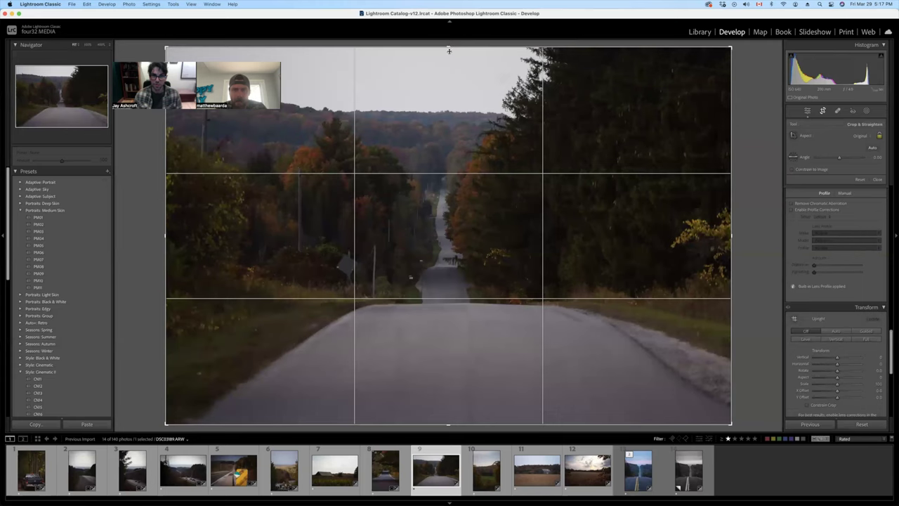
left_click_drag(448, 50, 449, 54)
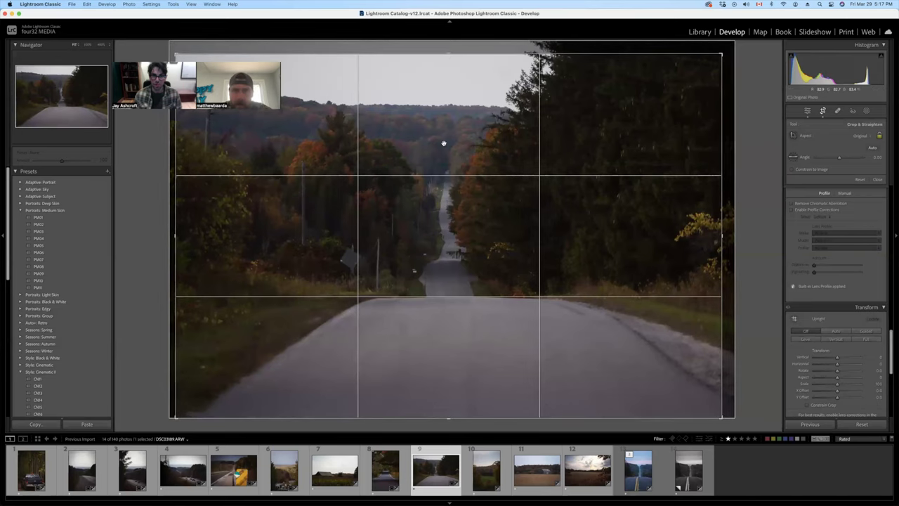
key("Return")
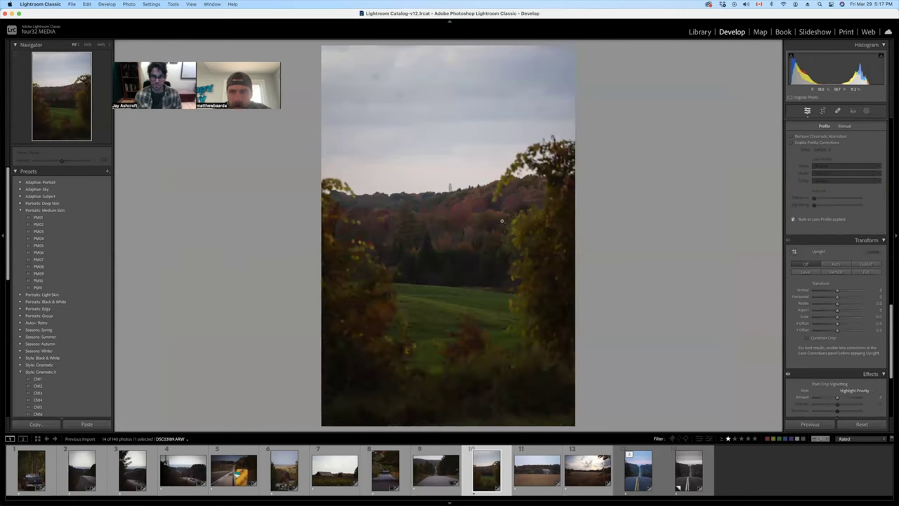
Step: Heal the dust spots across the sky of the tenth photo, the green field framed by autumn trees
key("k")
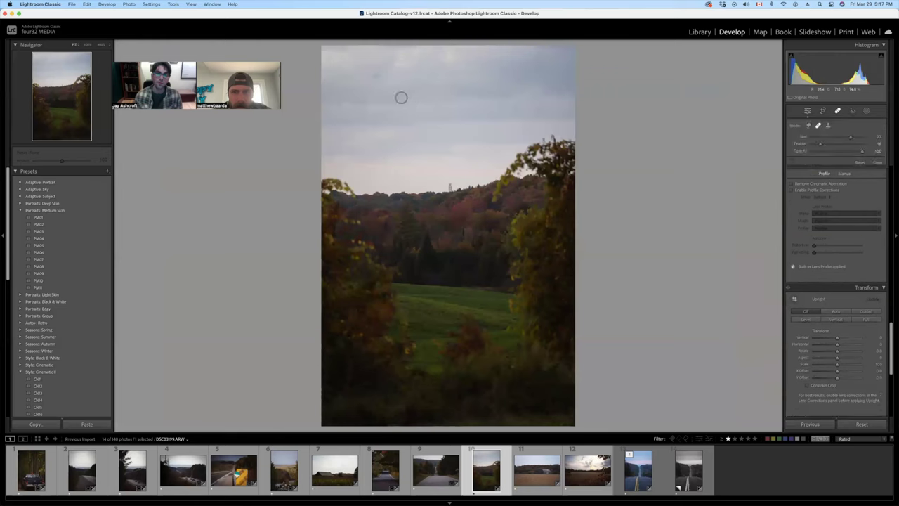
left_click(399, 93)
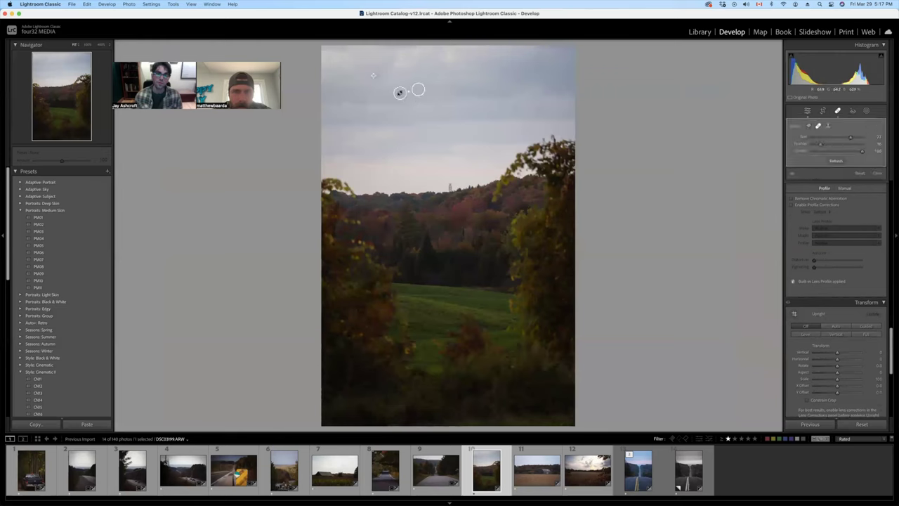
left_click(539, 108)
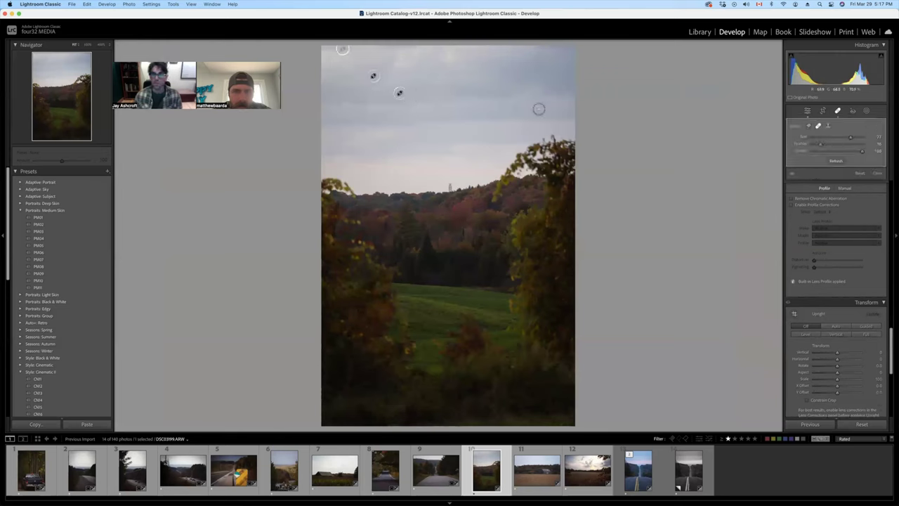
left_click(518, 79)
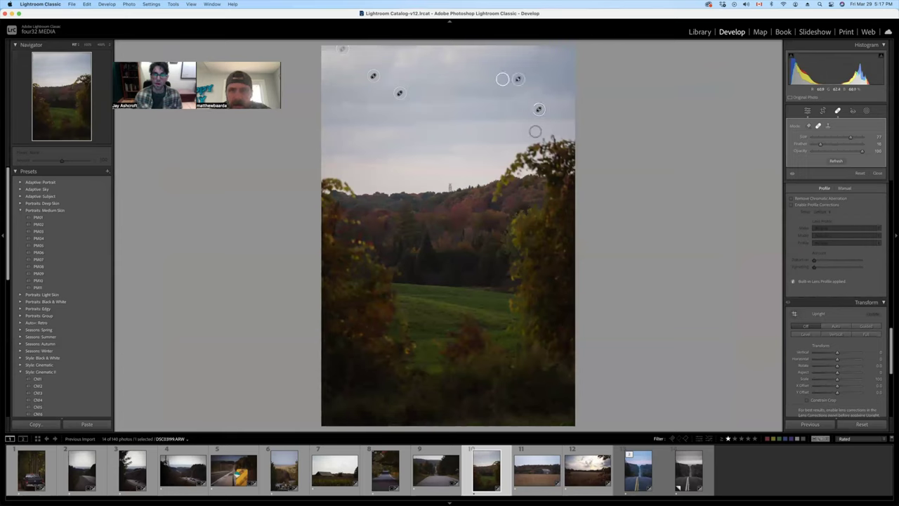
left_click(526, 131)
left_click(515, 107)
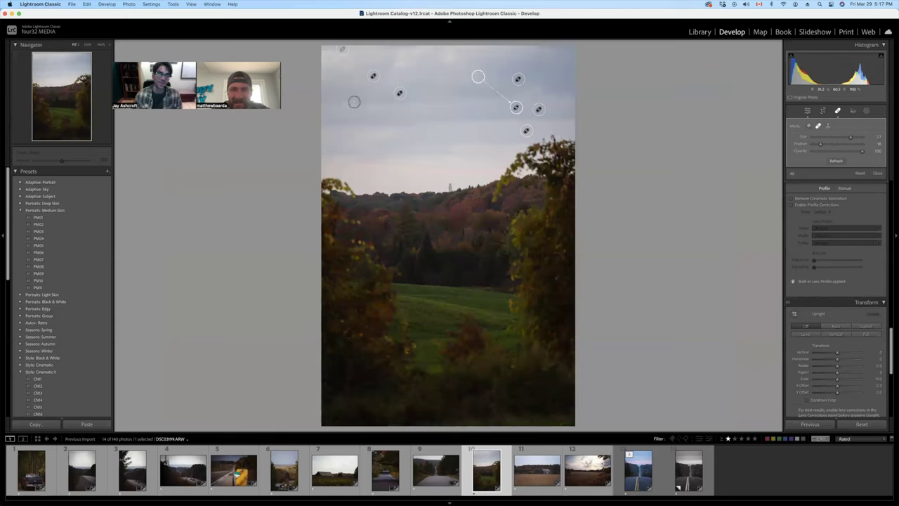
key("q")
key("q")
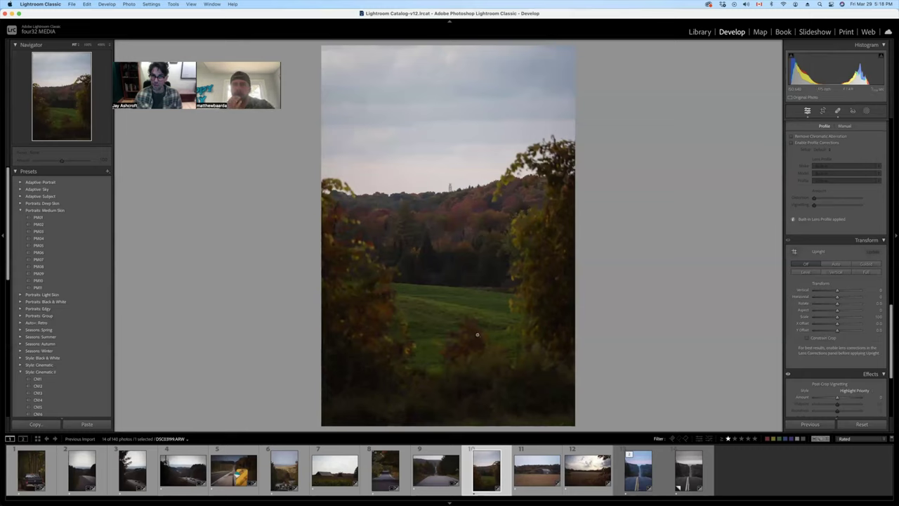
Step: Apply the Auto Upright correction to the eleventh photo, the weathered barn, and the twelfth, the field at sunset
left_click(531, 464)
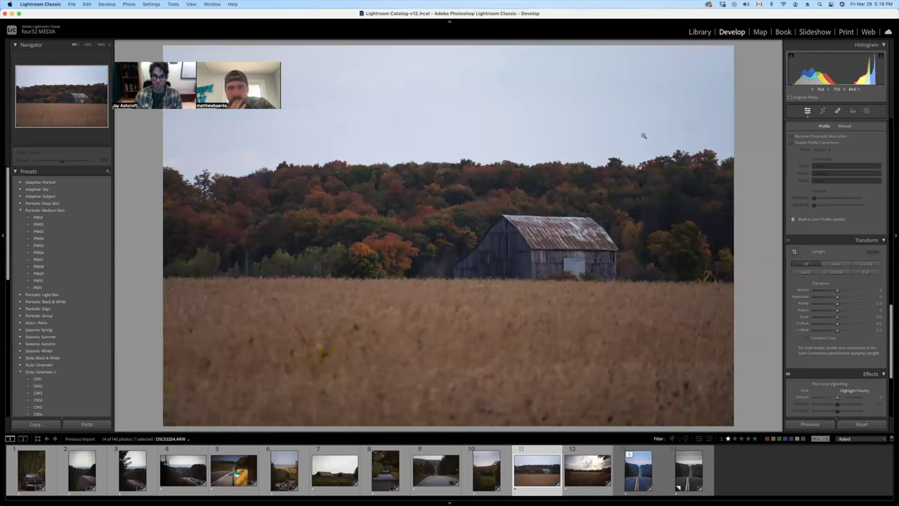
left_click(844, 265)
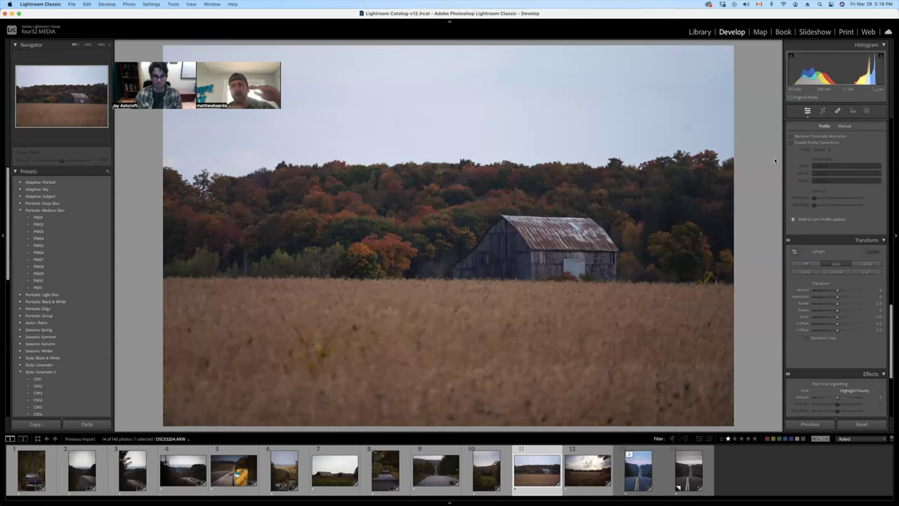
key("Right")
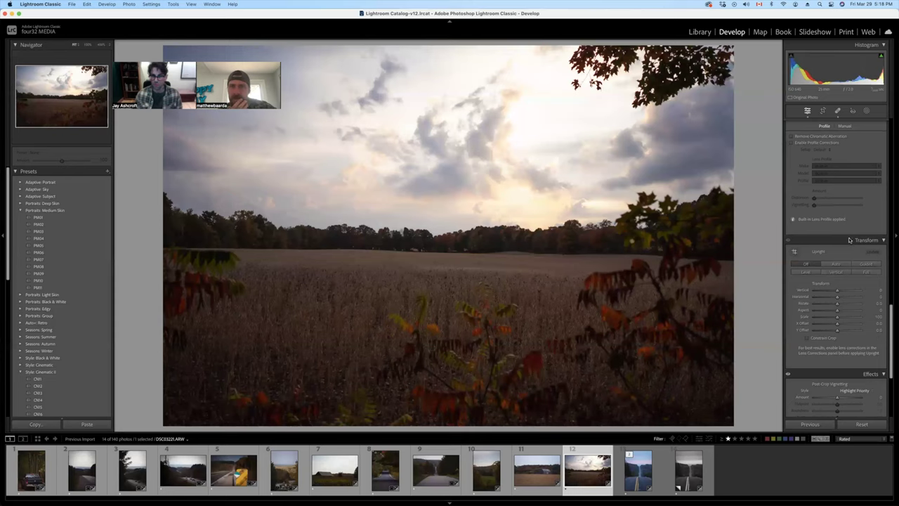
left_click(836, 264)
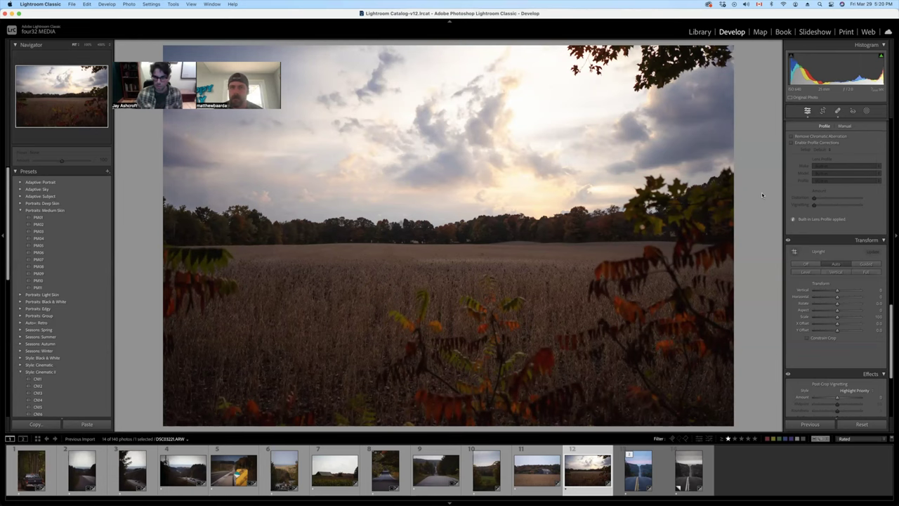
Step: Warm the white balance temperature of the thirteenth photo, the color road with yellow lines, and raise its contrast to +58
key("Right")
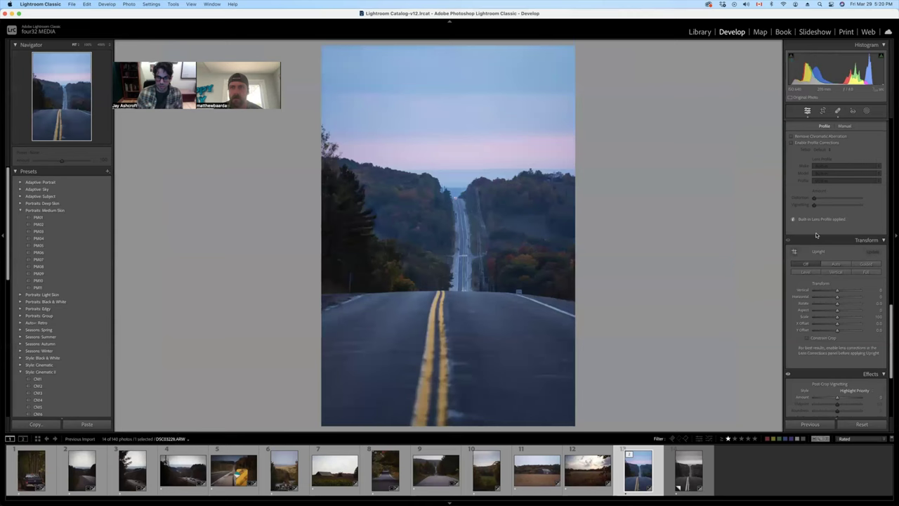
scroll(835, 243, "up", 10)
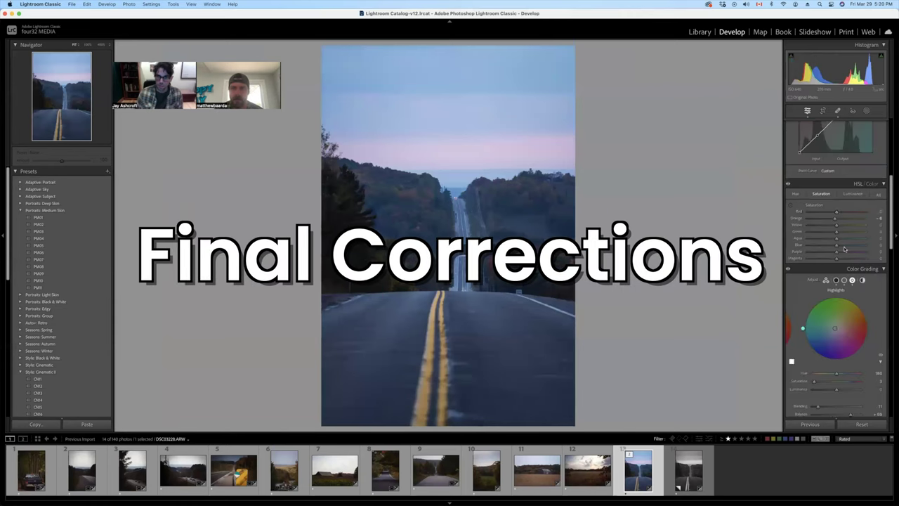
scroll(845, 249, "up", 5)
scroll(805, 300, "up", 3)
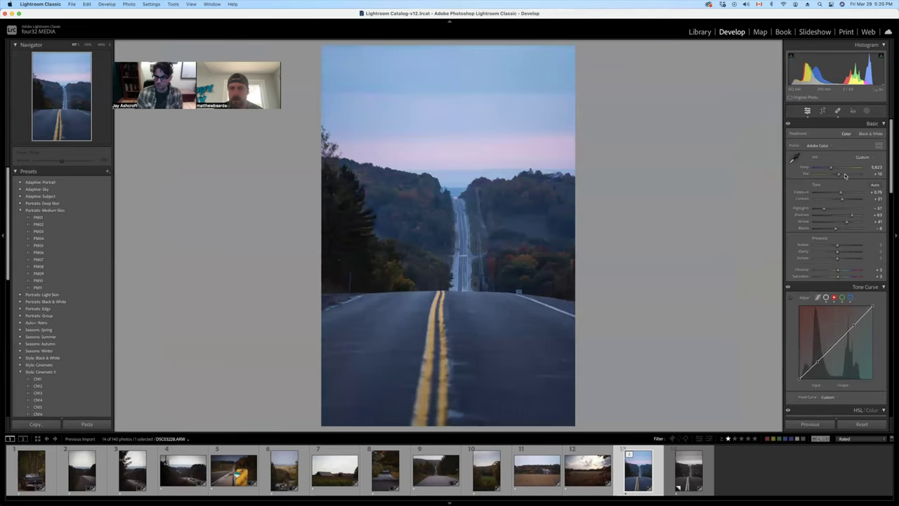
left_click_drag(830, 168, 837, 169)
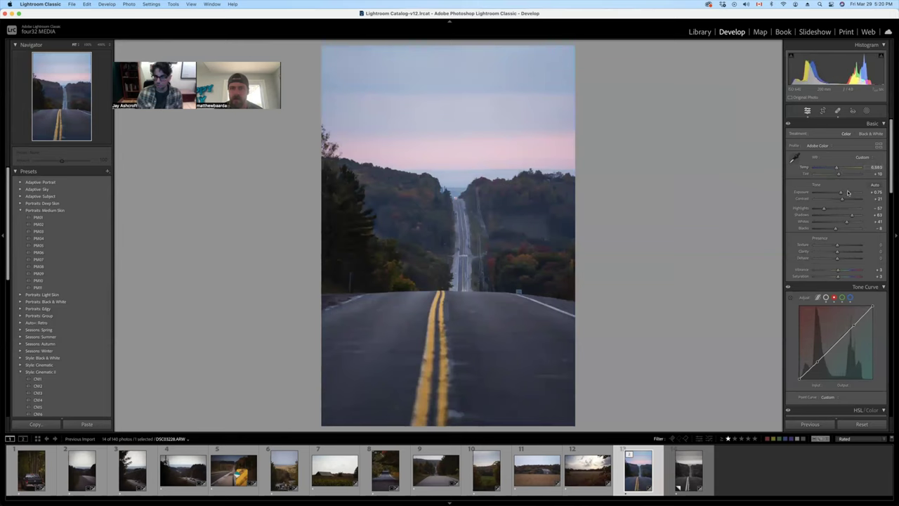
left_click_drag(843, 201, 851, 200)
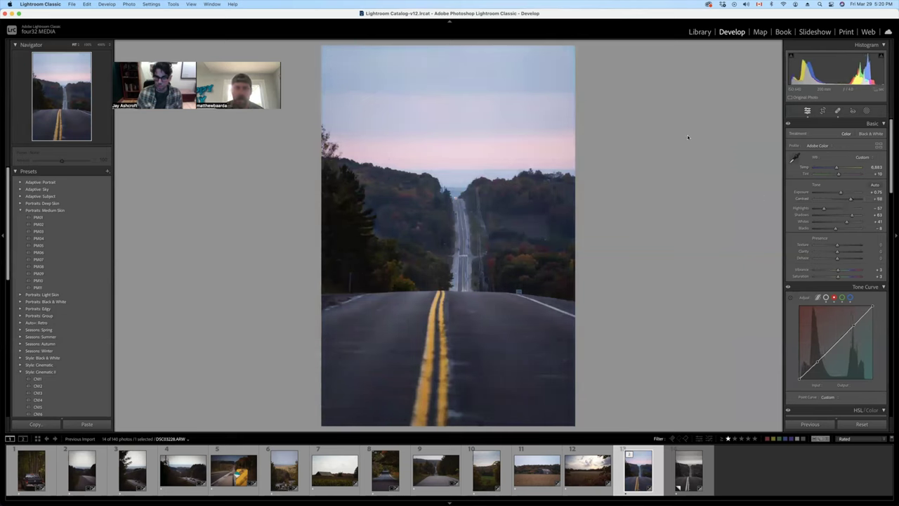
Step: Turn the star rating filter off and back on, and select all 14 filtered photos
key("Right")
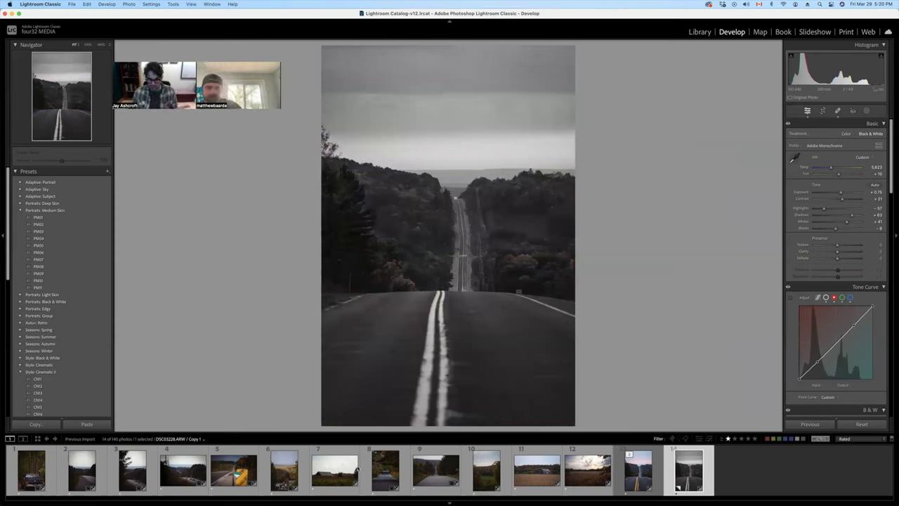
left_click(727, 439)
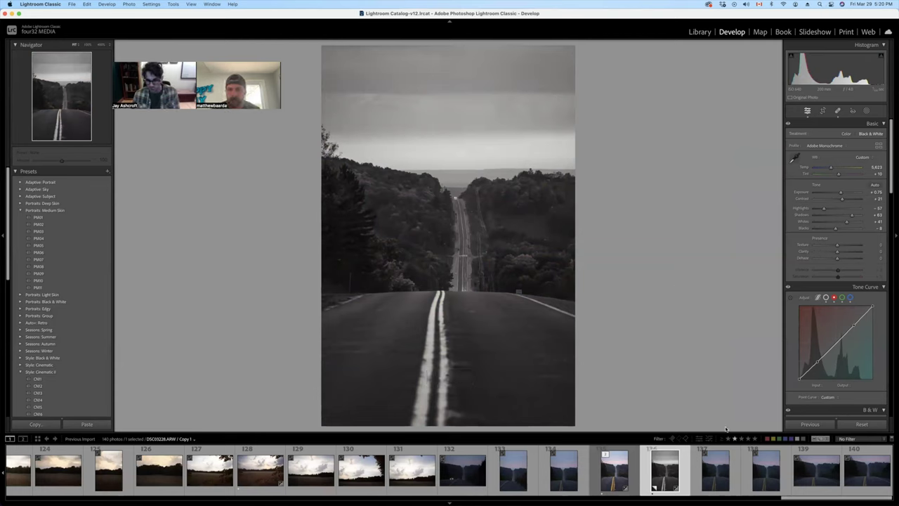
key("super+l")
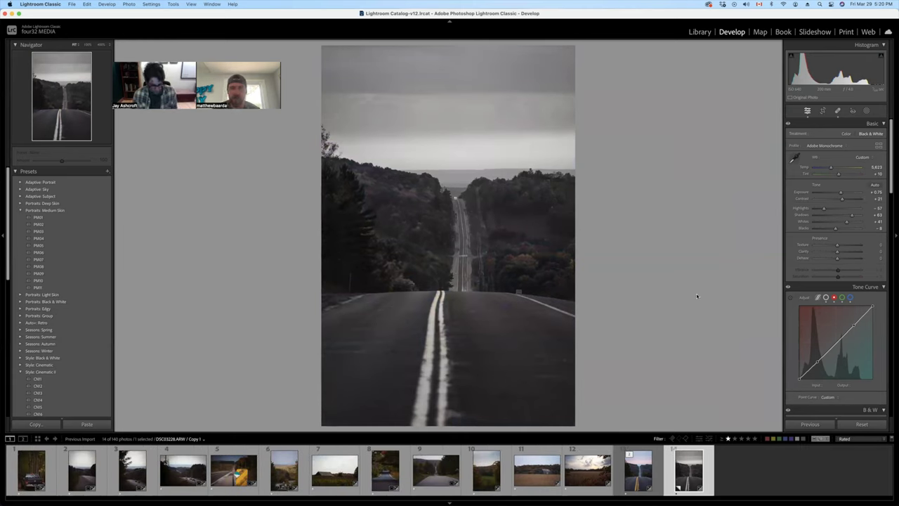
key("super+a")
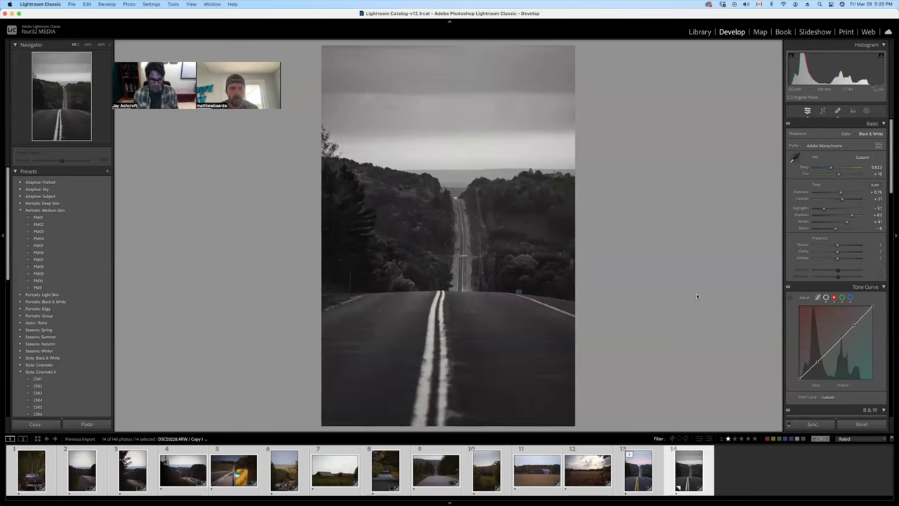
Step: Open the export settings for the 14 selected photos
key("super+shift+e")
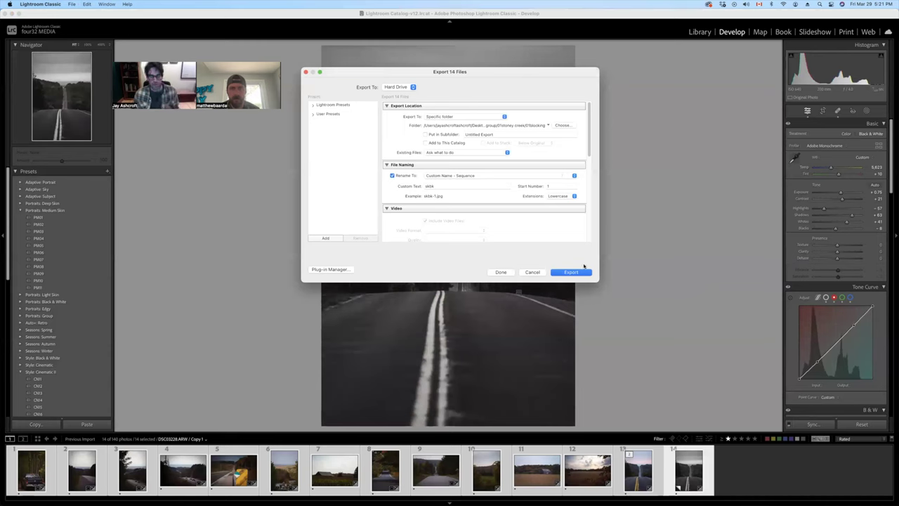
left_click(532, 271)
left_click(71, 4)
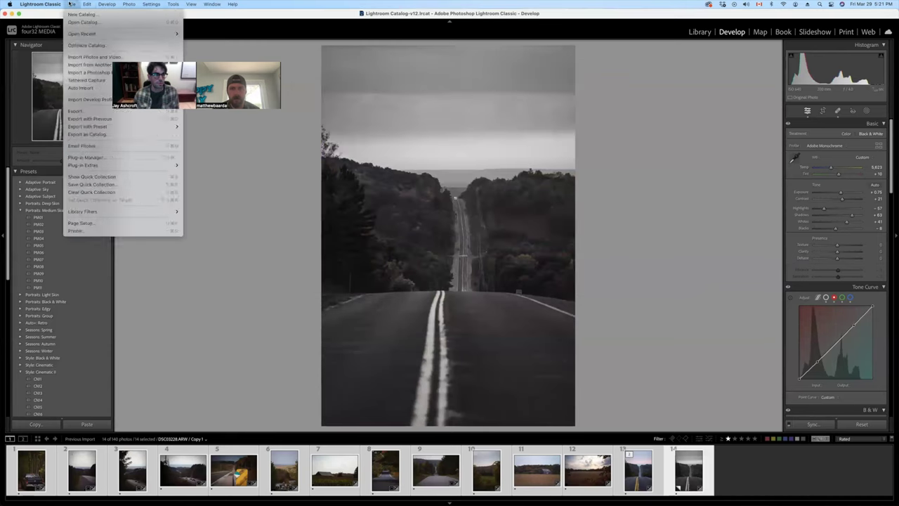
left_click(82, 111)
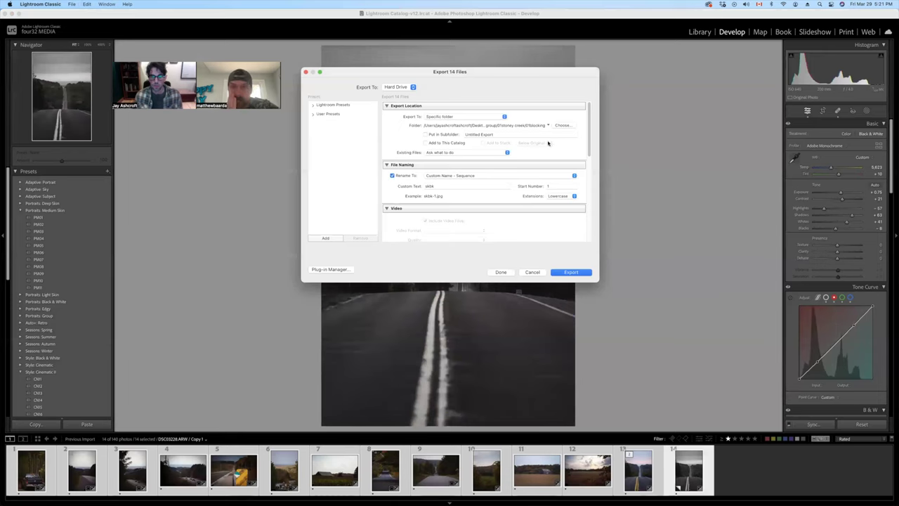
Step: Keep the Custom Name - Sequence naming template for the export and set its custom text to "trtr"
scroll(463, 162, "down", 1)
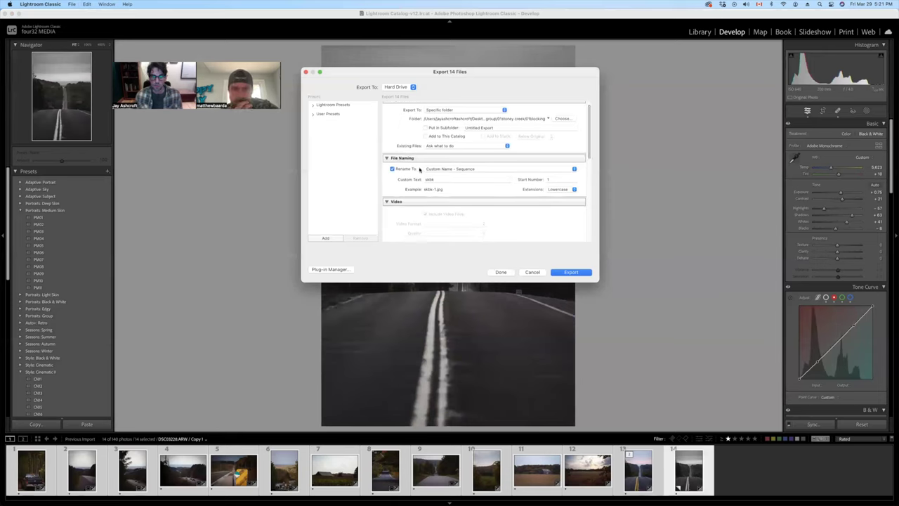
left_click(572, 170)
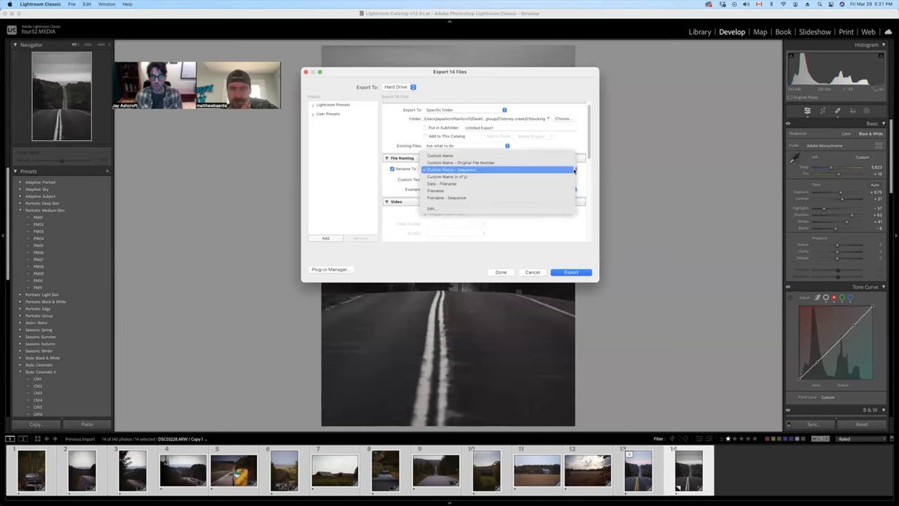
left_click(511, 170)
scroll(512, 169, "down", 1)
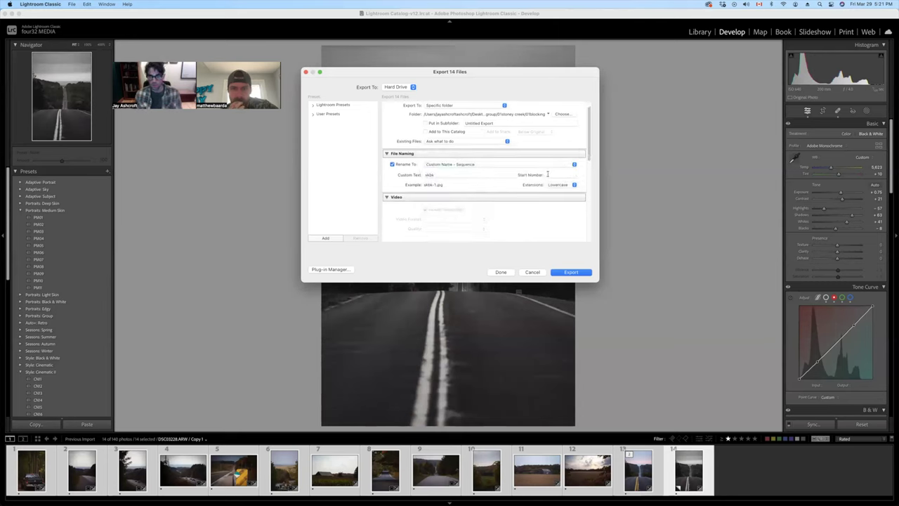
left_click(443, 174)
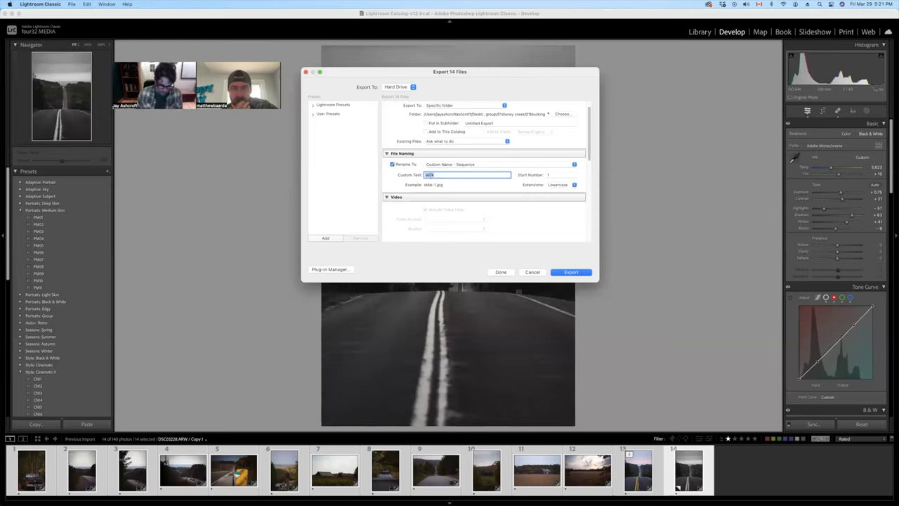
key("BackSpace")
type("trt")
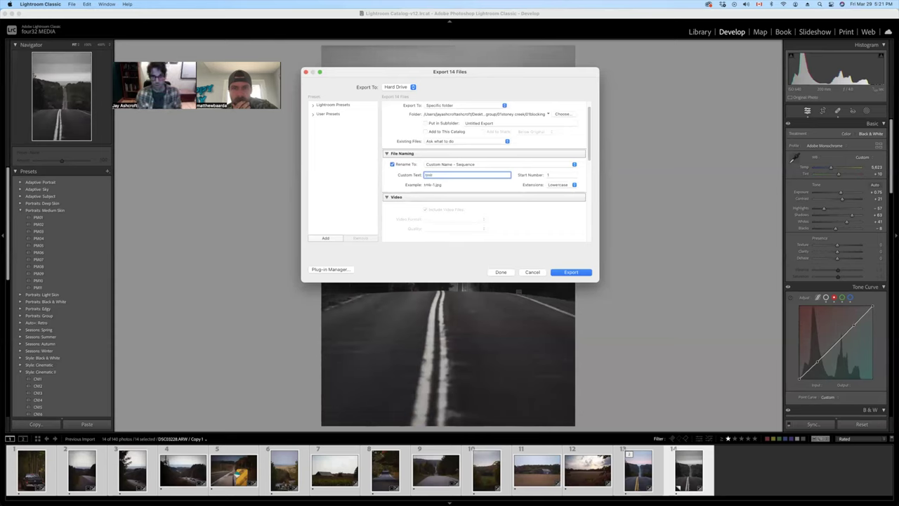
type("r")
scroll(523, 186, "down", 1)
scroll(523, 184, "down", 4)
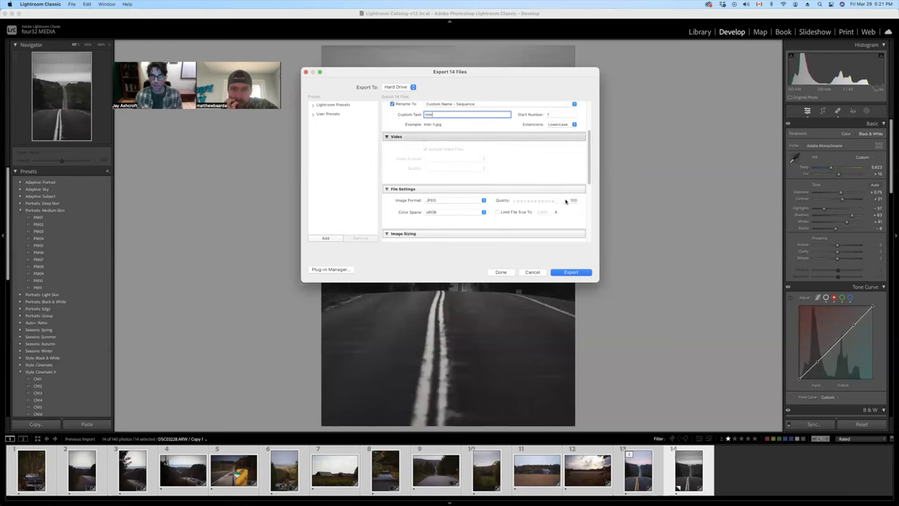
Step: Keep the export file settings at JPEG format with quality 100 and the sRGB color space
left_click(552, 204)
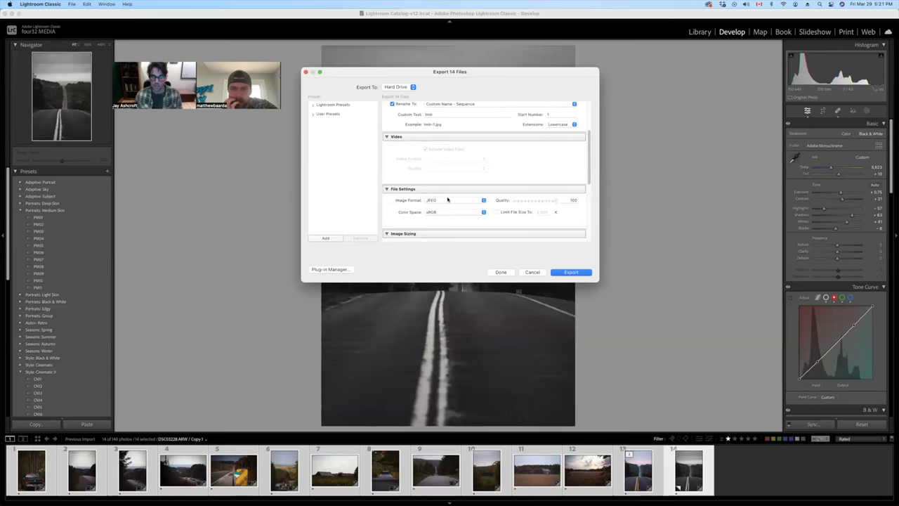
left_click(484, 201)
left_click(451, 202)
left_click(483, 212)
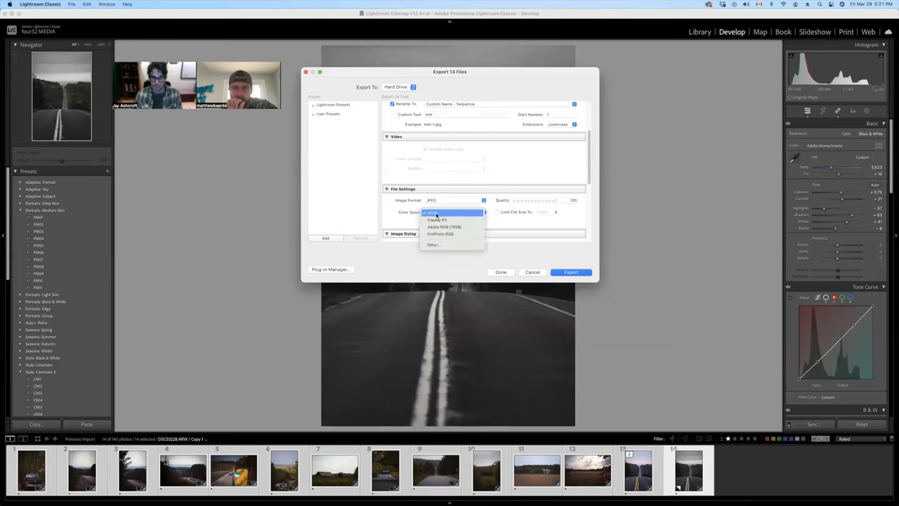
left_click(431, 213)
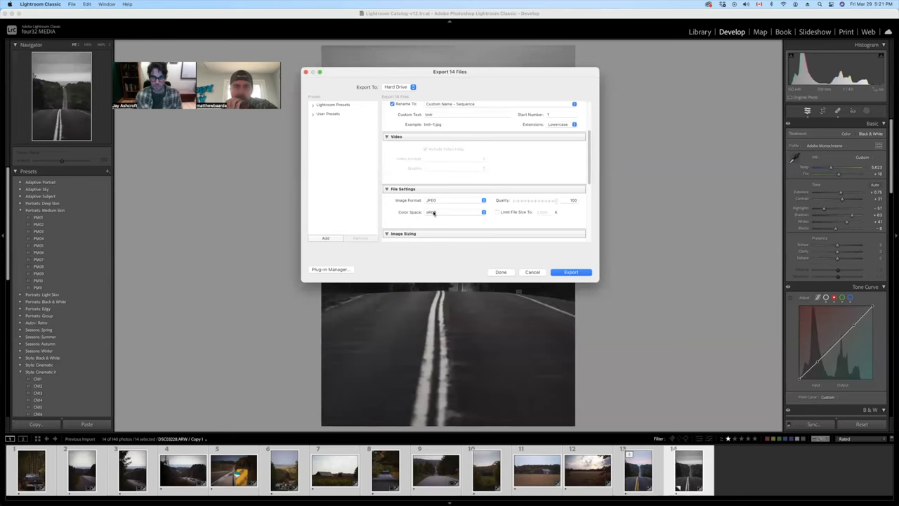
left_click(483, 212)
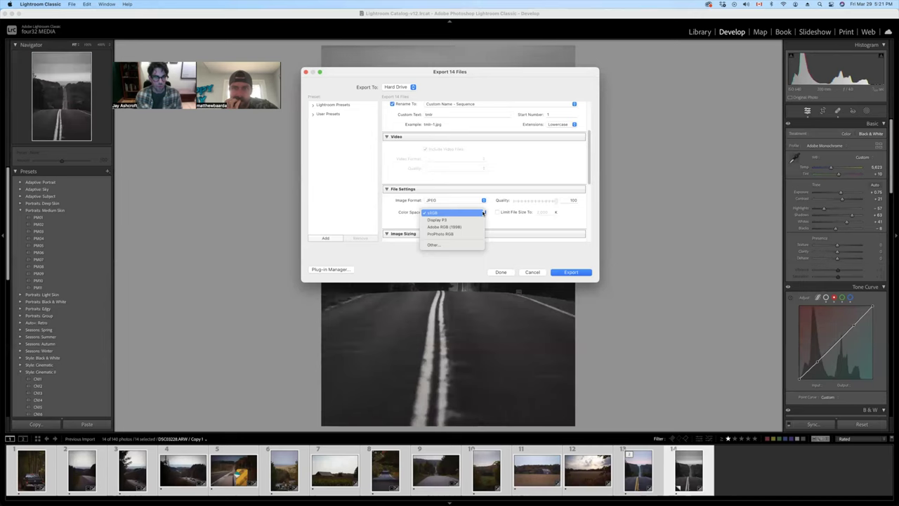
left_click(439, 213)
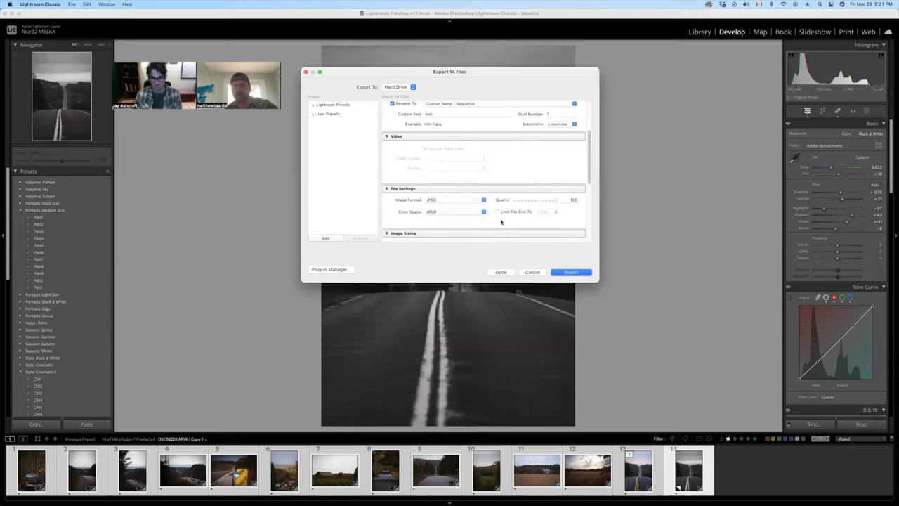
Step: Keep the resolution at 300 pixels per inch and review the sharpening, metadata, watermarking and post-processing export settings
scroll(499, 214, "down", 3)
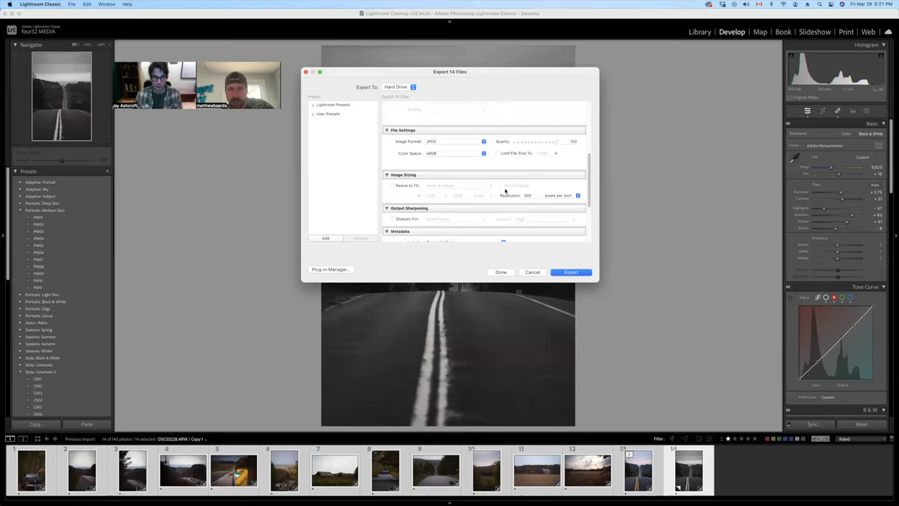
double_click(528, 196)
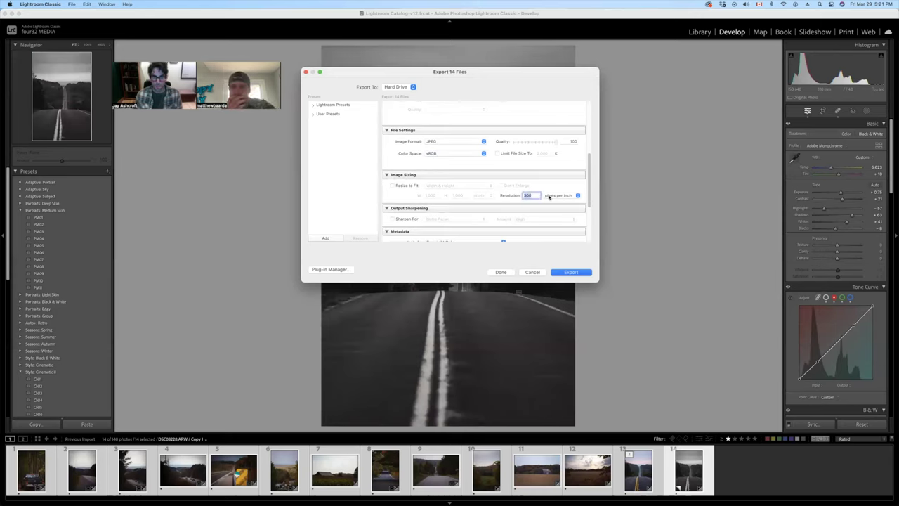
scroll(551, 184, "down", 4)
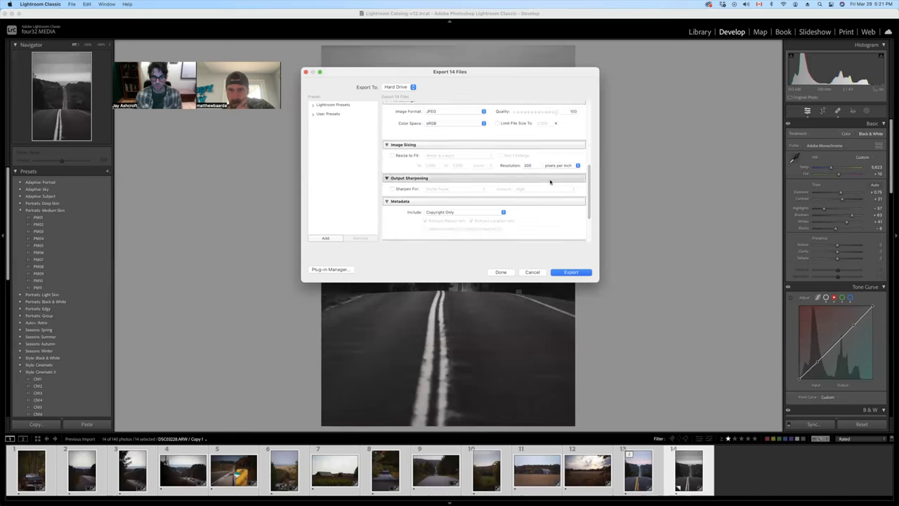
scroll(551, 189, "down", 2)
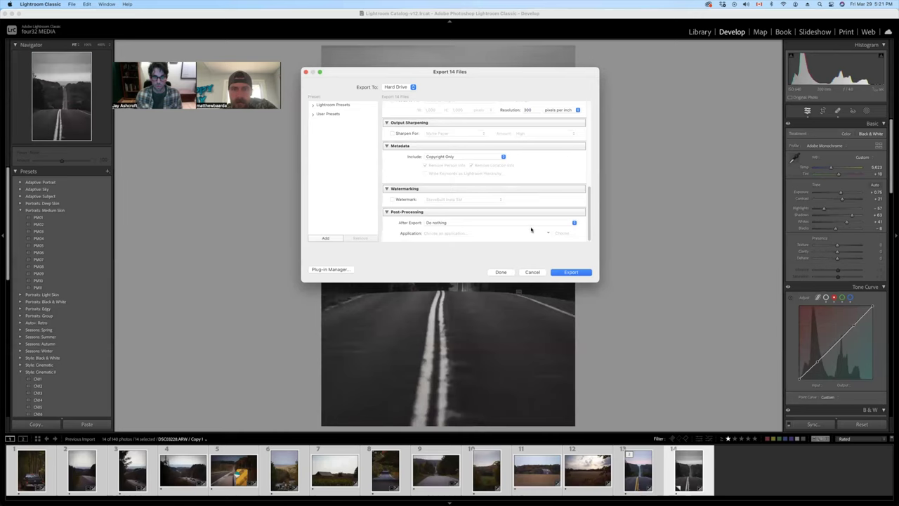
scroll(523, 197, "up", 8)
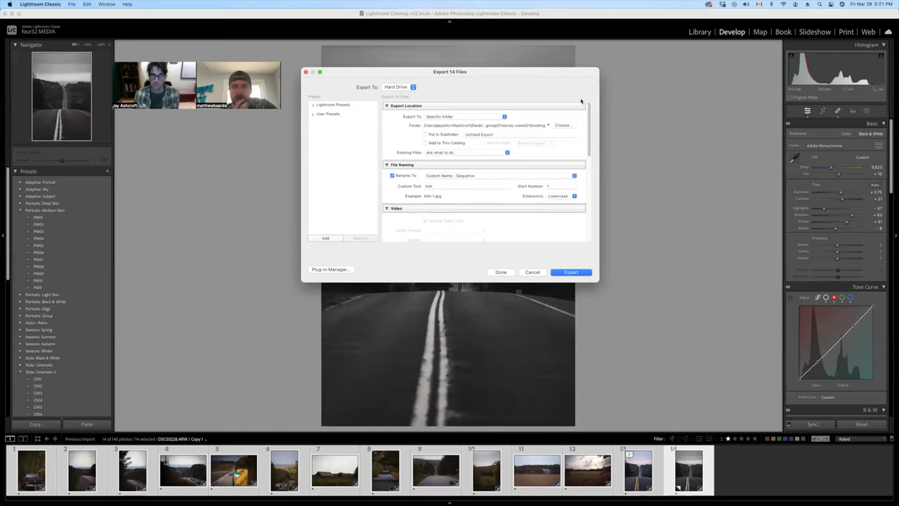
Step: Browse for a new export destination and open the 01Finished folder under PHOTO and 2024 on the Desktop
left_click(561, 126)
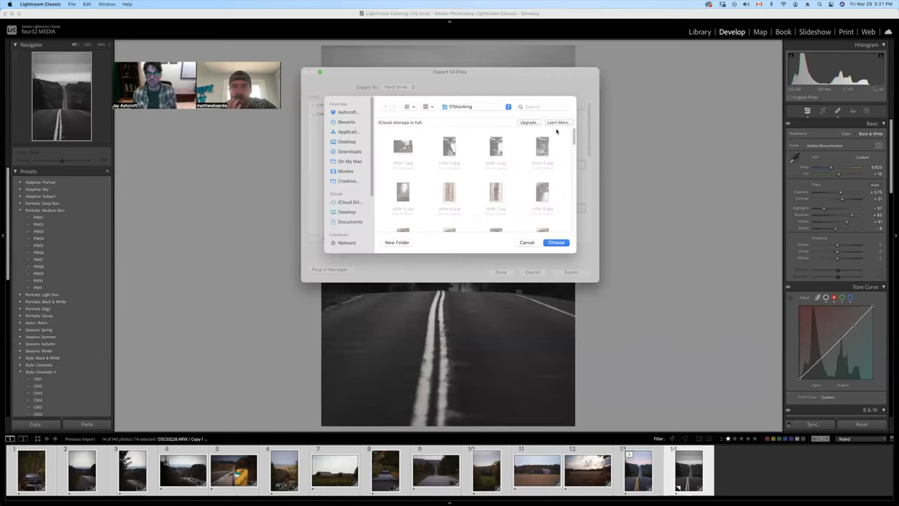
left_click(346, 142)
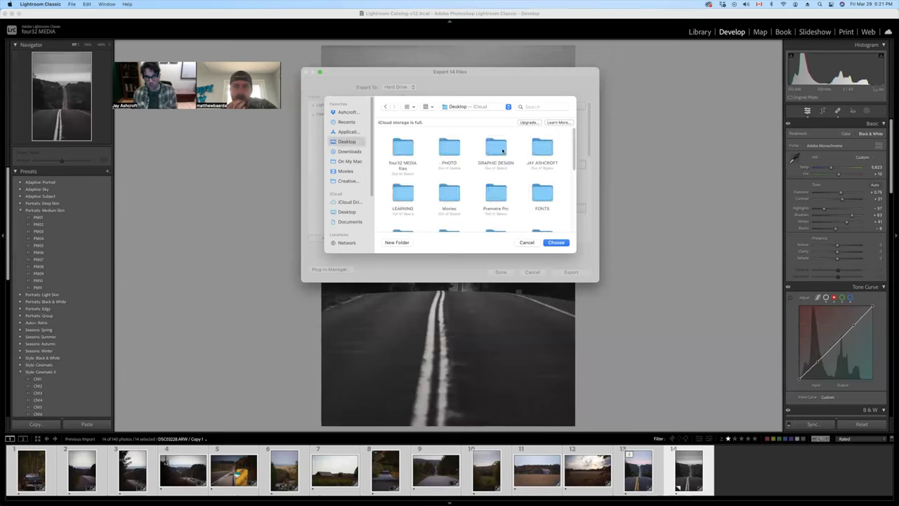
double_click(449, 147)
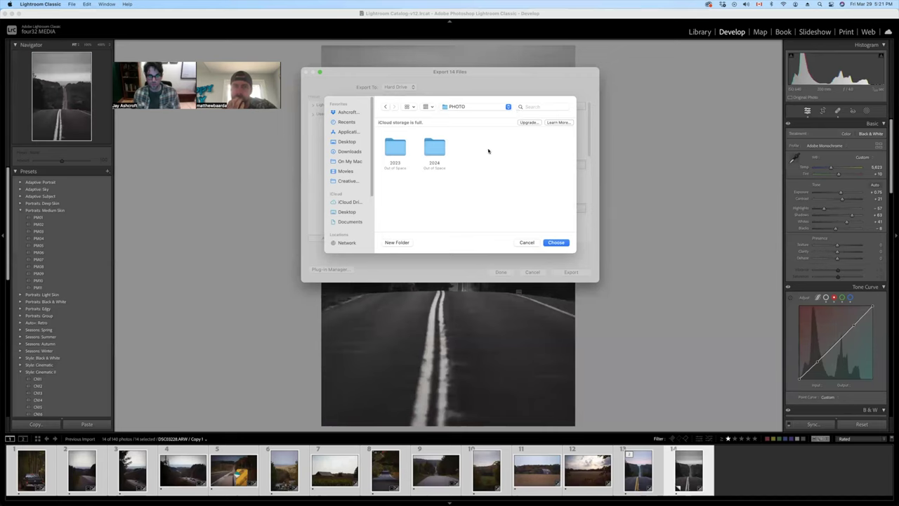
double_click(434, 148)
double_click(435, 149)
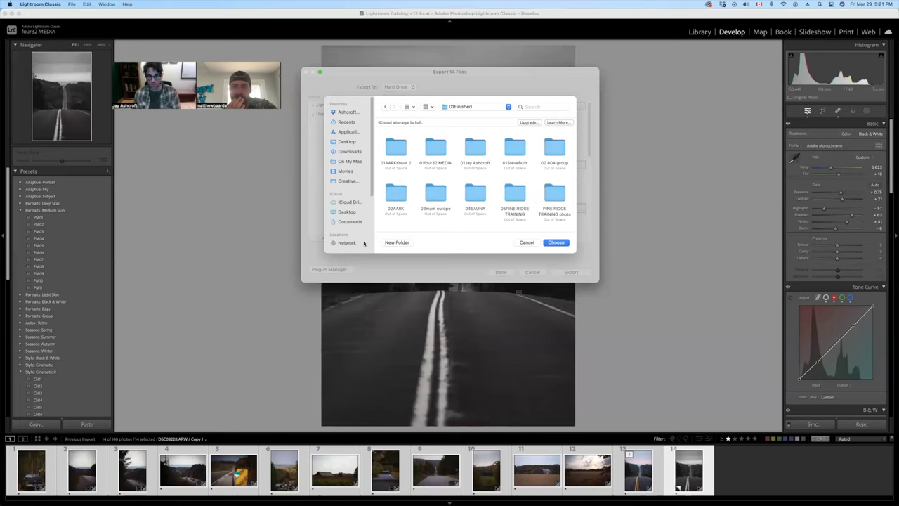
Step: Create a destination folder named "06 teach" plus the student's first name inside 01Finished, and export the 14 photos into it
left_click(395, 242)
type("0")
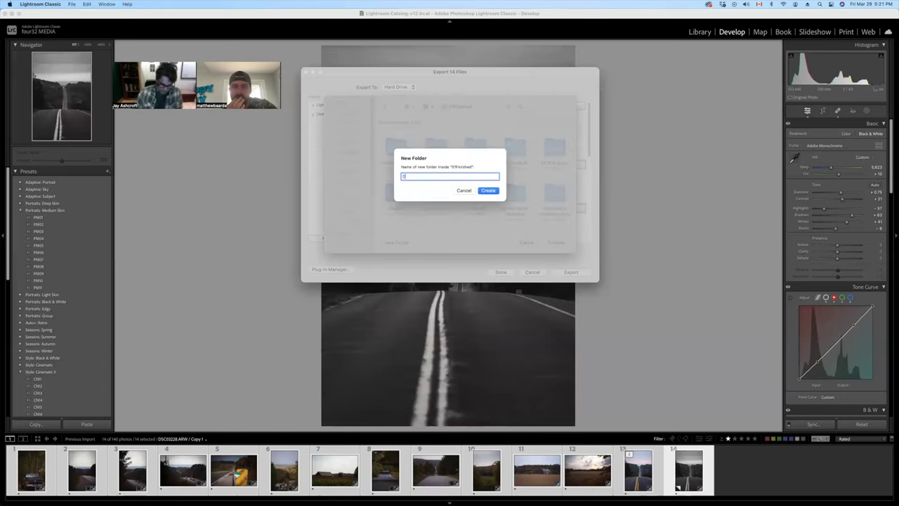
type("6")
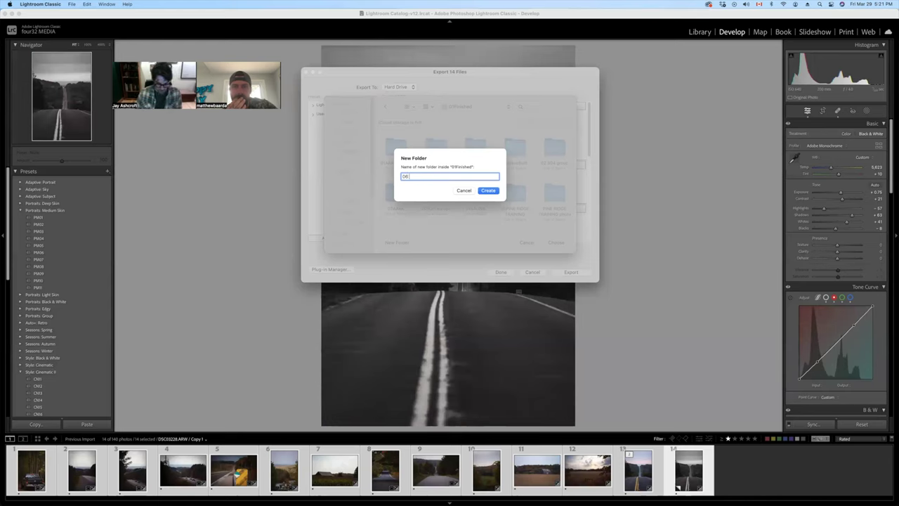
type(" teach matt")
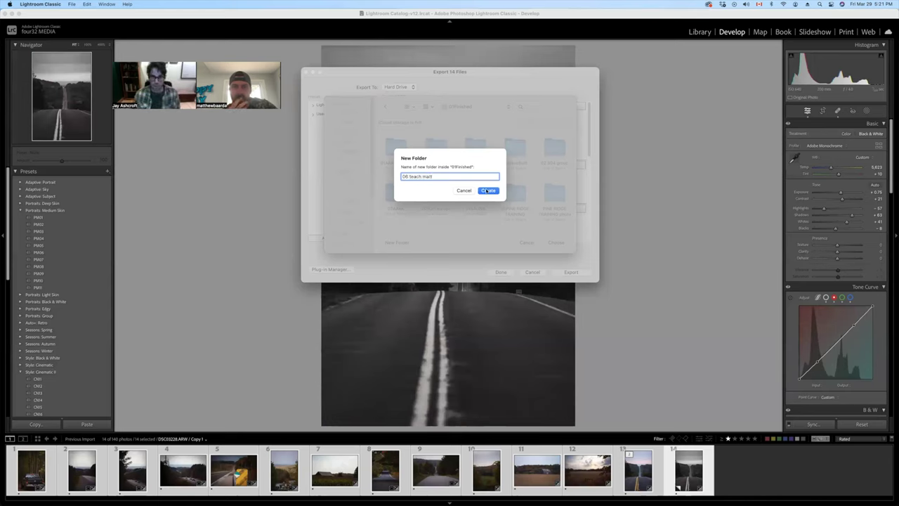
left_click(488, 189)
left_click(548, 242)
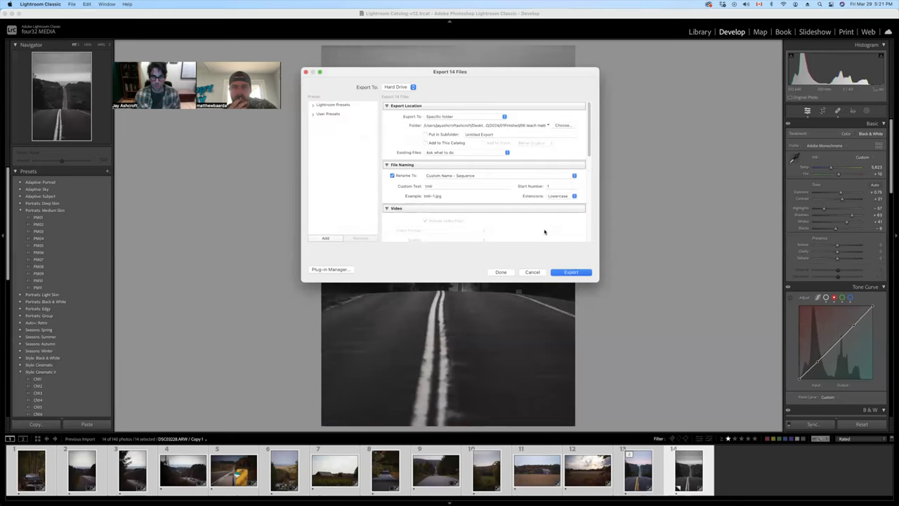
left_click(578, 273)
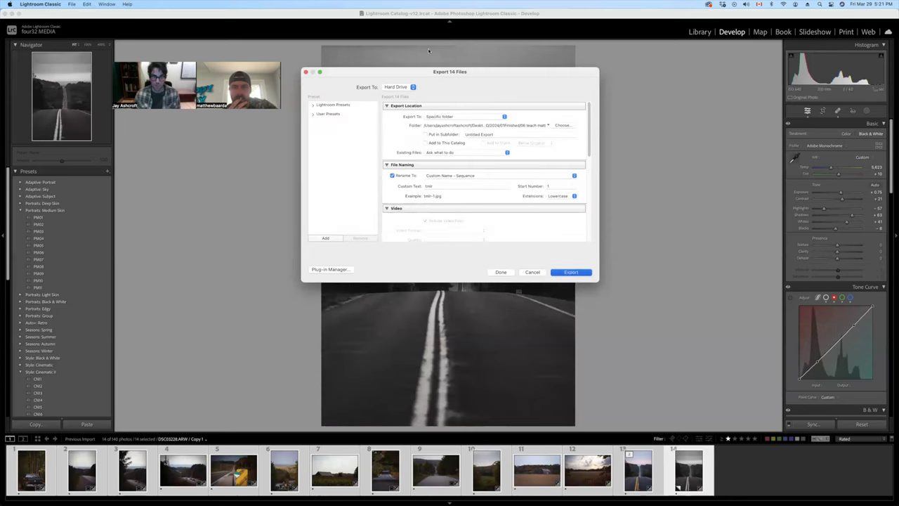